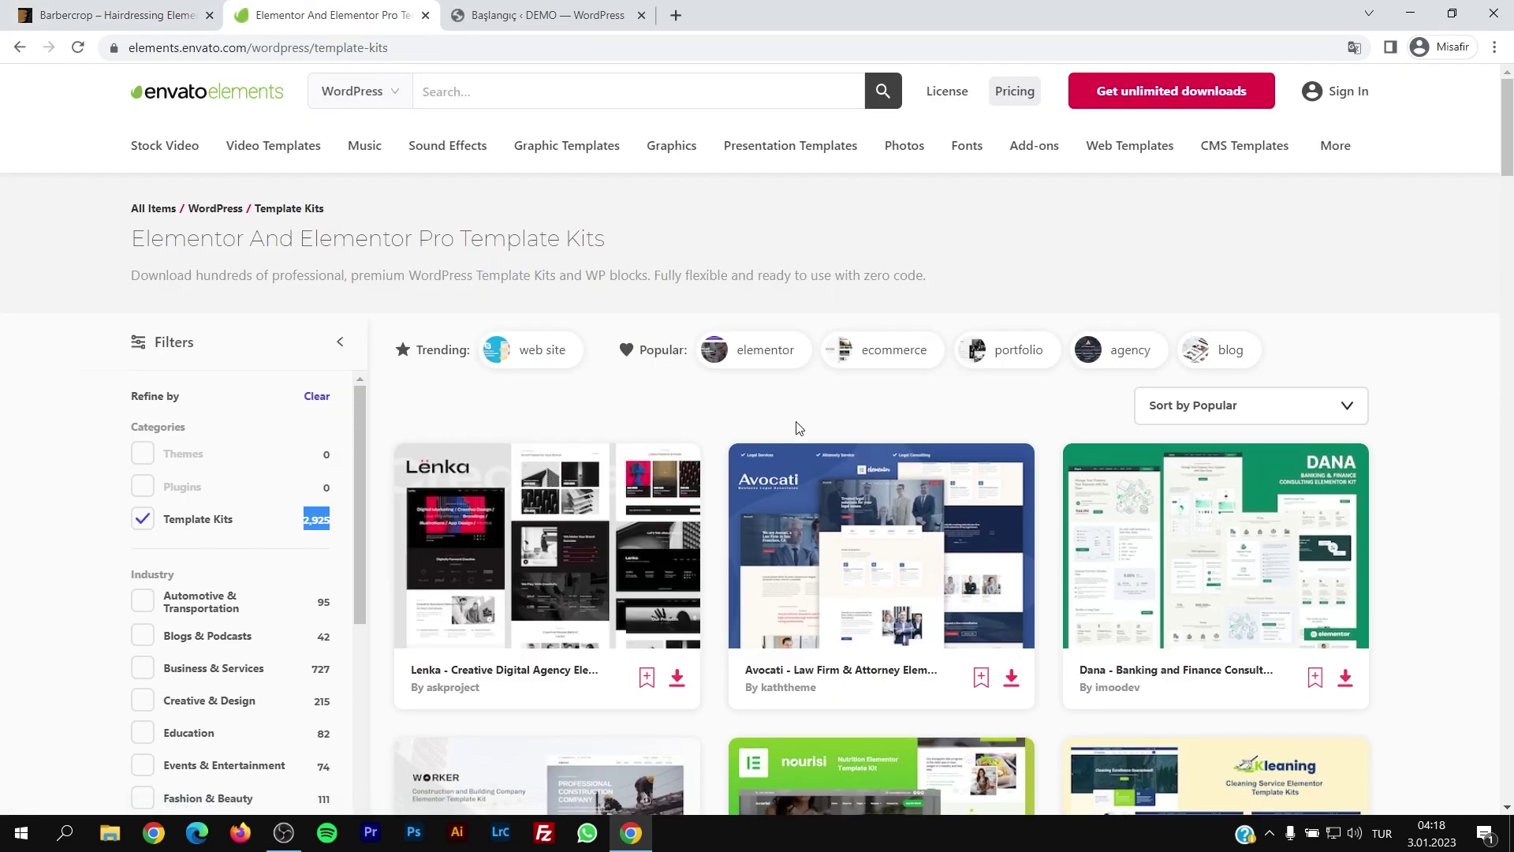
Step: Open the Lenka – Creative Digital Agency template kit page in a new tab
{"action": "middle_click", "coordinate": [552, 513]}
Step: On the Lenka kit page, highlight the Elementor compatibility note, Required Plugin heading and template list
{"action": "left_click", "coordinate": [495, 16]}
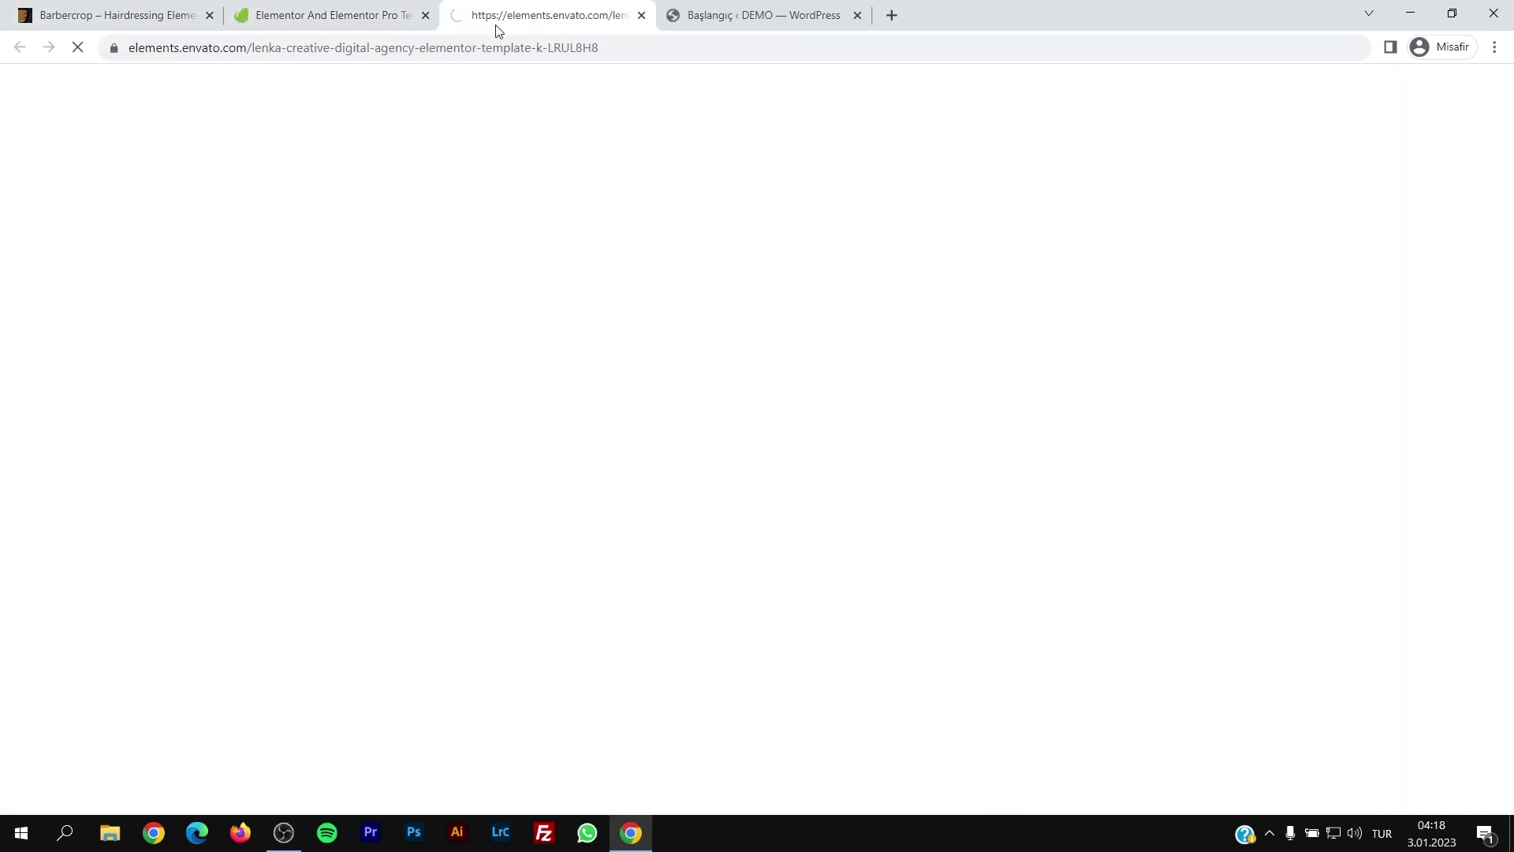
{"action": "scroll", "coordinate": [584, 347], "scroll_direction": "down", "scroll_amount": 8}
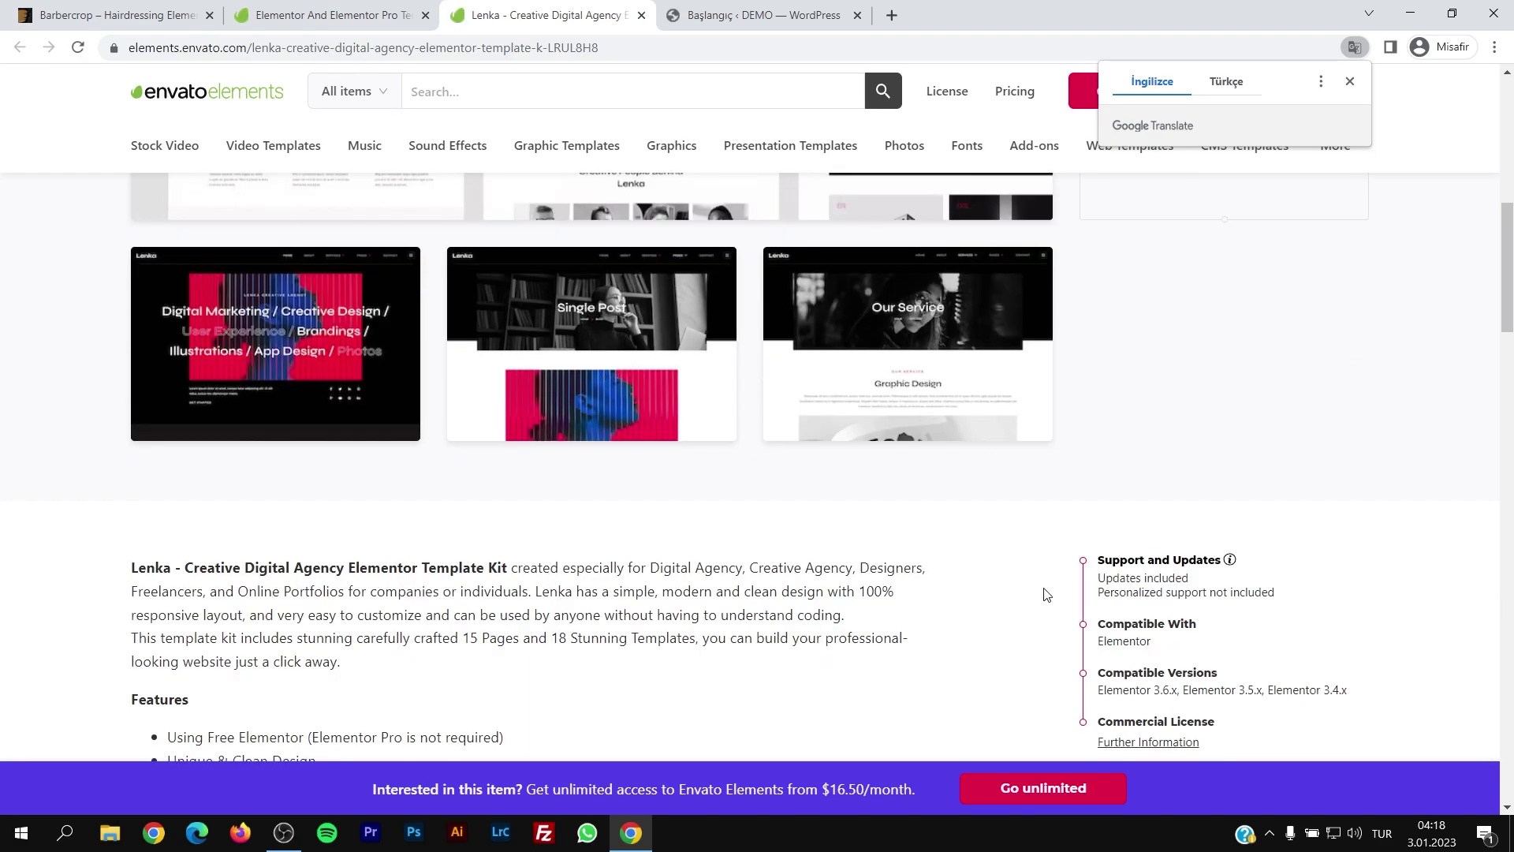
{"action": "left_click_drag", "start_coordinate": [1102, 442], "coordinate": [1155, 466]}
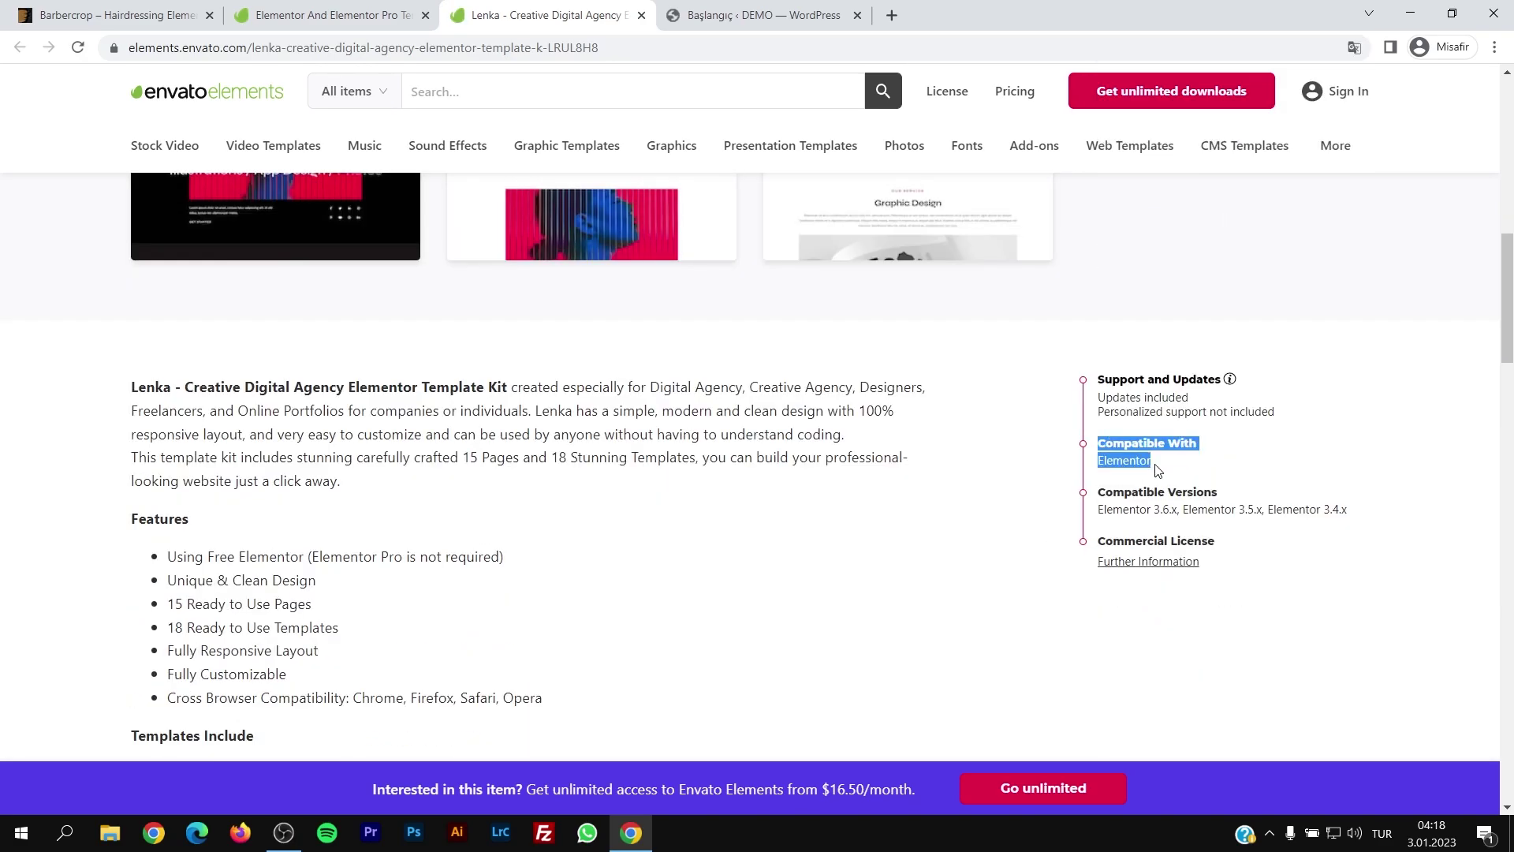
{"action": "left_click", "coordinate": [1156, 466]}
{"action": "scroll", "coordinate": [978, 541], "scroll_direction": "down", "scroll_amount": 8}
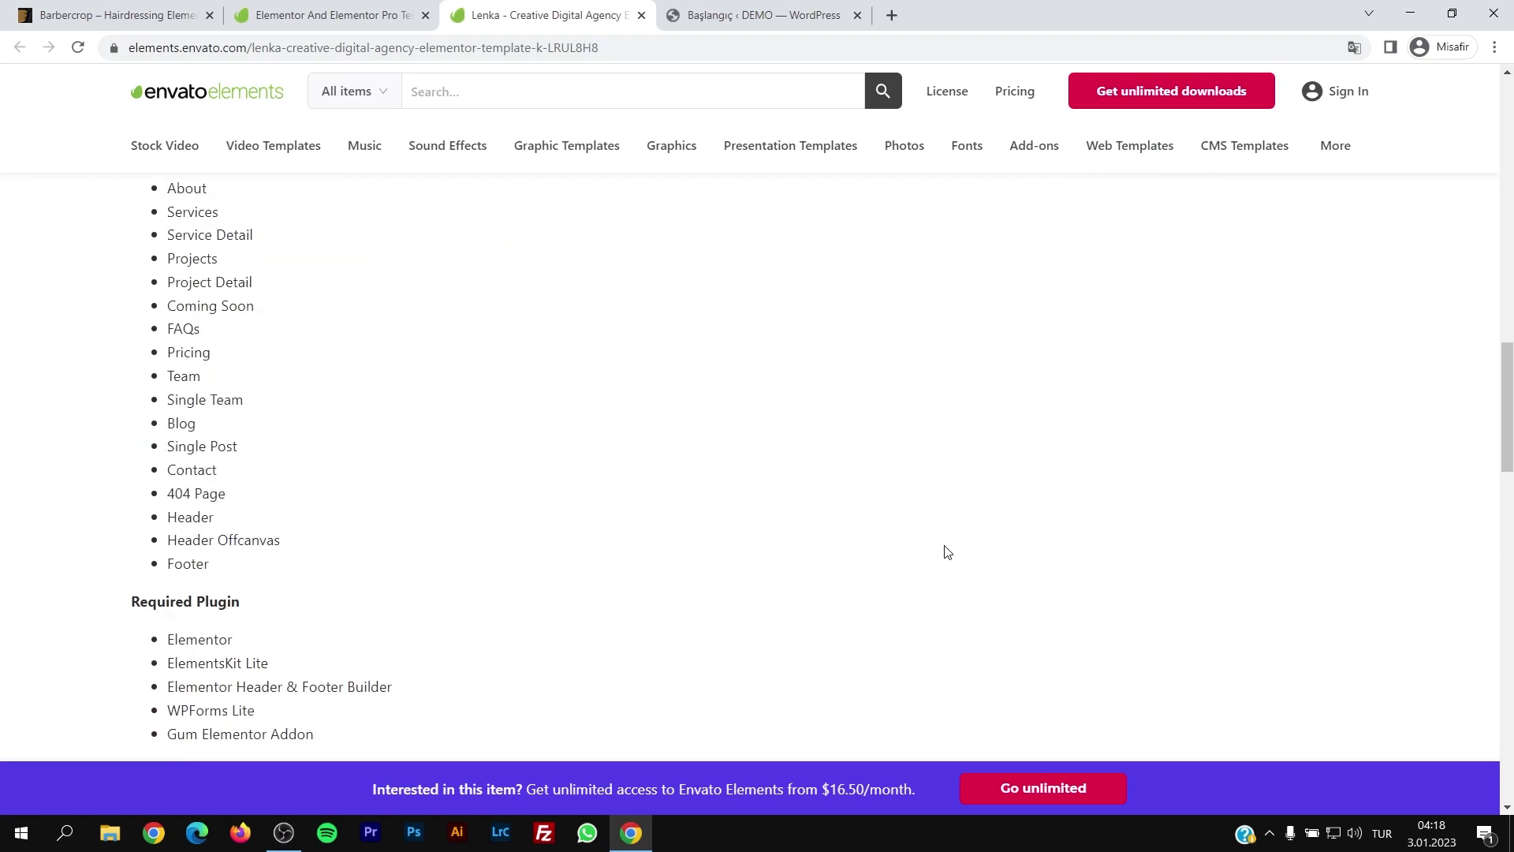
{"action": "scroll", "coordinate": [1183, 513], "scroll_direction": "down", "scroll_amount": 1}
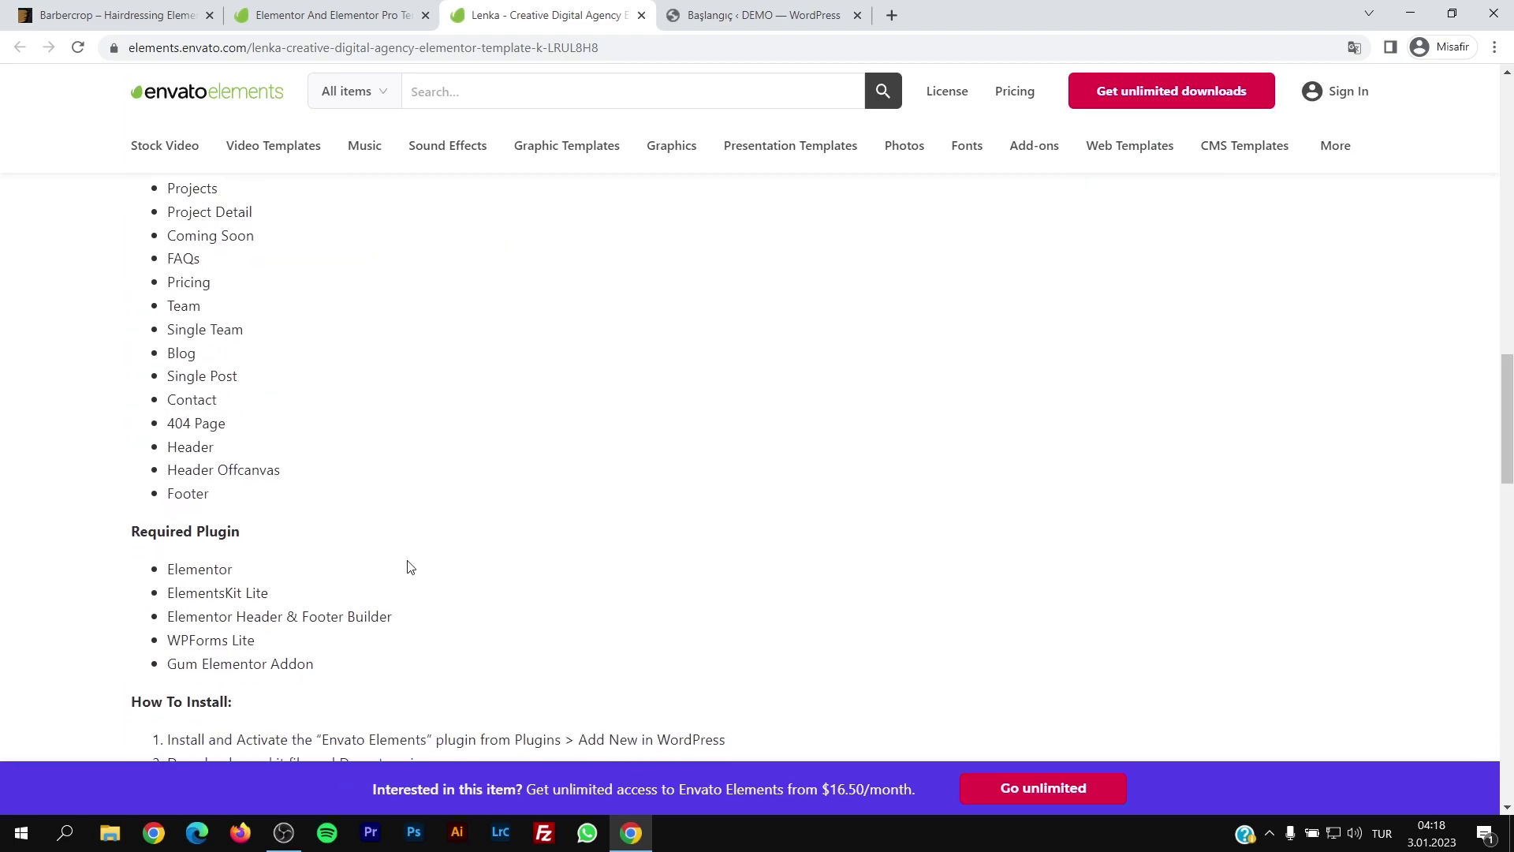
{"action": "left_click_drag", "start_coordinate": [144, 543], "coordinate": [260, 534]}
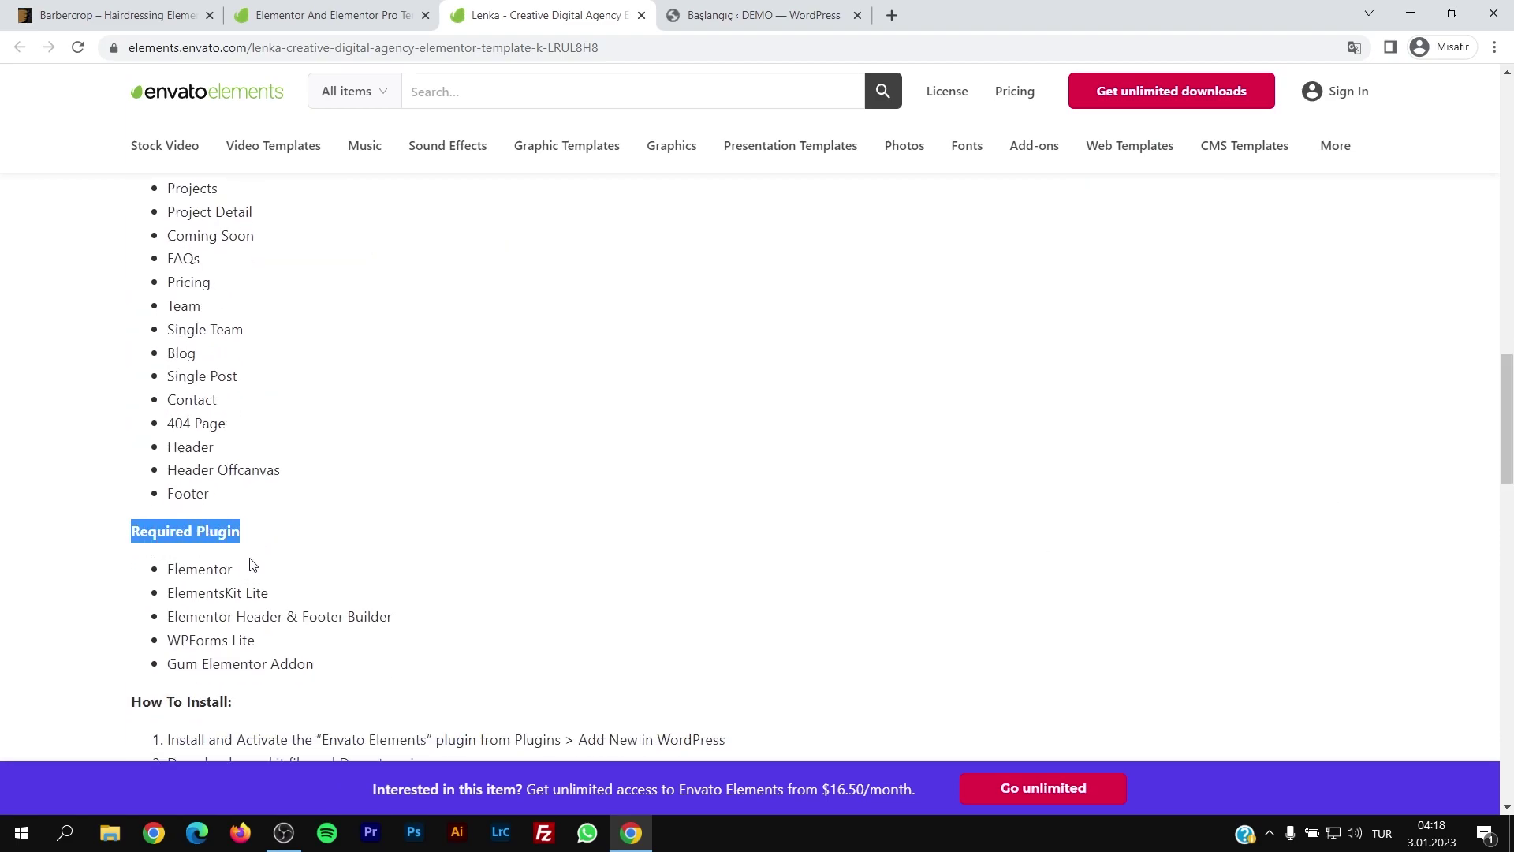
{"action": "scroll", "coordinate": [243, 599], "scroll_direction": "up", "scroll_amount": 2}
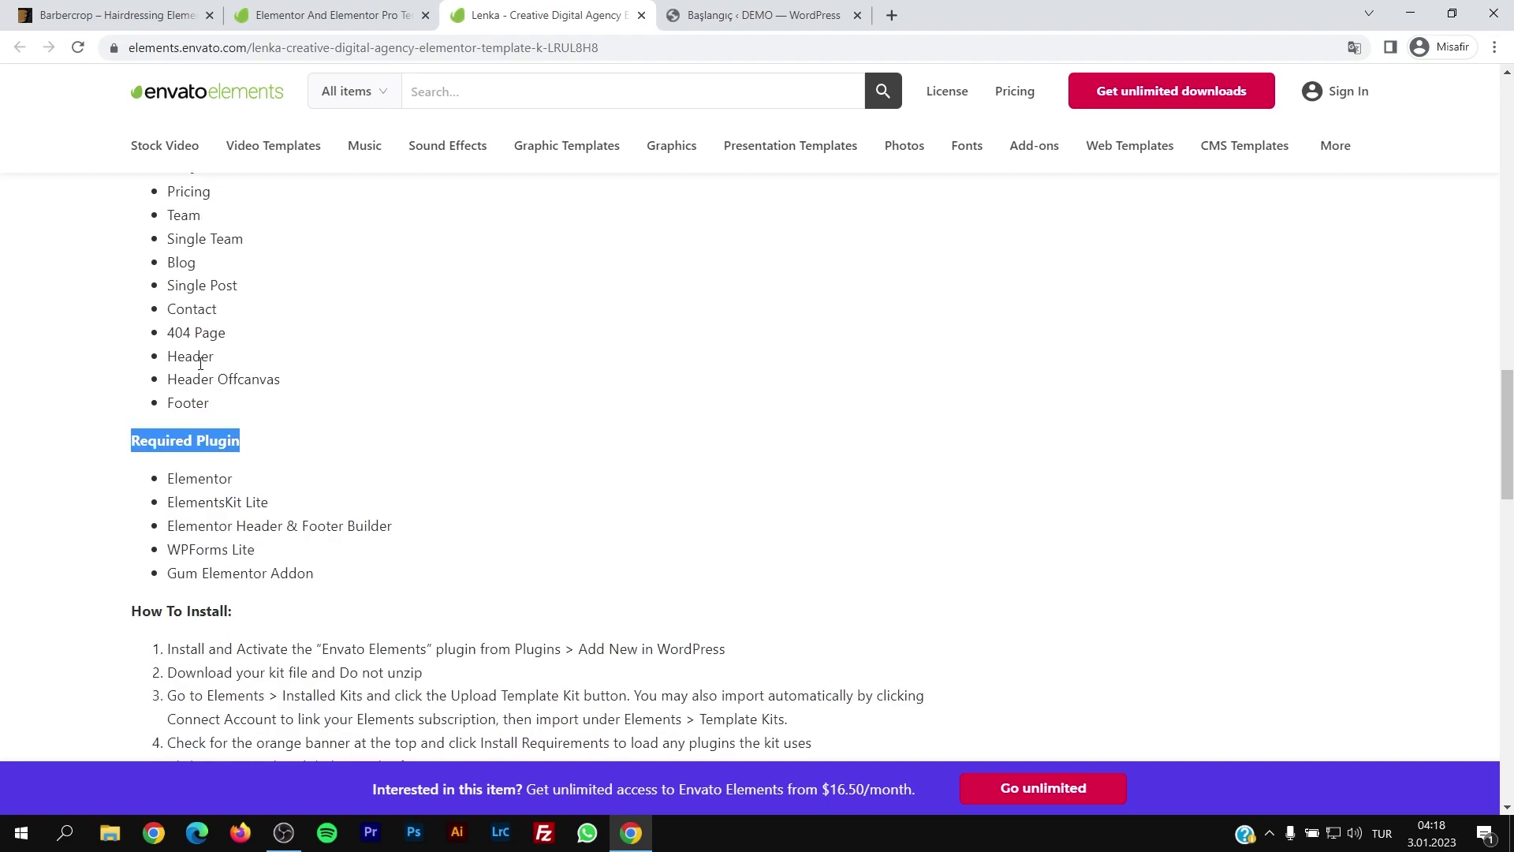
{"action": "left_click_drag", "start_coordinate": [164, 252], "coordinate": [271, 648]}
{"action": "scroll", "coordinate": [271, 649], "scroll_direction": "down", "scroll_amount": 2}
{"action": "left_click", "coordinate": [345, 573]}
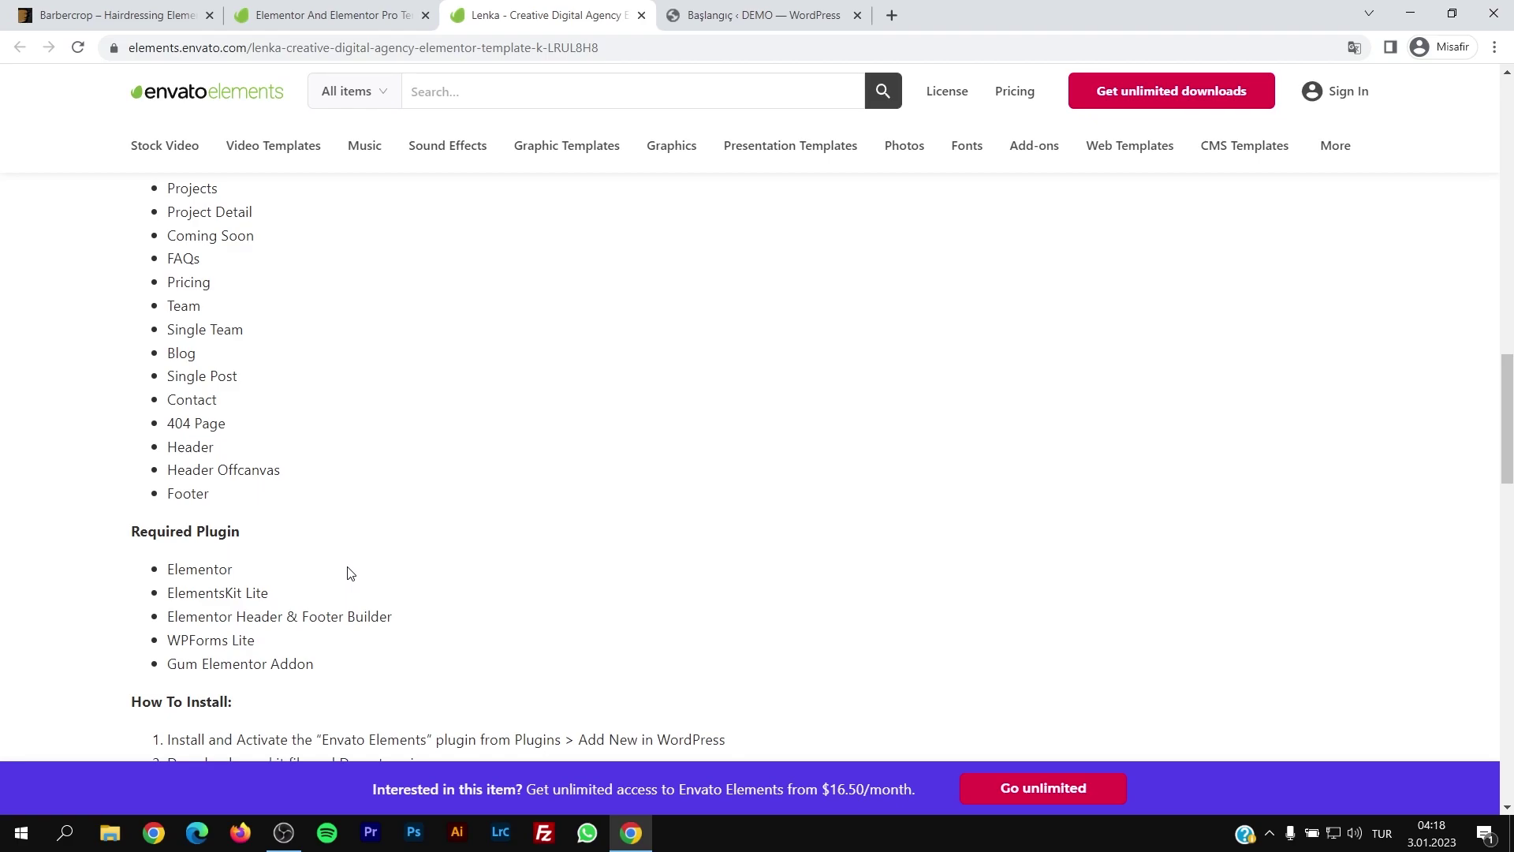
Step: Point out the Blog and Single Post templates and five required plugins, then return to Barbercrop
{"action": "mouse_move", "coordinate": [195, 360]}
{"action": "left_mouse_down"}
{"action": "mouse_move", "coordinate": [167, 354]}
{"action": "mouse_move", "coordinate": [239, 377]}
{"action": "mouse_move", "coordinate": [170, 377]}
{"action": "left_mouse_up"}
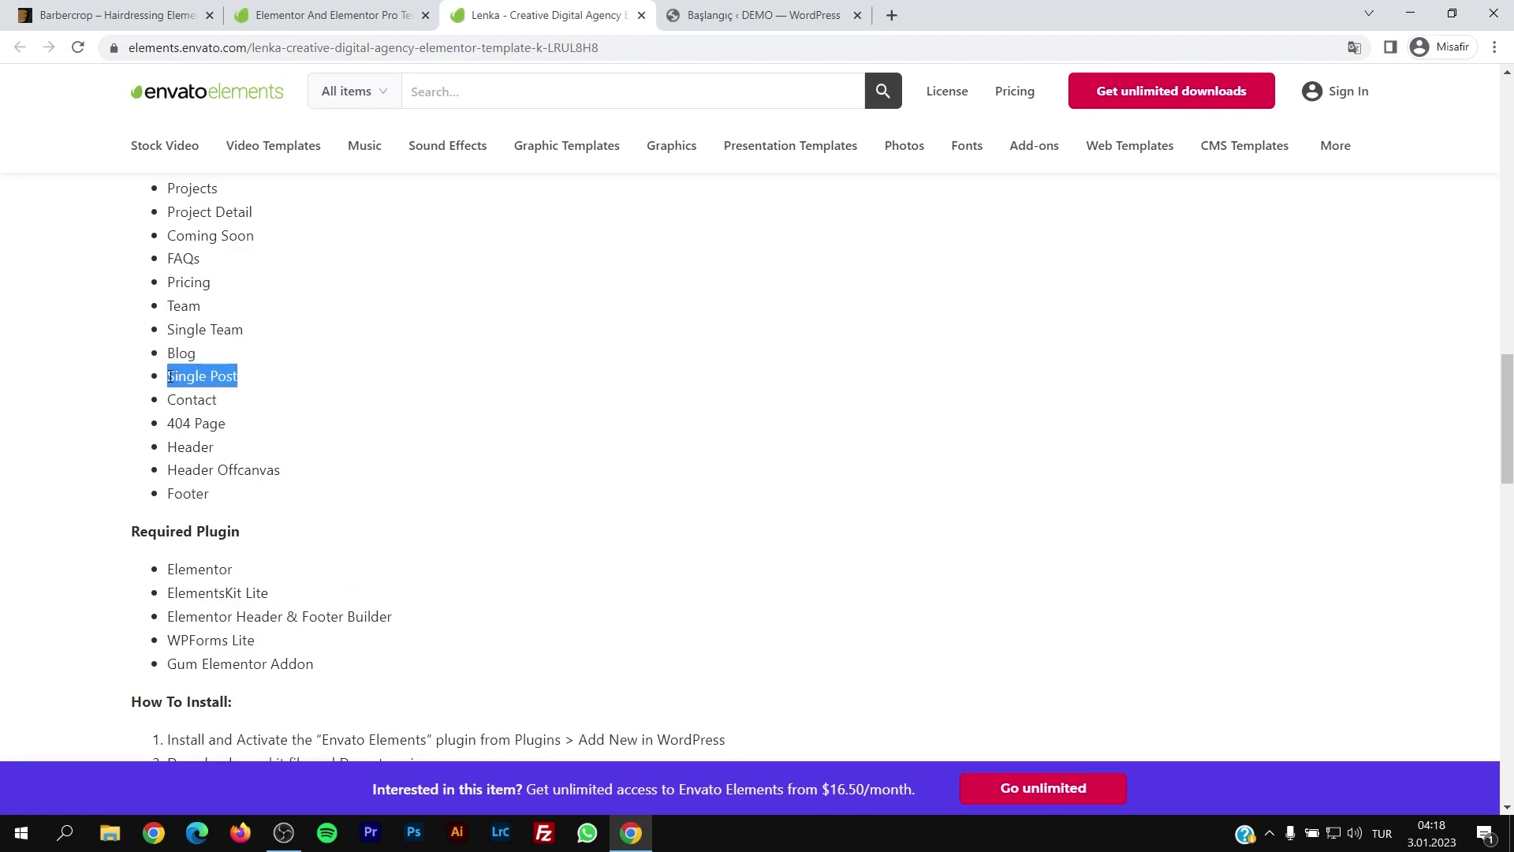
{"action": "left_click", "coordinate": [247, 381]}
{"action": "left_click_drag", "start_coordinate": [167, 569], "coordinate": [320, 666]}
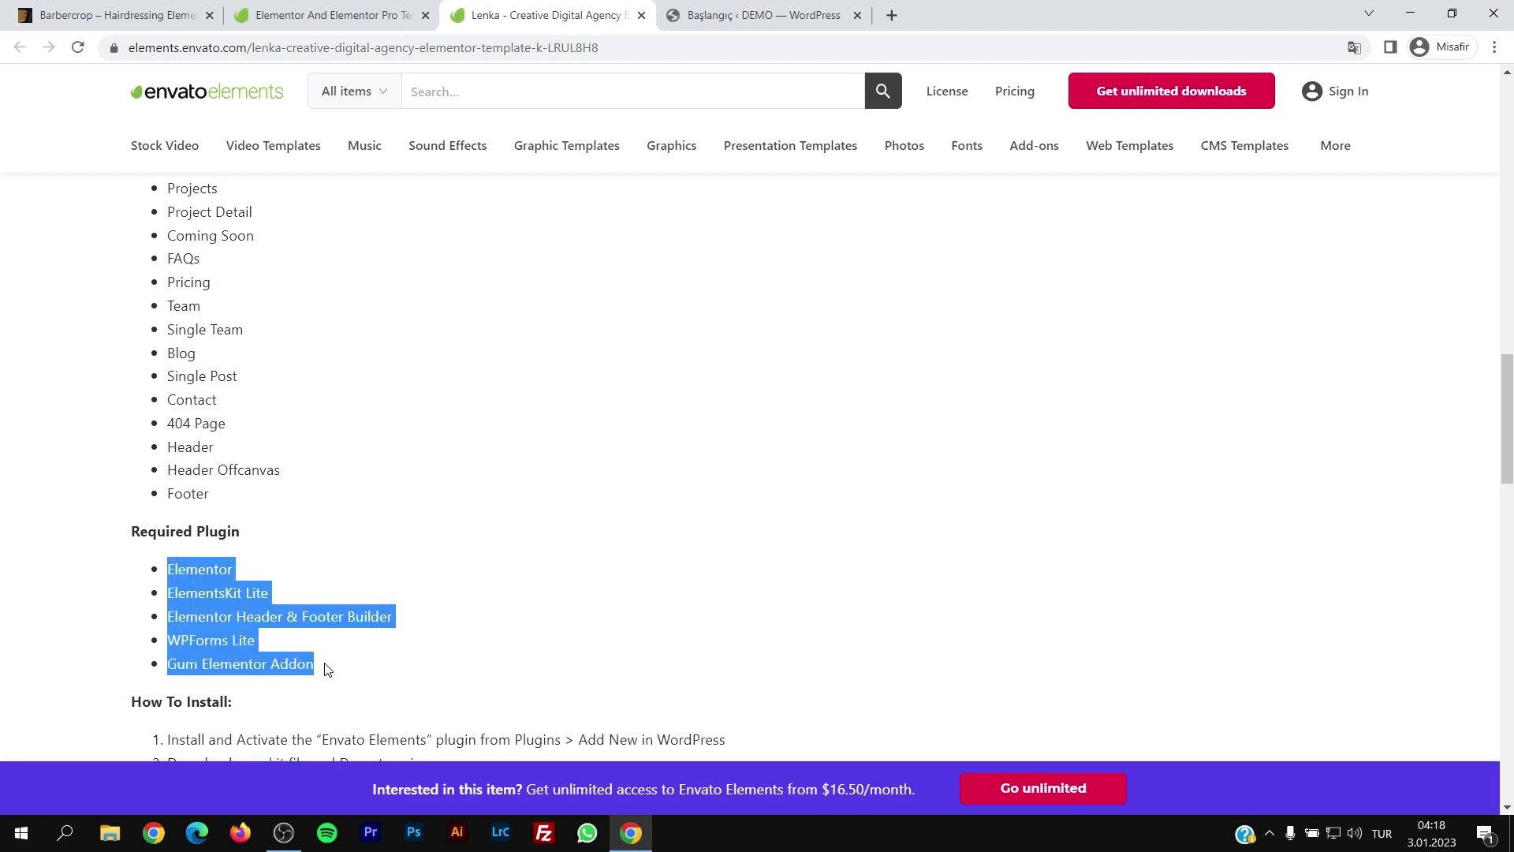
{"action": "left_click", "coordinate": [335, 624]}
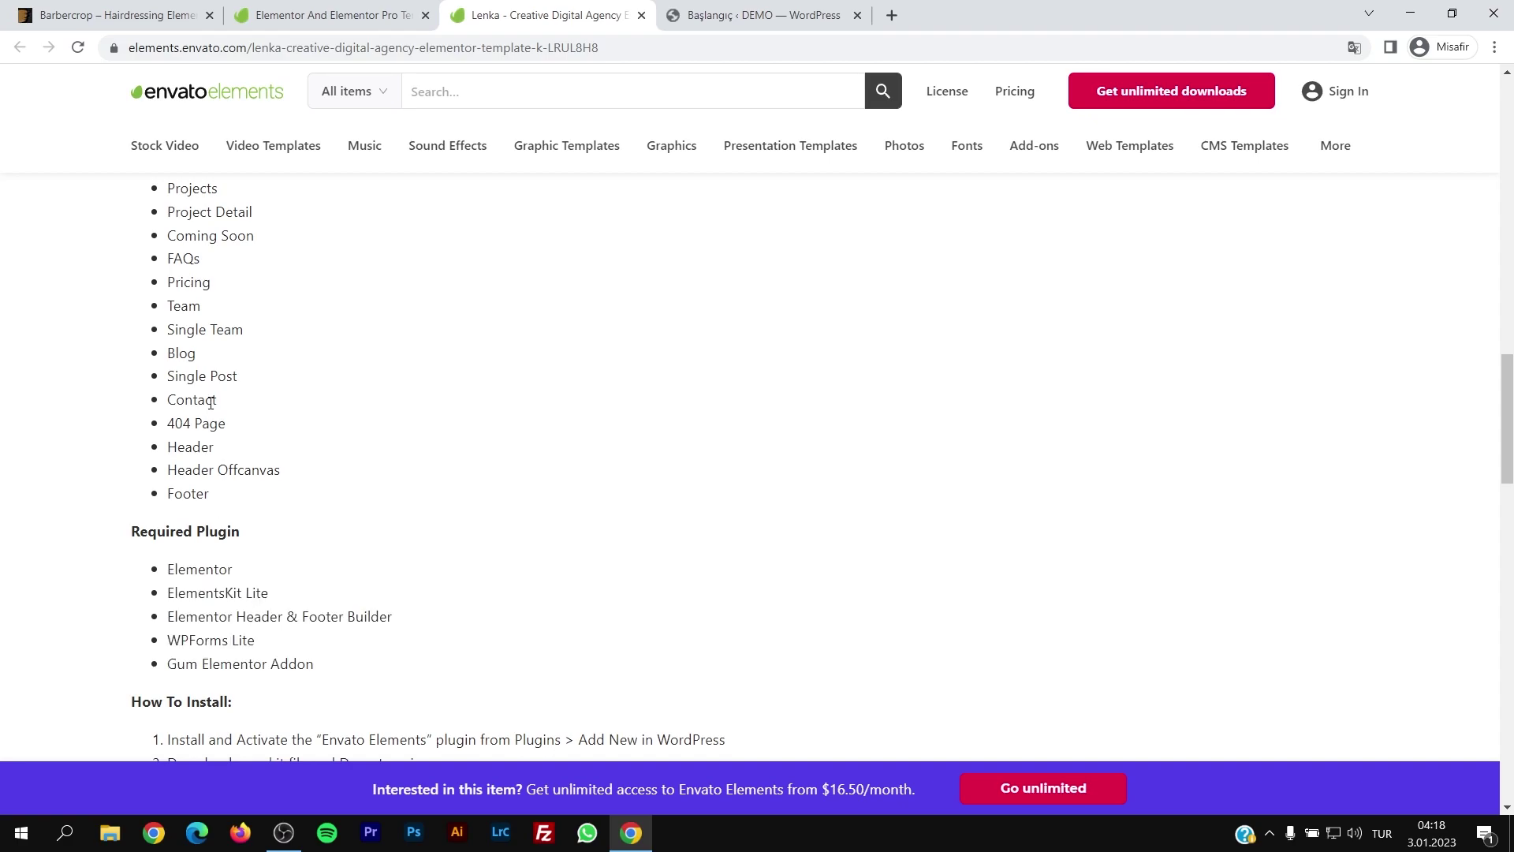
{"action": "left_click_drag", "start_coordinate": [243, 379], "coordinate": [168, 353]}
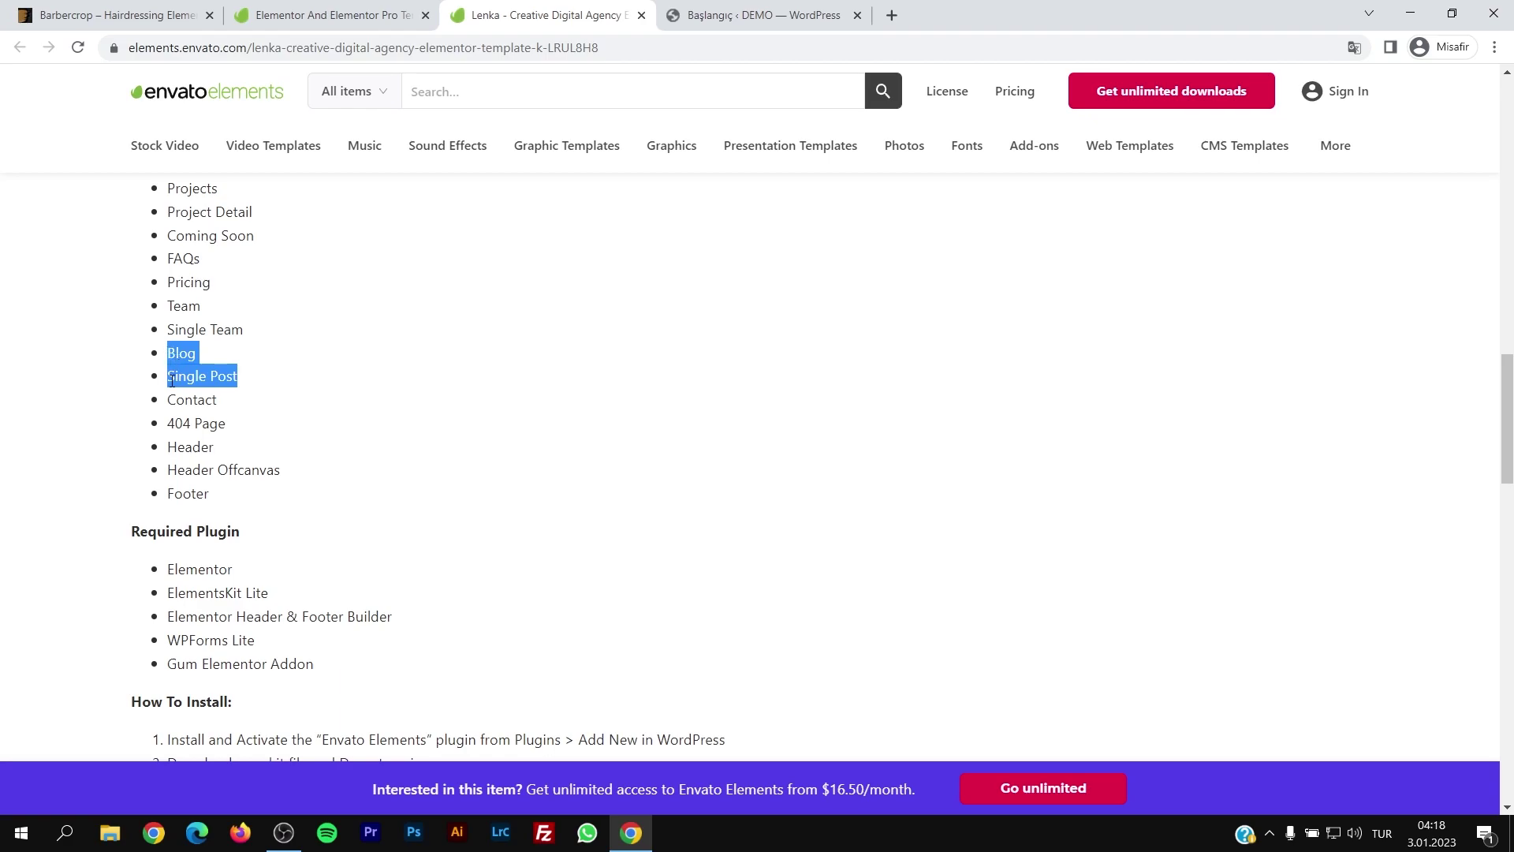
{"action": "left_click", "coordinate": [172, 380]}
{"action": "left_click_drag", "start_coordinate": [177, 378], "coordinate": [241, 384]}
{"action": "mouse_move", "coordinate": [168, 353]}
{"action": "left_mouse_down"}
{"action": "mouse_move", "coordinate": [237, 380]}
{"action": "mouse_move", "coordinate": [162, 362]}
{"action": "left_mouse_up"}
{"action": "left_click", "coordinate": [246, 382]}
{"action": "scroll", "coordinate": [339, 489], "scroll_direction": "down", "scroll_amount": 1}
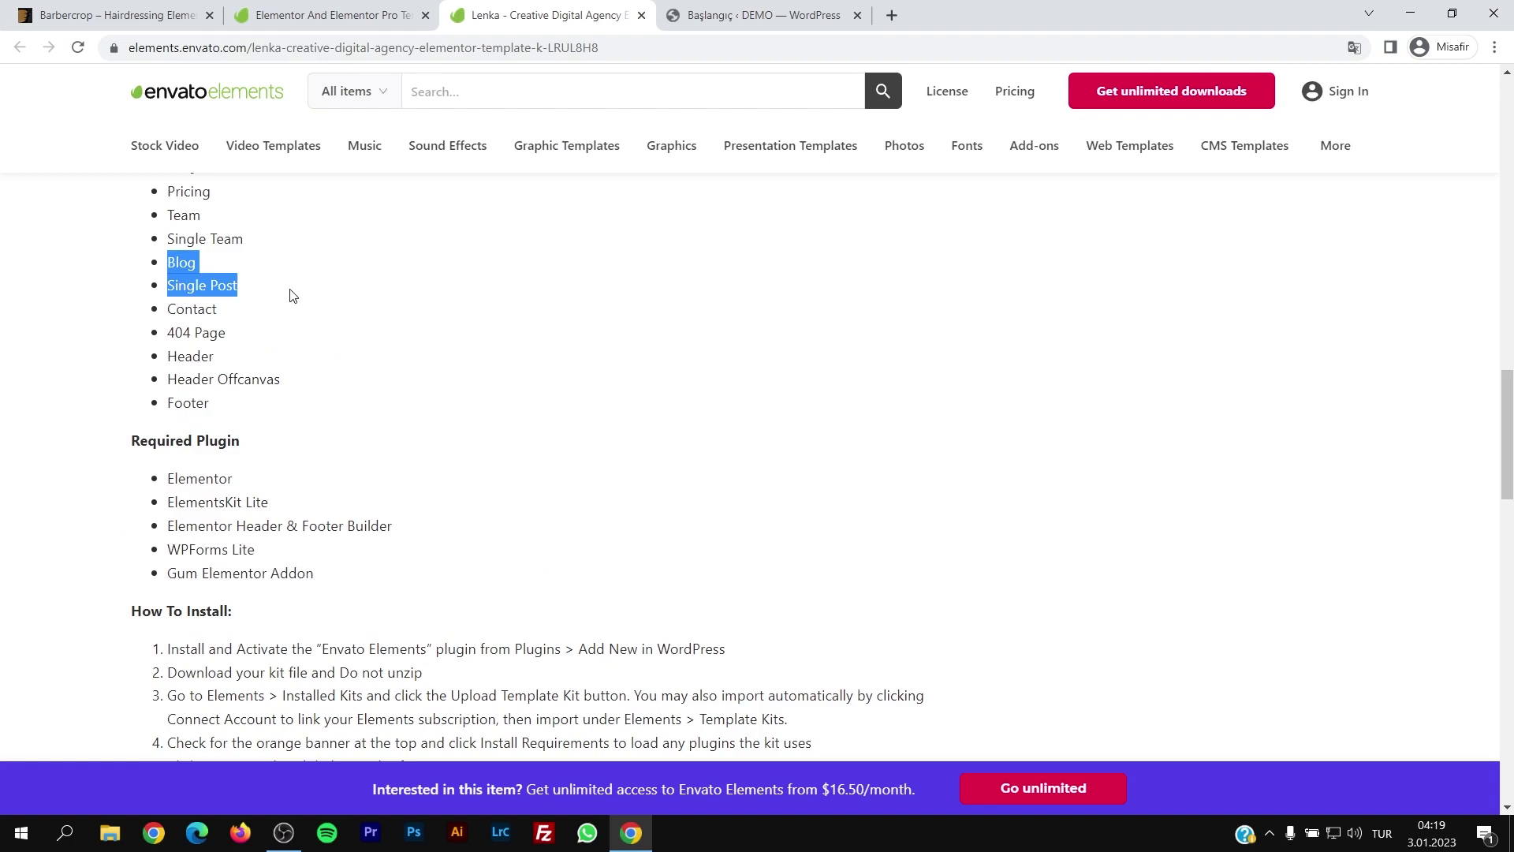
{"action": "left_click", "coordinate": [141, 17]}
{"action": "scroll", "coordinate": [357, 482], "scroll_direction": "down", "scroll_amount": 20}
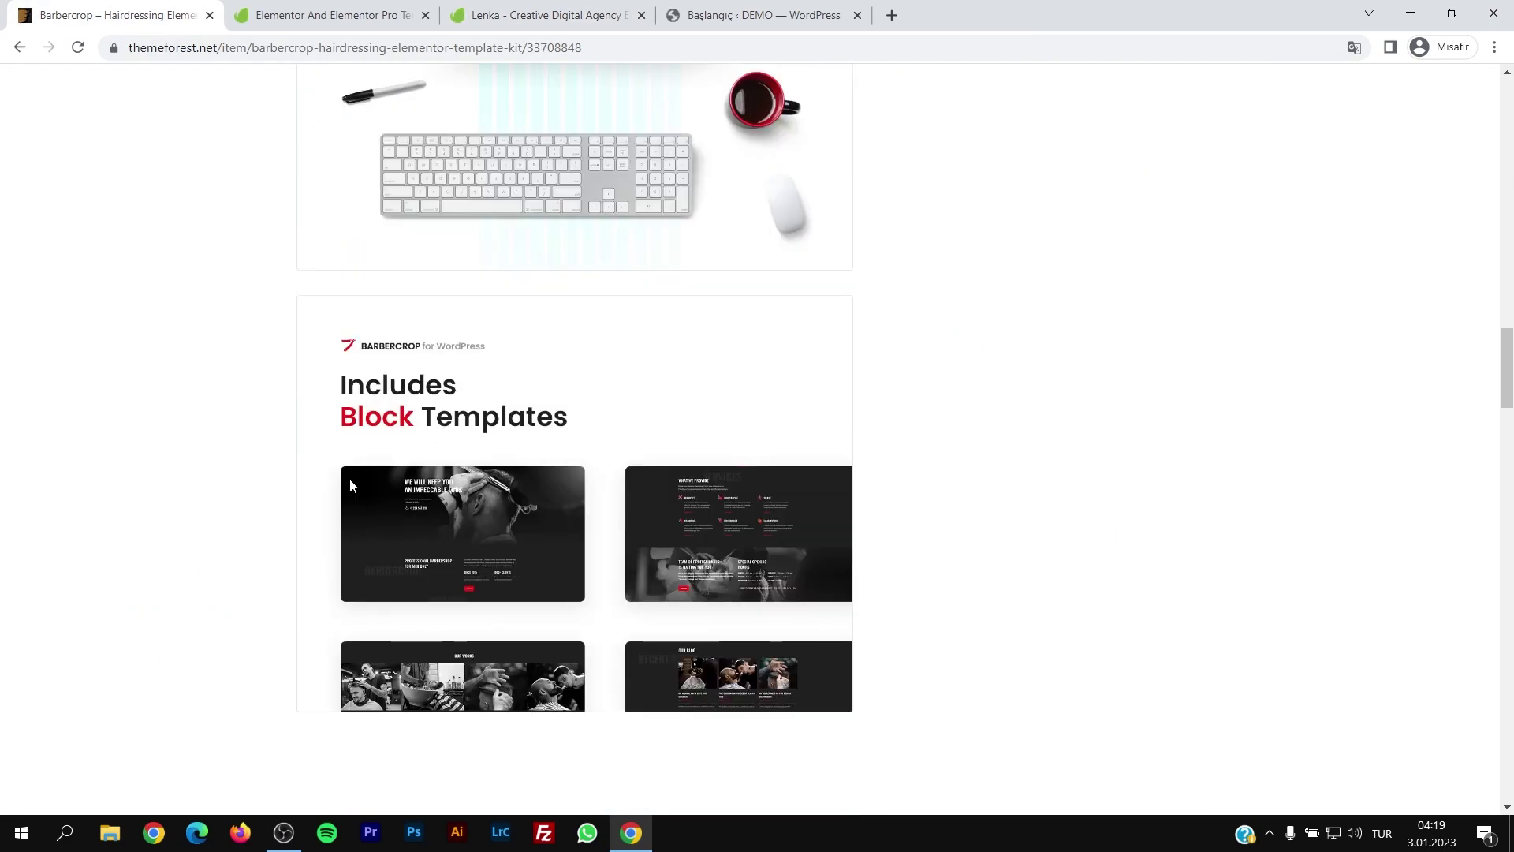
Step: Close the Lenka and Elementor template kit tabs, leaving Barbercrop and the WordPress dashboard open
{"action": "scroll", "coordinate": [357, 483], "scroll_direction": "down", "scroll_amount": 1}
{"action": "left_click_drag", "start_coordinate": [1502, 367], "coordinate": [1502, 75]}
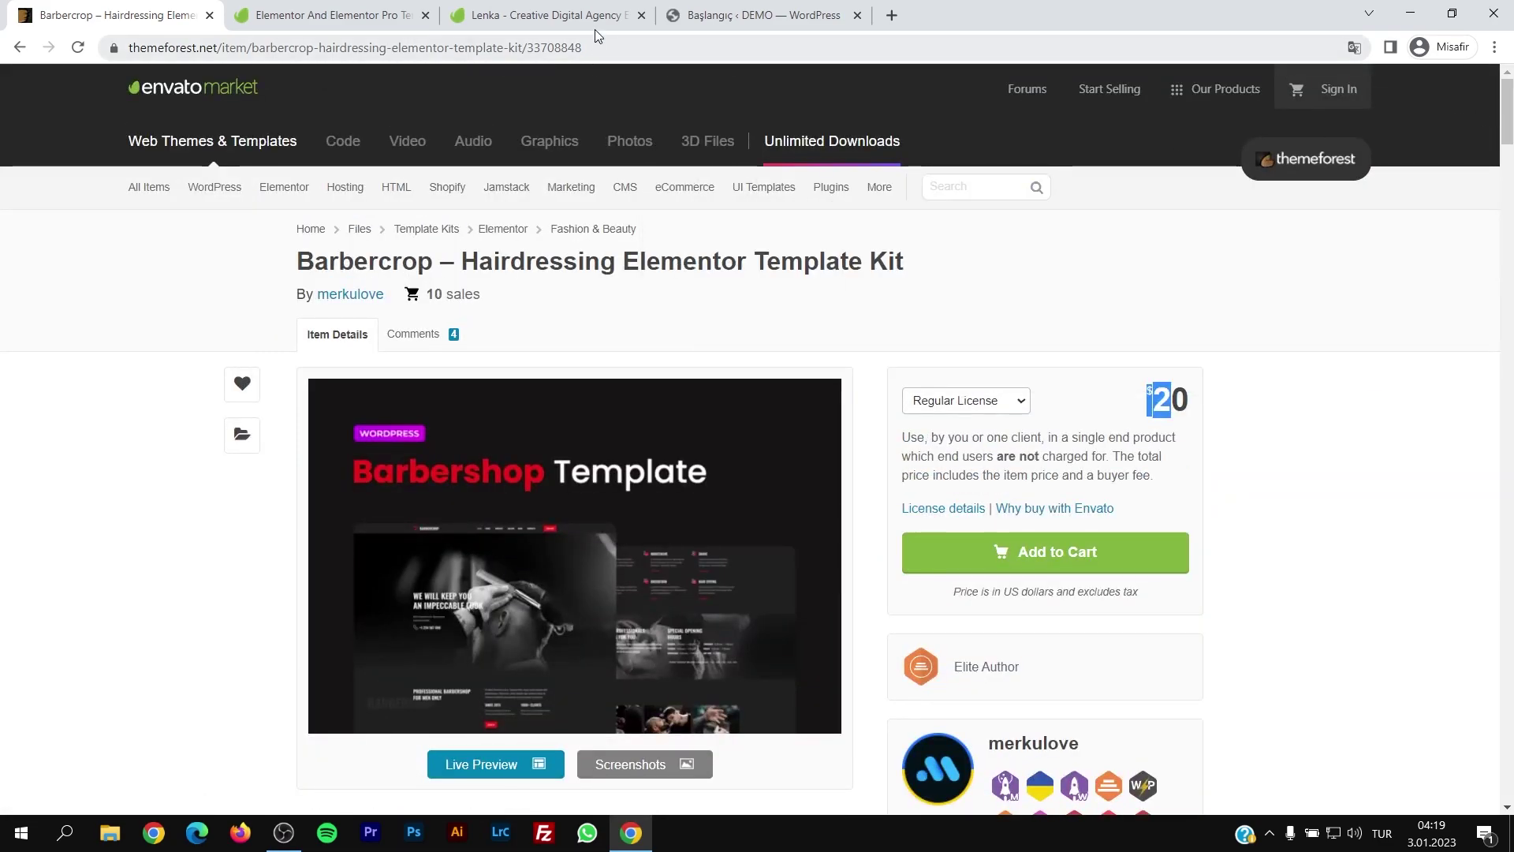
{"action": "left_click", "coordinate": [630, 22]}
{"action": "scroll", "coordinate": [691, 414], "scroll_direction": "up", "scroll_amount": 15}
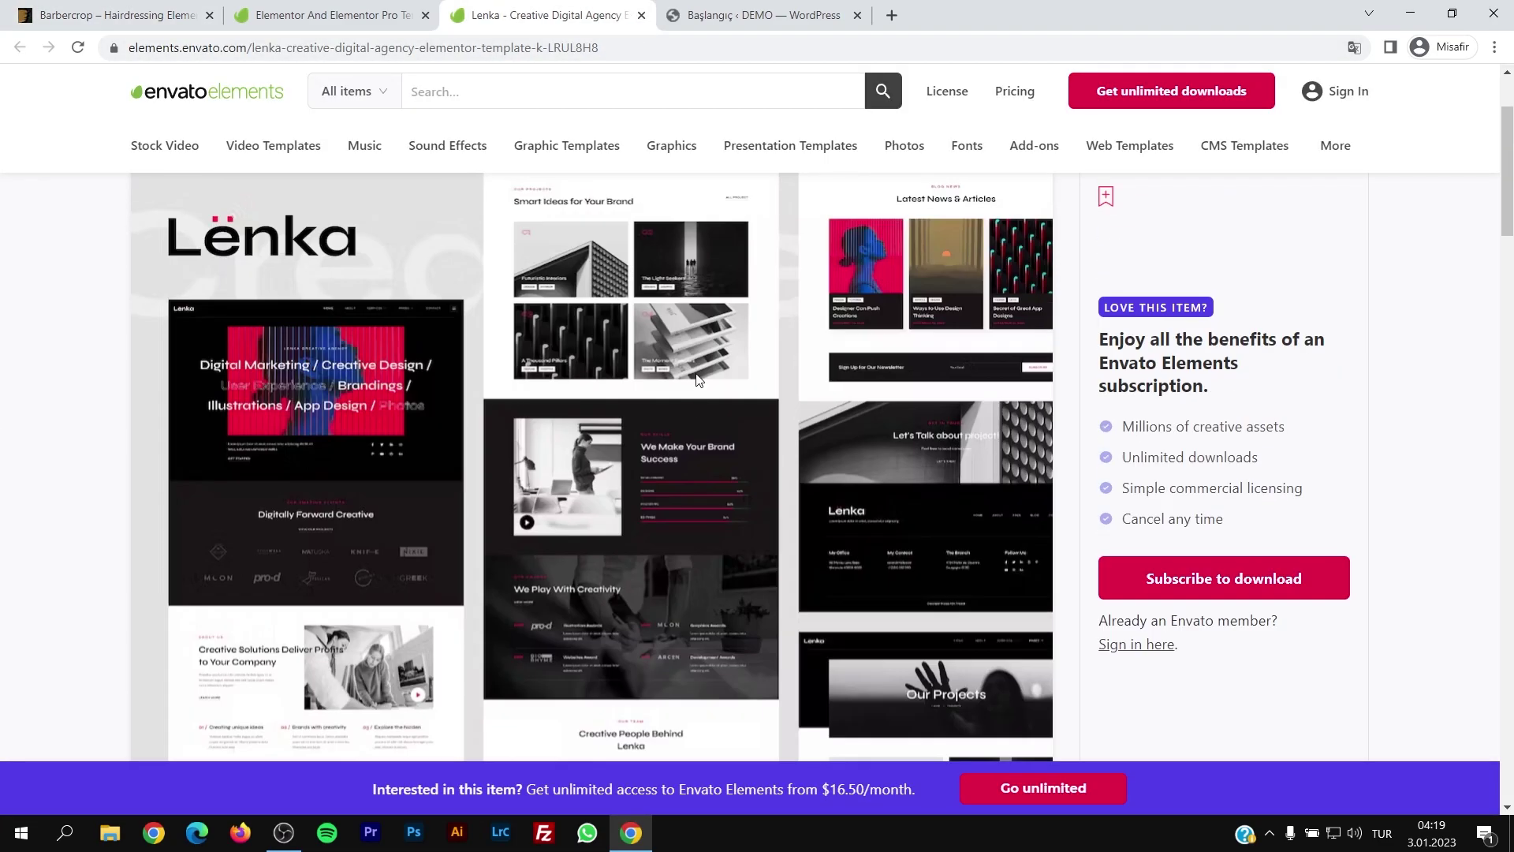
{"action": "left_click", "coordinate": [641, 15]}
{"action": "left_click", "coordinate": [425, 15]}
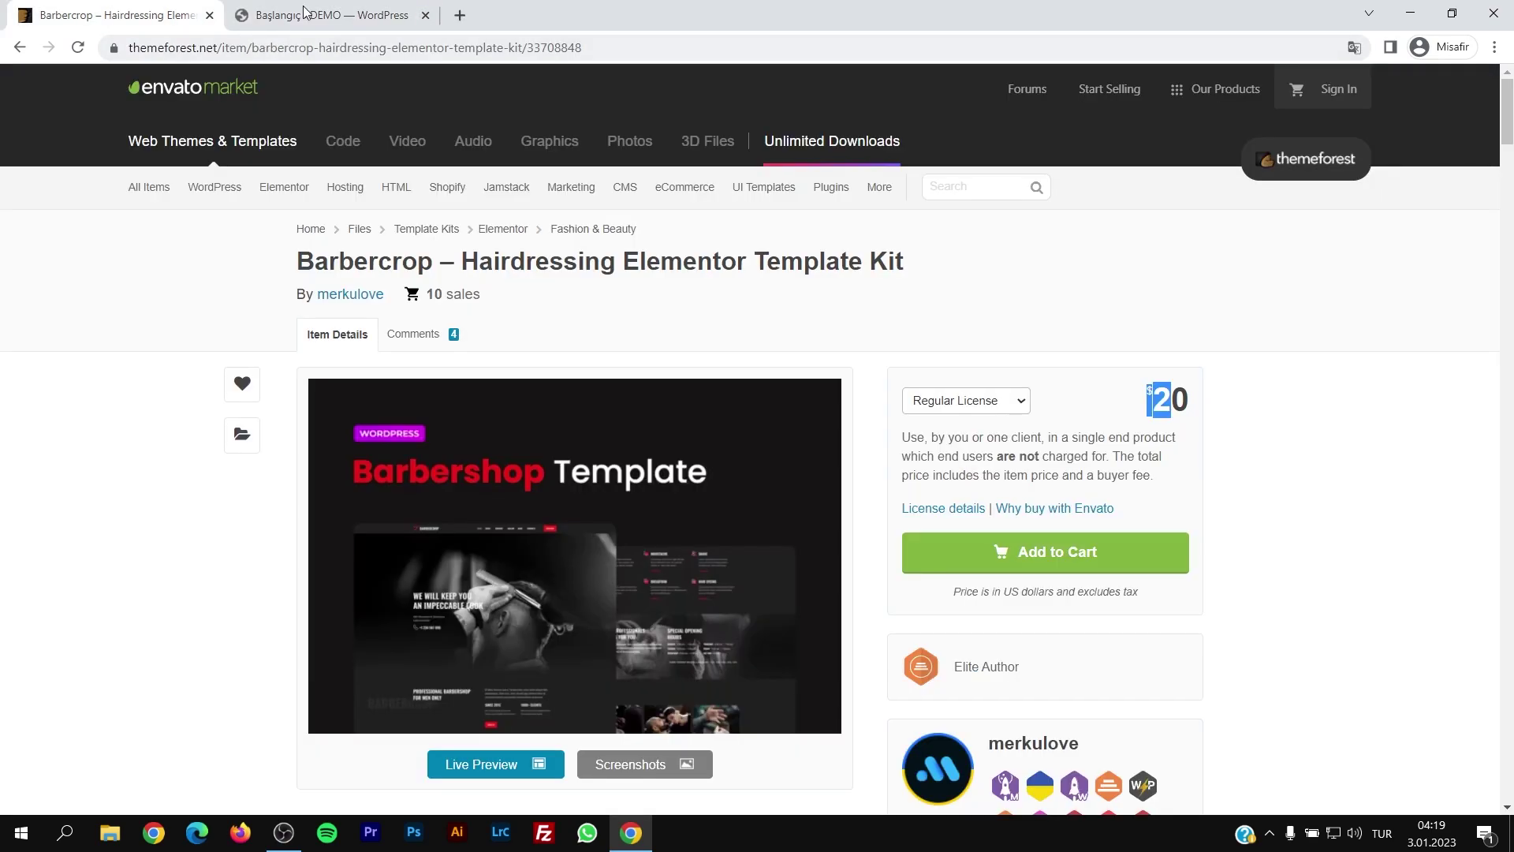
{"action": "left_click", "coordinate": [331, 15]}
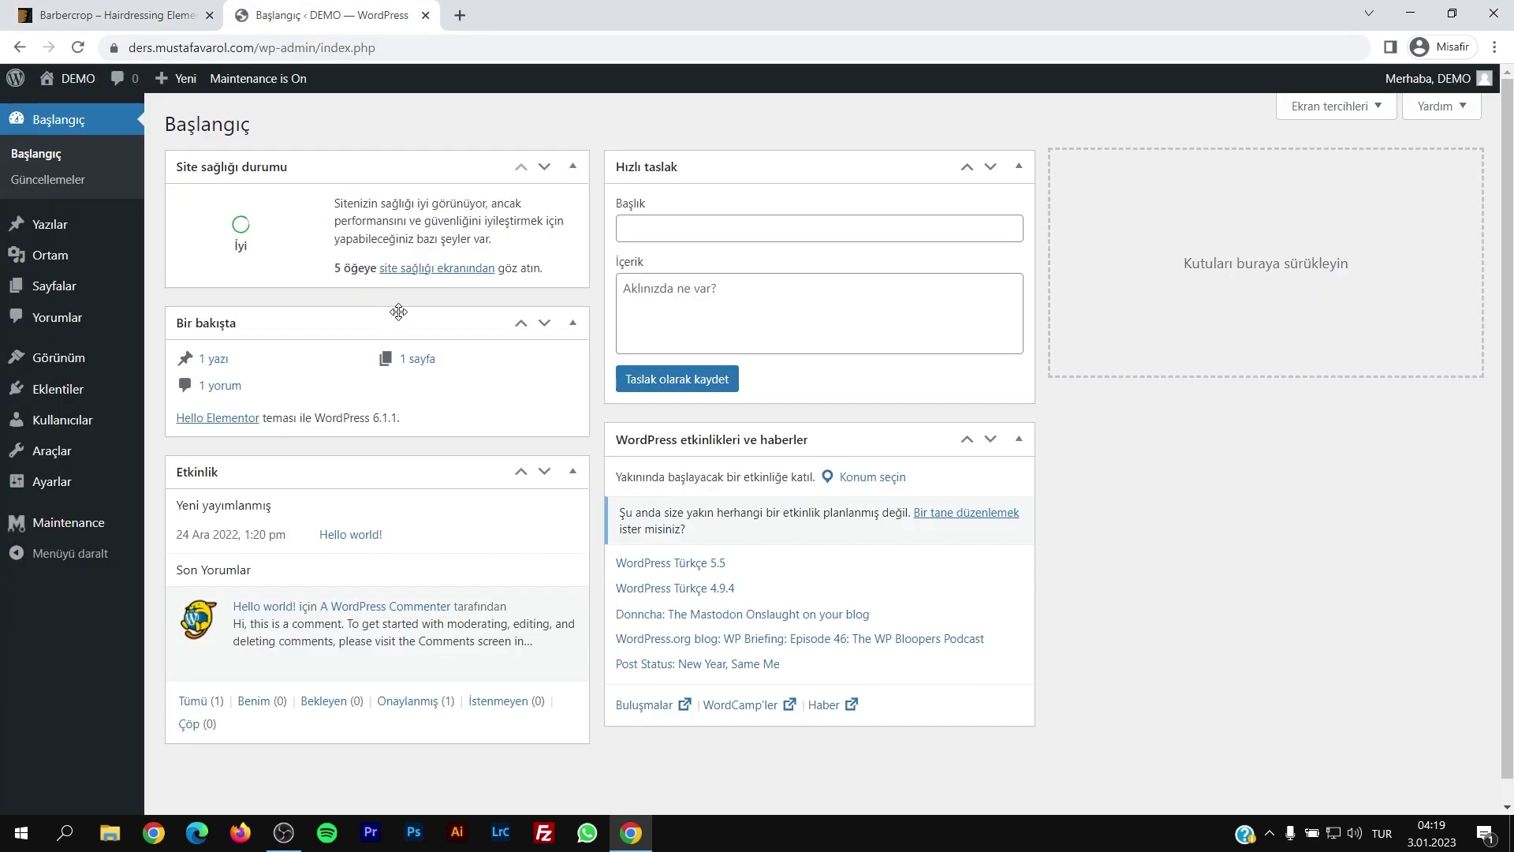
Step: Check on the Themes page that Hello Elementor is the active theme
{"action": "left_click", "coordinate": [53, 361]}
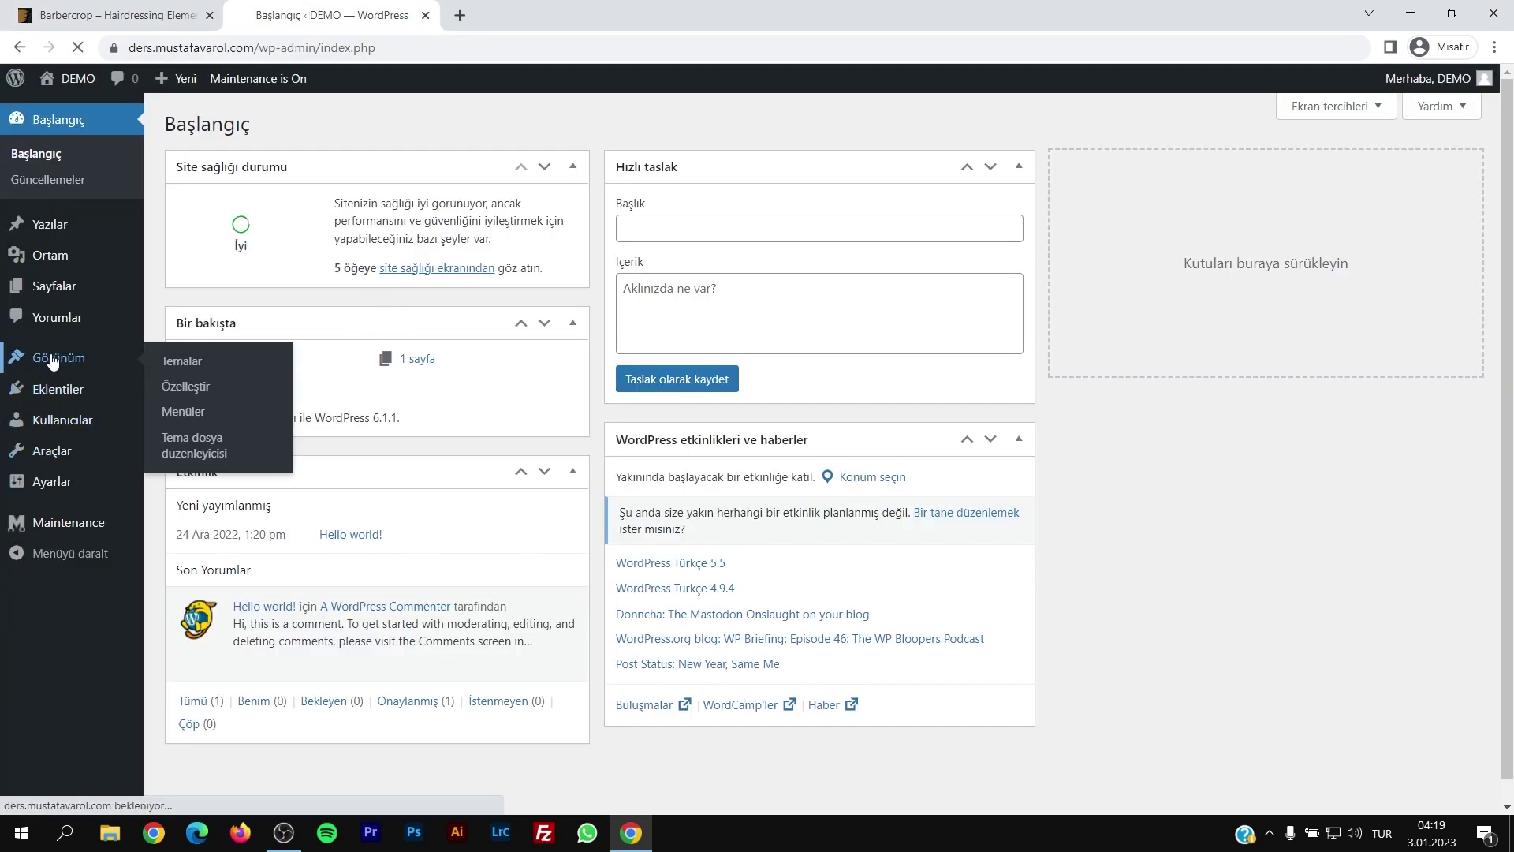
{"action": "left_click_drag", "start_coordinate": [912, 229], "coordinate": [1112, 239]}
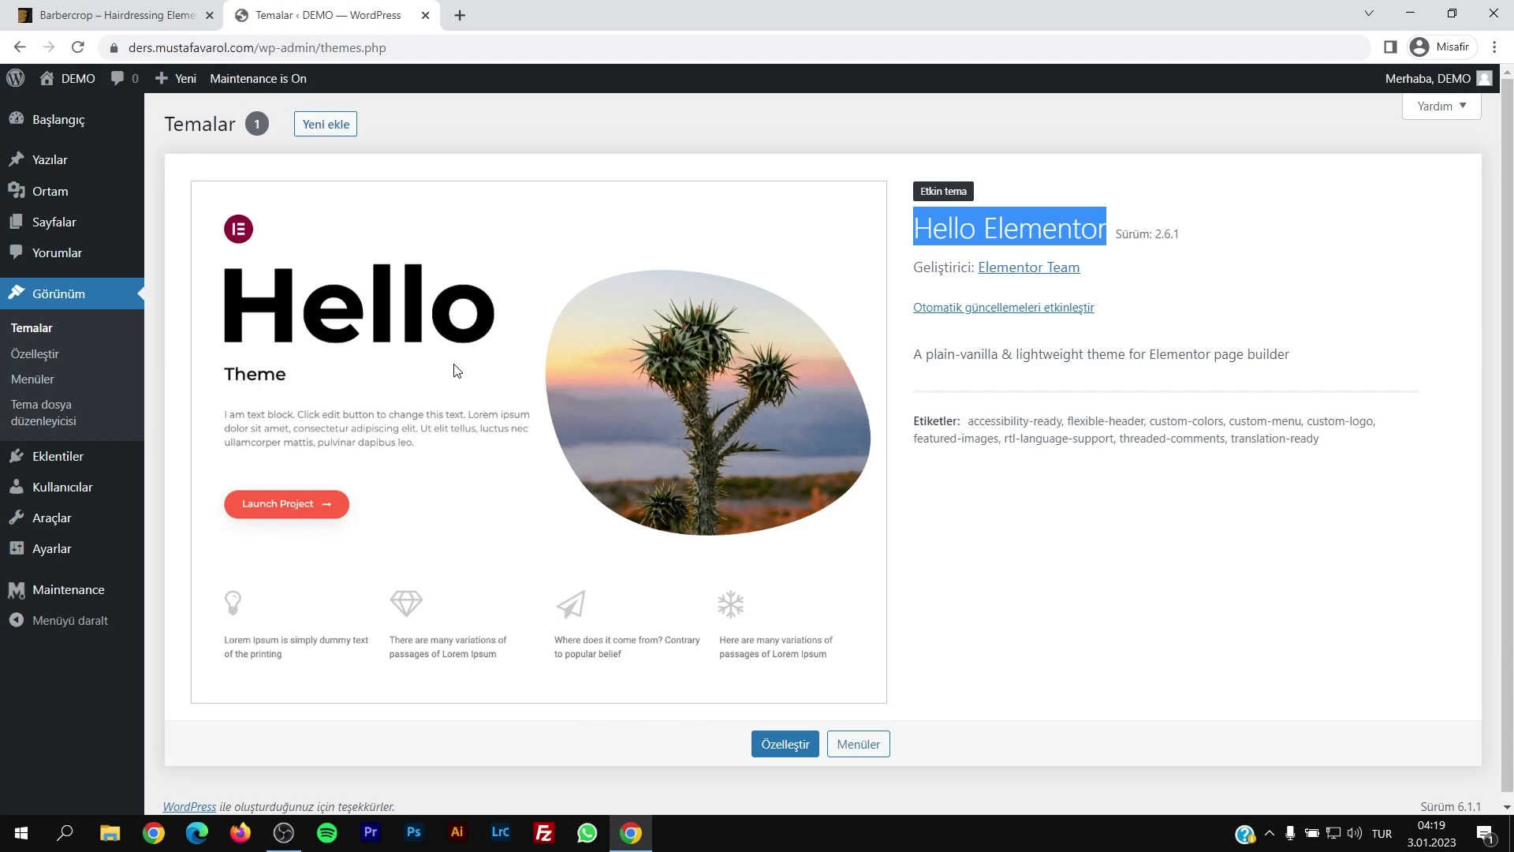
{"action": "left_click", "coordinate": [179, 20]}
{"action": "mouse_move", "coordinate": [284, 186]}
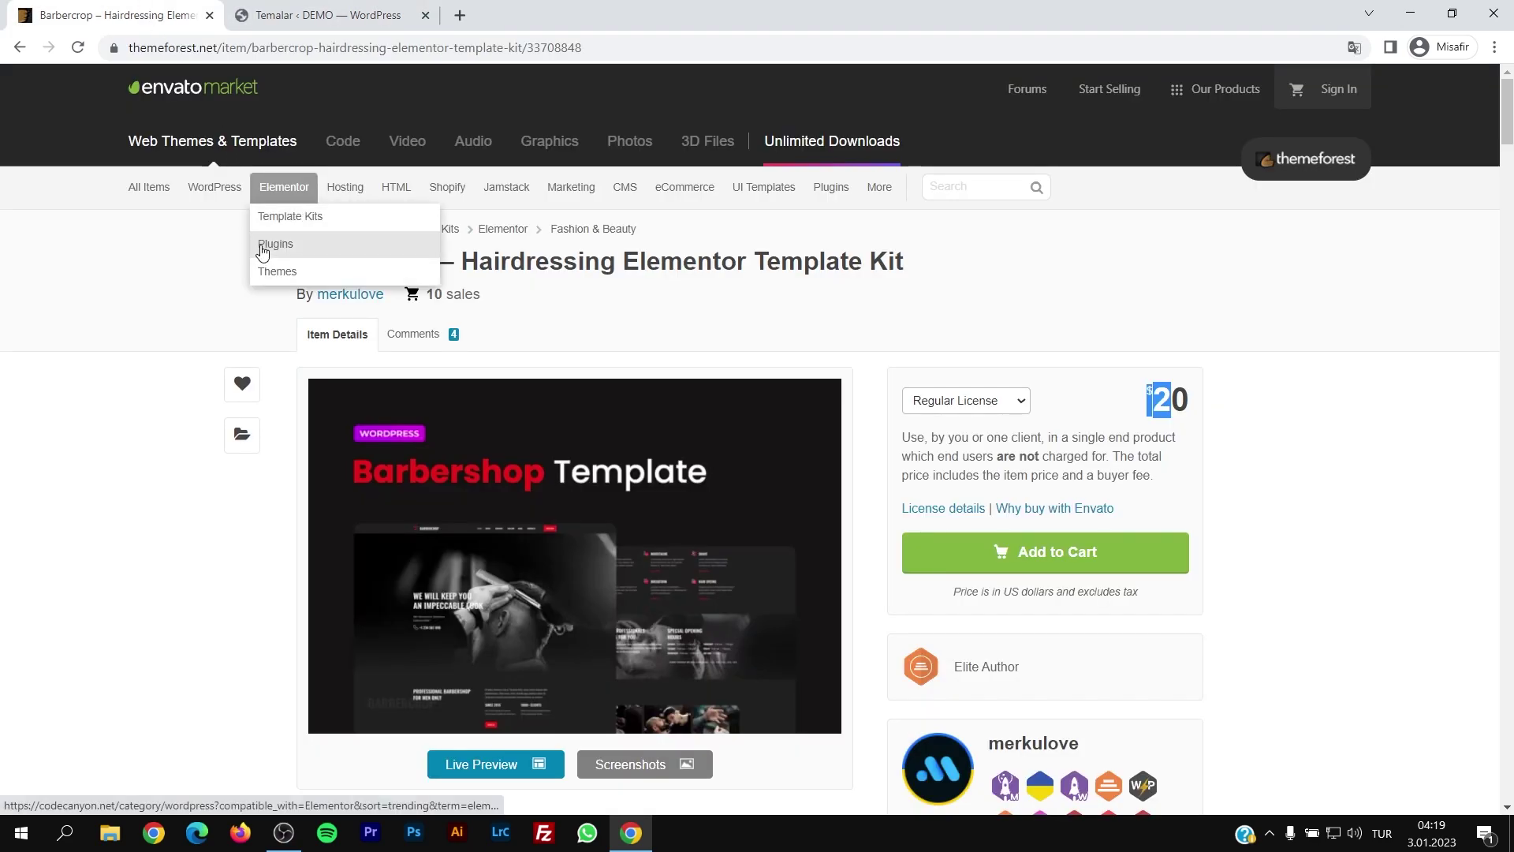
{"action": "left_click", "coordinate": [323, 15]}
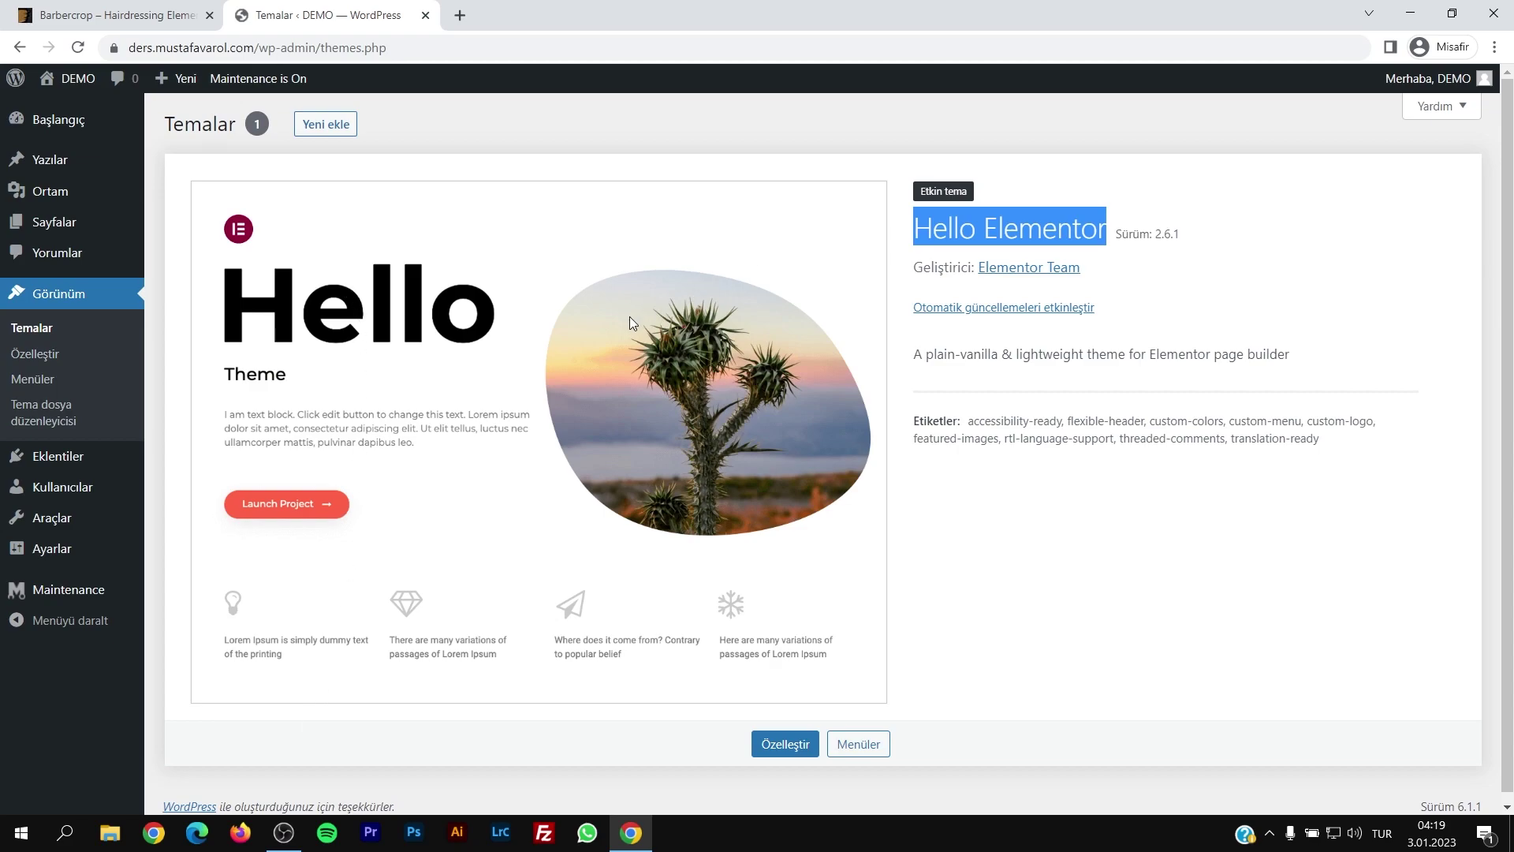
Step: Search new themes for 'hello' and browse results showing Hello Elementor already installed
{"action": "left_click", "coordinate": [335, 130]}
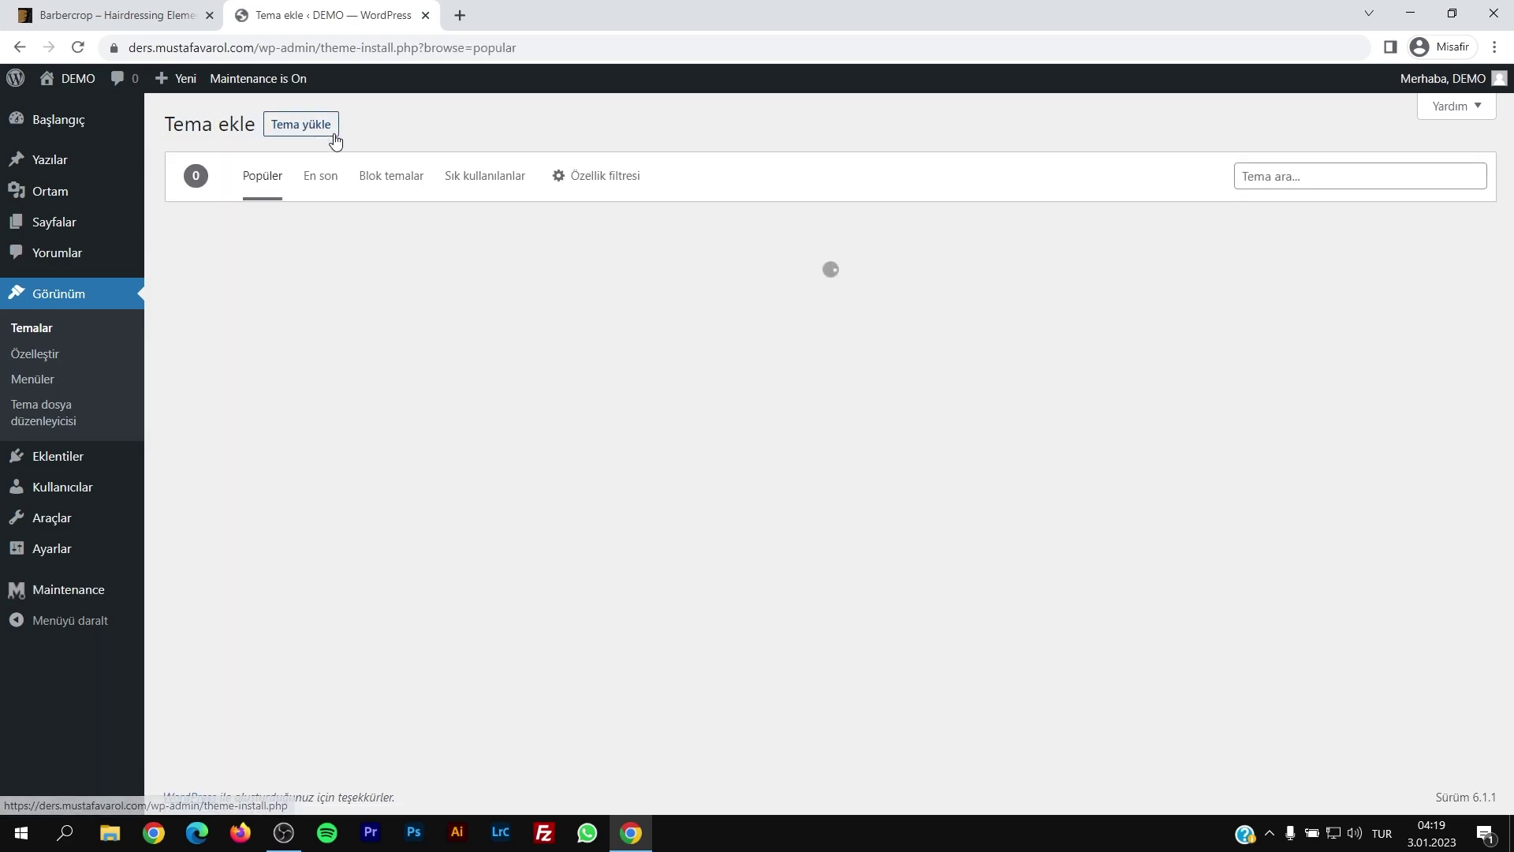
{"action": "left_click", "coordinate": [1262, 184]}
{"action": "type", "text": "hello"}
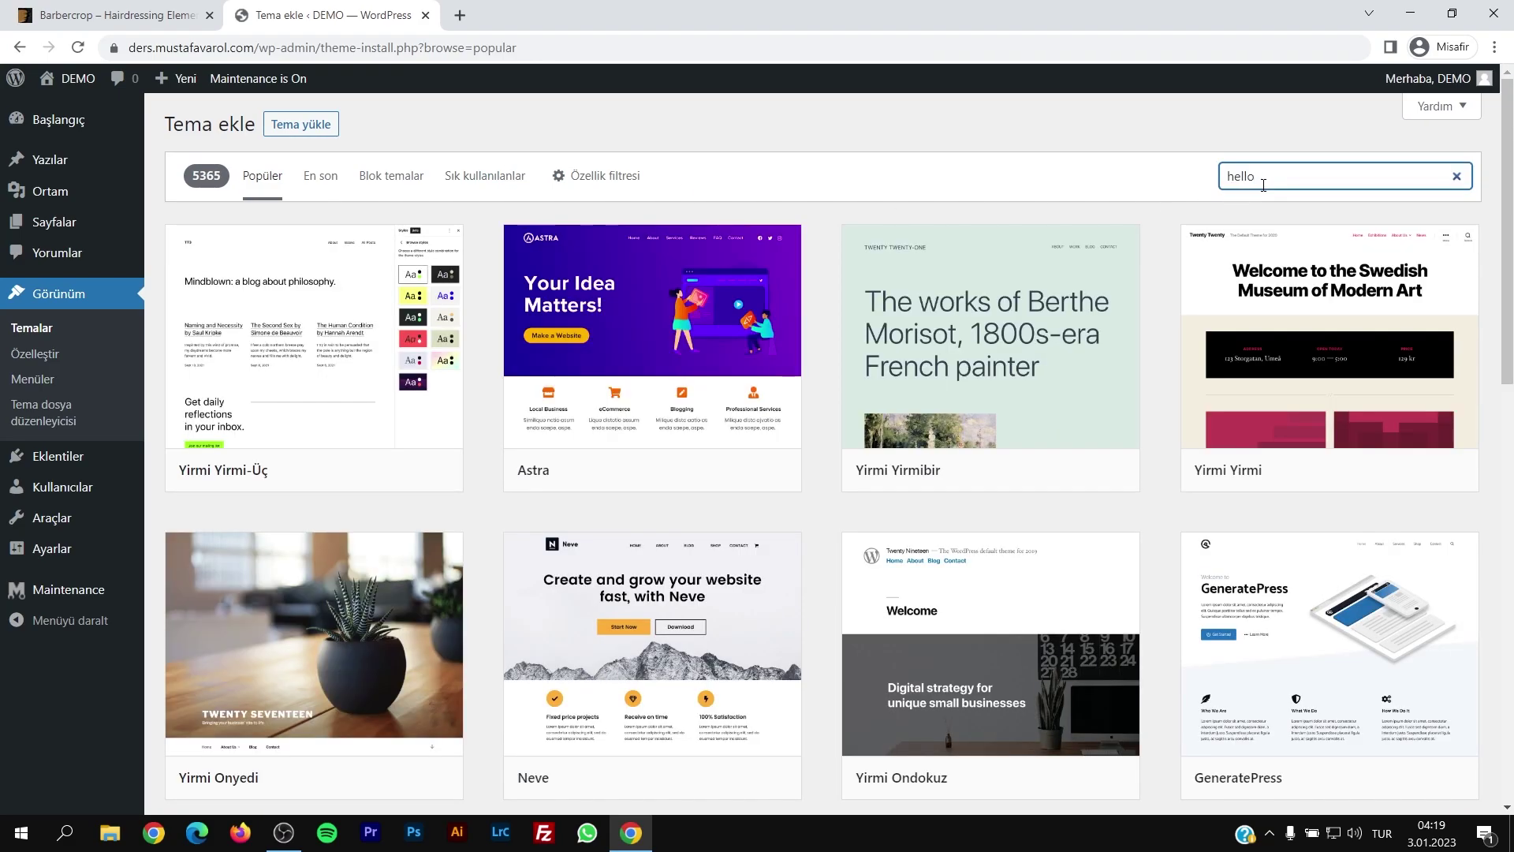
{"action": "scroll", "coordinate": [696, 466], "scroll_direction": "down", "scroll_amount": 3}
{"action": "scroll", "coordinate": [696, 466], "scroll_direction": "up", "scroll_amount": 3}
{"action": "scroll", "coordinate": [662, 442], "scroll_direction": "down", "scroll_amount": 5}
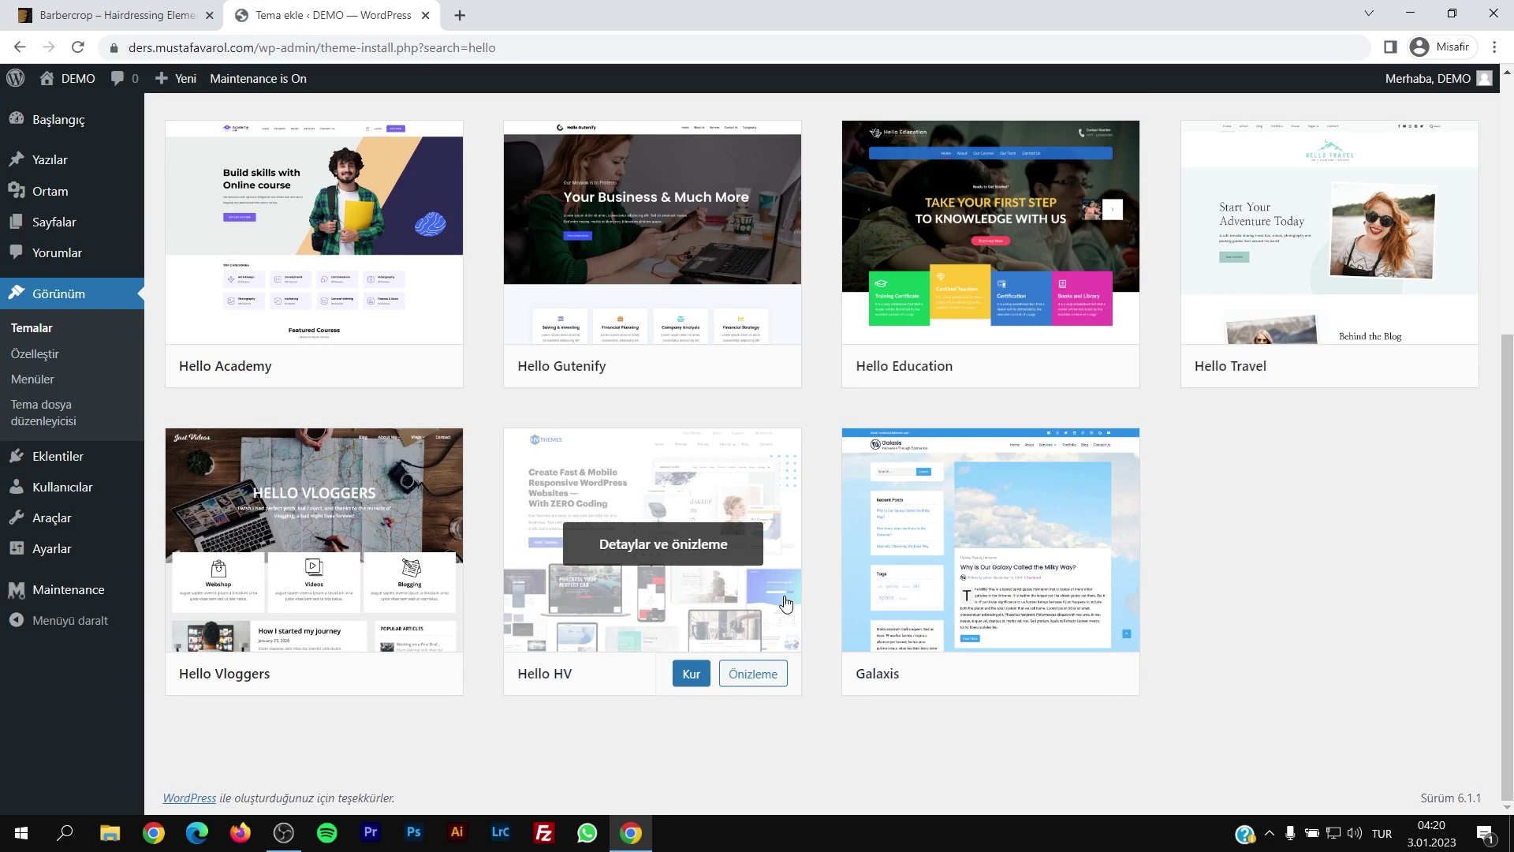
{"action": "scroll", "coordinate": [784, 603], "scroll_direction": "up", "scroll_amount": 5}
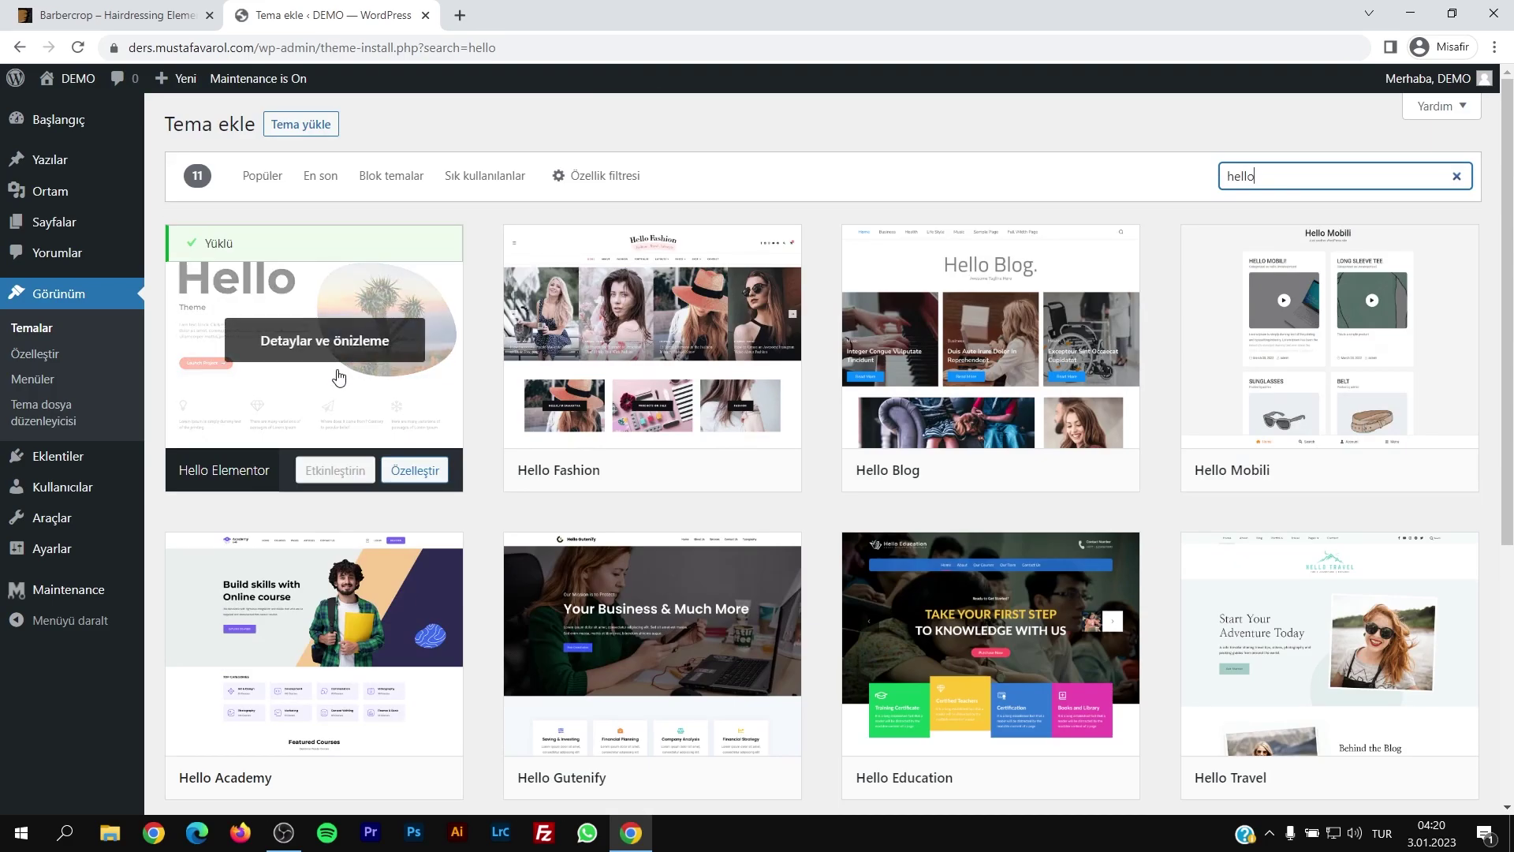
{"action": "mouse_move", "coordinate": [57, 454]}
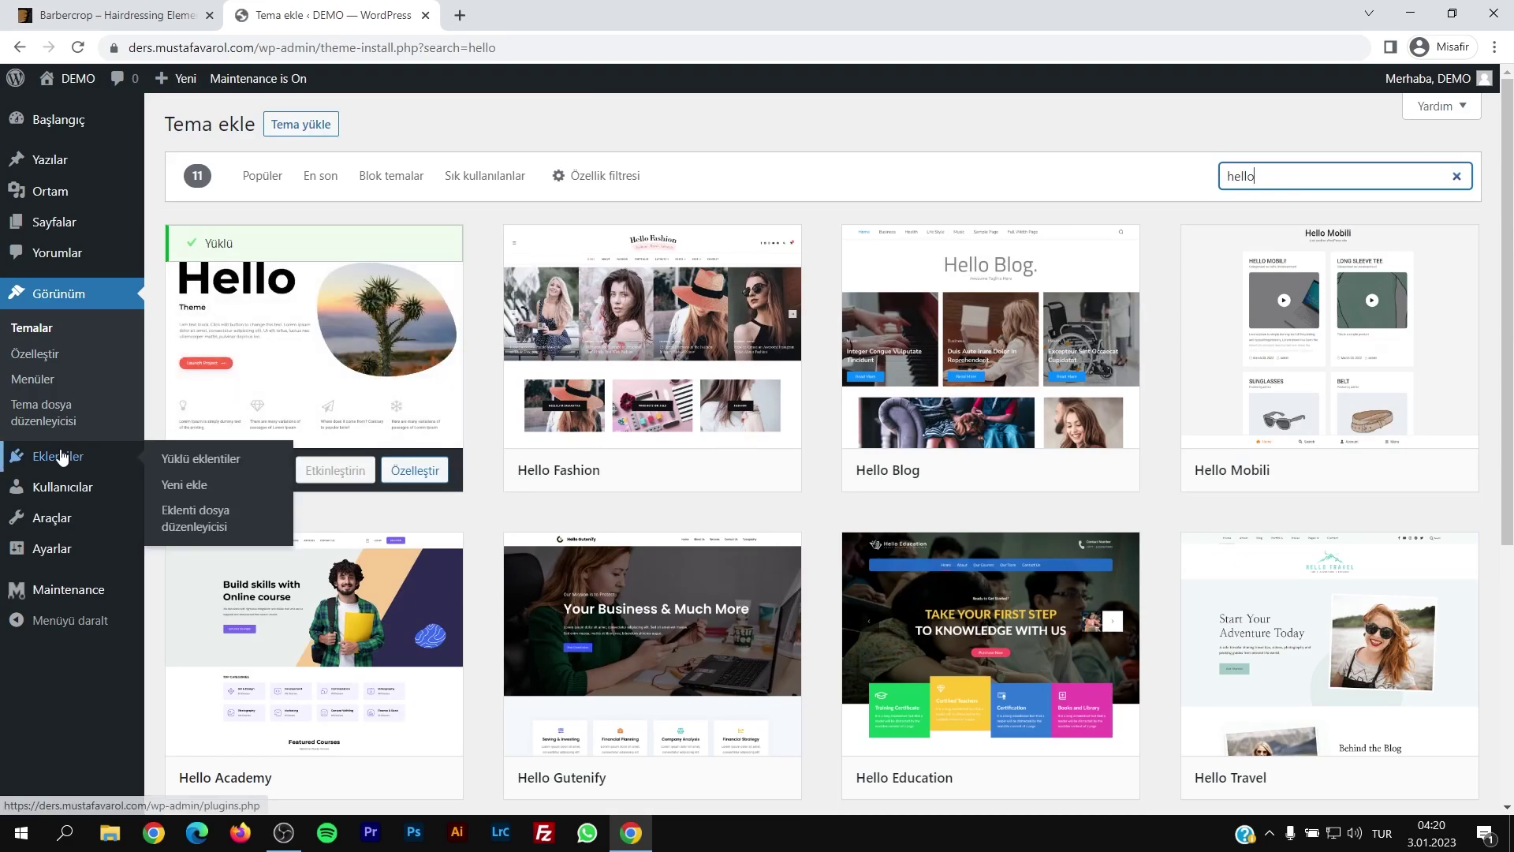
{"action": "left_click", "coordinate": [195, 494]}
Step: Search plugins for 'envato im', then install and activate Template Kit – Import
{"action": "left_click", "coordinate": [1373, 179]}
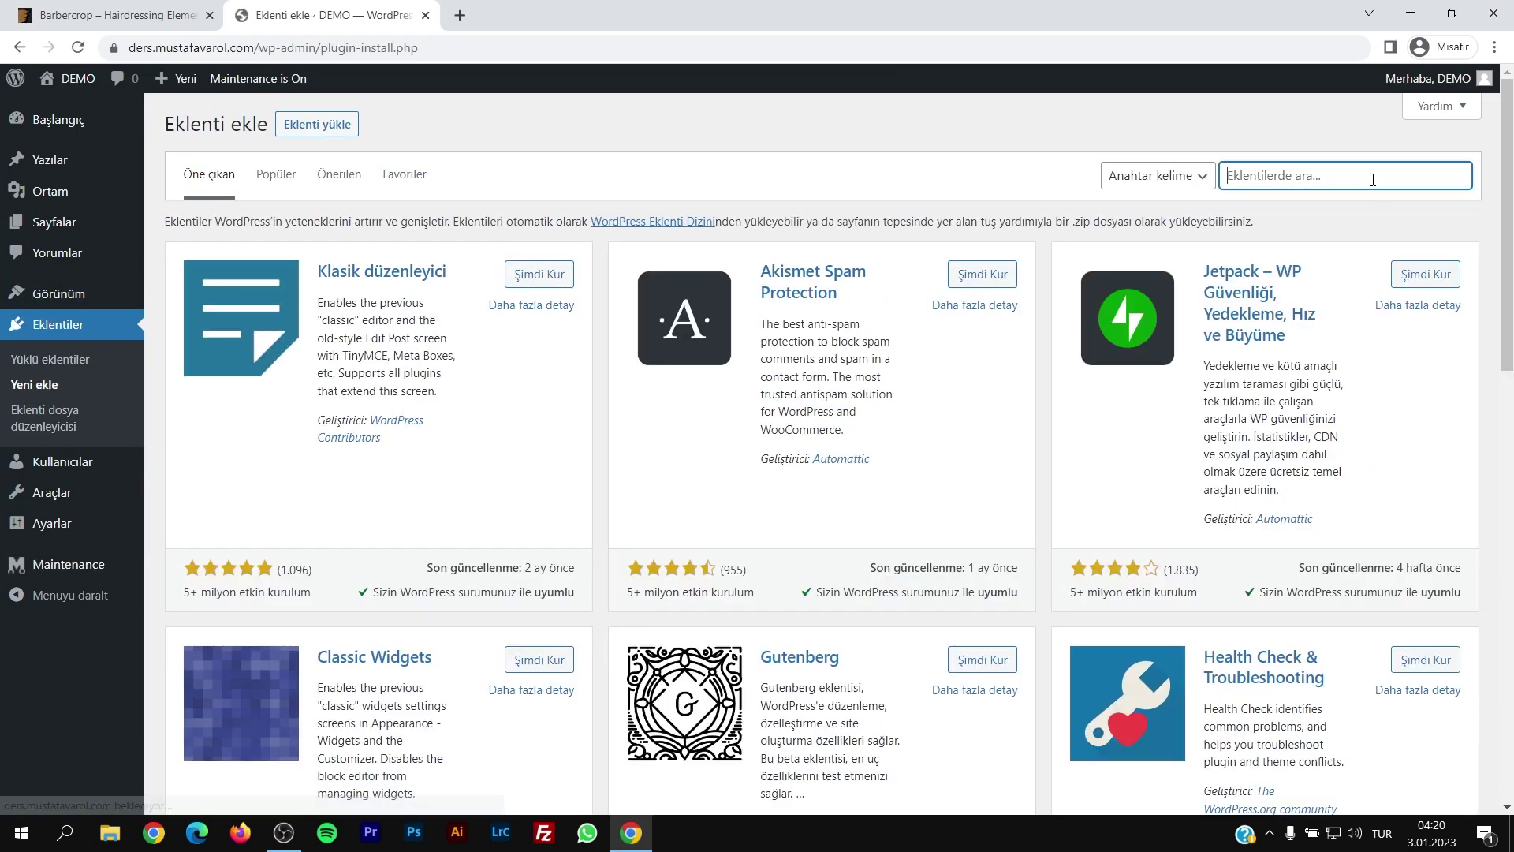
{"action": "type", "text": "envato import"}
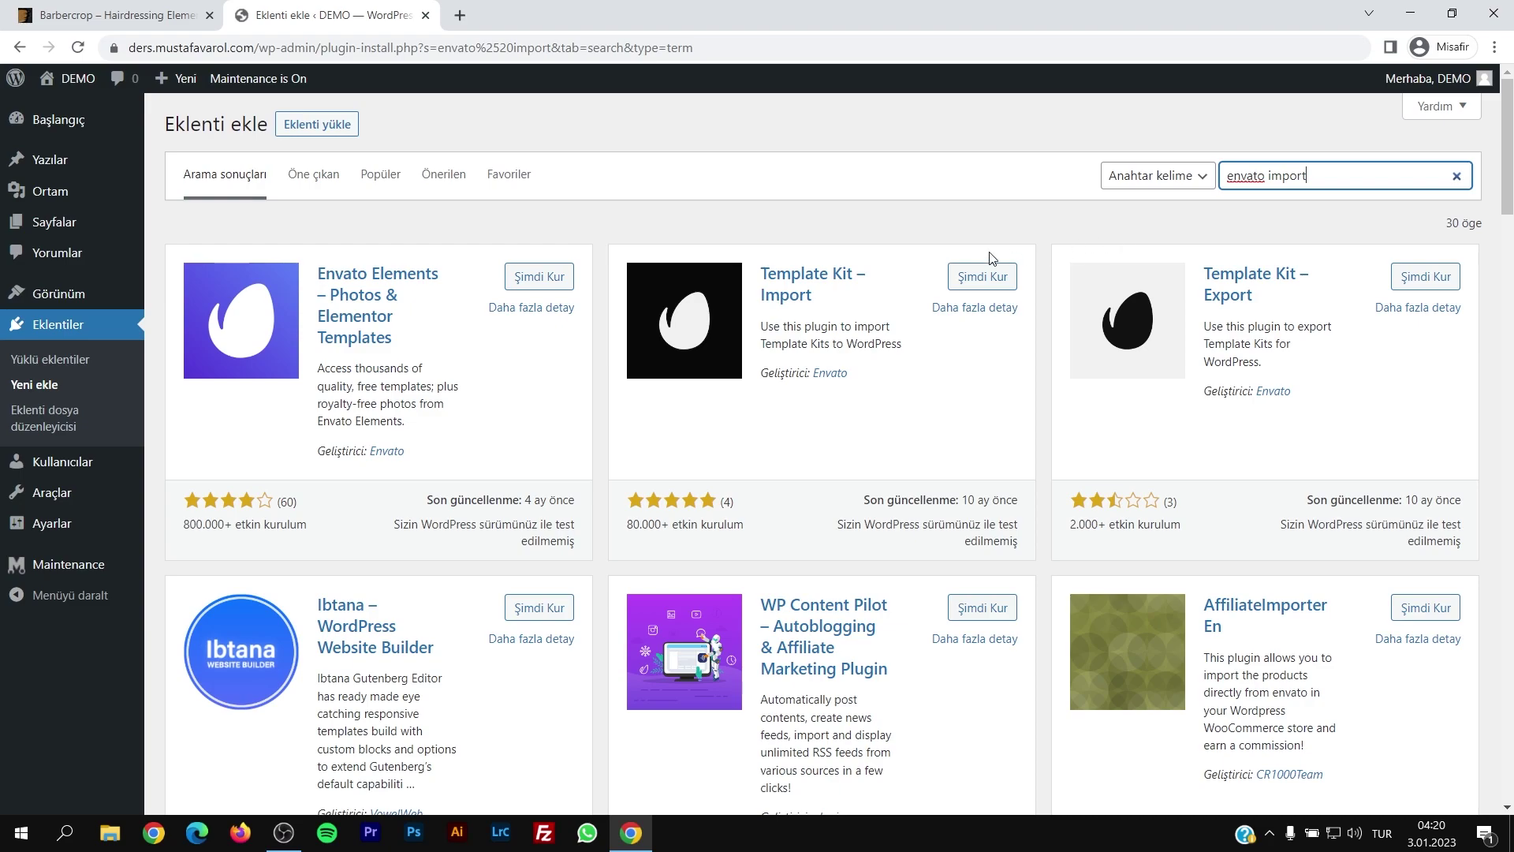
{"action": "left_click_drag", "start_coordinate": [812, 300], "coordinate": [760, 276]}
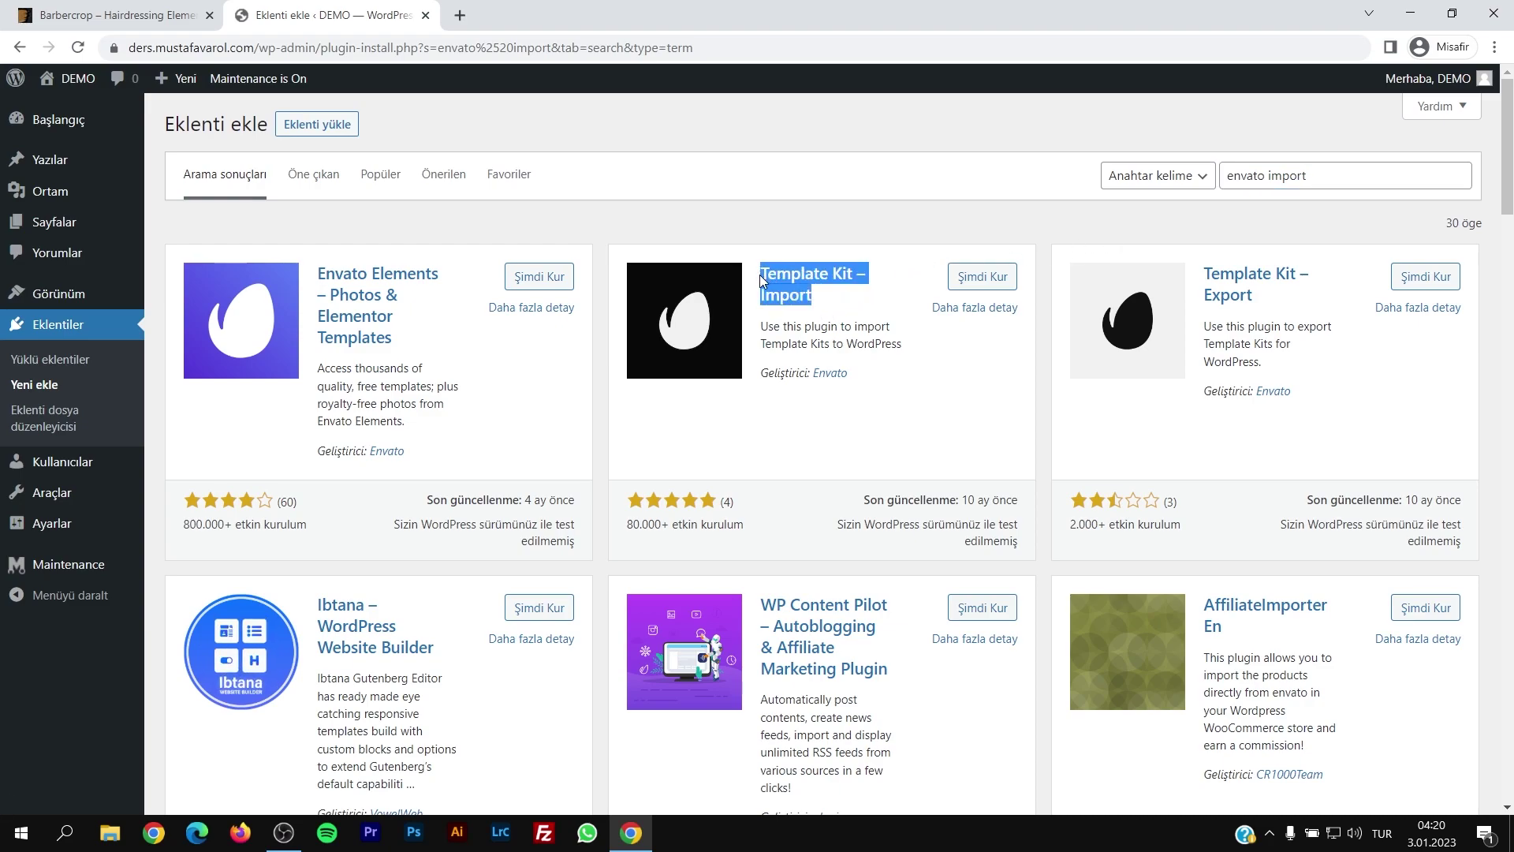
{"action": "left_click", "coordinate": [982, 277]}
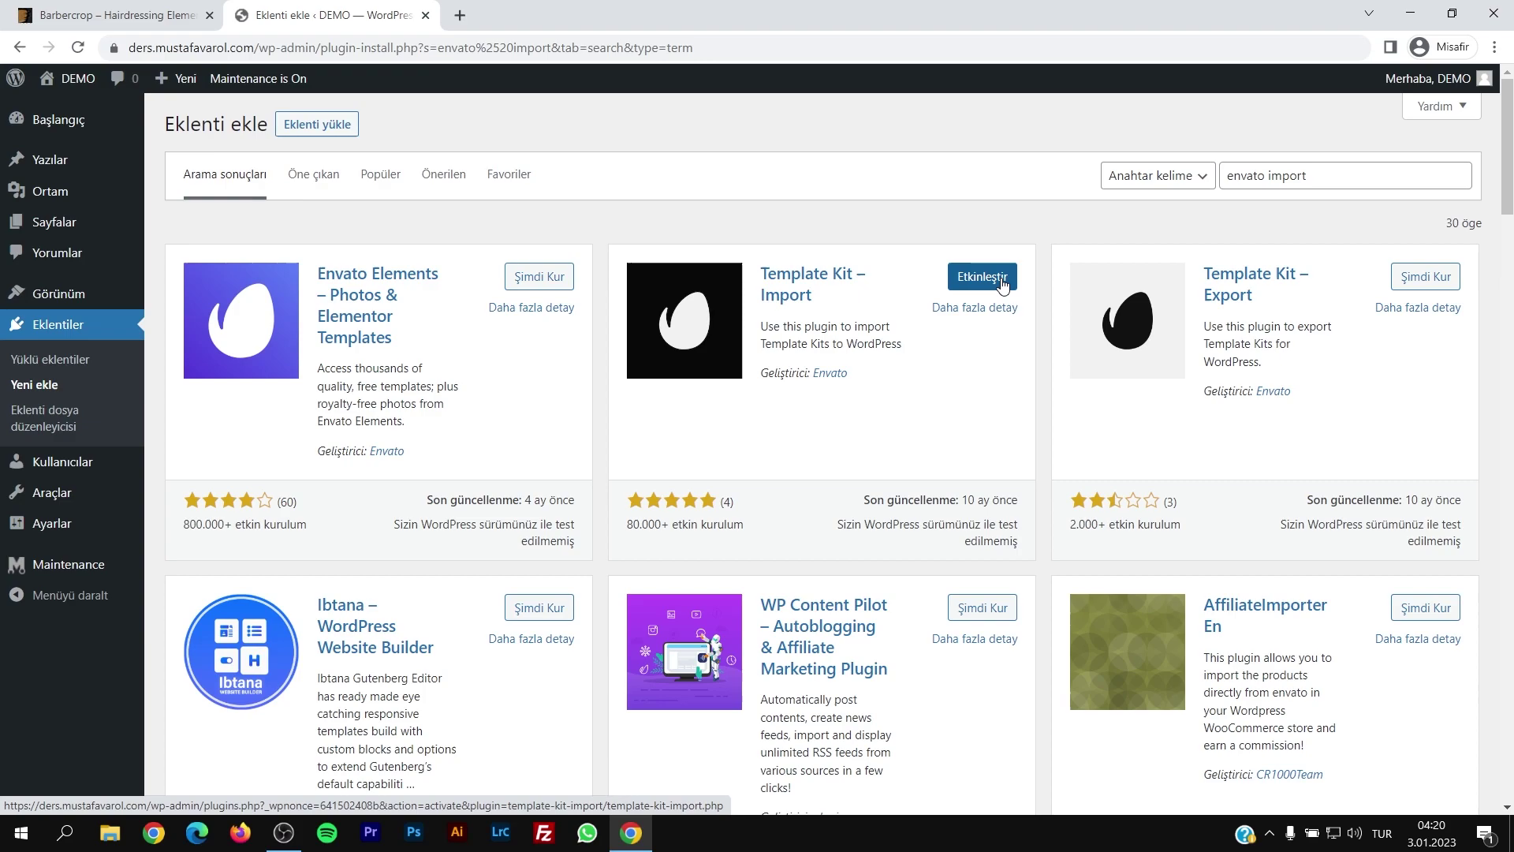
{"action": "left_click", "coordinate": [1000, 282]}
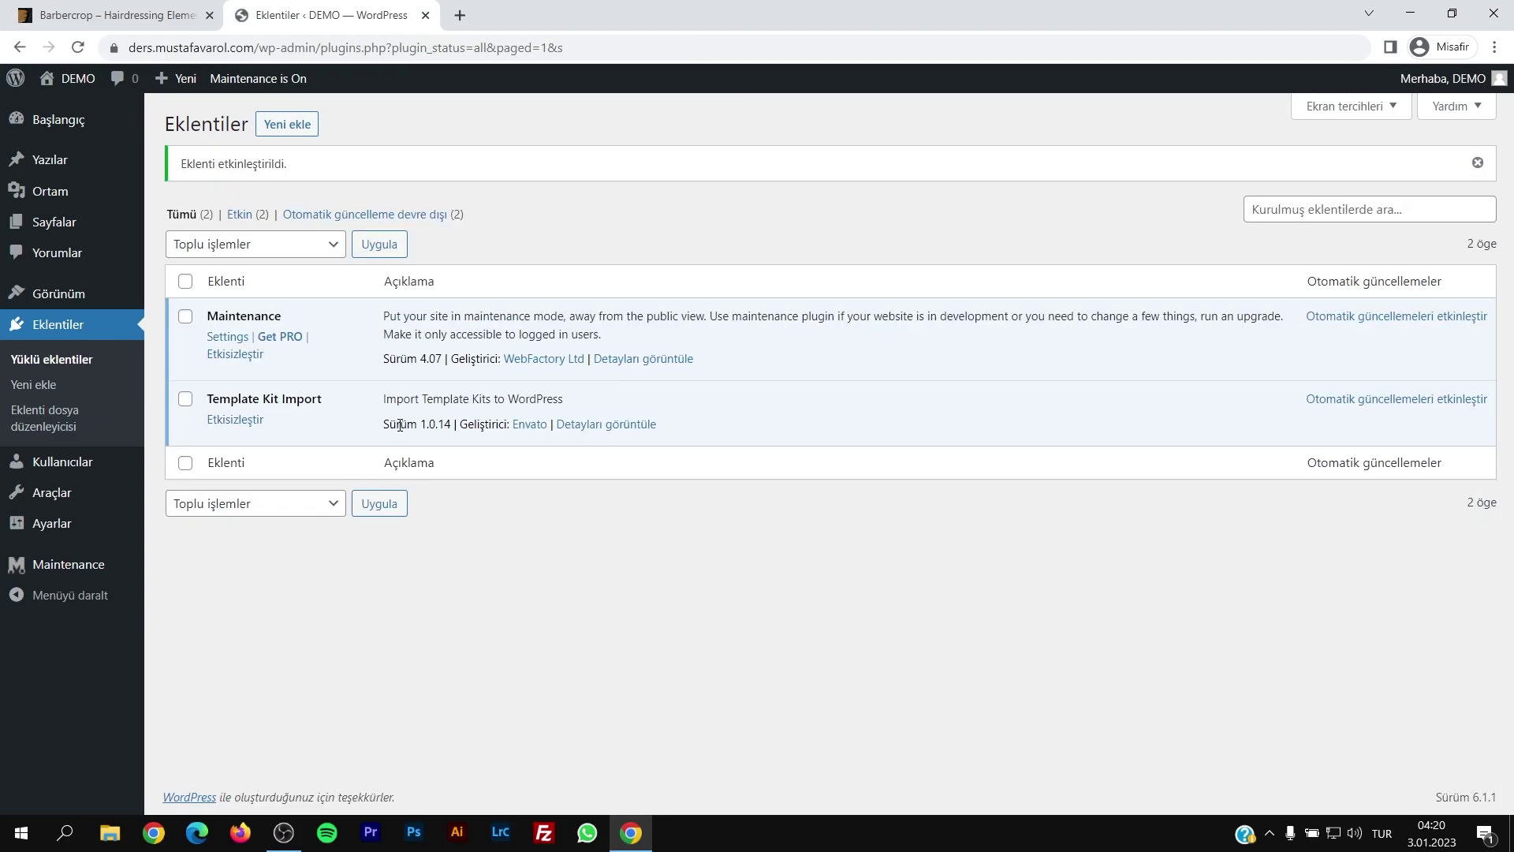
{"action": "left_click_drag", "start_coordinate": [207, 400], "coordinate": [332, 404]}
Step: Upload the Buildeso template kit ZIP under Araçlar > Template Kit and scroll through its templates
{"action": "left_click", "coordinate": [85, 303]}
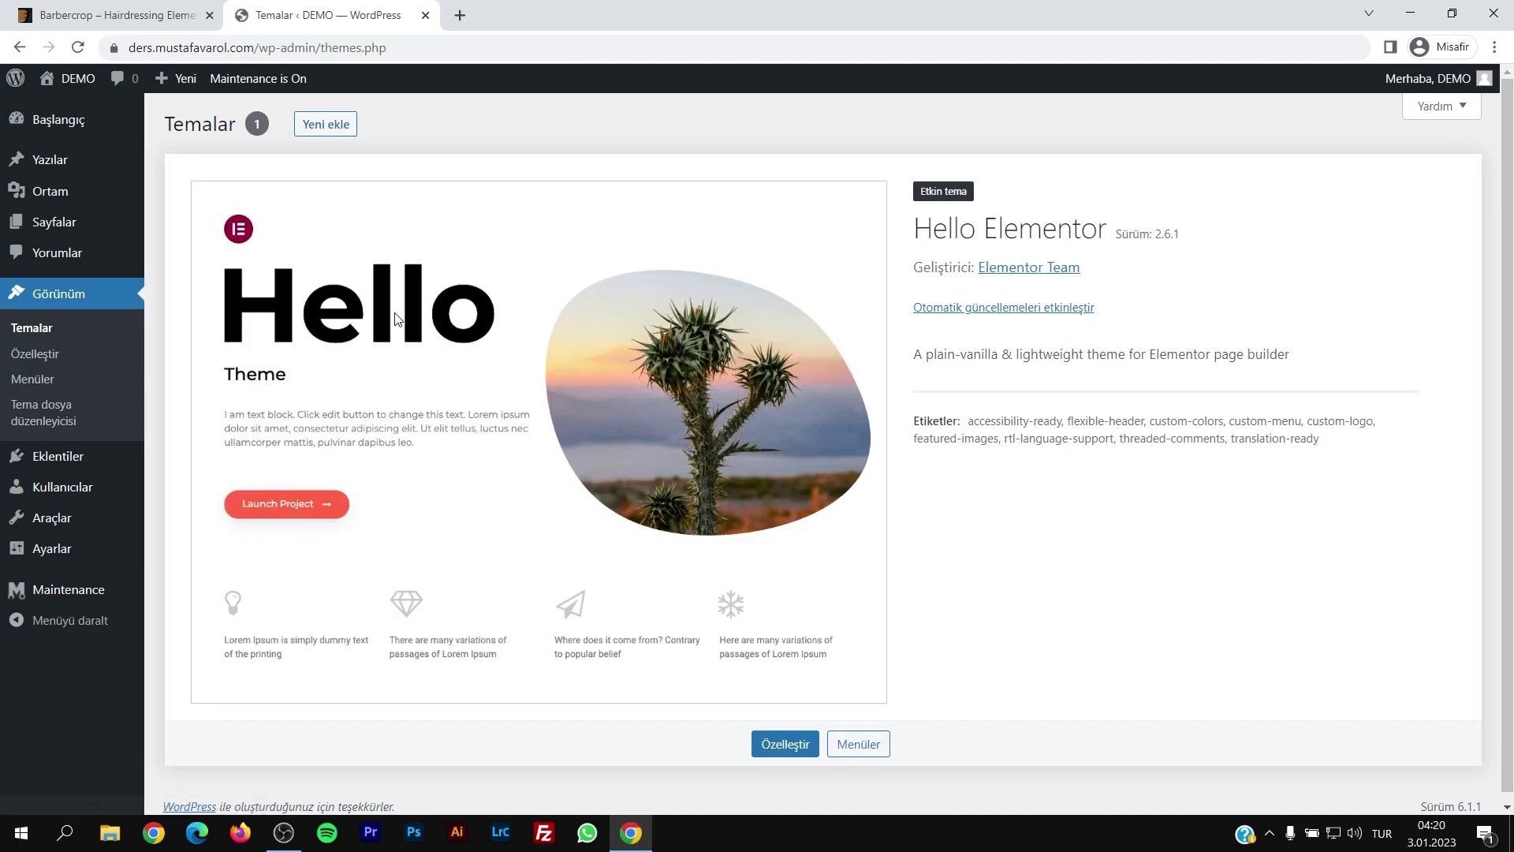
{"action": "mouse_move", "coordinate": [49, 527]}
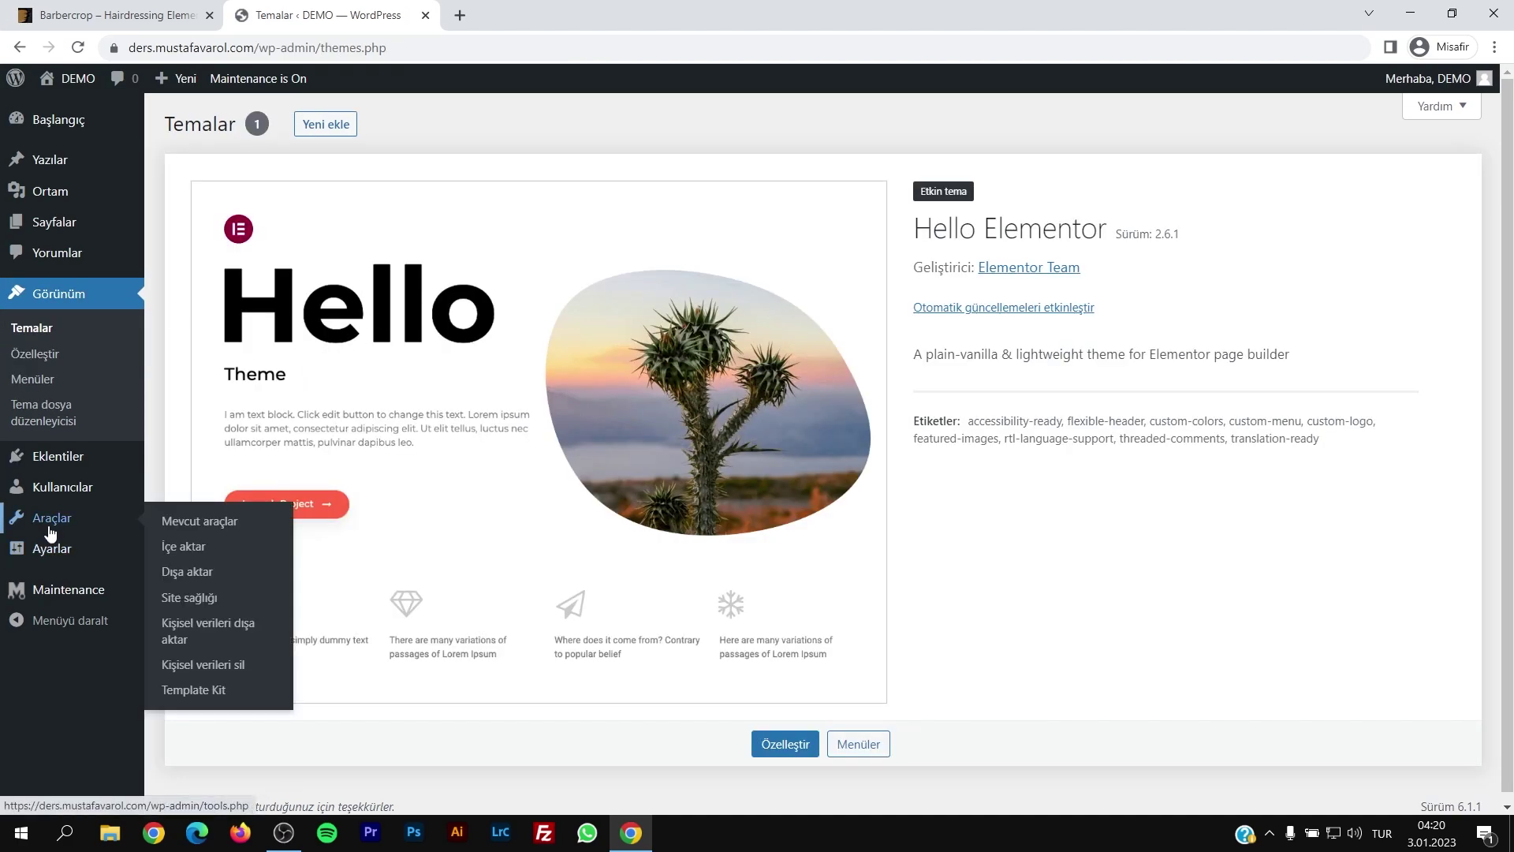
{"action": "left_click", "coordinate": [204, 698]}
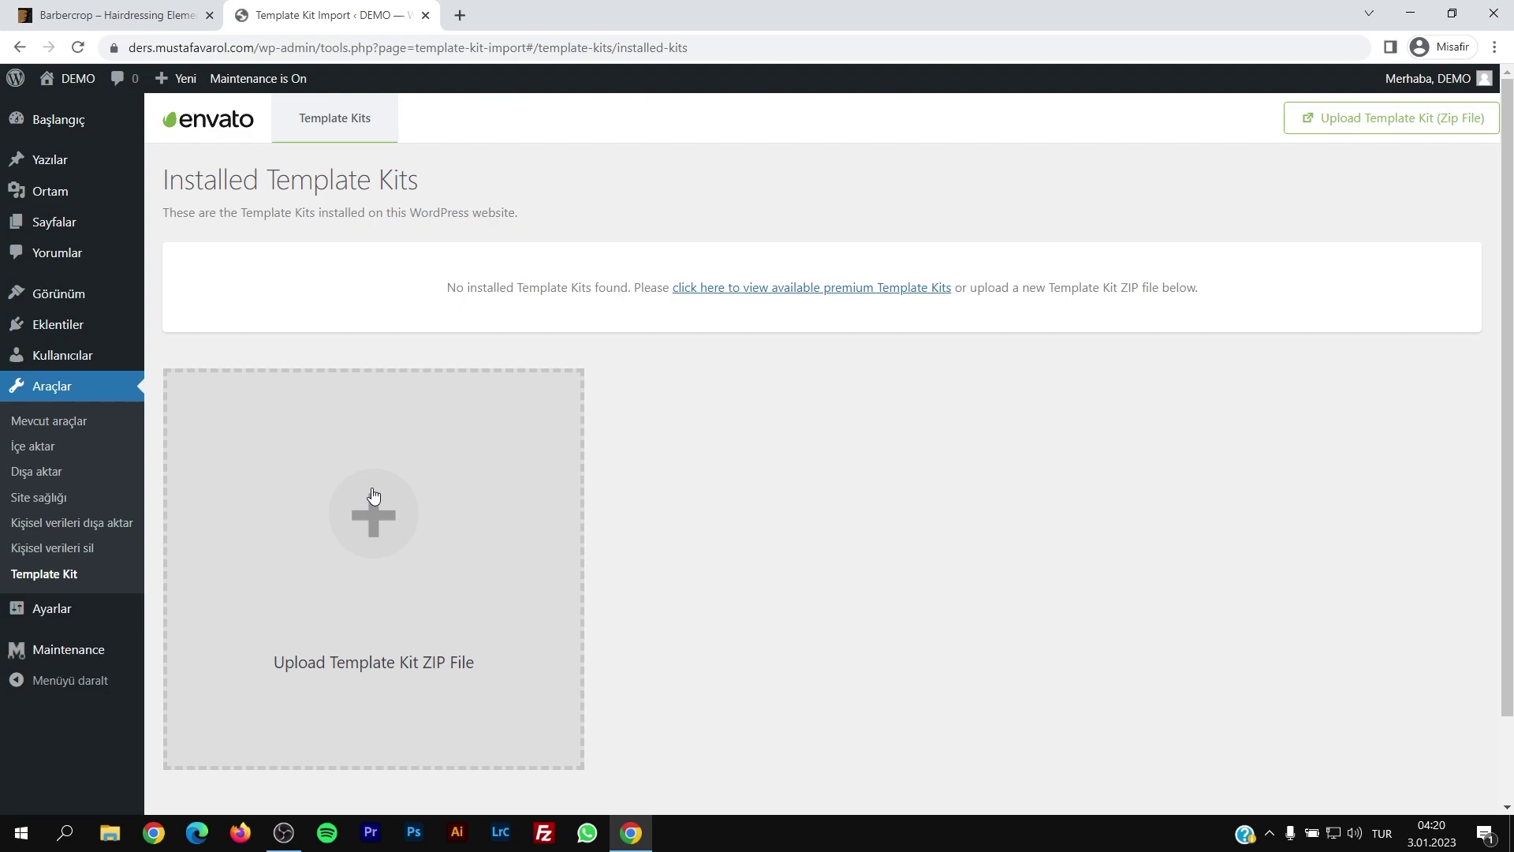
{"action": "left_click", "coordinate": [378, 542]}
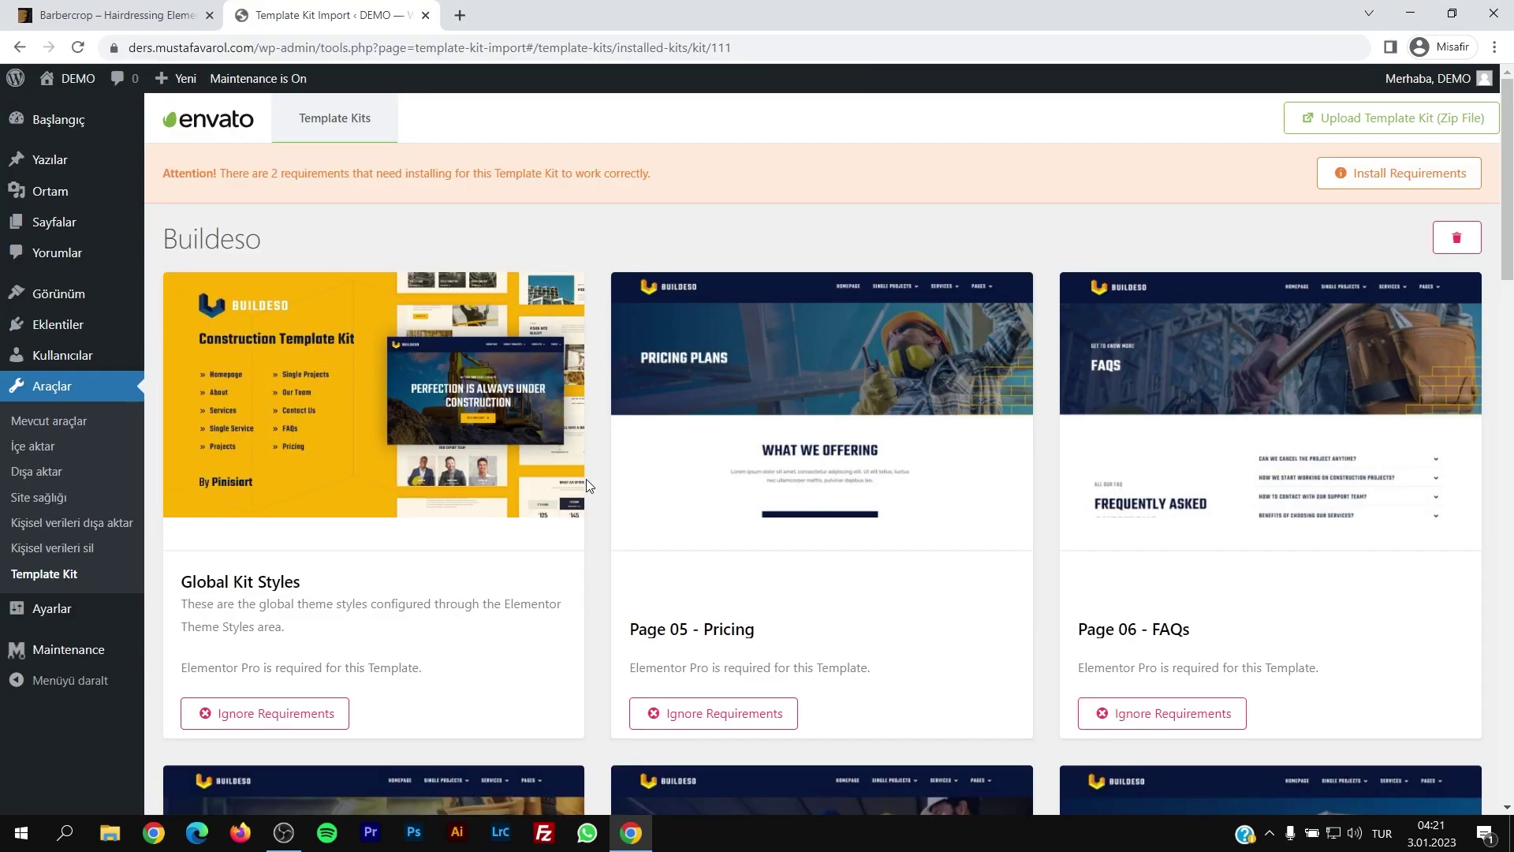
{"action": "scroll", "coordinate": [573, 491], "scroll_direction": "down", "scroll_amount": 3}
{"action": "scroll", "coordinate": [573, 491], "scroll_direction": "down", "scroll_amount": 15}
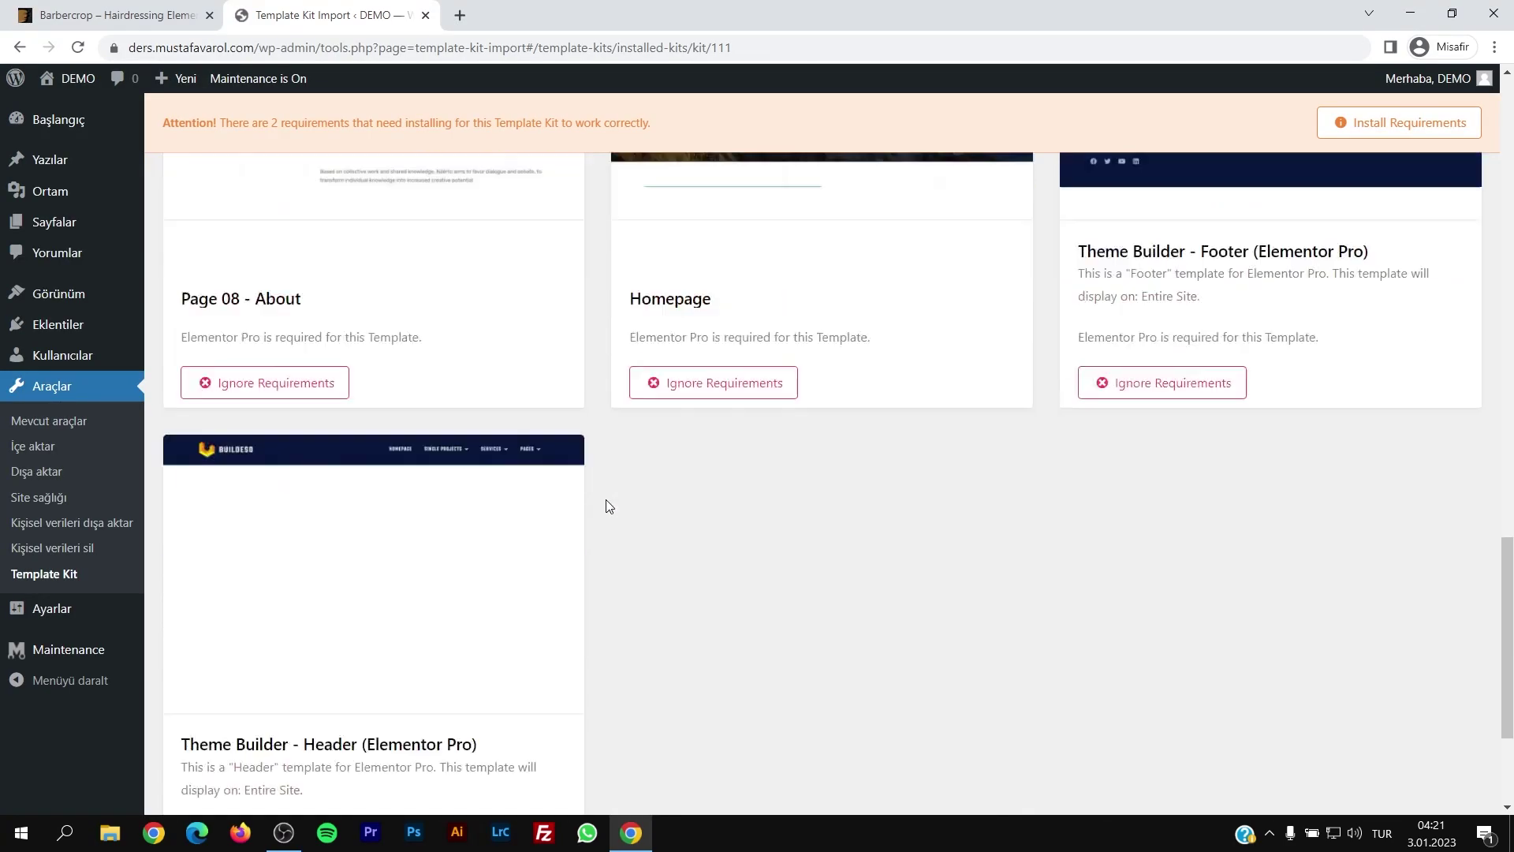
{"action": "left_click_drag", "start_coordinate": [1511, 666], "coordinate": [1508, 145]}
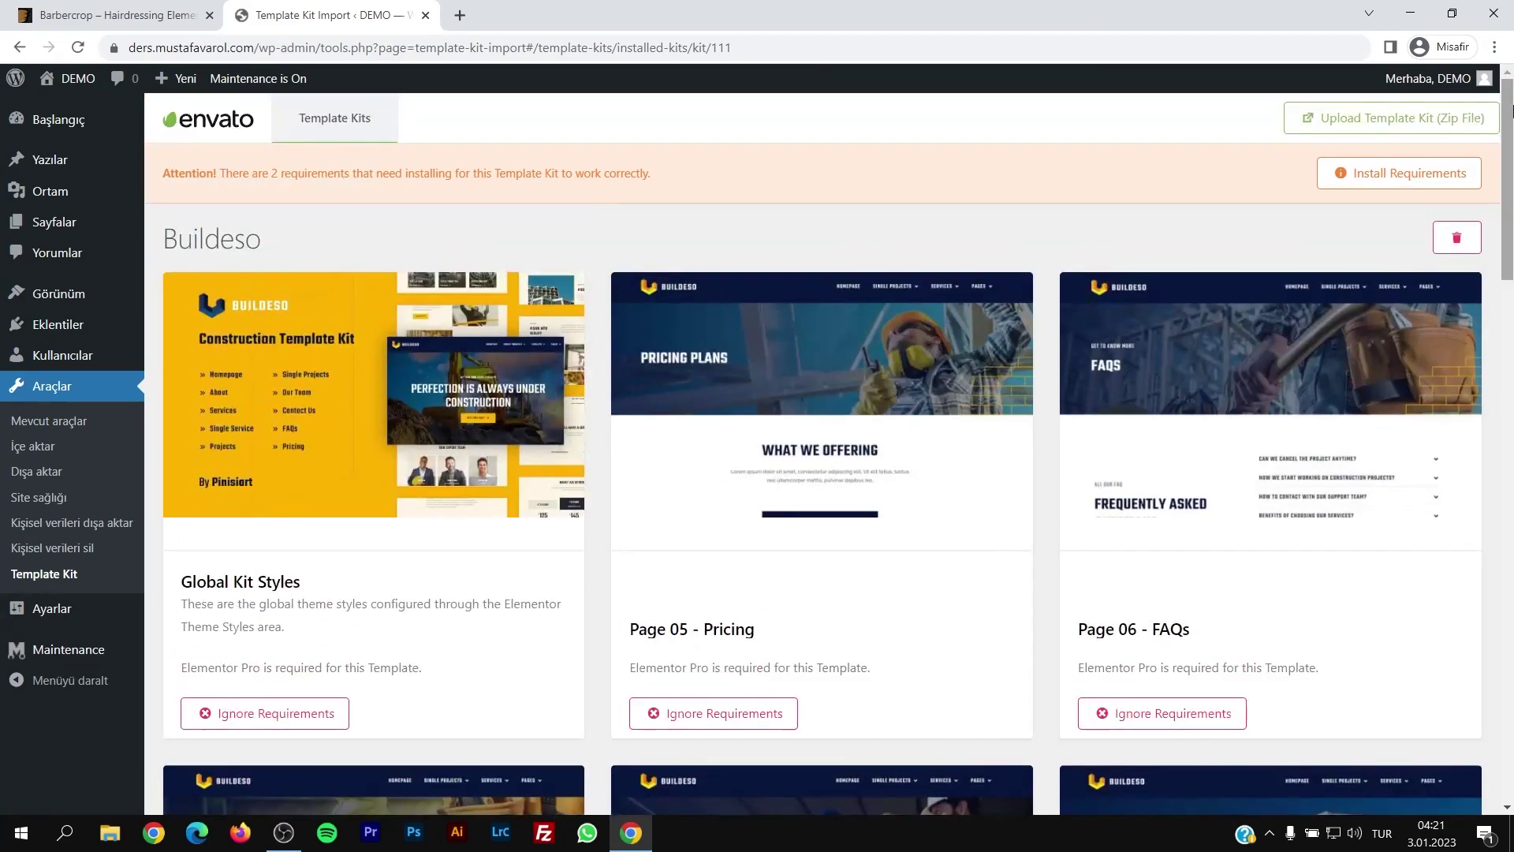
Step: Review the Buildeso kit's missing requirements, then delete the kit, confirming with Tamam
{"action": "left_click", "coordinate": [1359, 187]}
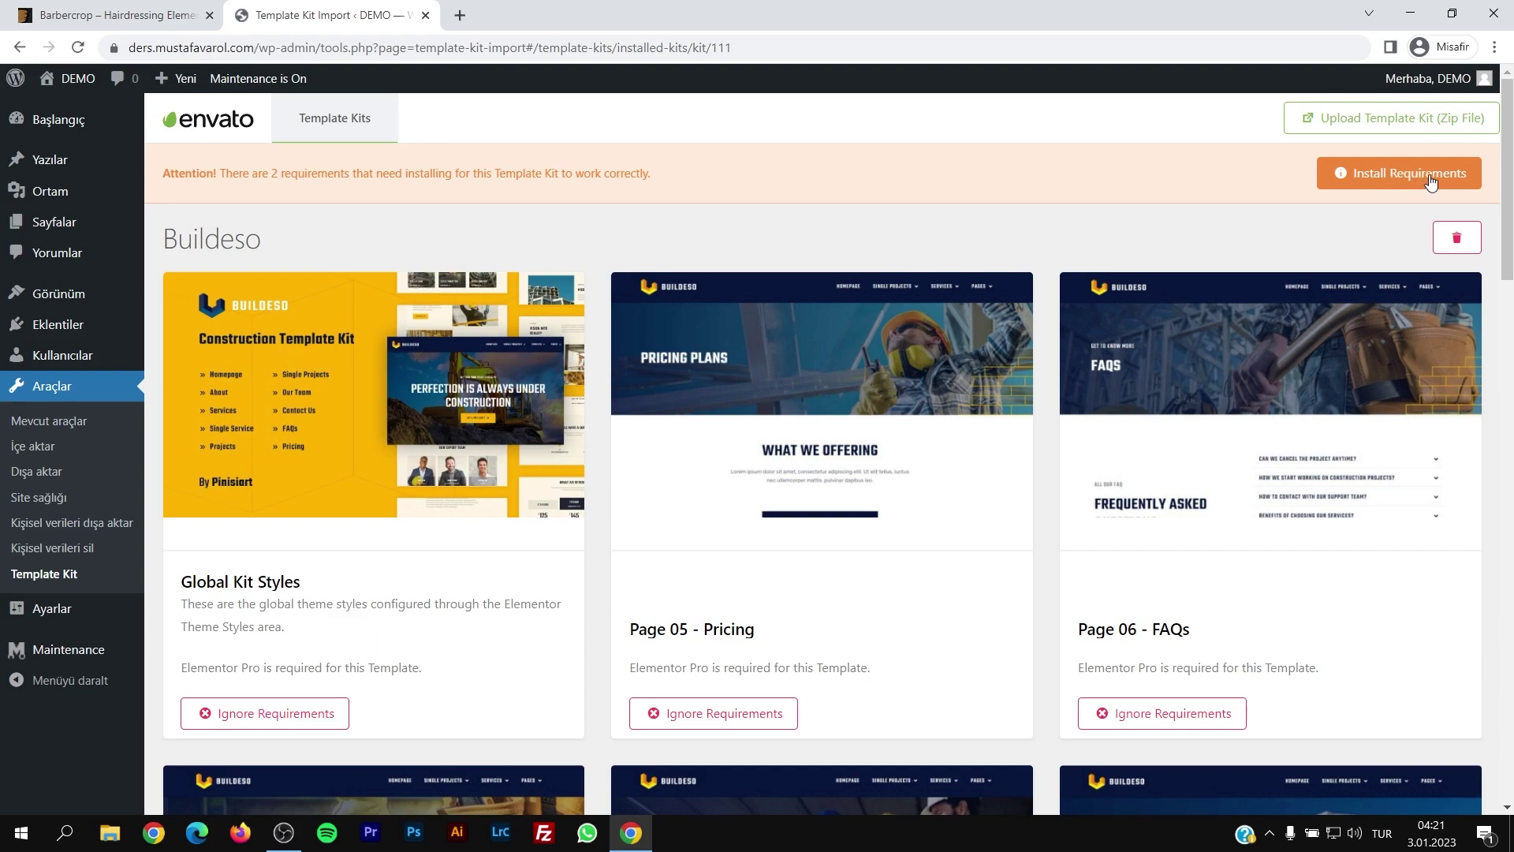
{"action": "left_click", "coordinate": [1426, 173]}
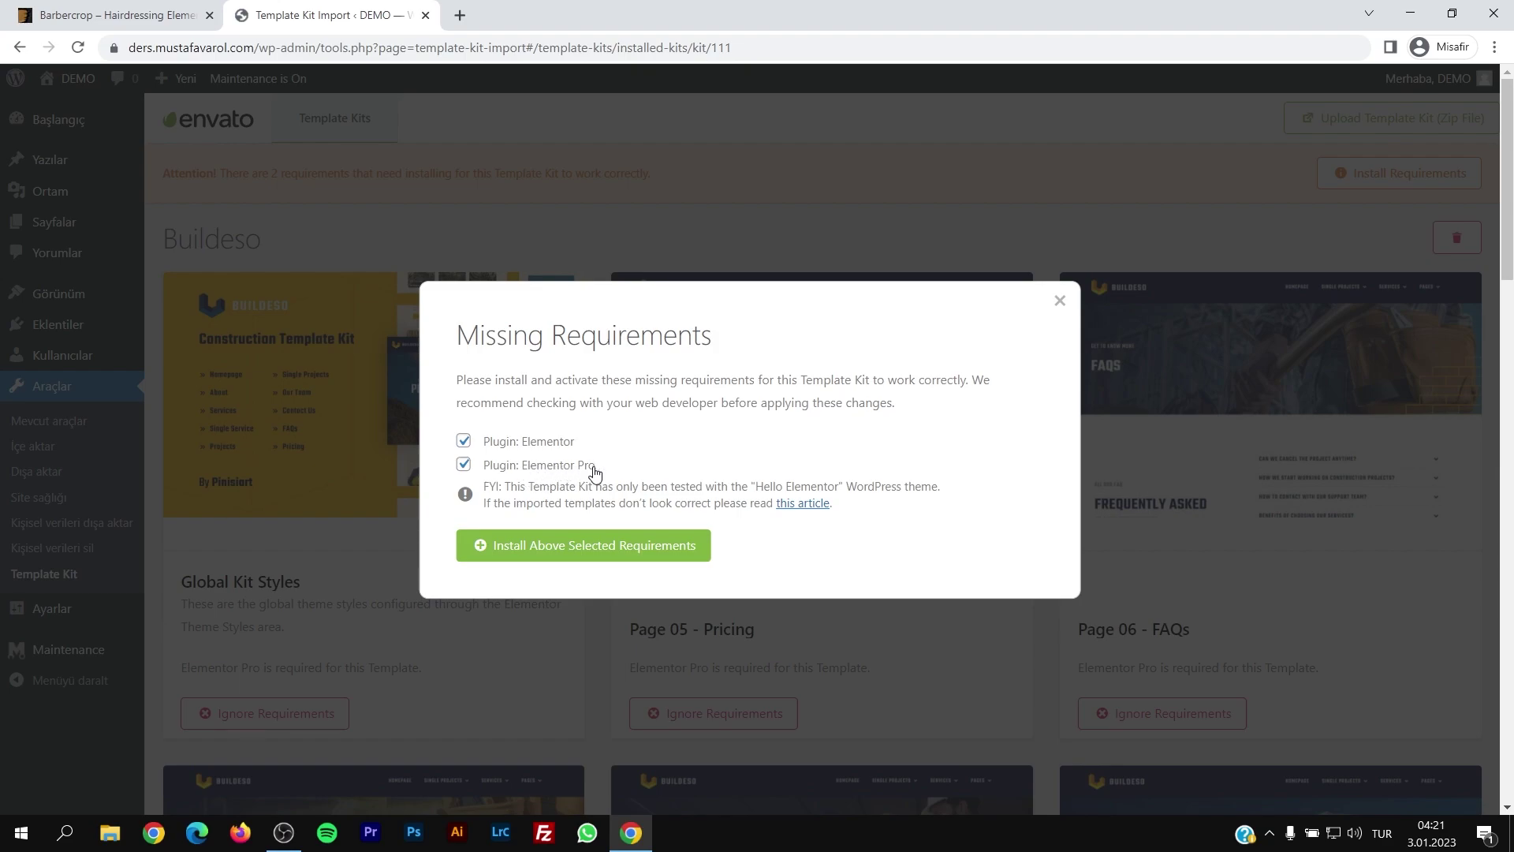
{"action": "left_click", "coordinate": [1059, 301]}
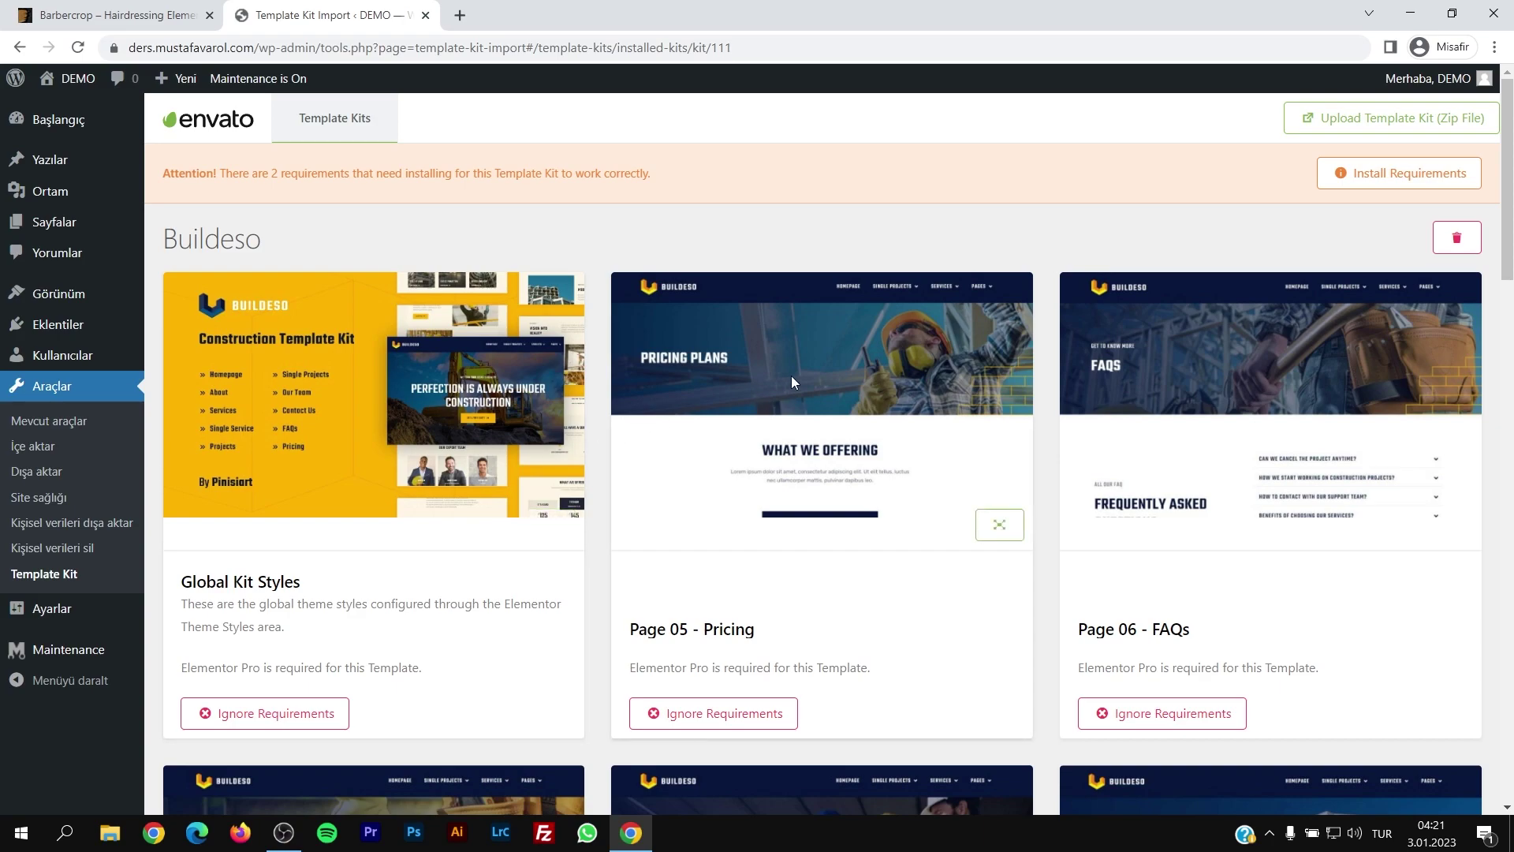
{"action": "left_click", "coordinate": [1460, 250]}
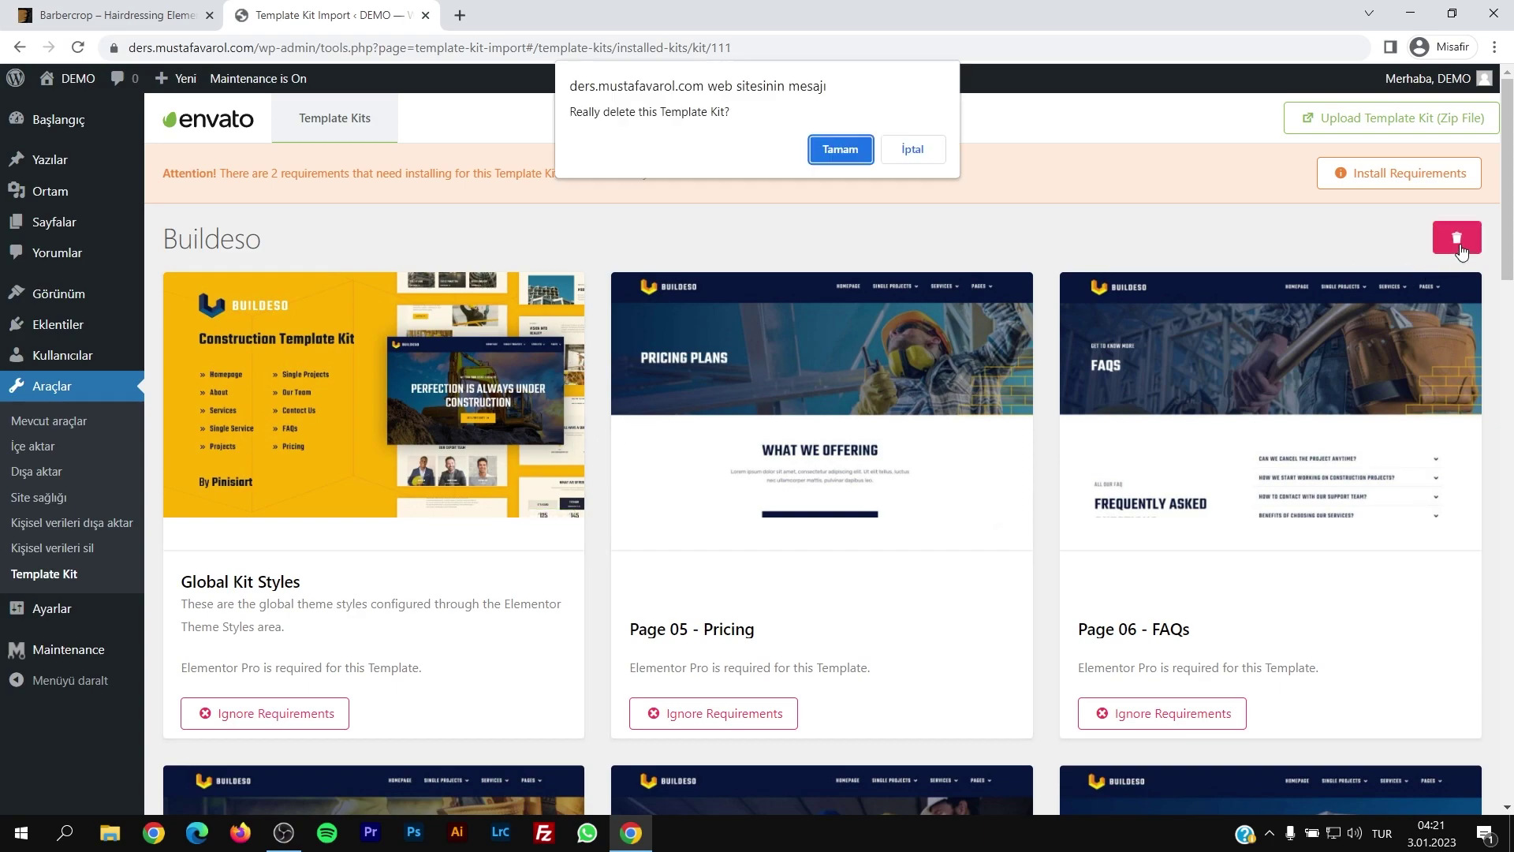
{"action": "left_click", "coordinate": [842, 155]}
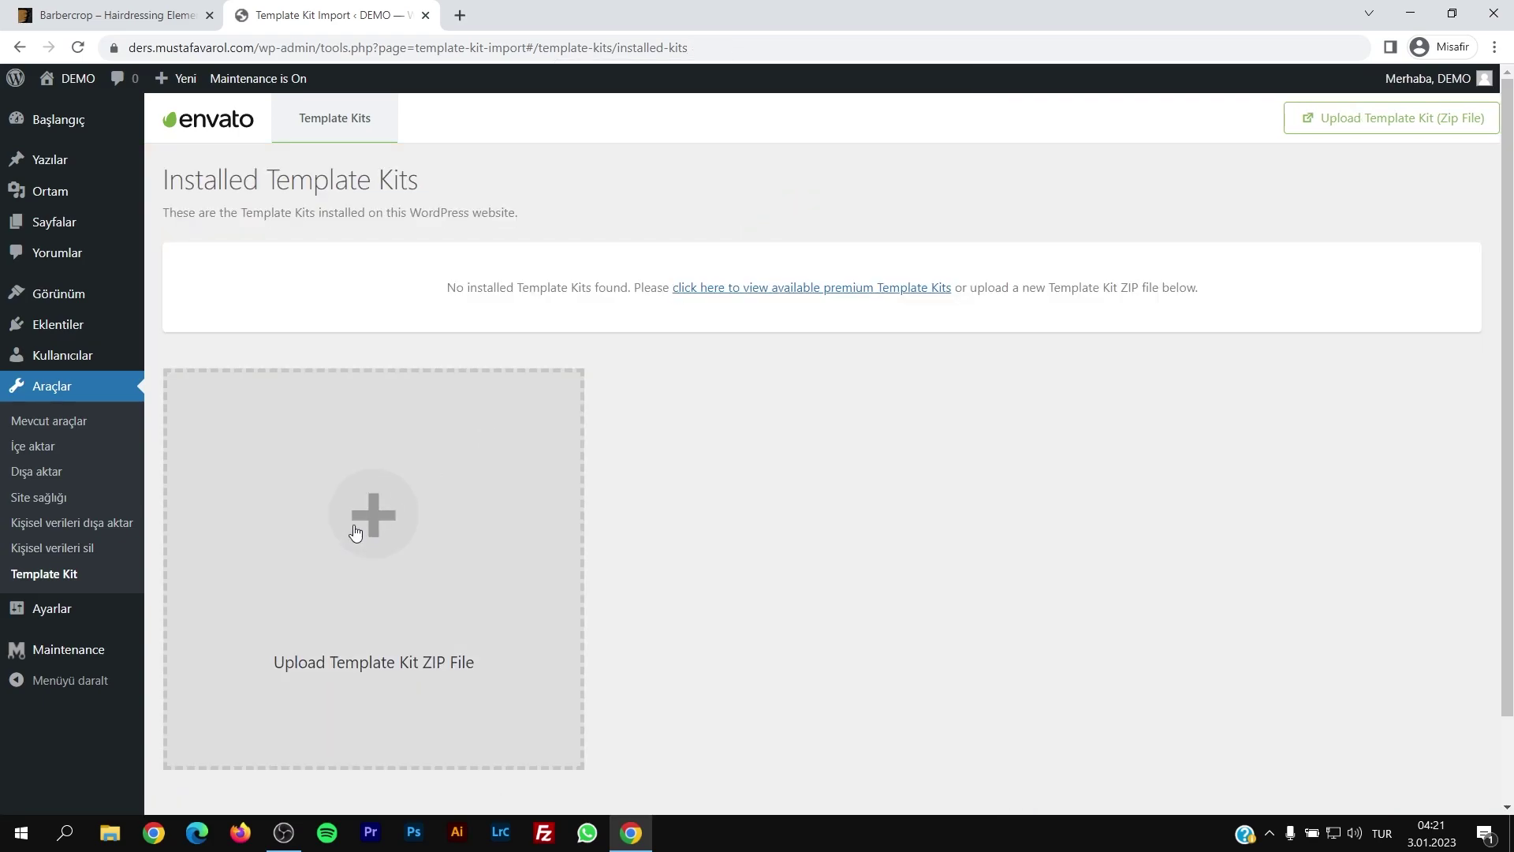
Step: Upload the raventor construction kit ZIP and list its four missing required plugins
{"action": "left_click", "coordinate": [359, 522]}
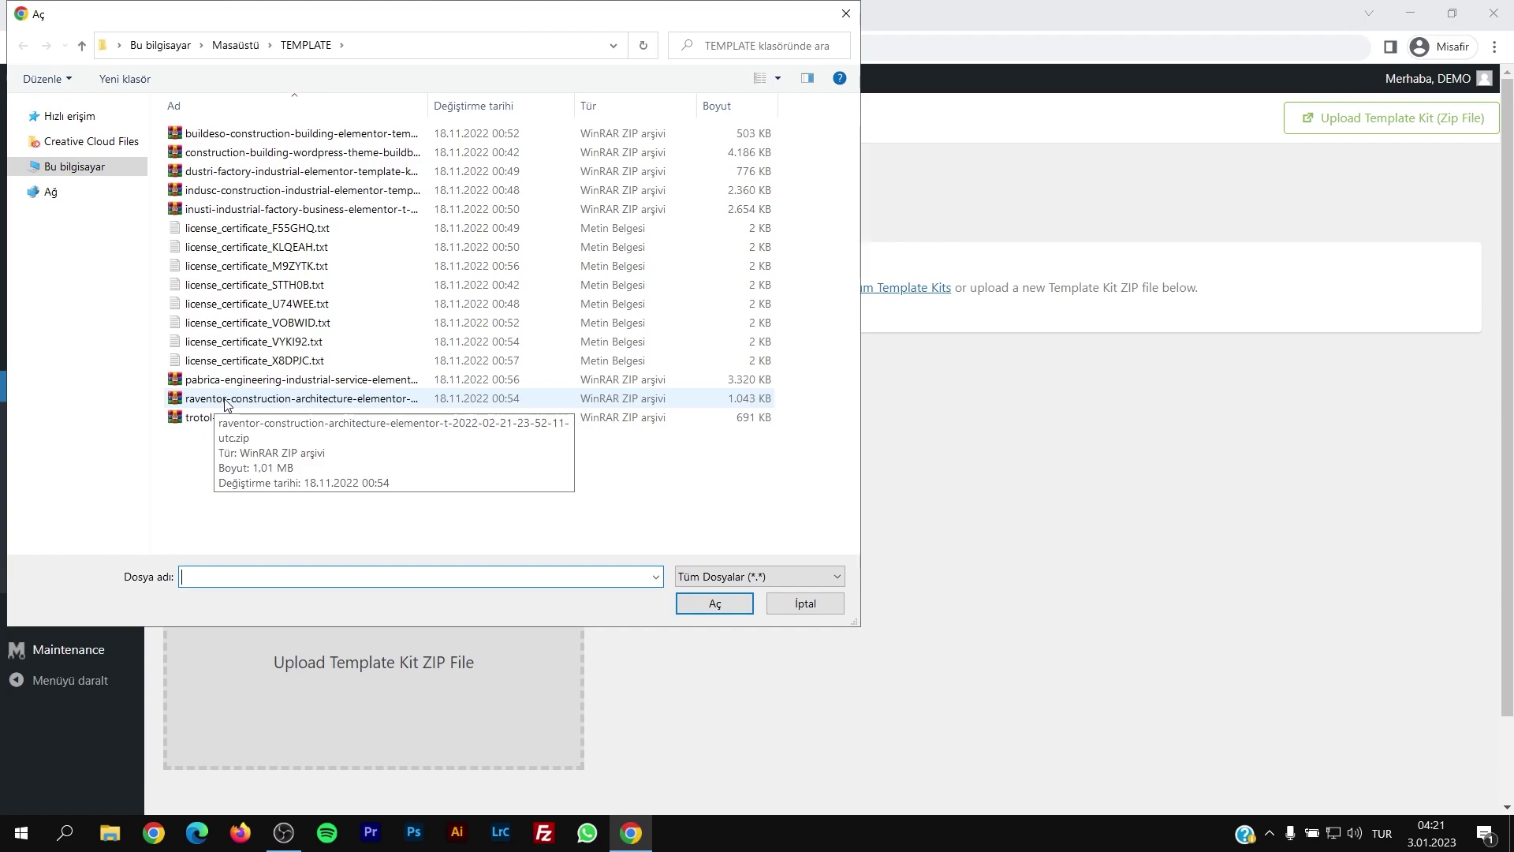
{"action": "double_click", "coordinate": [260, 405]}
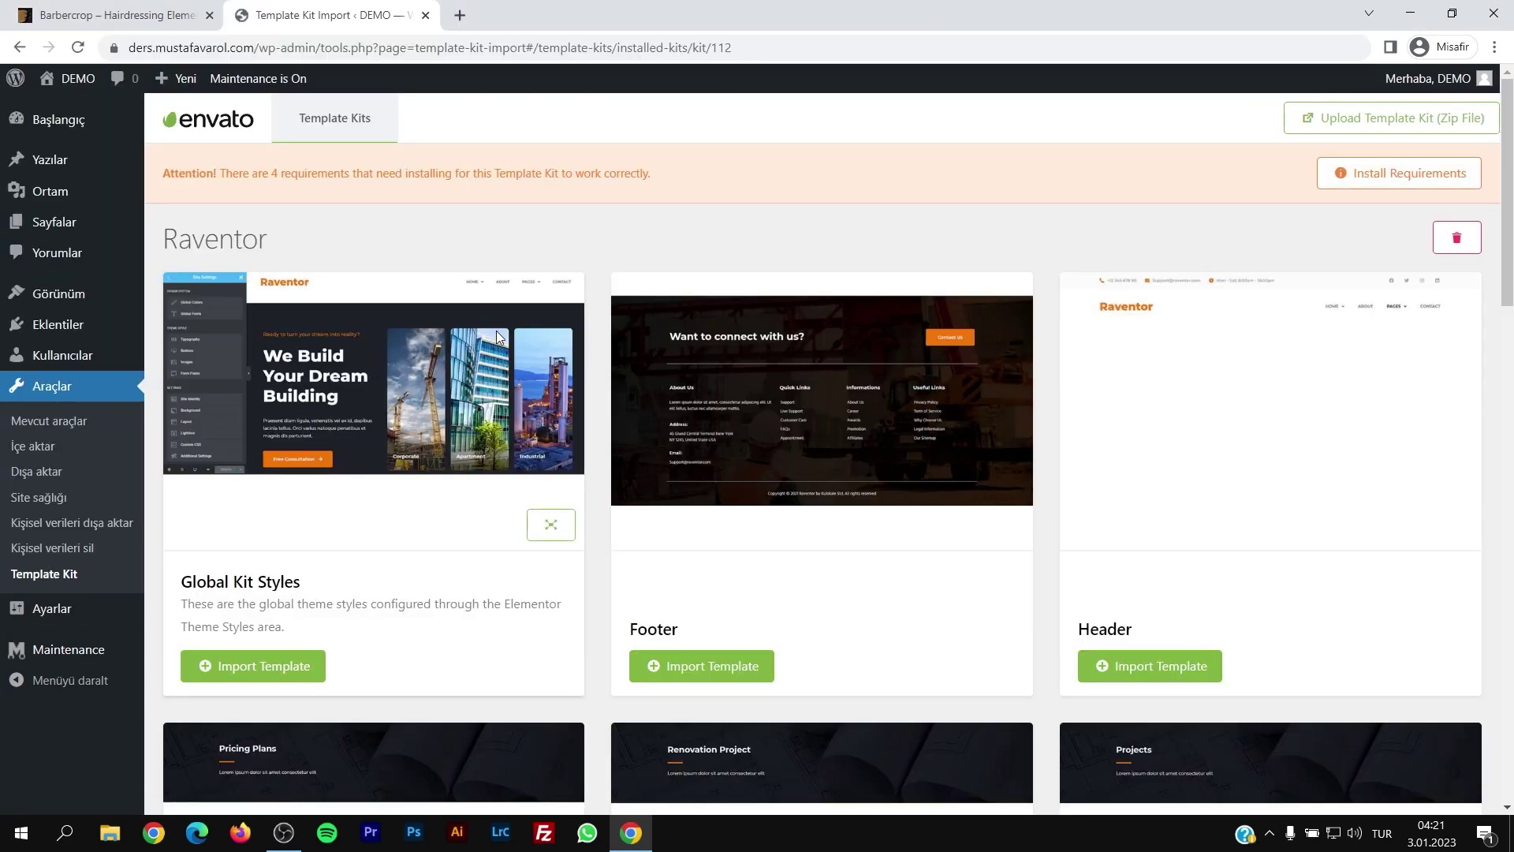
{"action": "left_click_drag", "start_coordinate": [161, 173], "coordinate": [642, 174]}
{"action": "left_click", "coordinate": [1397, 175]}
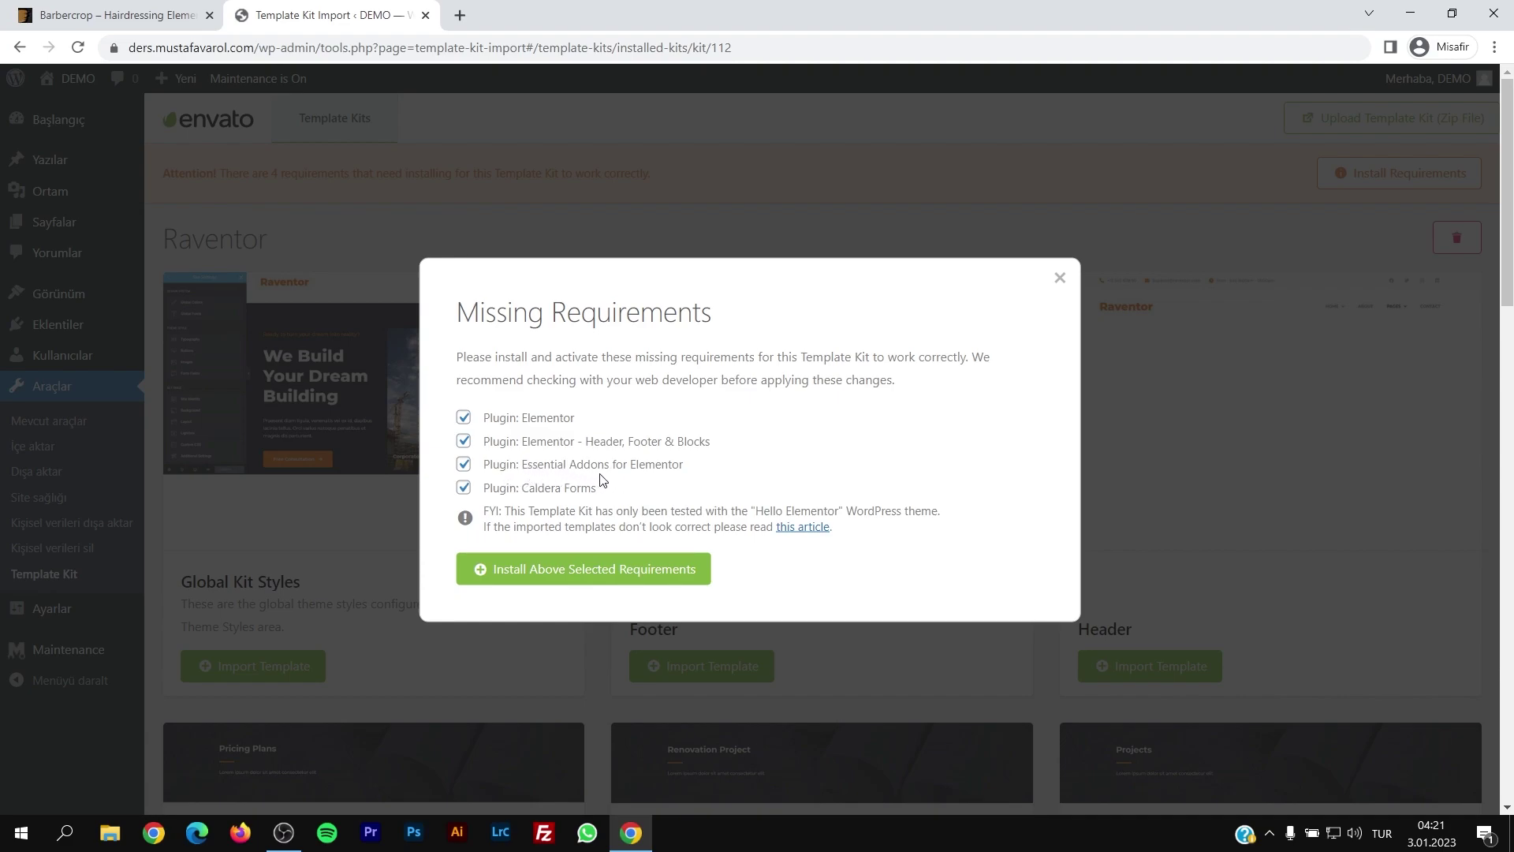
Step: Install Elementor, Header Footer & Blocks and Essential Addons, noting Caldera Forms failed, then close
{"action": "left_click", "coordinate": [550, 576]}
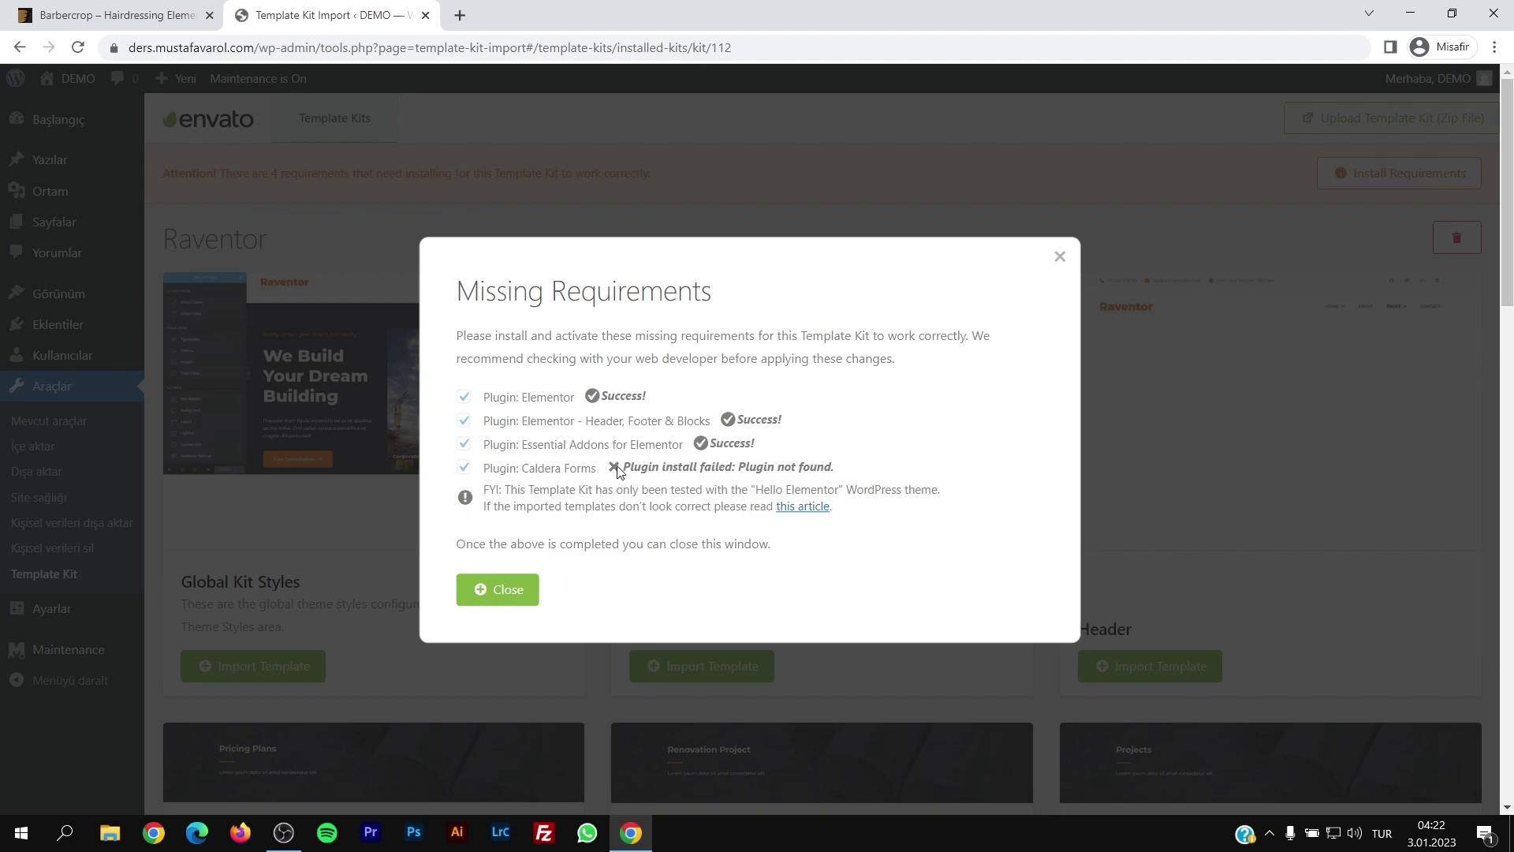
{"action": "mouse_move", "coordinate": [625, 465]}
{"action": "left_mouse_down"}
{"action": "mouse_move", "coordinate": [851, 471]}
{"action": "mouse_move", "coordinate": [622, 467]}
{"action": "left_mouse_up"}
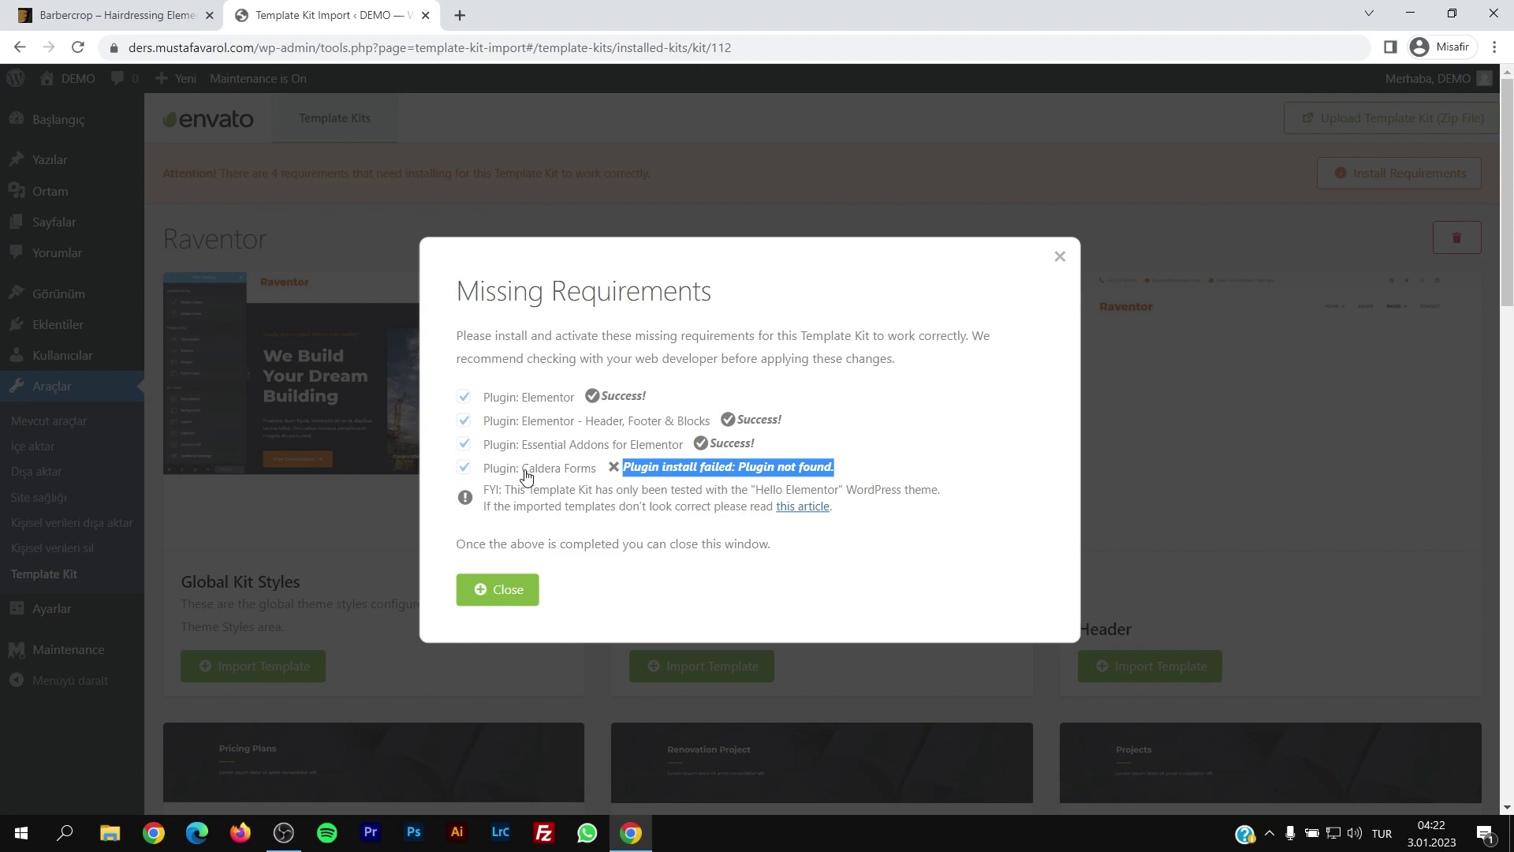
{"action": "left_click", "coordinate": [508, 599]}
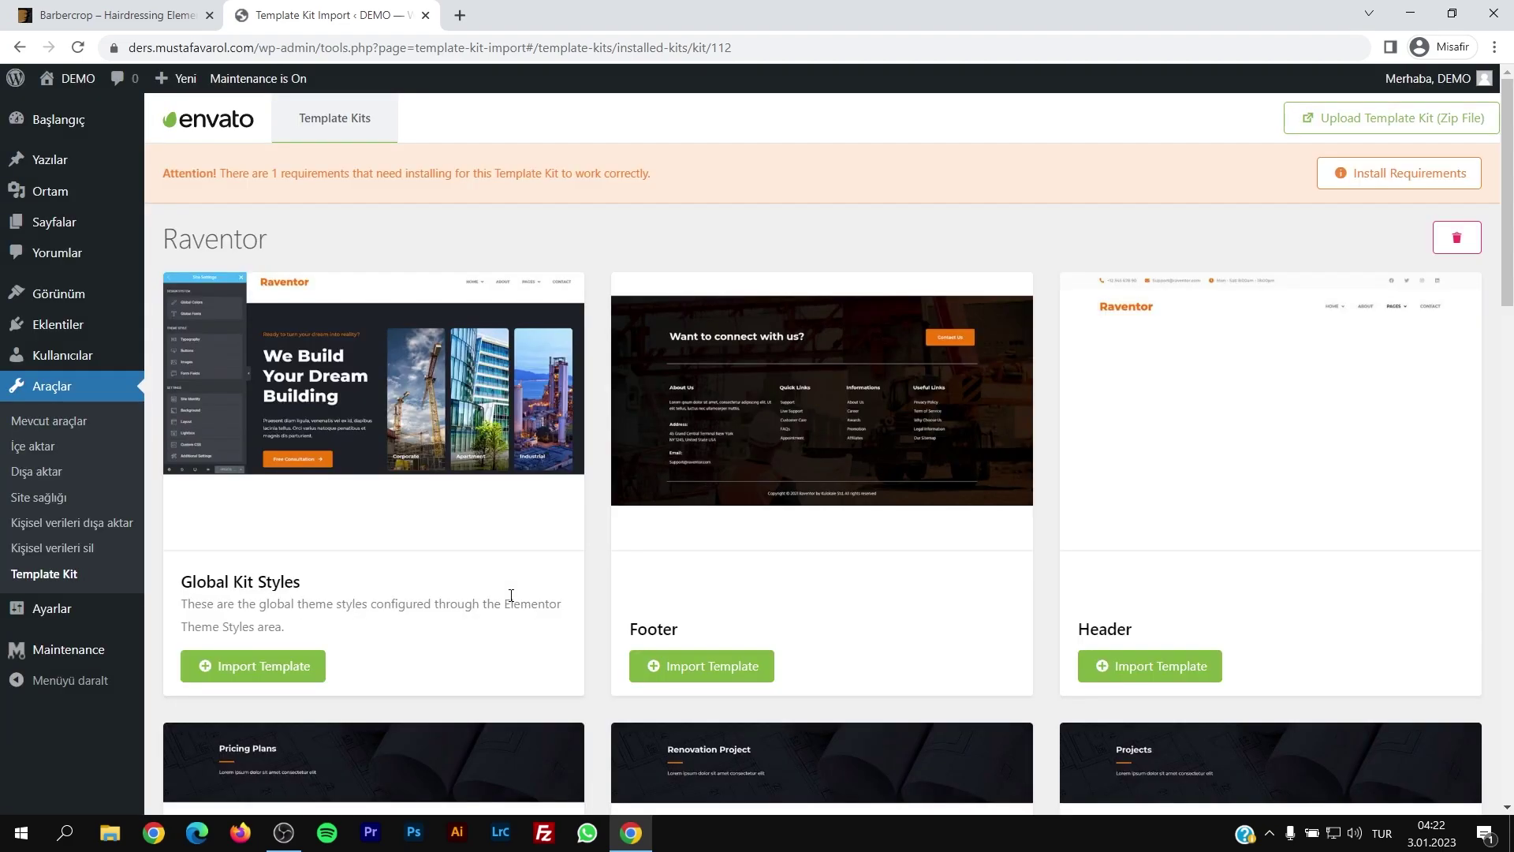
Step: Import the Raventor Global Kit Styles template and preview the restyled front page in a new tab
{"action": "scroll", "coordinate": [414, 493], "scroll_direction": "down", "scroll_amount": 2}
{"action": "scroll", "coordinate": [414, 493], "scroll_direction": "up", "scroll_amount": 2}
{"action": "left_click_drag", "start_coordinate": [176, 585], "coordinate": [306, 588]}
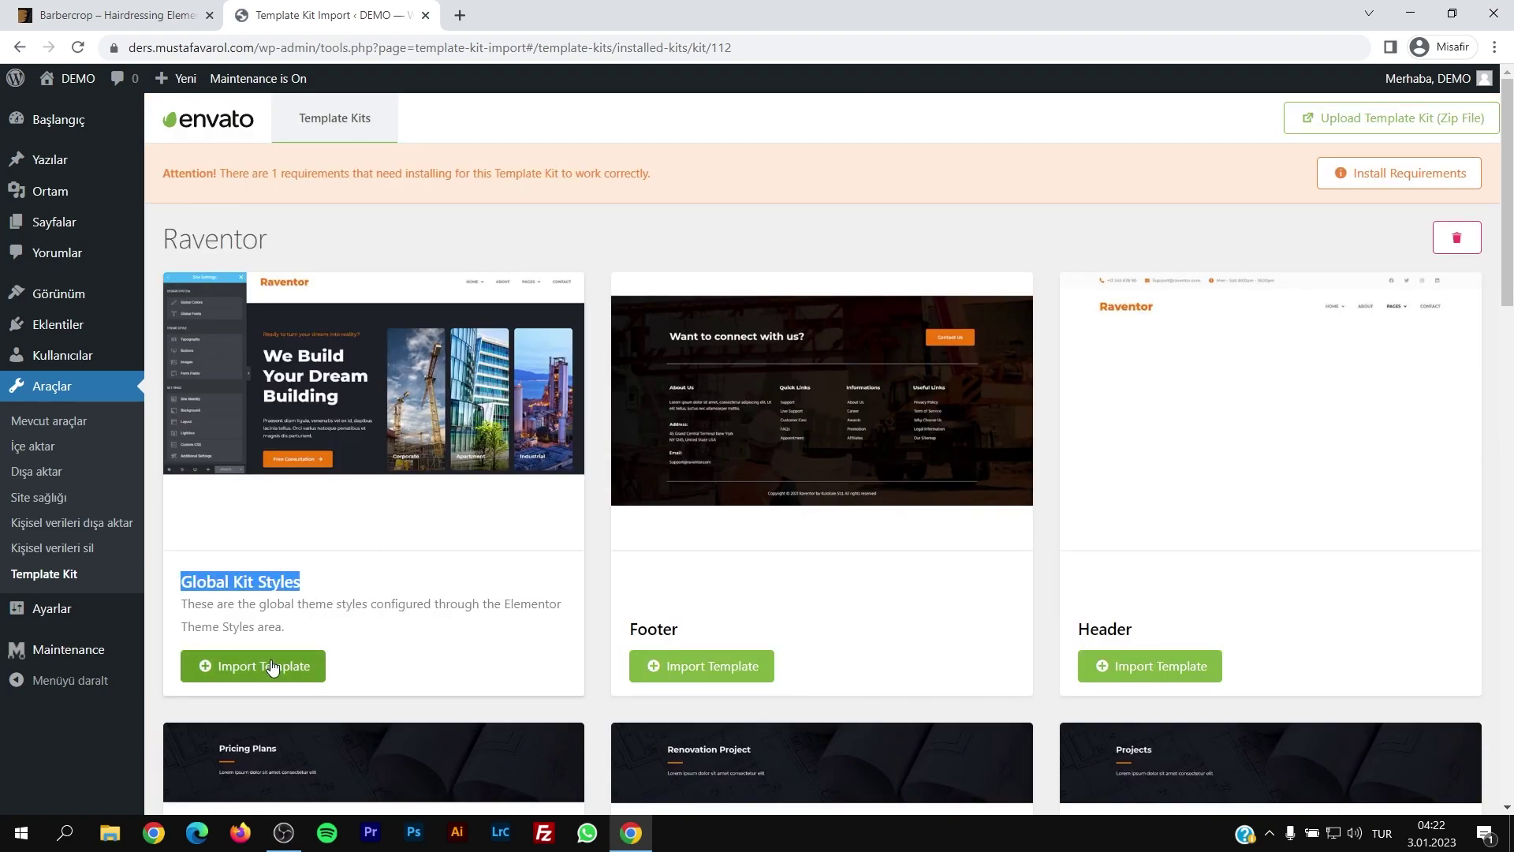
{"action": "left_click", "coordinate": [78, 107]}
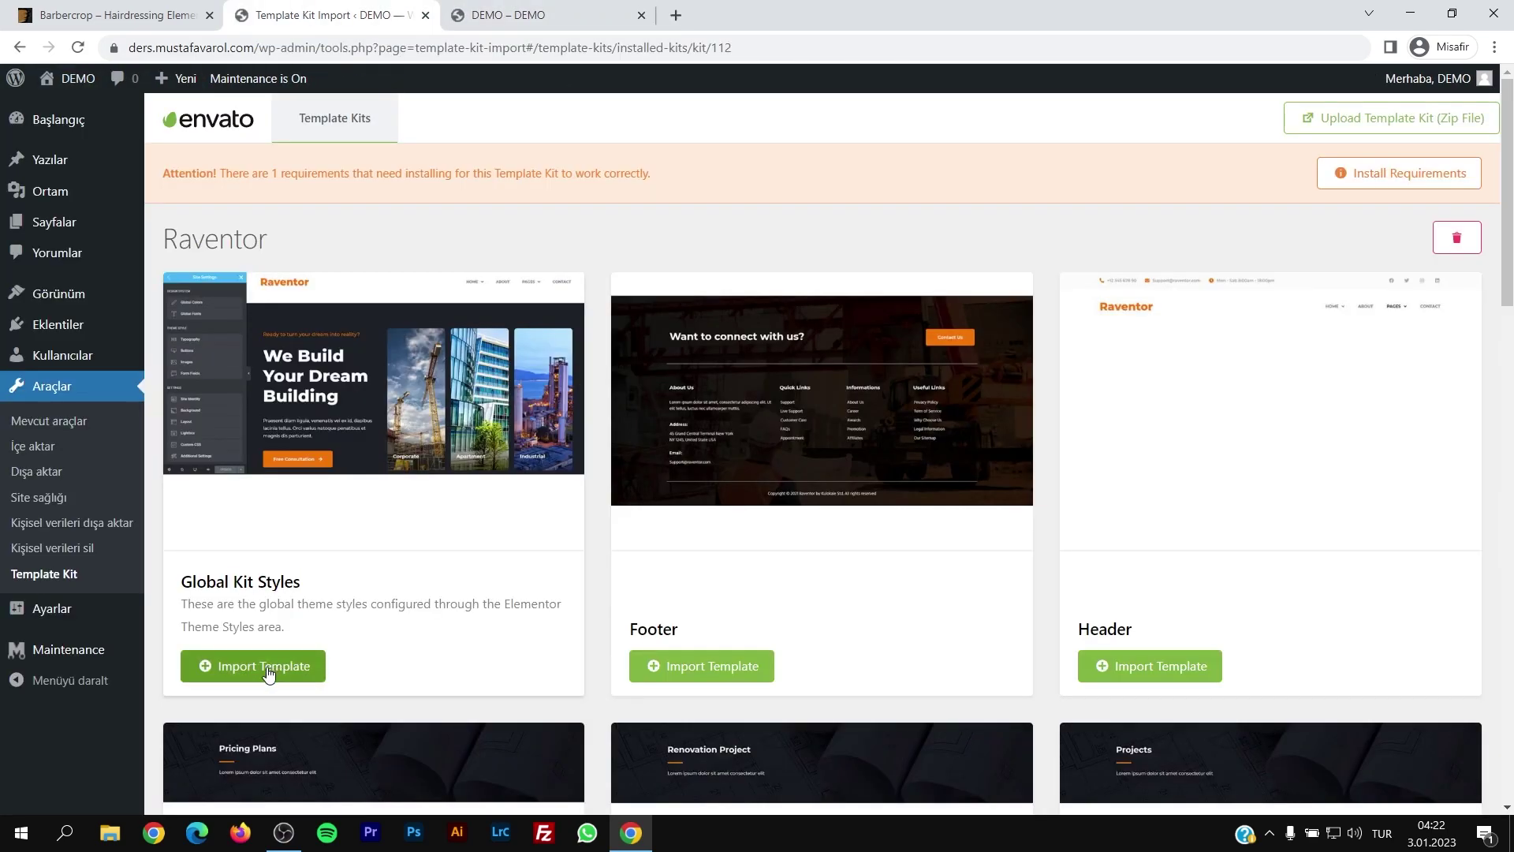
{"action": "left_click", "coordinate": [265, 667]}
{"action": "left_click", "coordinate": [544, 16]}
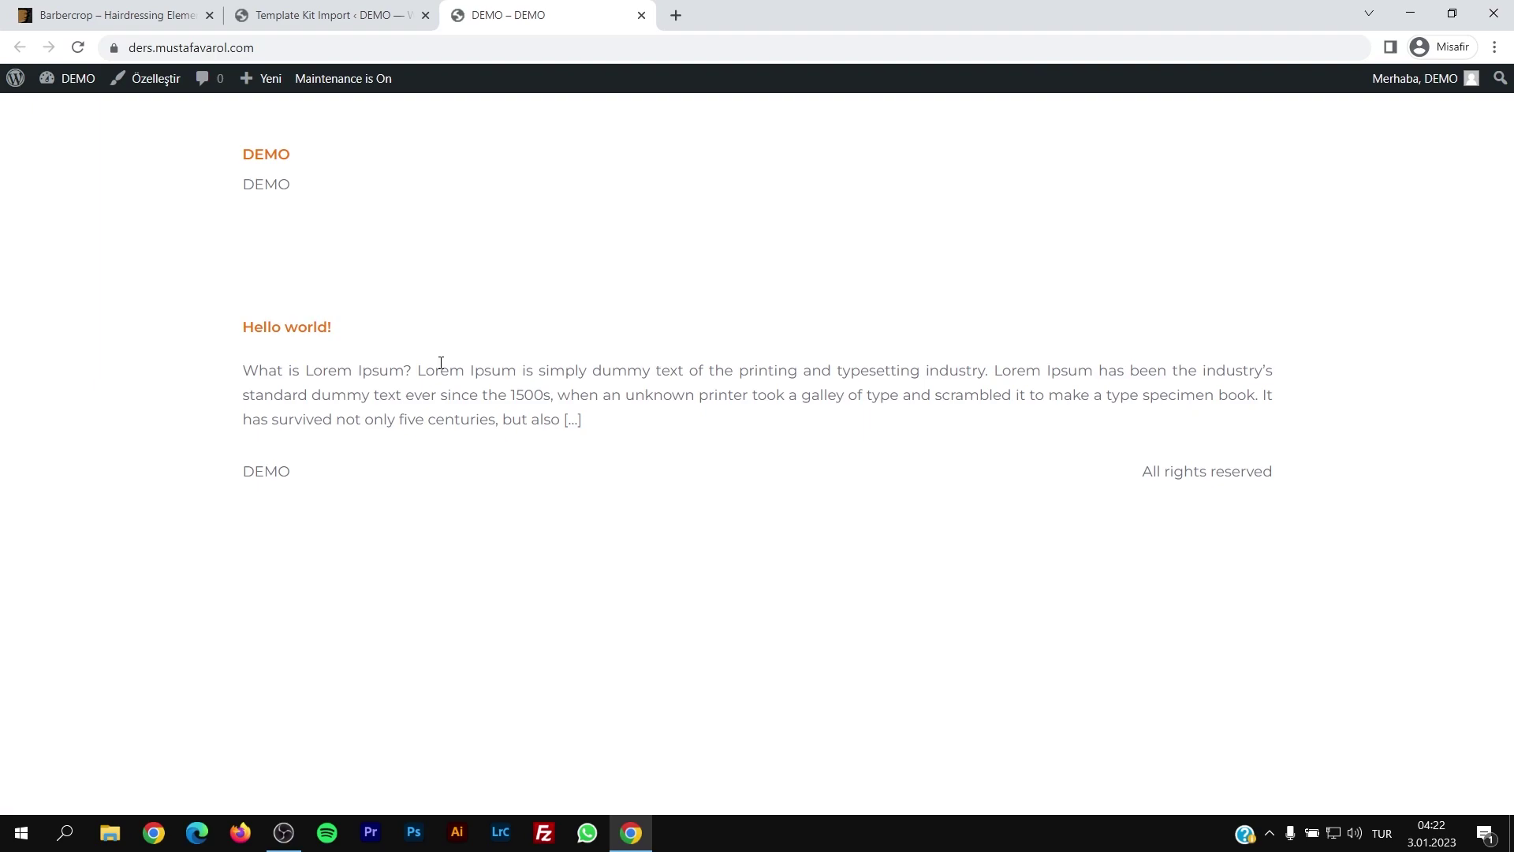
{"action": "left_click", "coordinate": [363, 17]}
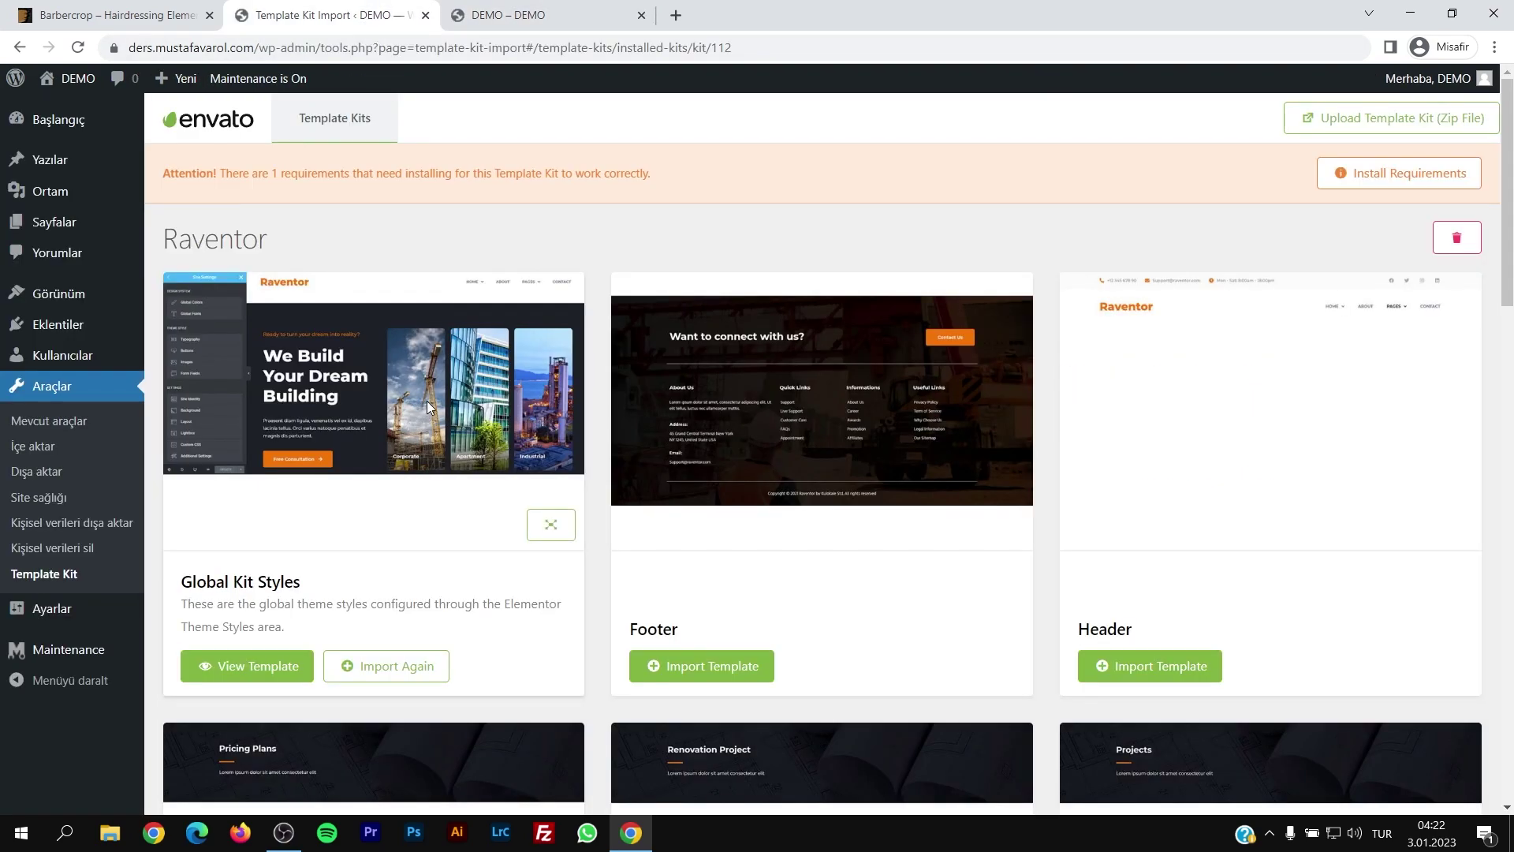
Step: Preview the Raventor kit's Home 2 template, then import it
{"action": "scroll", "coordinate": [432, 392], "scroll_direction": "down", "scroll_amount": 2}
{"action": "scroll", "coordinate": [442, 406], "scroll_direction": "up", "scroll_amount": 2}
{"action": "scroll", "coordinate": [441, 405], "scroll_direction": "down", "scroll_amount": 4}
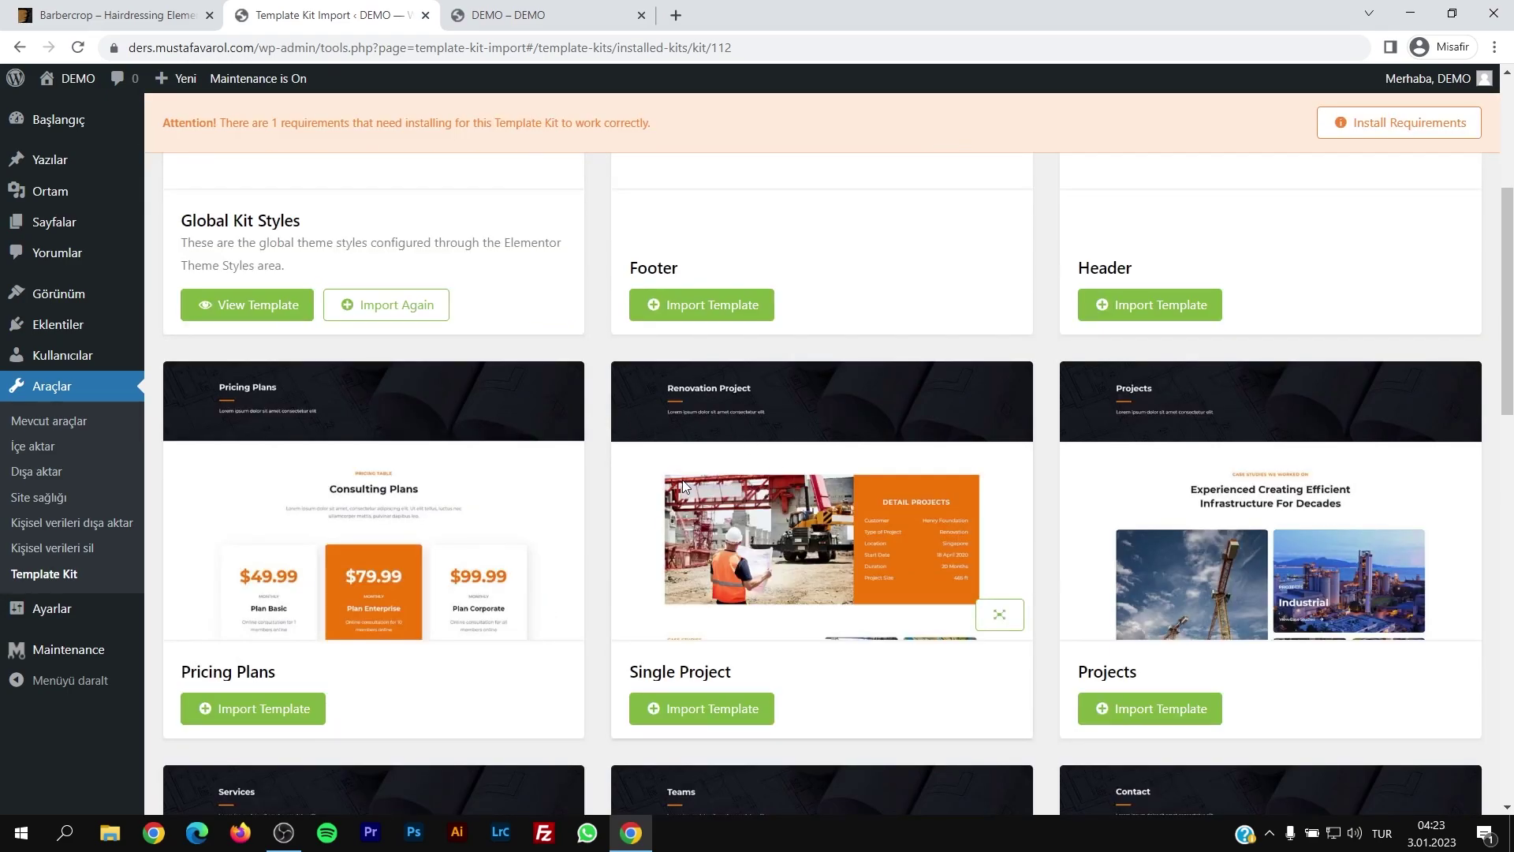
{"action": "scroll", "coordinate": [807, 489], "scroll_direction": "down", "scroll_amount": 4}
{"action": "scroll", "coordinate": [810, 496], "scroll_direction": "down", "scroll_amount": 10}
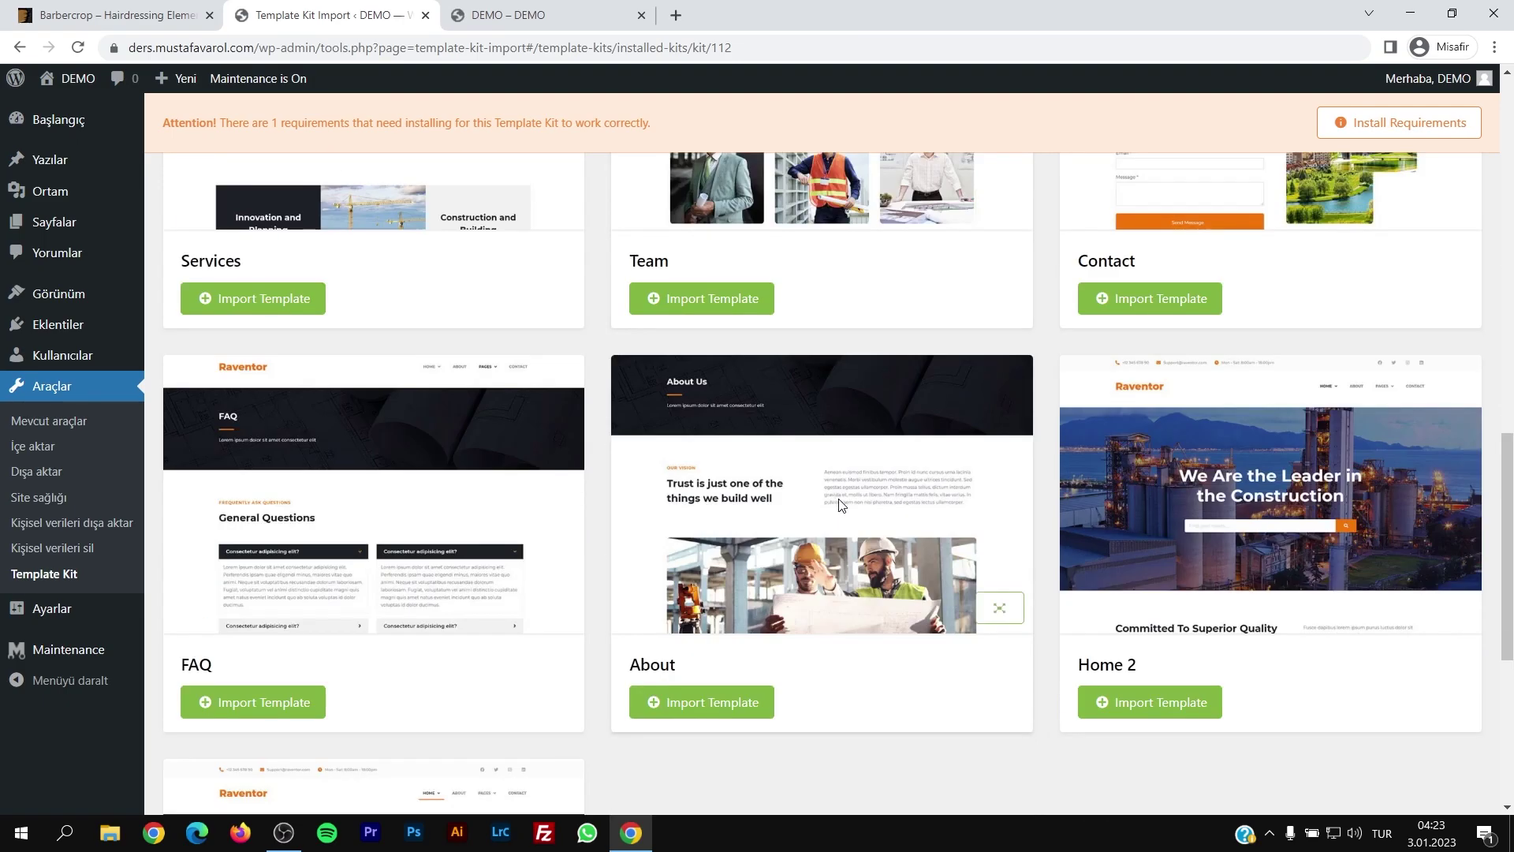
{"action": "scroll", "coordinate": [840, 492], "scroll_direction": "up", "scroll_amount": 1}
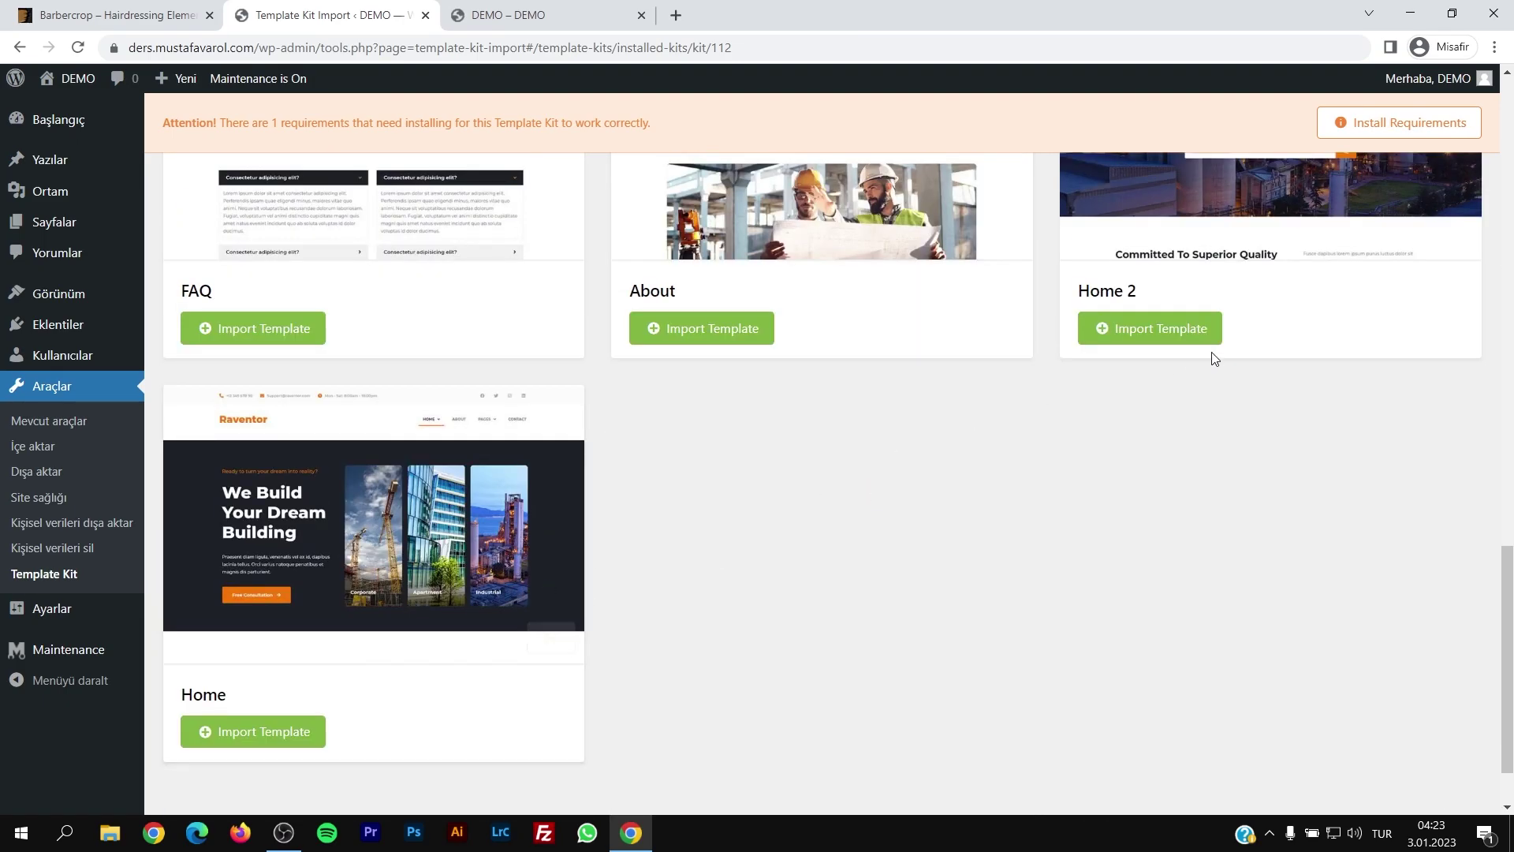
{"action": "scroll", "coordinate": [1393, 361], "scroll_direction": "up", "scroll_amount": 3}
{"action": "left_click", "coordinate": [1435, 498]}
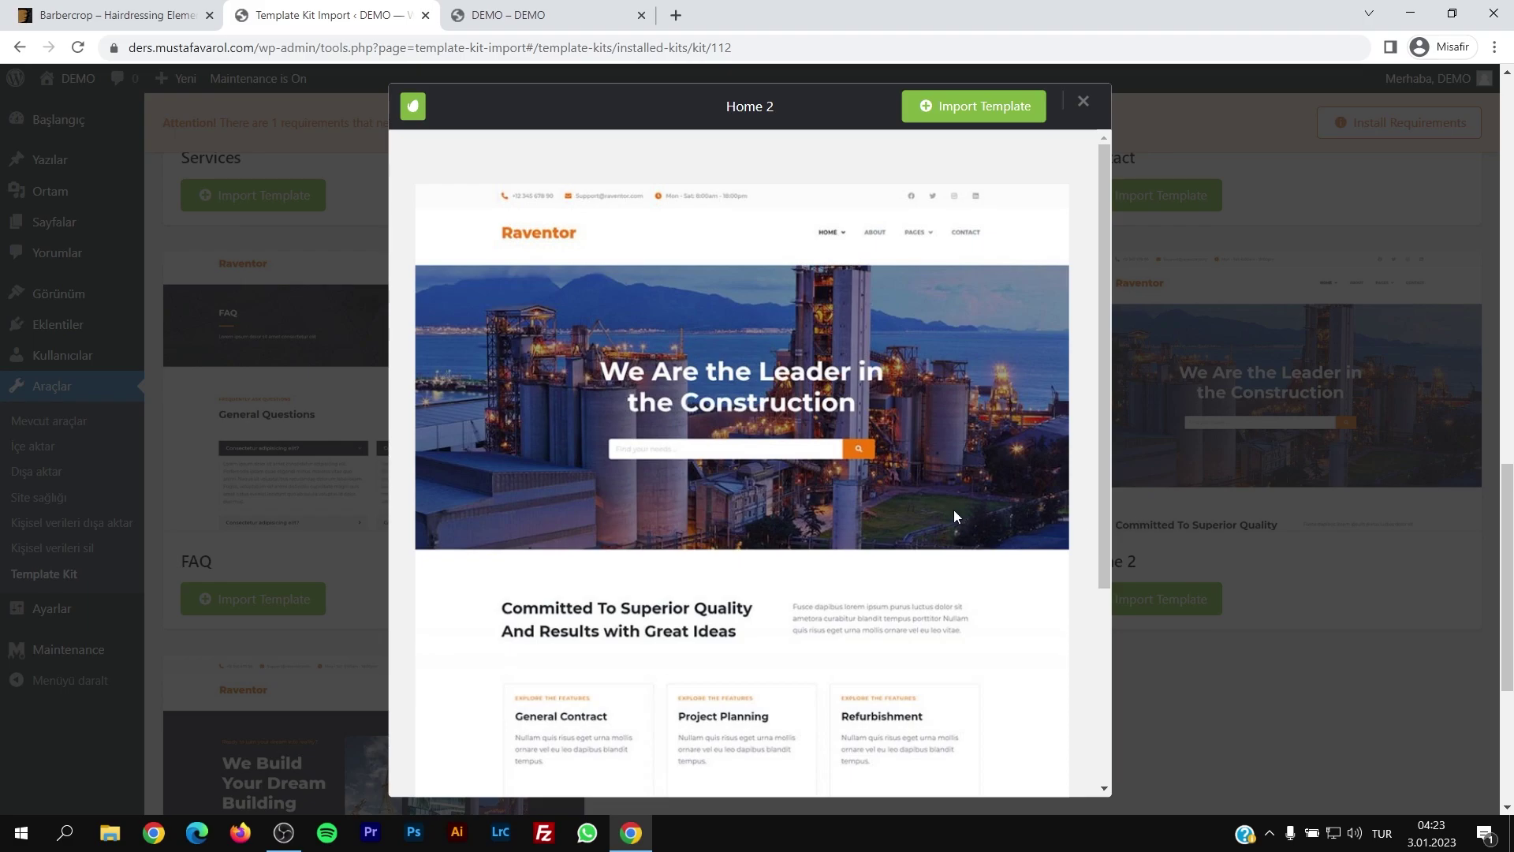
{"action": "left_click", "coordinate": [1250, 399]}
{"action": "scroll", "coordinate": [1137, 418], "scroll_direction": "down", "scroll_amount": 4}
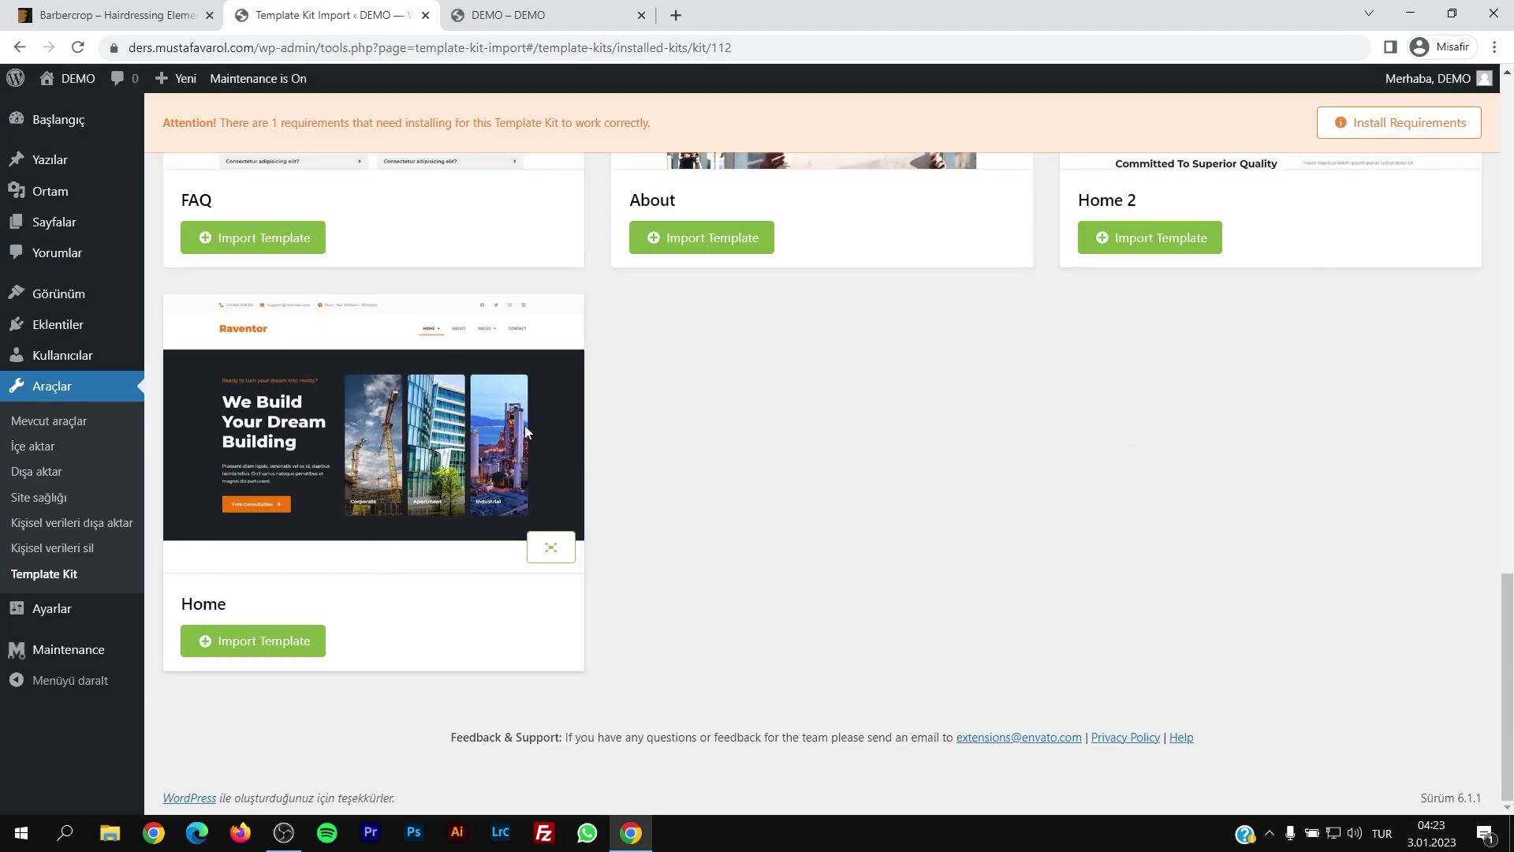
{"action": "scroll", "coordinate": [1323, 396], "scroll_direction": "up", "scroll_amount": 4}
{"action": "left_click", "coordinate": [1149, 597]}
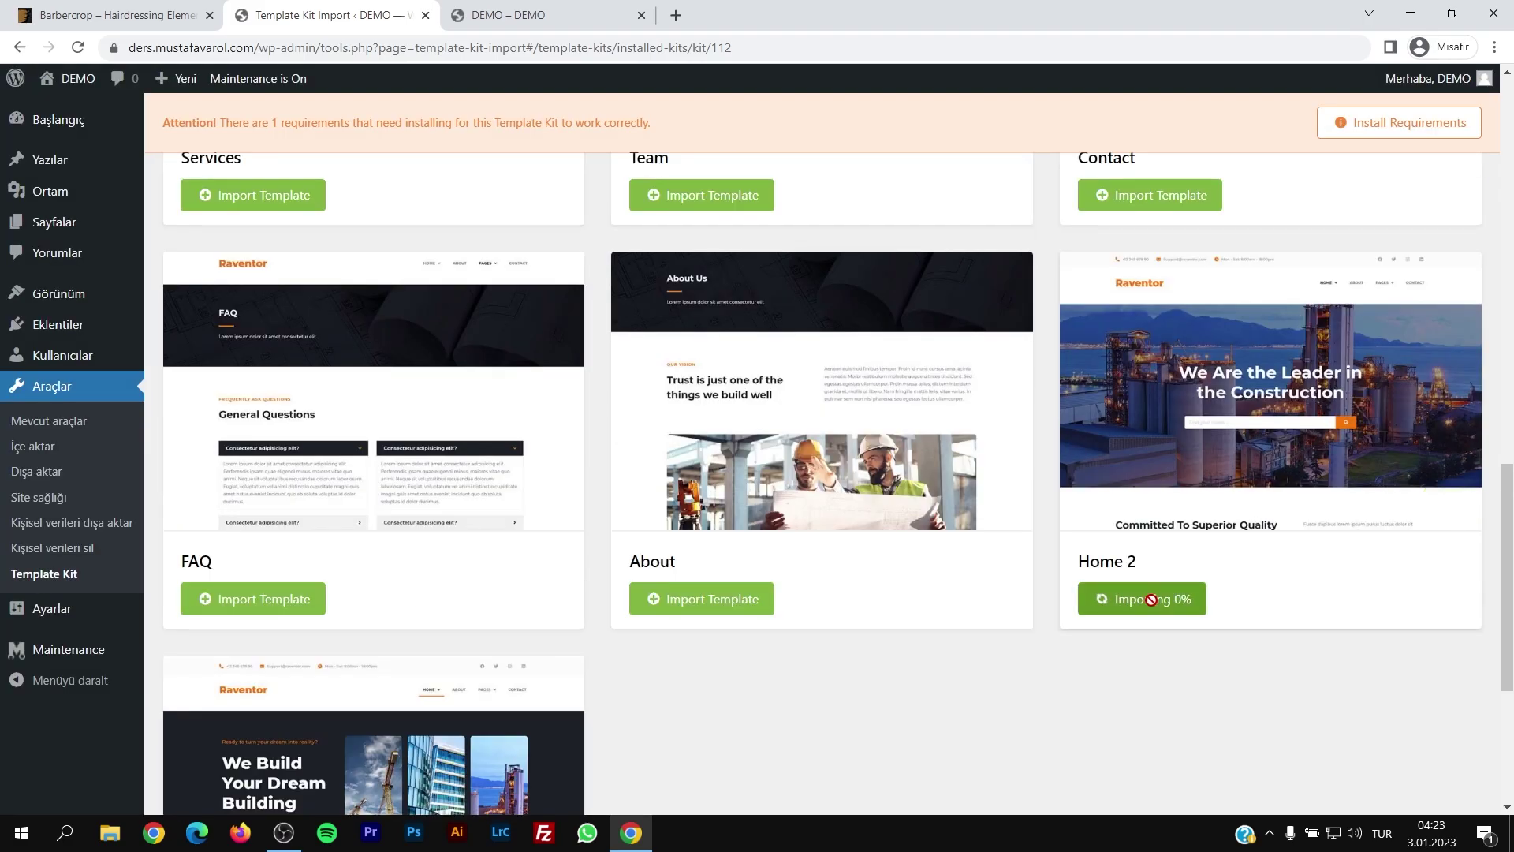
Step: Import the kit's About, Services and Contact templates
{"action": "left_click_drag", "start_coordinate": [627, 563], "coordinate": [671, 566]}
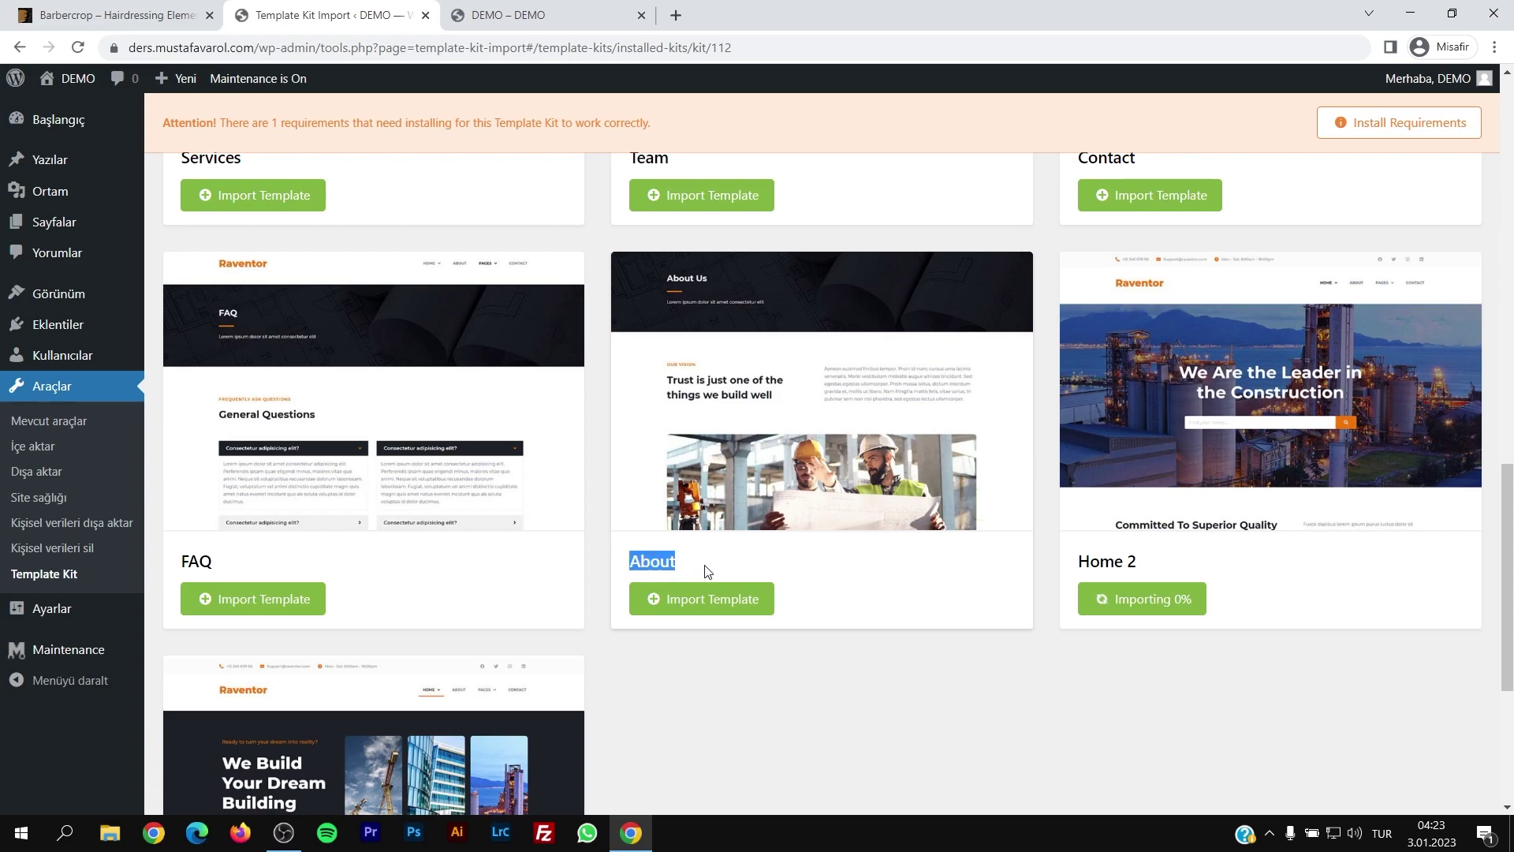
{"action": "left_click", "coordinate": [727, 587]}
{"action": "left_click", "coordinate": [338, 572]}
{"action": "left_click_drag", "start_coordinate": [181, 564], "coordinate": [212, 567]}
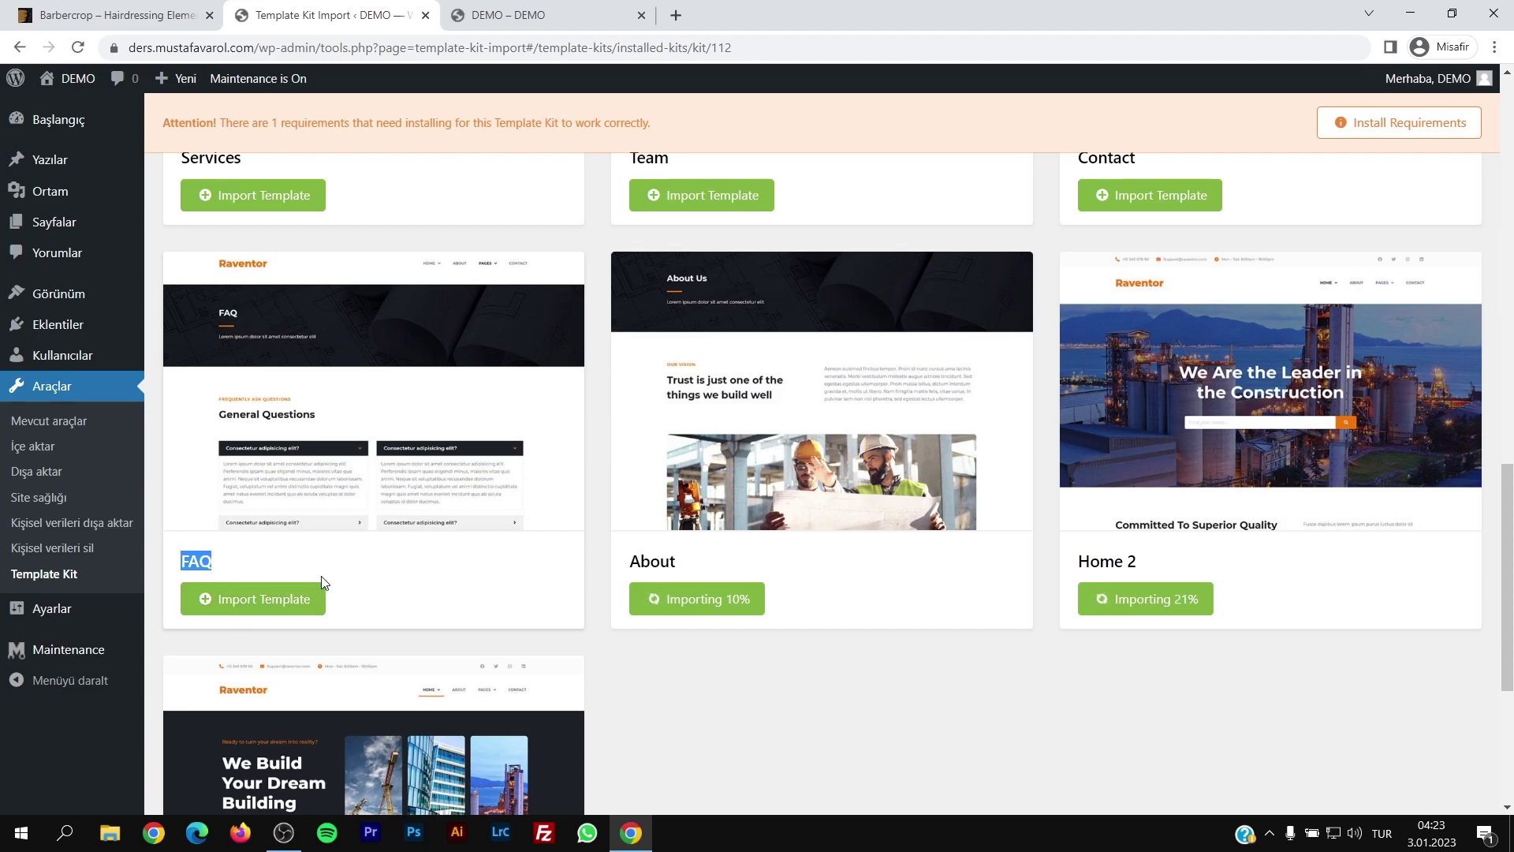
{"action": "scroll", "coordinate": [323, 583], "scroll_direction": "up", "scroll_amount": 5}
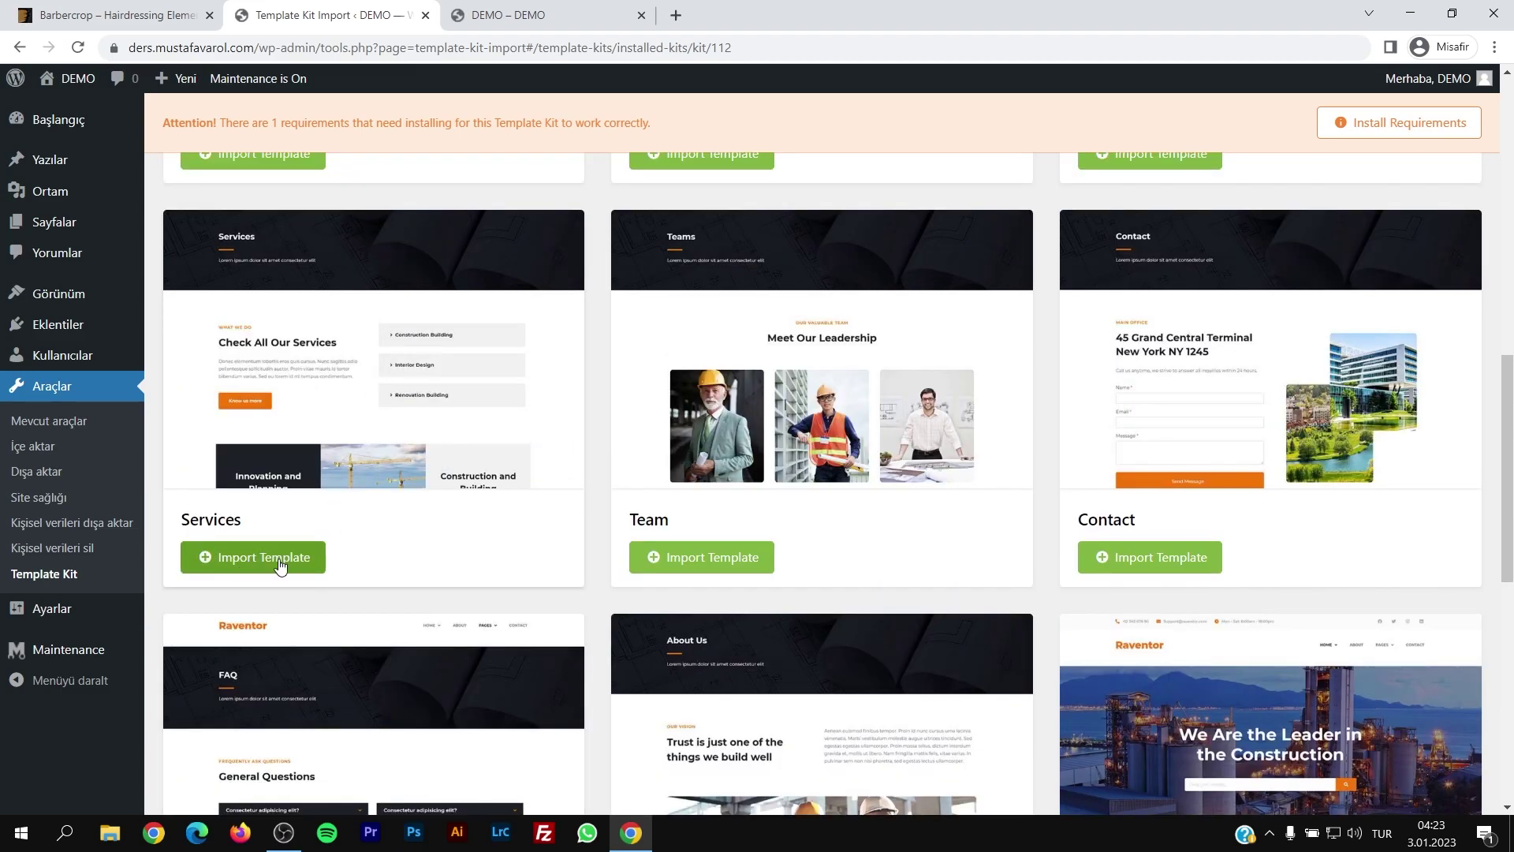
{"action": "left_click", "coordinate": [280, 560]}
{"action": "left_click", "coordinate": [1190, 556]}
{"action": "scroll", "coordinate": [1192, 553], "scroll_direction": "up", "scroll_amount": 5}
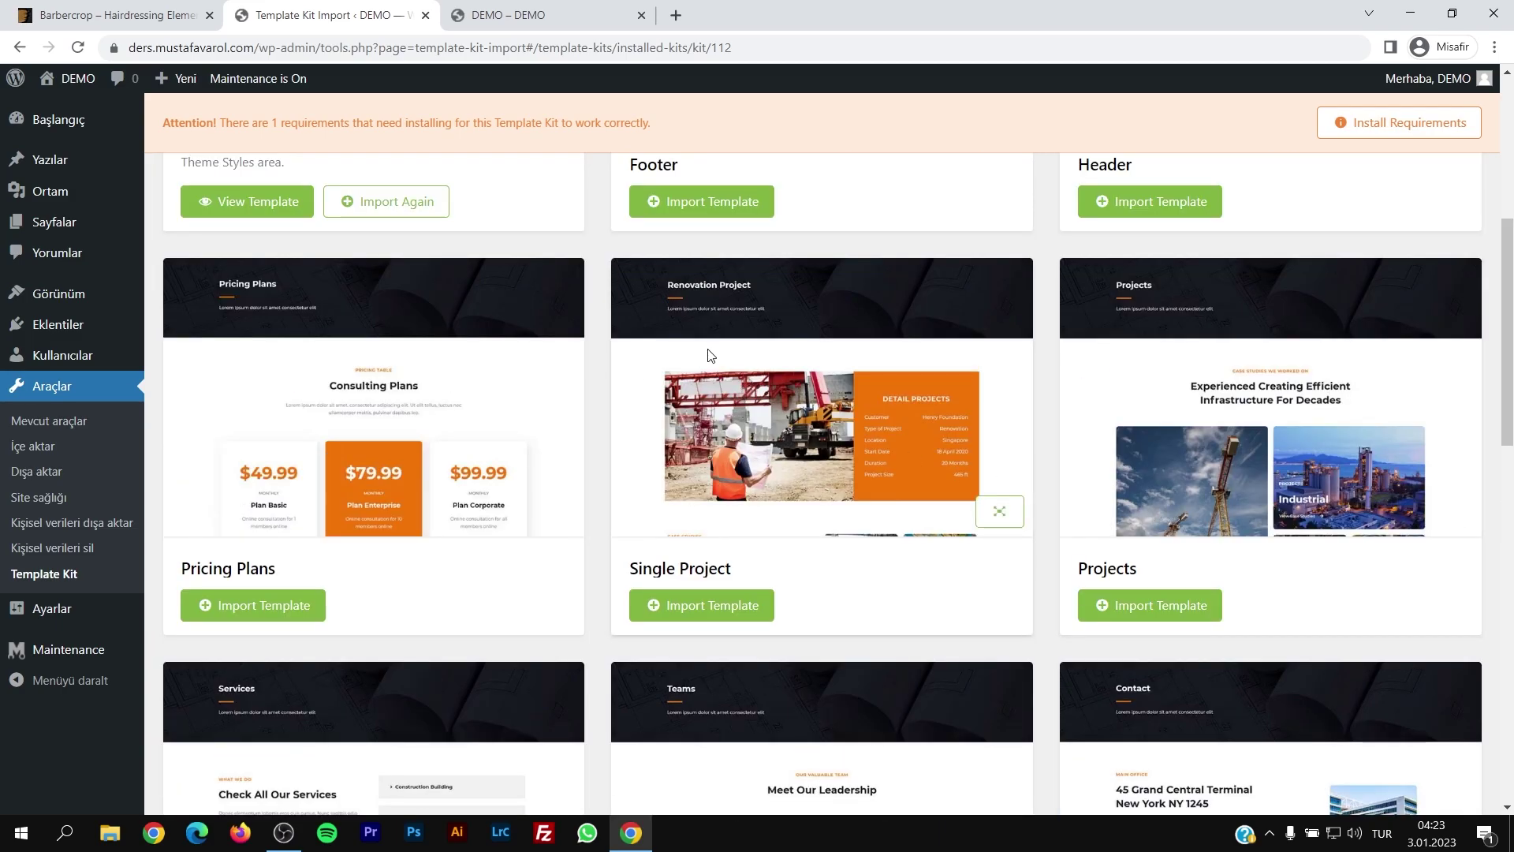
{"action": "left_click_drag", "start_coordinate": [627, 568], "coordinate": [749, 572]}
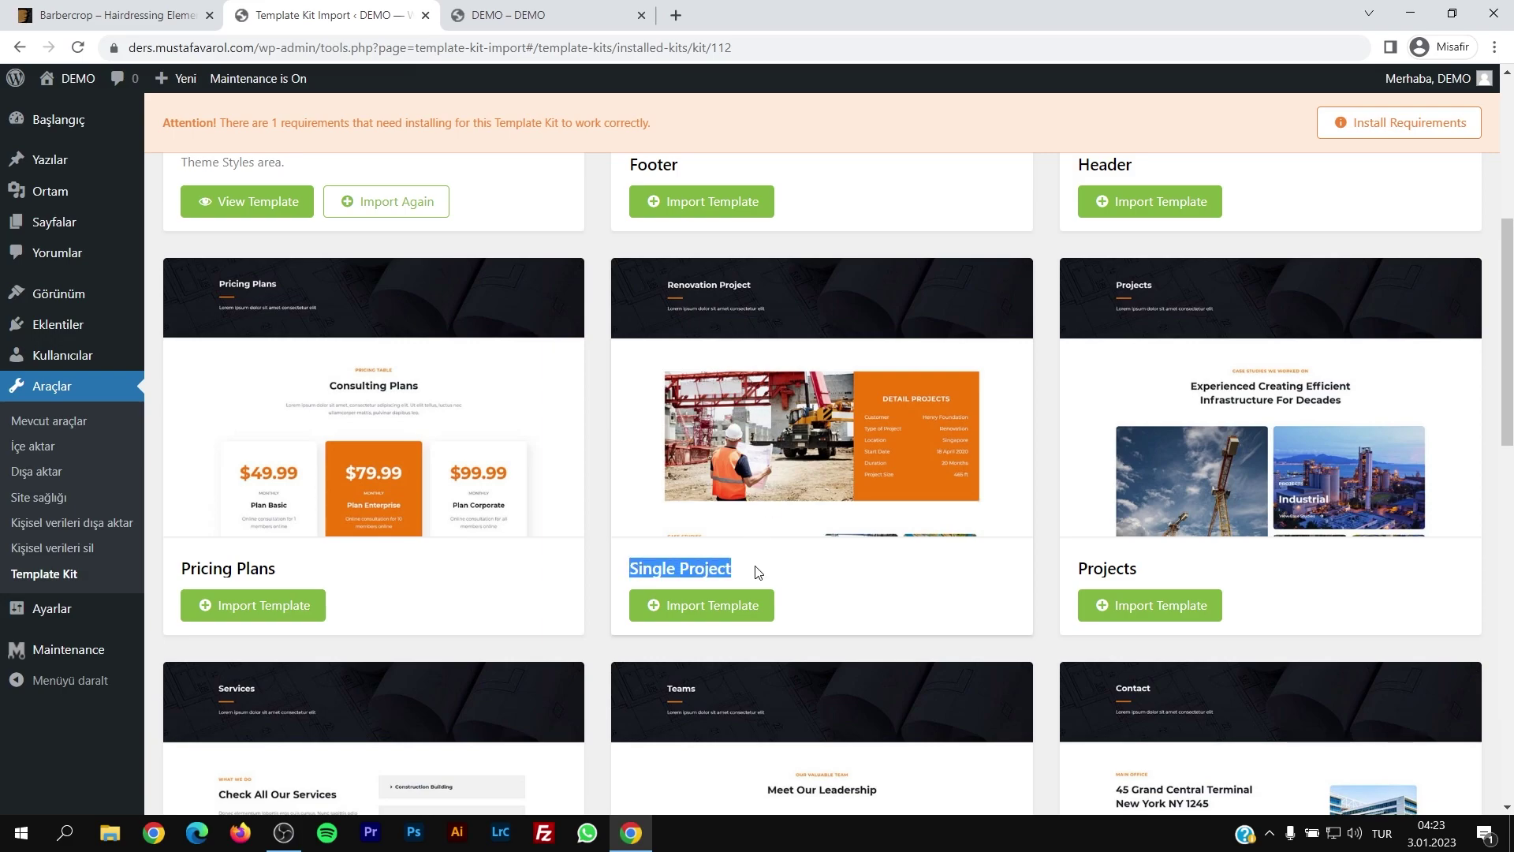
Step: Import the Header template, start the Footer import, and view the kit's missing requirements
{"action": "scroll", "coordinate": [755, 571], "scroll_direction": "up", "scroll_amount": 1}
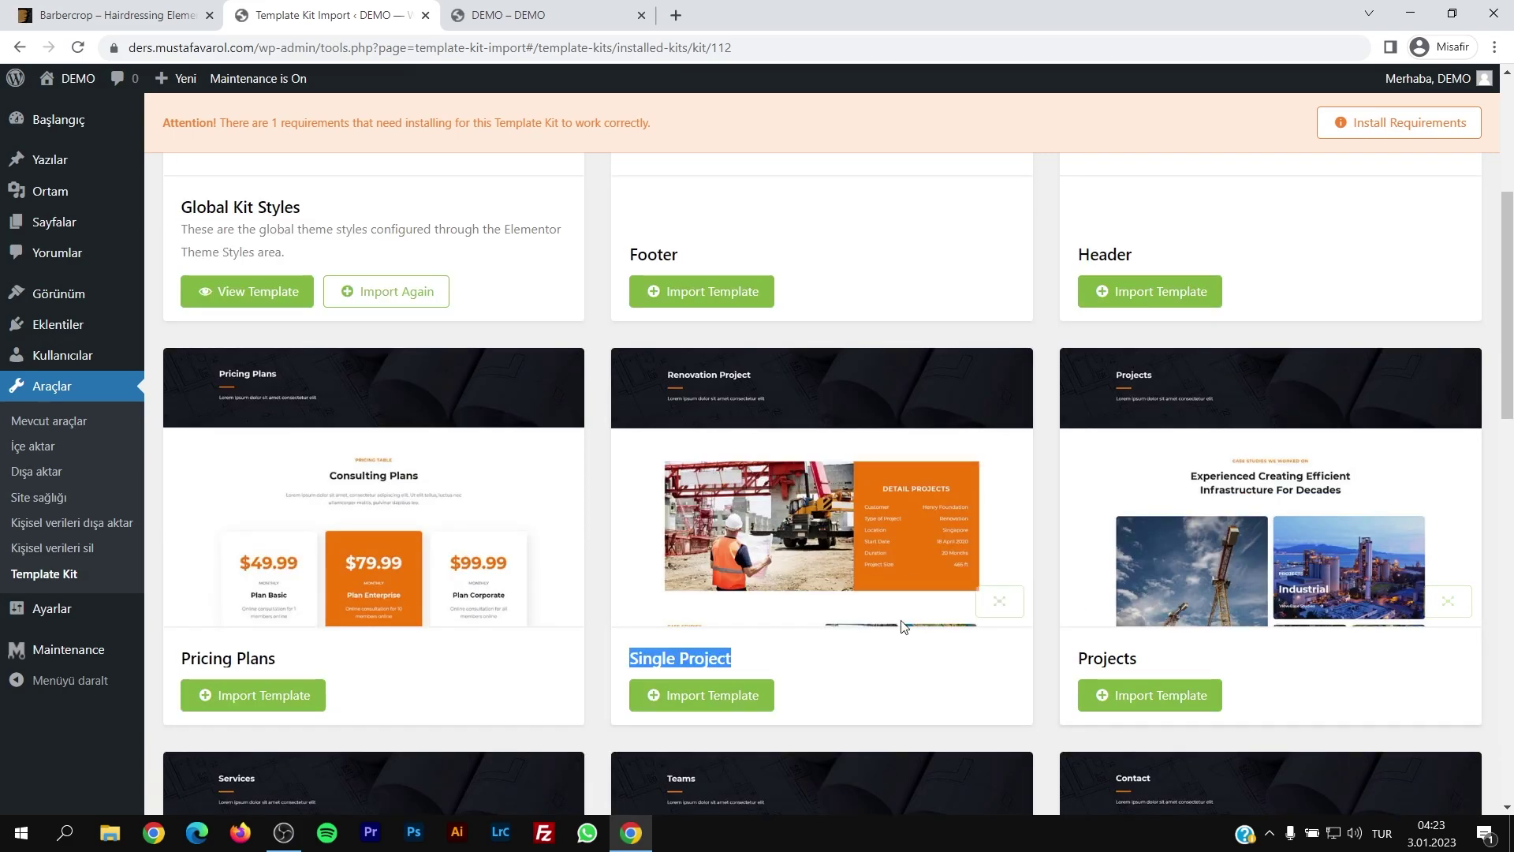
{"action": "scroll", "coordinate": [709, 659], "scroll_direction": "up", "scroll_amount": 2}
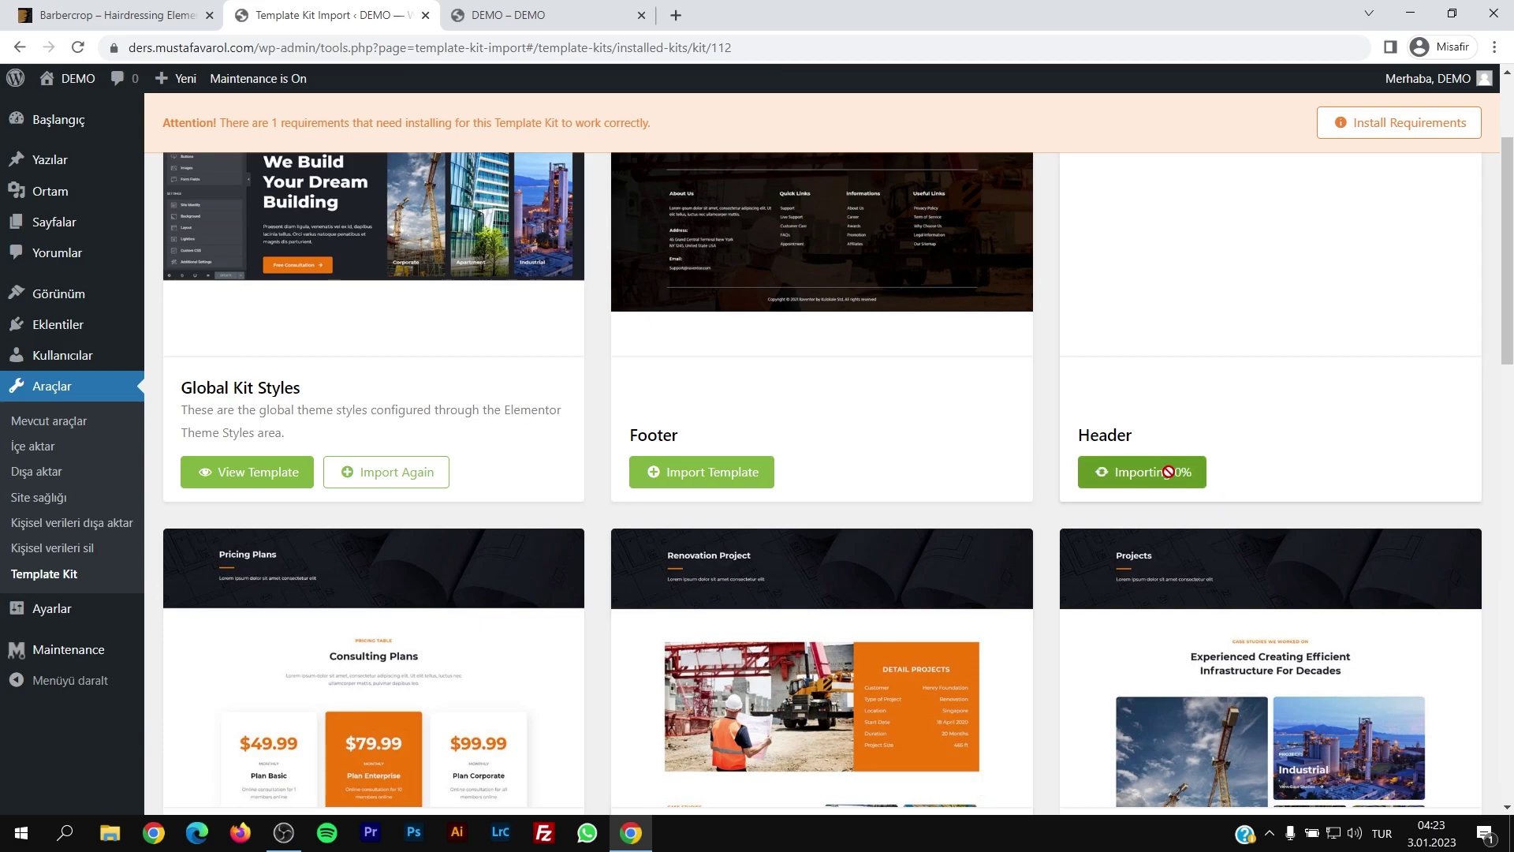
{"action": "left_click", "coordinate": [1128, 471]}
{"action": "scroll", "coordinate": [1138, 505], "scroll_direction": "up", "scroll_amount": 2}
{"action": "left_click", "coordinate": [709, 665]}
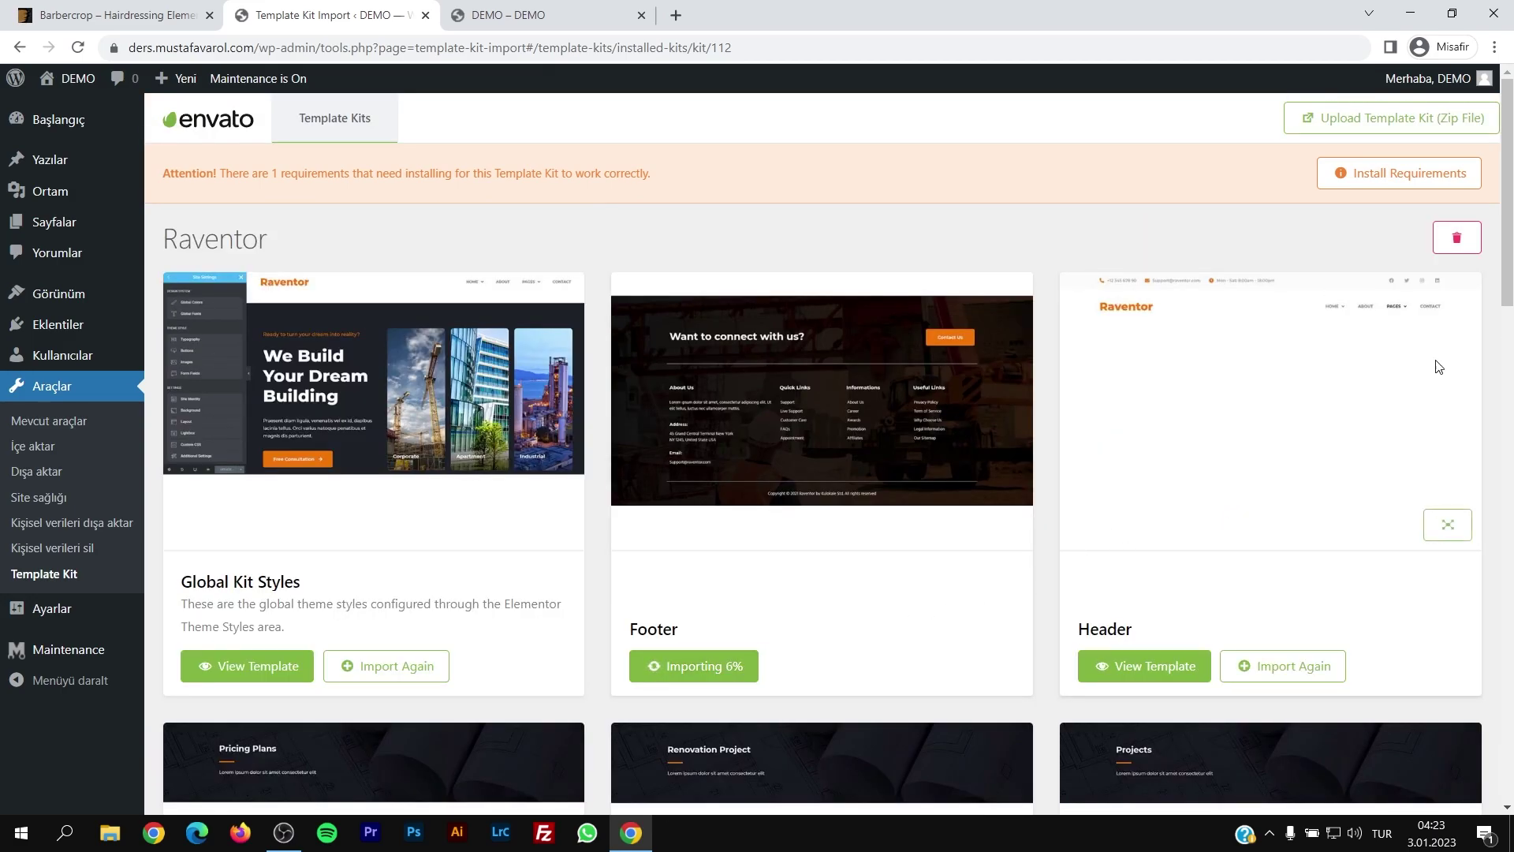
{"action": "scroll", "coordinate": [1443, 524], "scroll_direction": "down", "scroll_amount": 1}
{"action": "left_click", "coordinate": [1343, 158]}
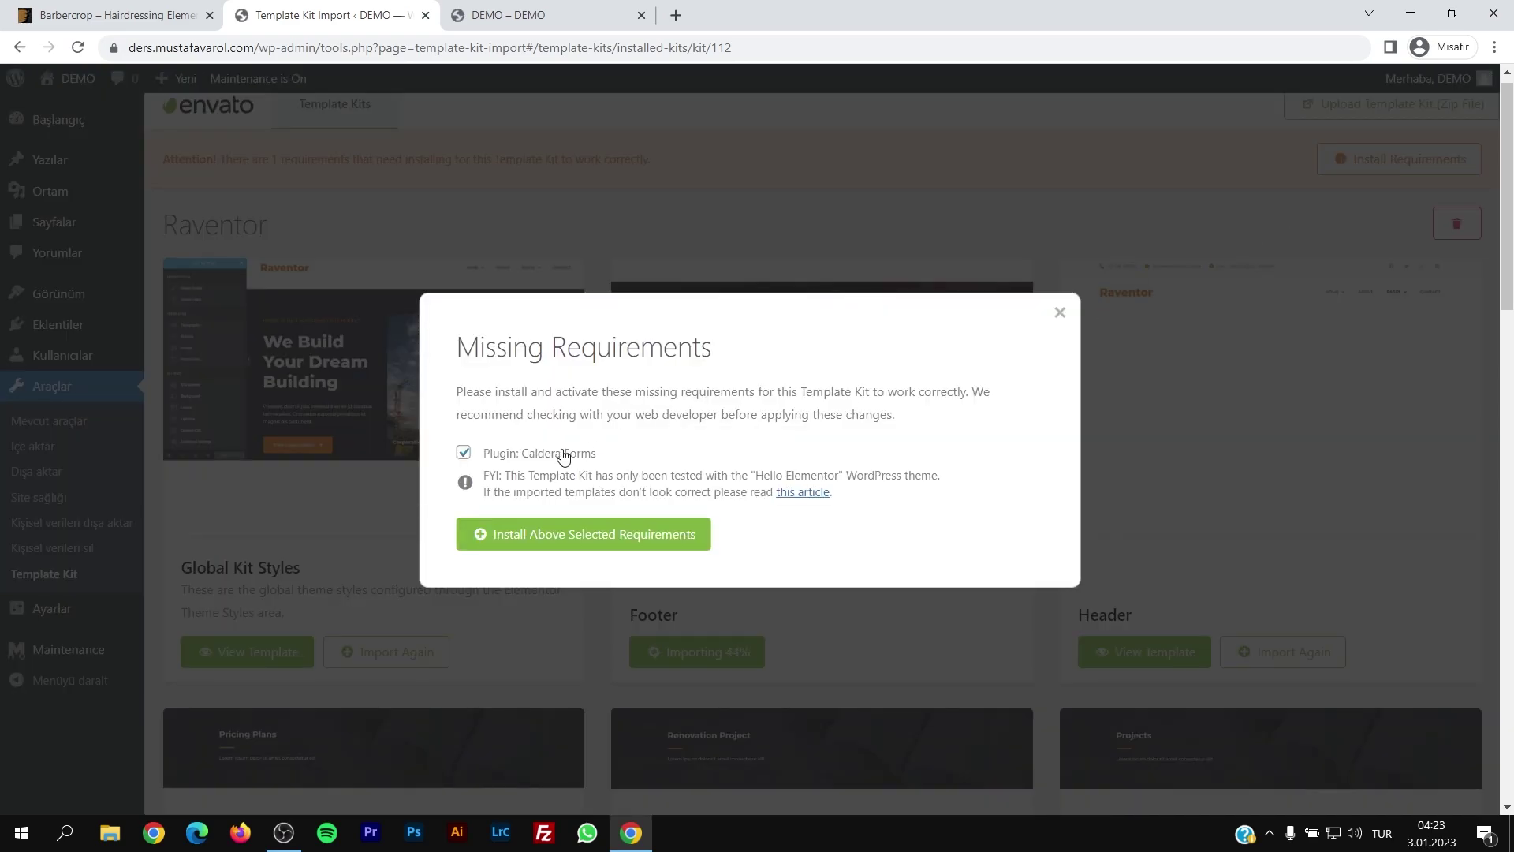
Step: Google the missing Caldera Forms plugin in a new tab, then close it to return to the kit
{"action": "left_click_drag", "start_coordinate": [597, 456], "coordinate": [530, 461]}
{"action": "left_click", "coordinate": [1061, 321]}
{"action": "key", "text": "ctrl+t"}
{"action": "type", "text": "Caldera Forms"}
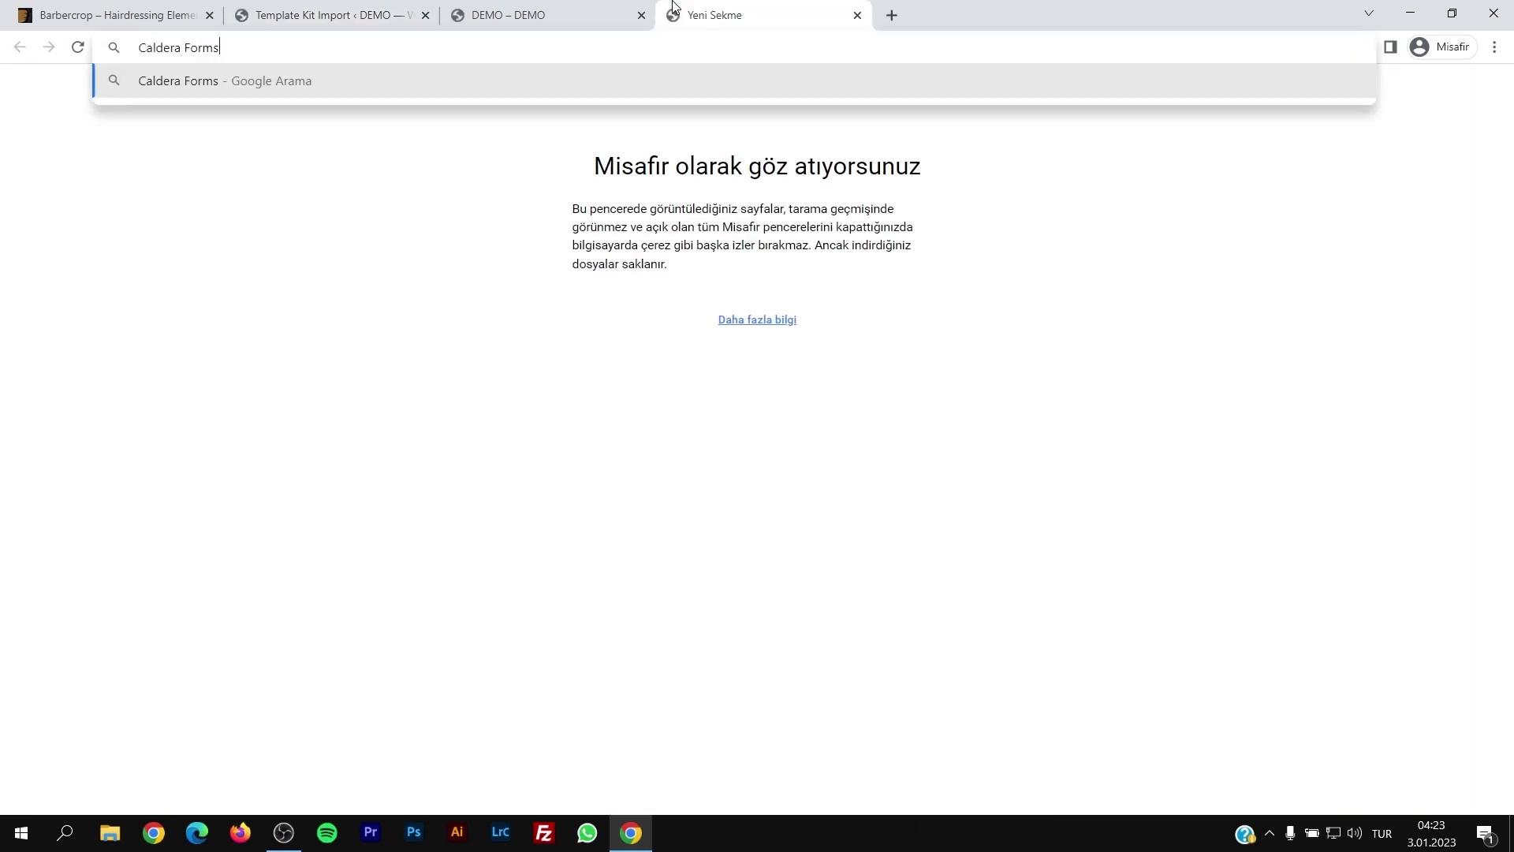
{"action": "key", "text": "Return"}
{"action": "scroll", "coordinate": [315, 446], "scroll_direction": "down", "scroll_amount": 9}
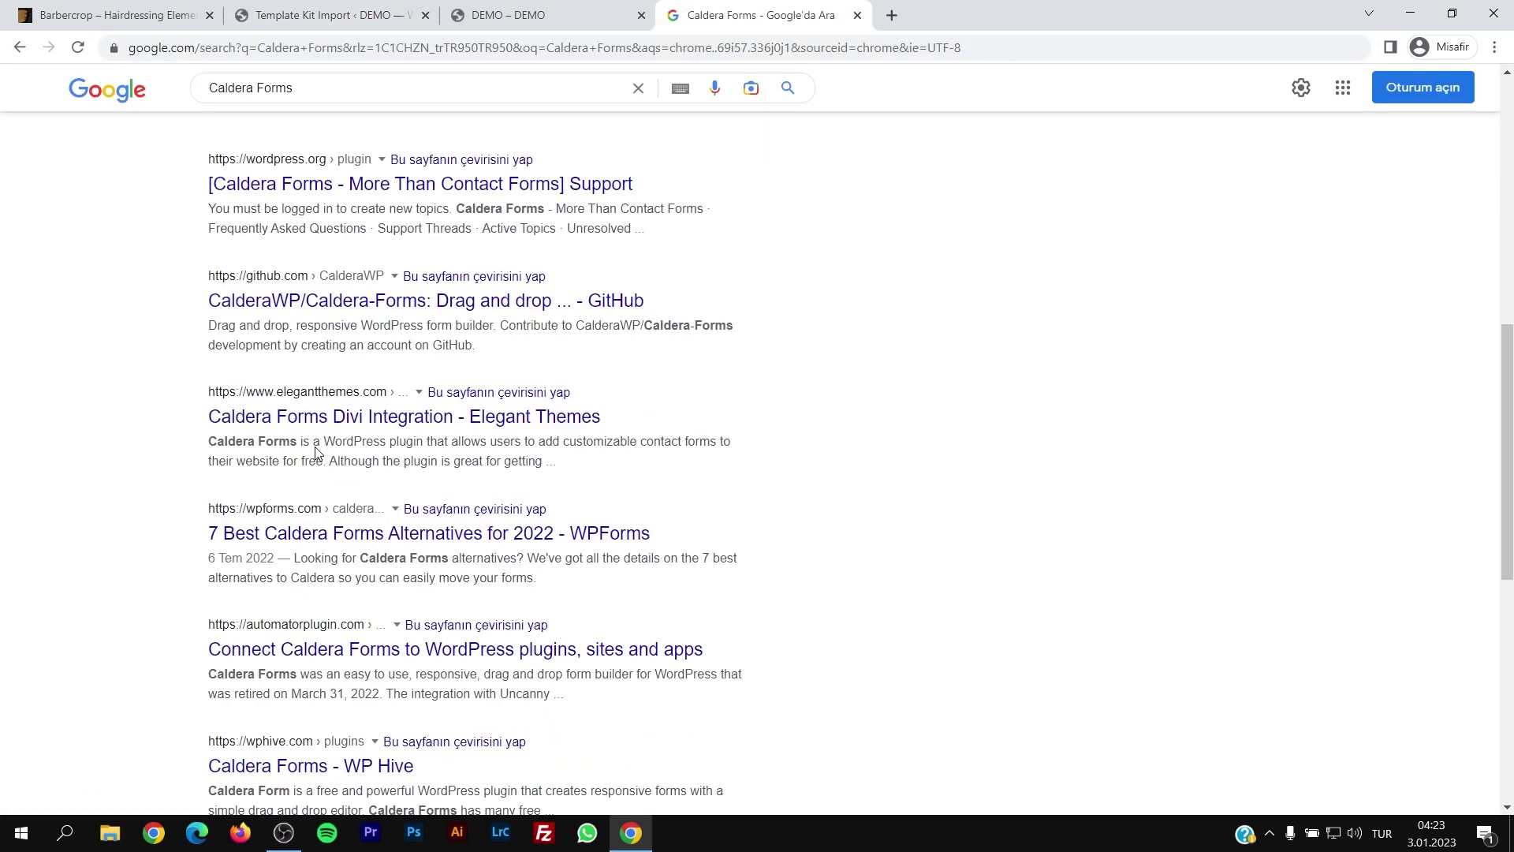
{"action": "scroll", "coordinate": [318, 446], "scroll_direction": "down", "scroll_amount": 3}
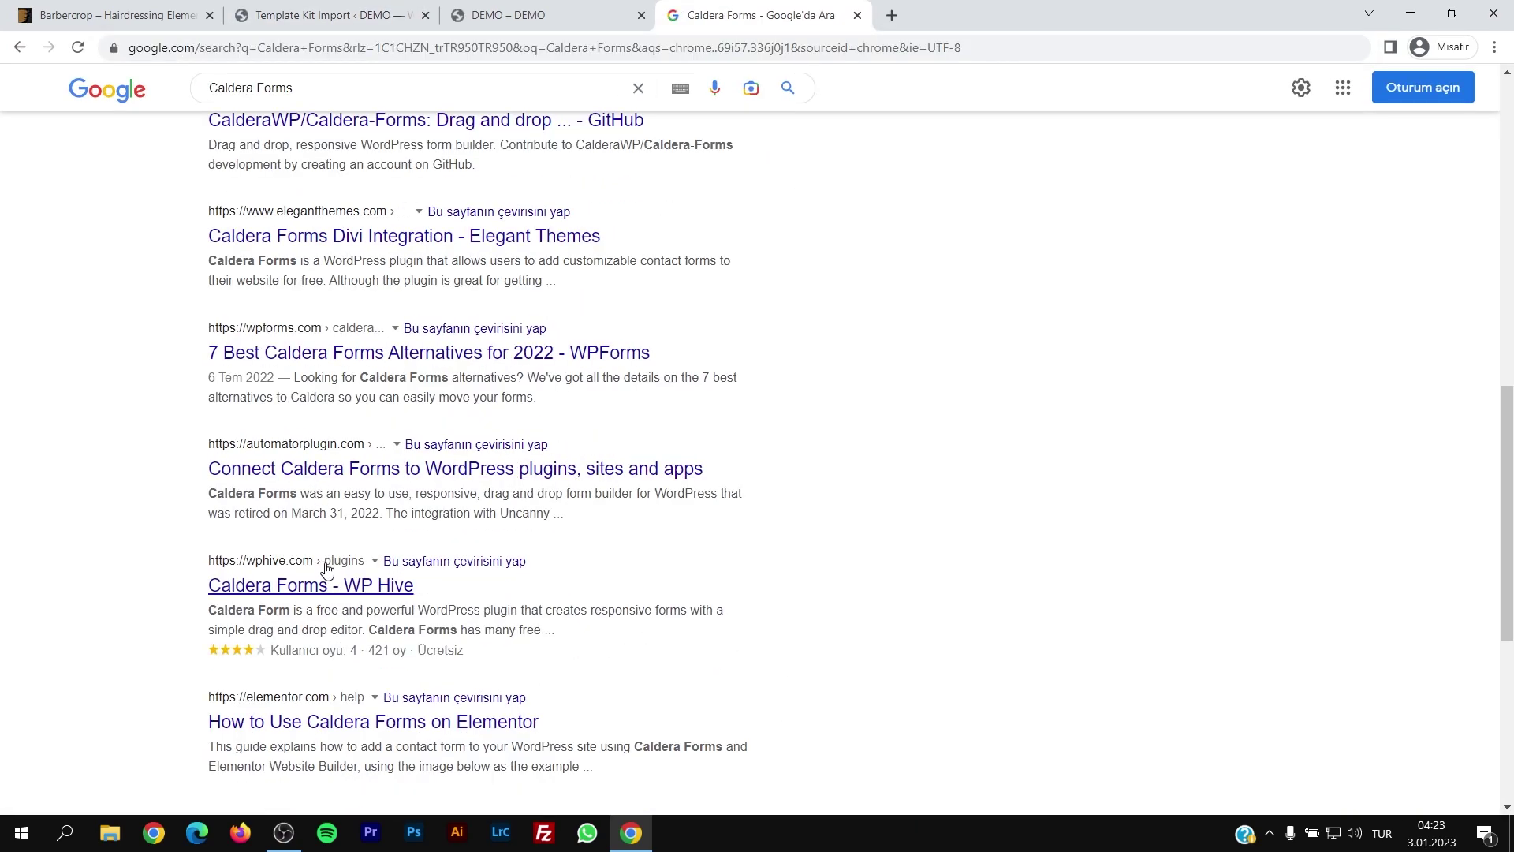
{"action": "scroll", "coordinate": [407, 574], "scroll_direction": "down", "scroll_amount": 3}
{"action": "left_click", "coordinate": [857, 15]}
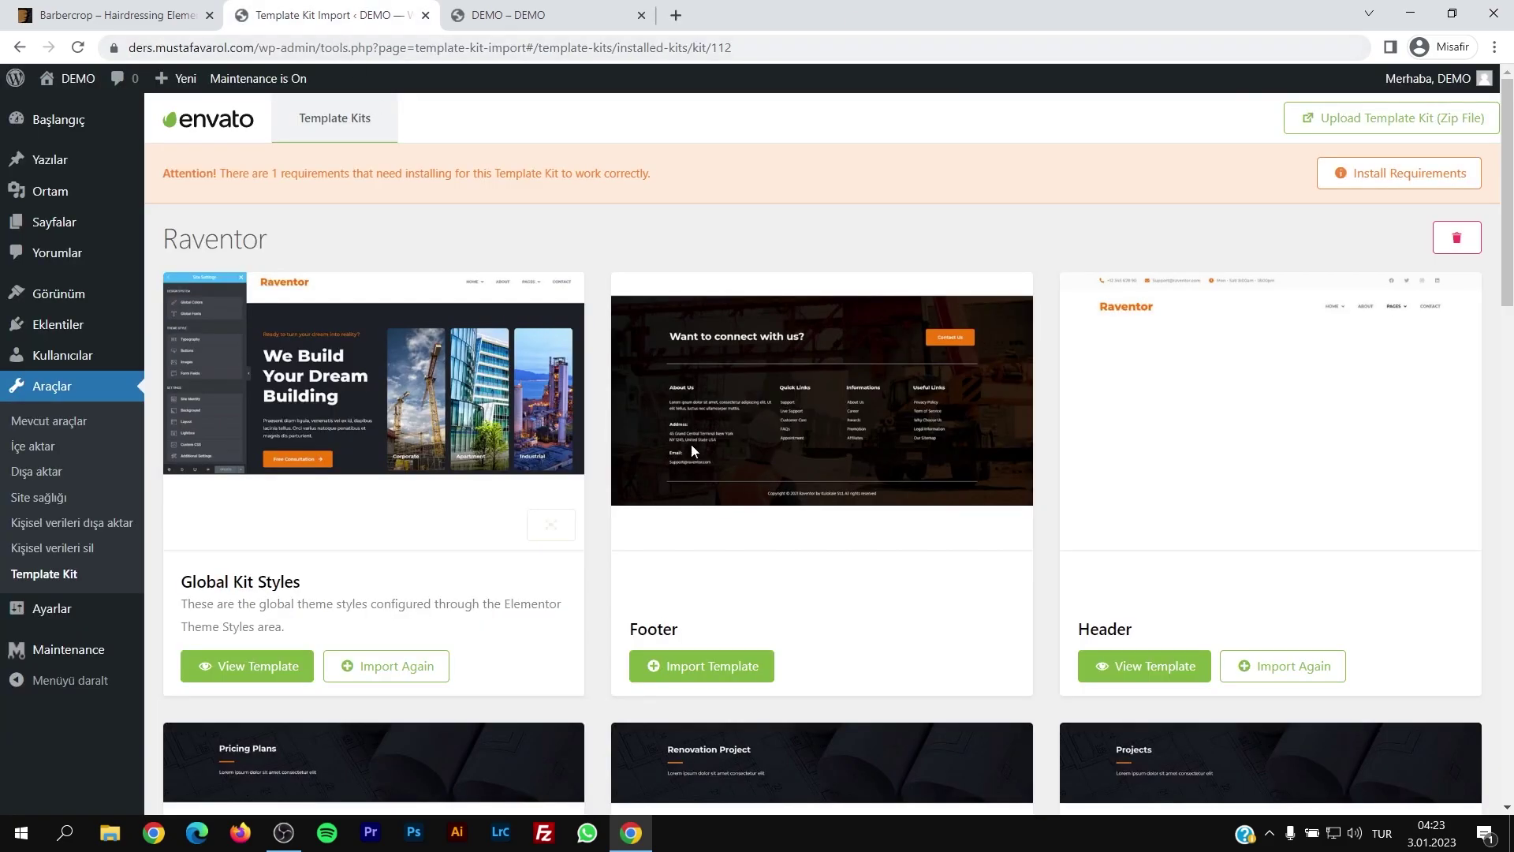
Step: Look over the remaining kit cards, then view Elementor's Saved Templates list from the dashboard
{"action": "scroll", "coordinate": [907, 470], "scroll_direction": "down", "scroll_amount": 3}
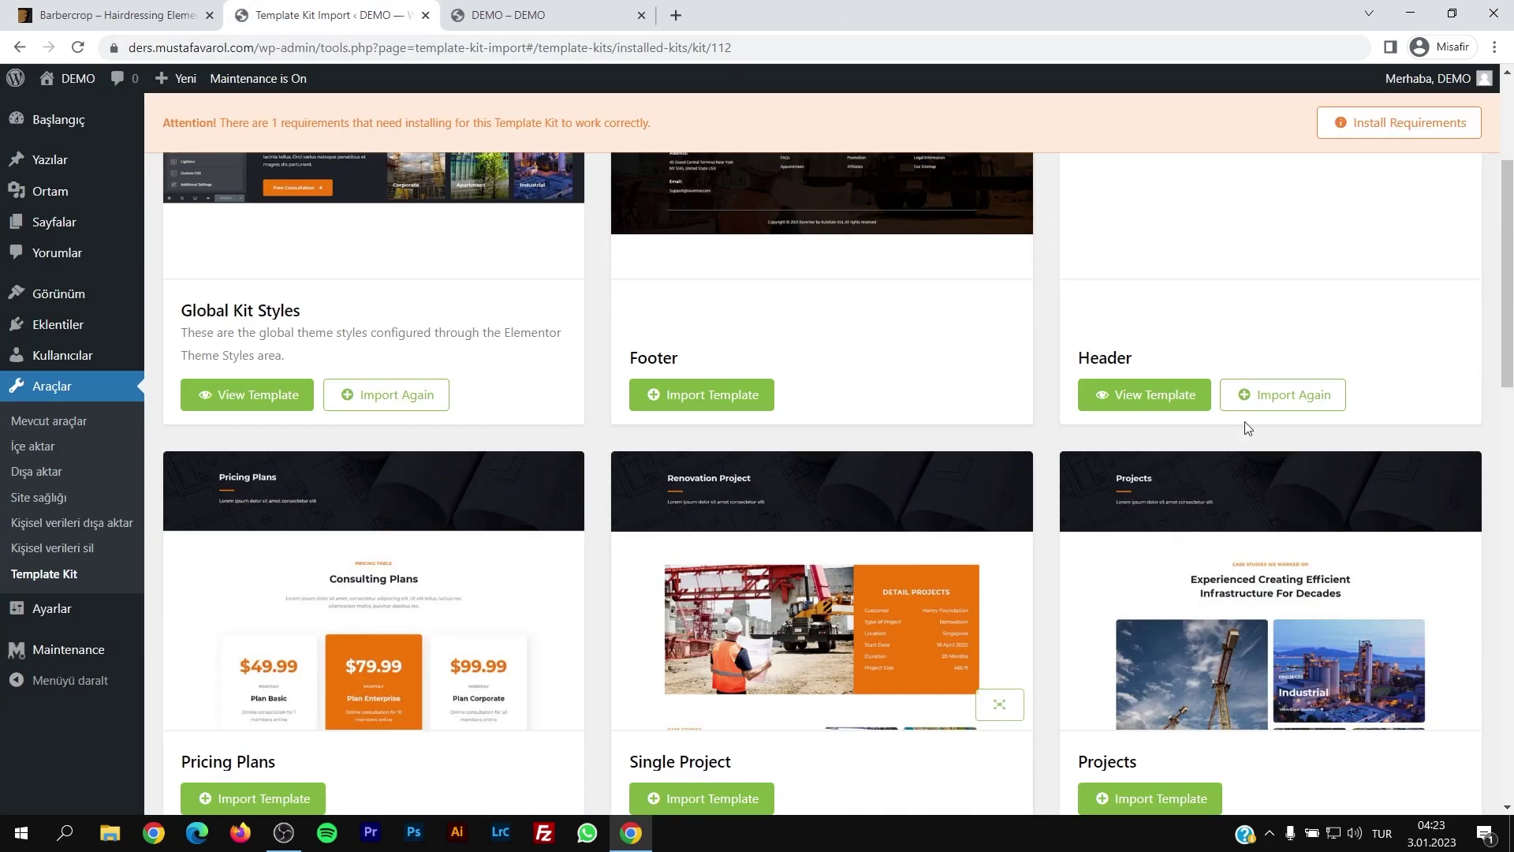
{"action": "left_click_drag", "start_coordinate": [1506, 361], "coordinate": [633, 516]}
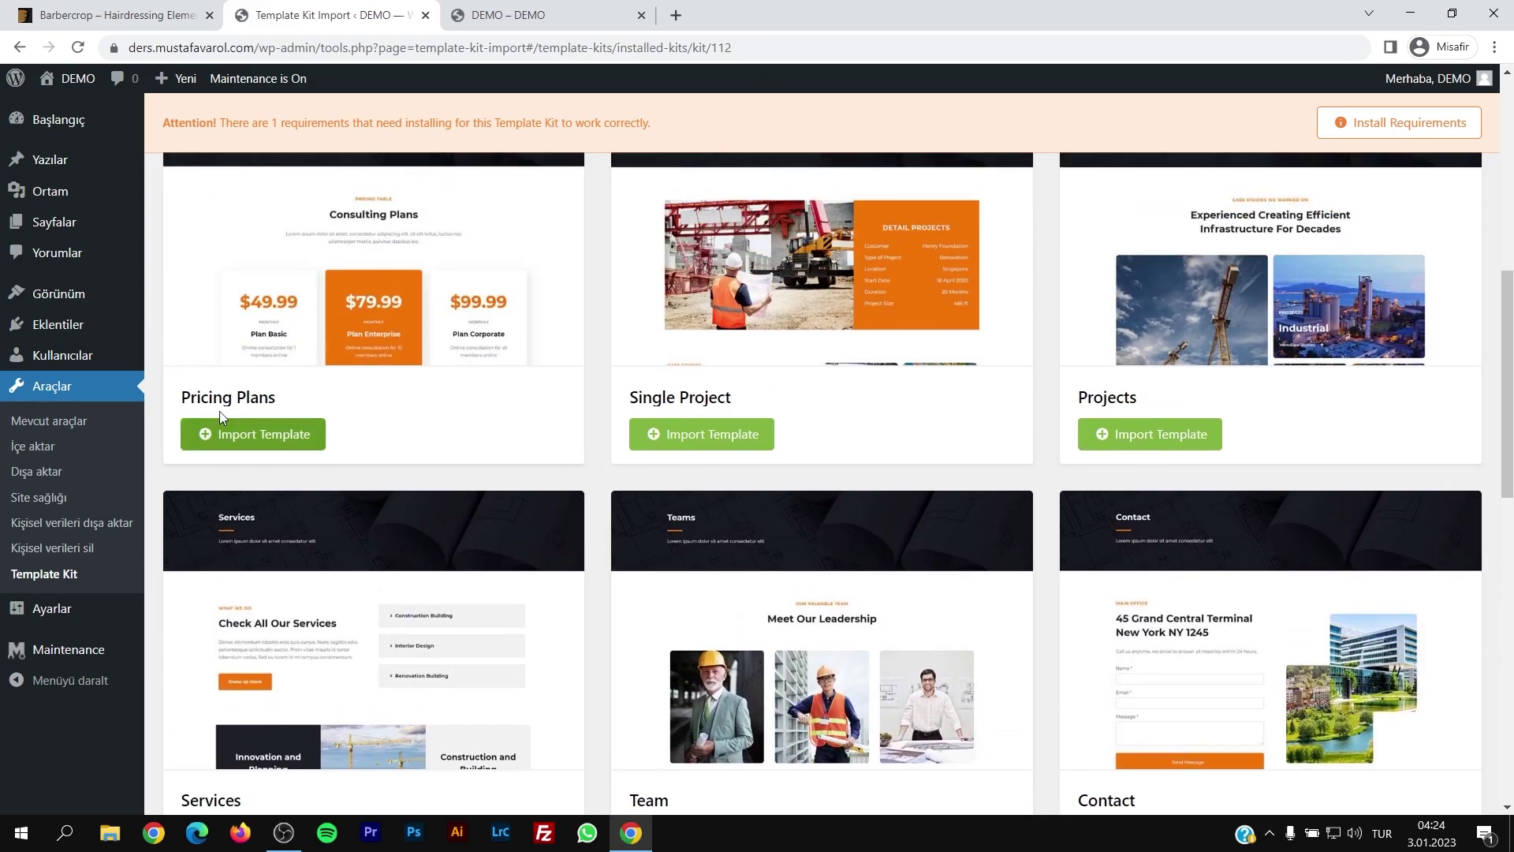
{"action": "left_click", "coordinate": [51, 118]}
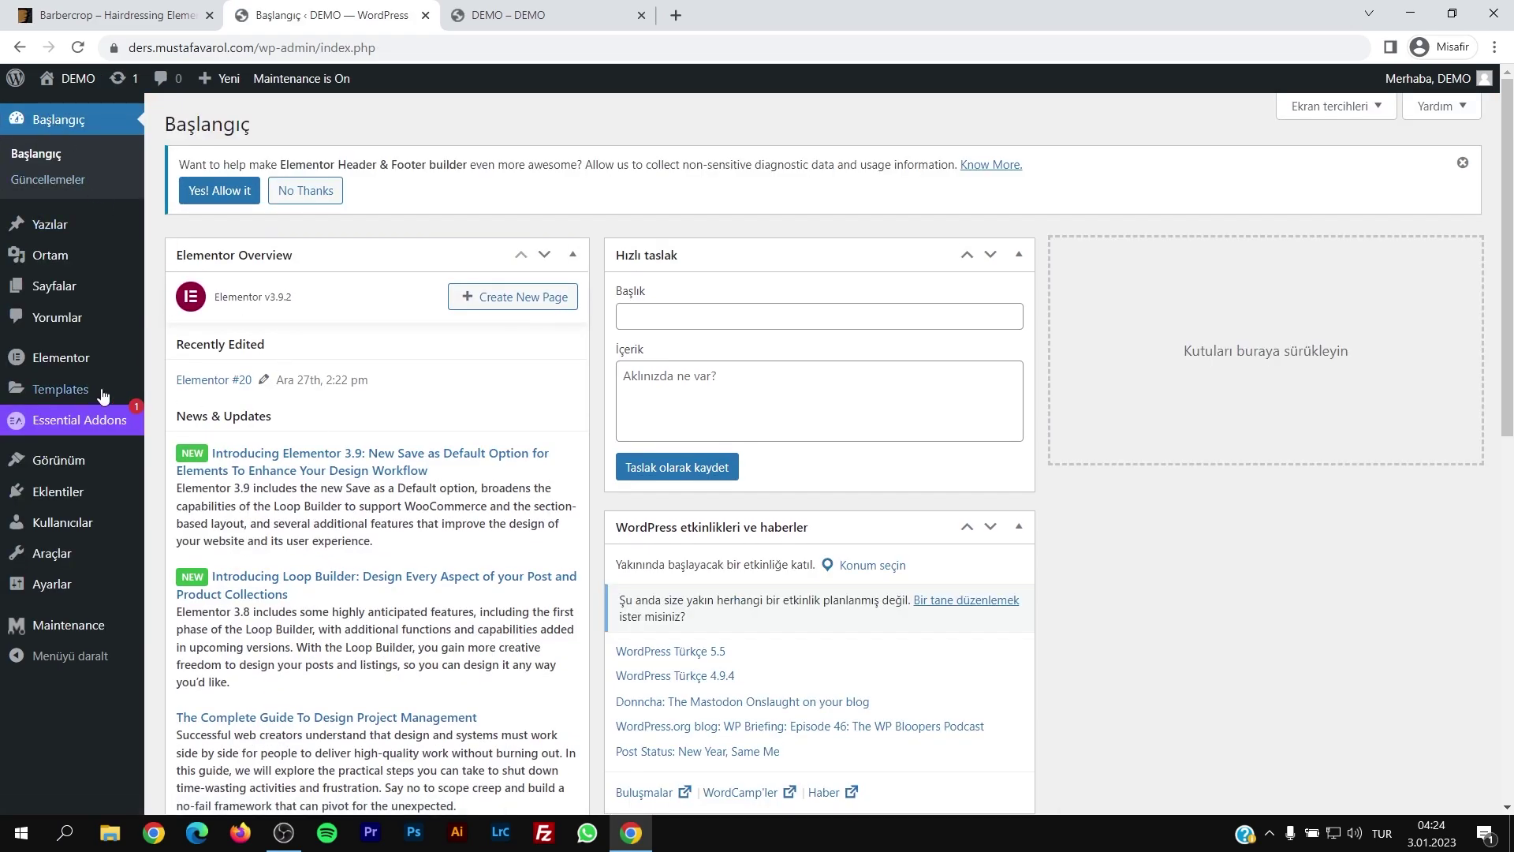
{"action": "left_click", "coordinate": [72, 395]}
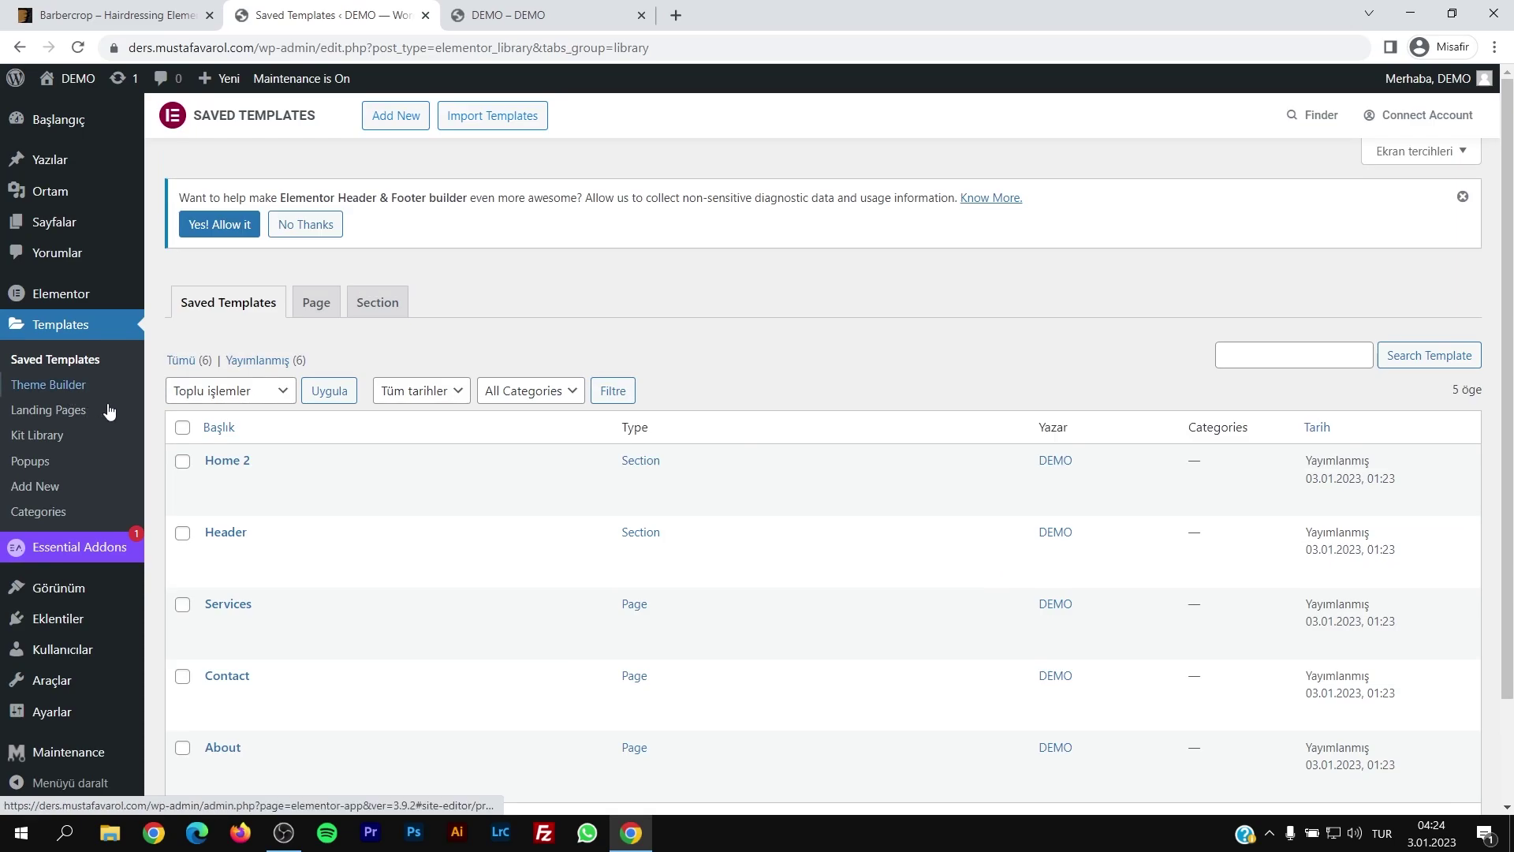
{"action": "scroll", "coordinate": [338, 517], "scroll_direction": "down", "scroll_amount": 1}
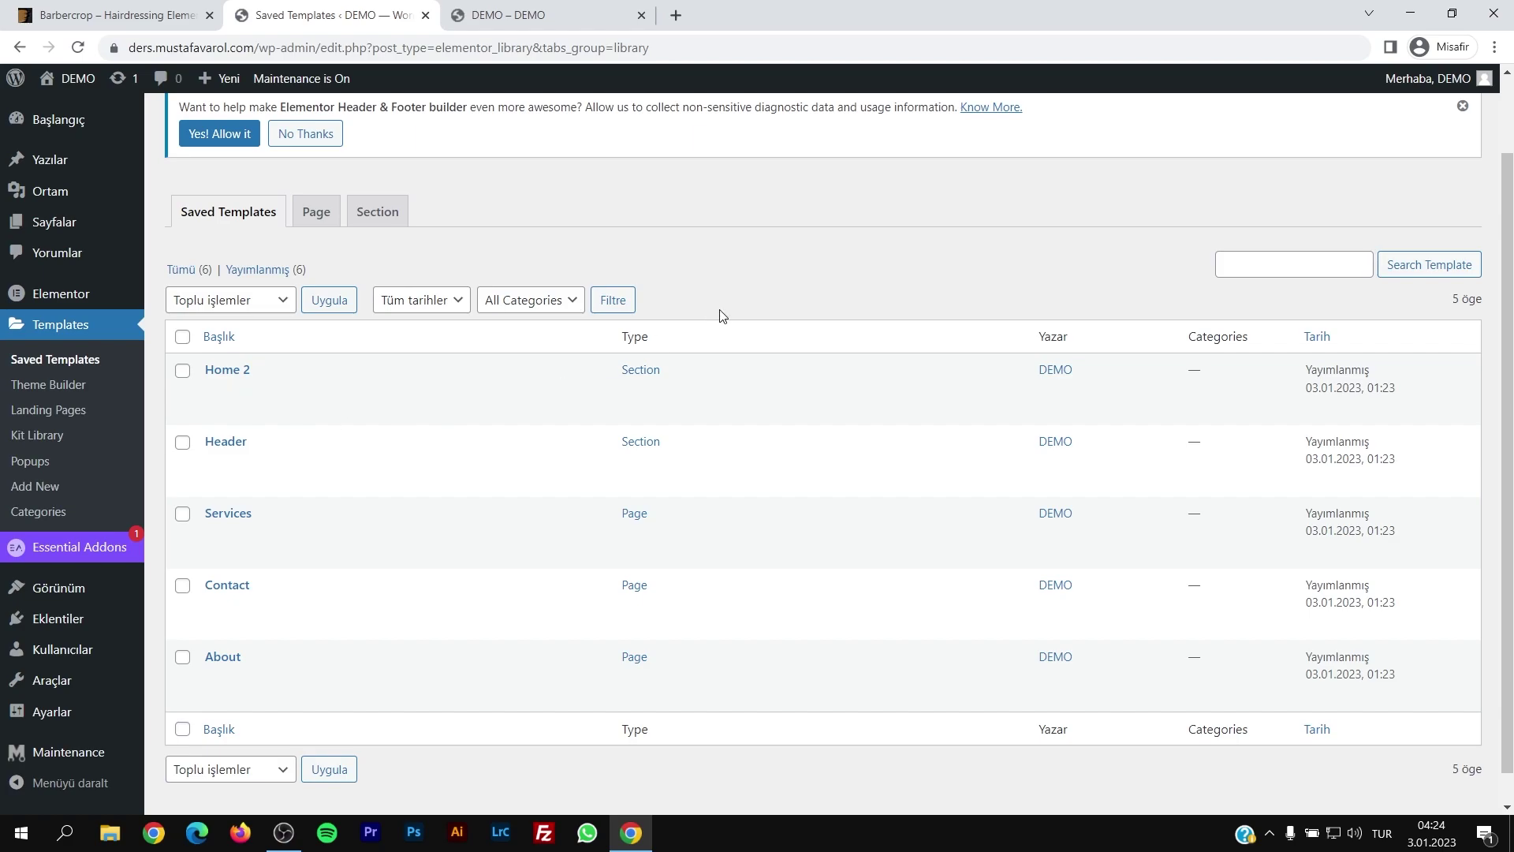
Step: Open the Pages list and dismiss the Elementor data request and Essential Blocks notice
{"action": "left_click", "coordinate": [55, 222]}
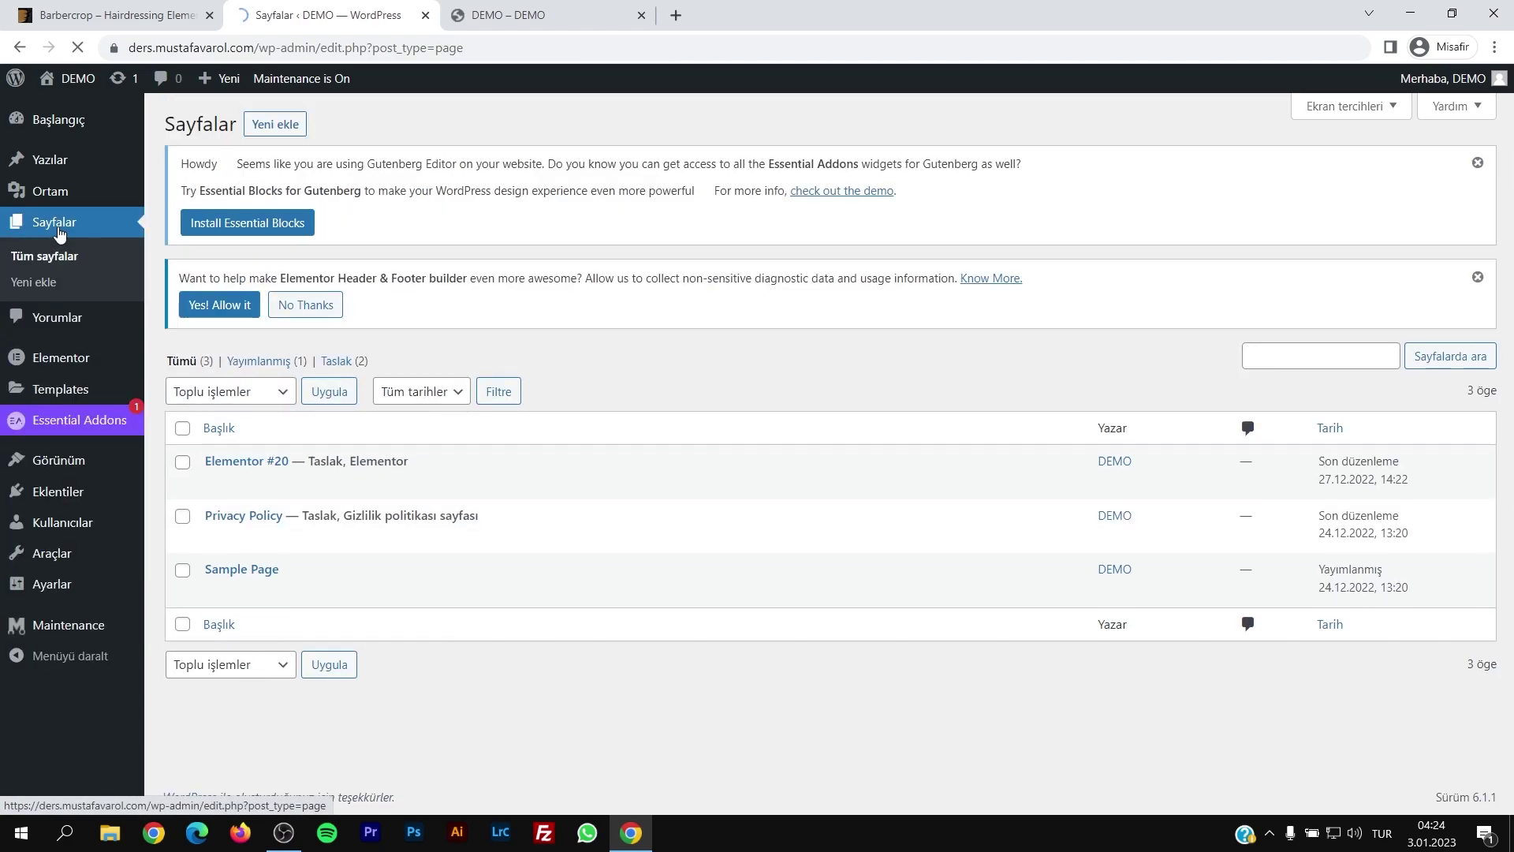
{"action": "left_click", "coordinate": [310, 307]}
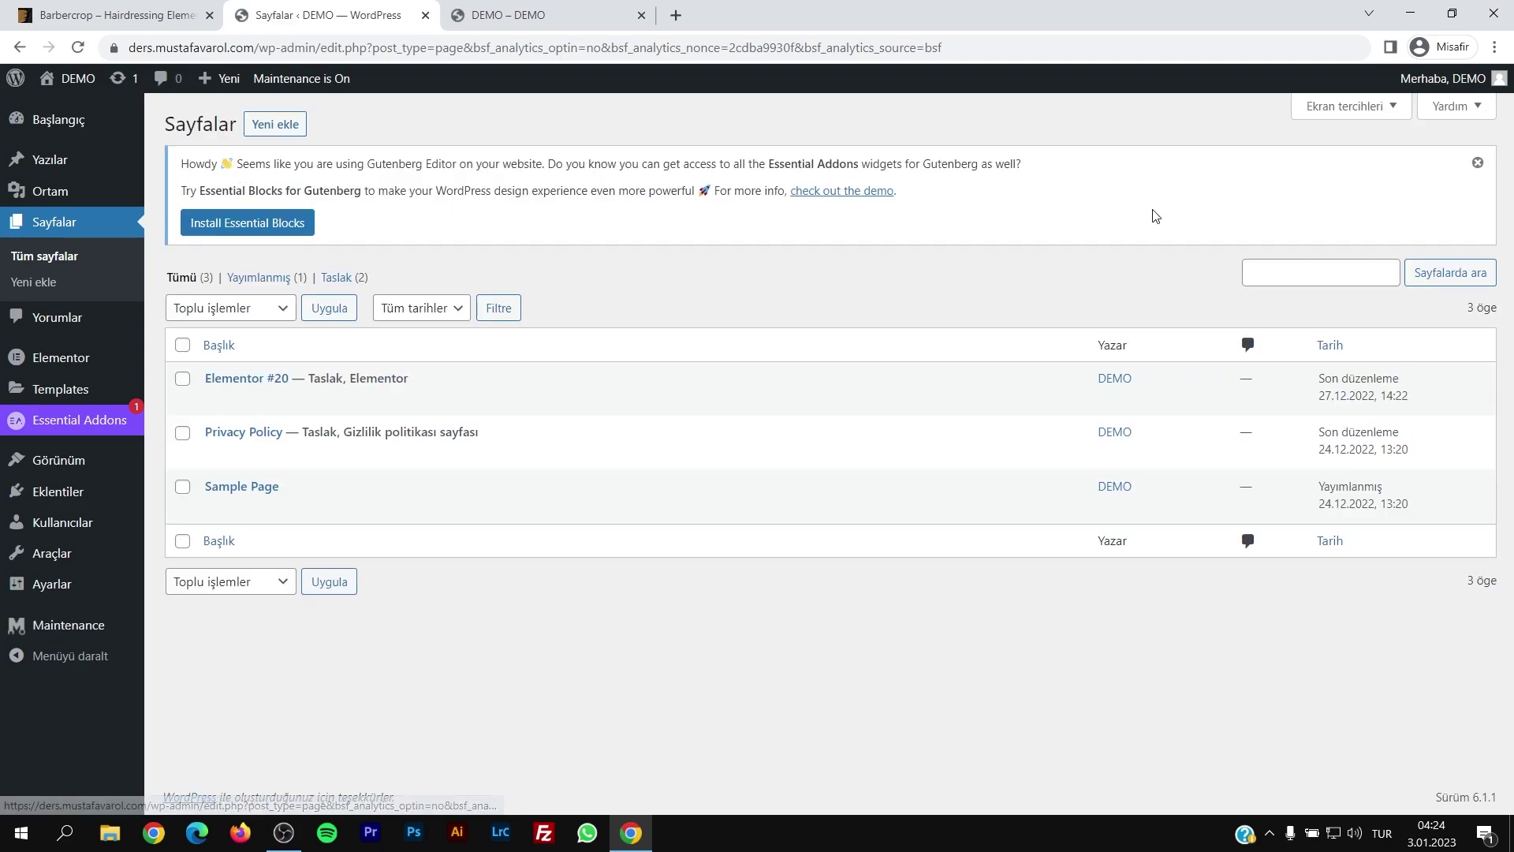
{"action": "left_click", "coordinate": [1479, 167]}
Step: Publish a new page titled 'Anasayfa' and open it in the Elementor editor
{"action": "left_click", "coordinate": [275, 127]}
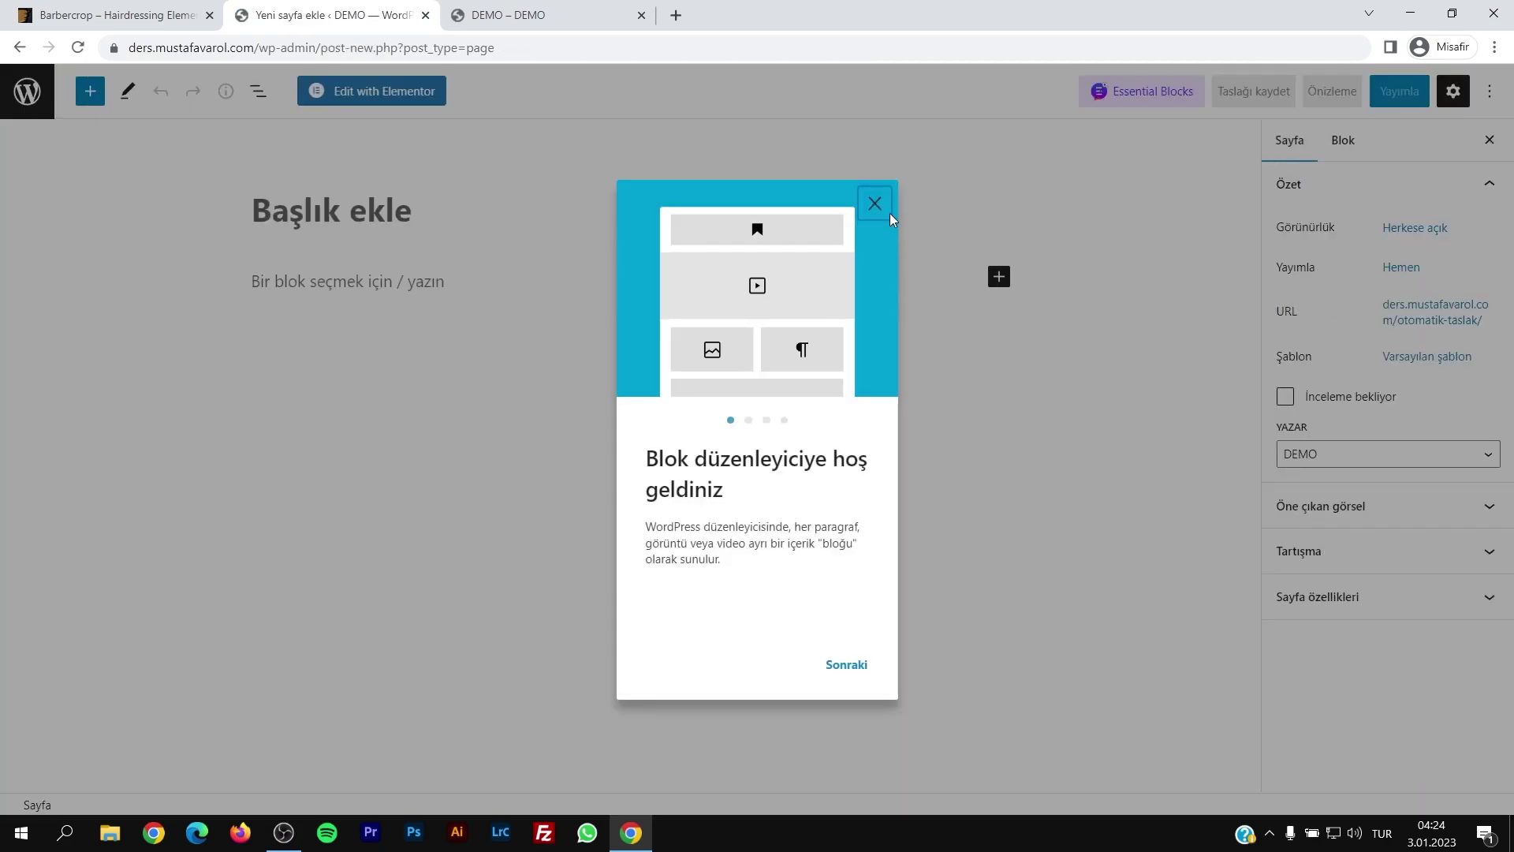
{"action": "left_click", "coordinate": [411, 218]}
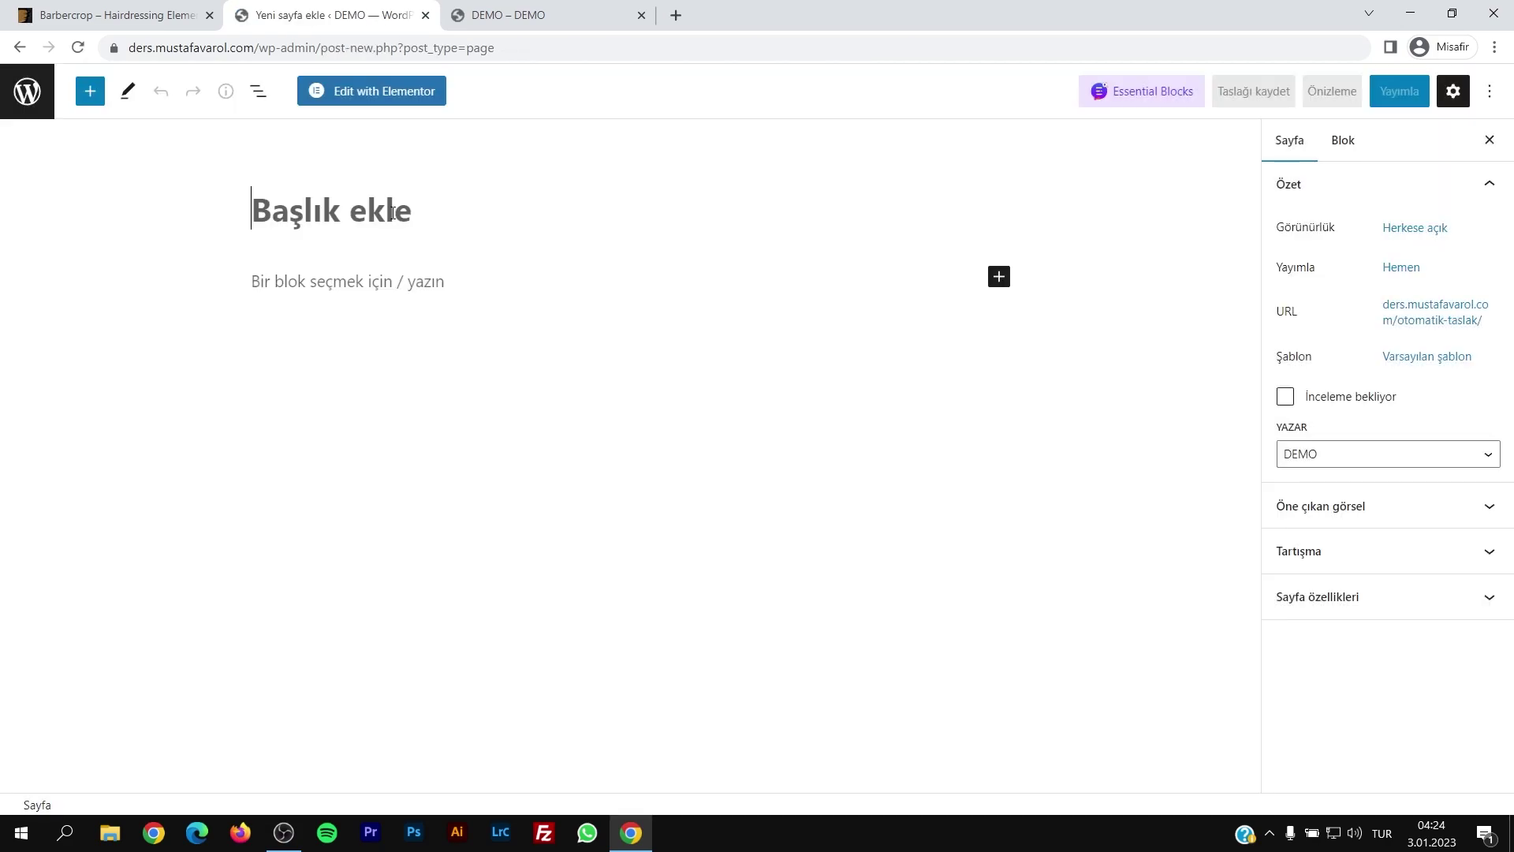
{"action": "type", "text": "Anasayfa"}
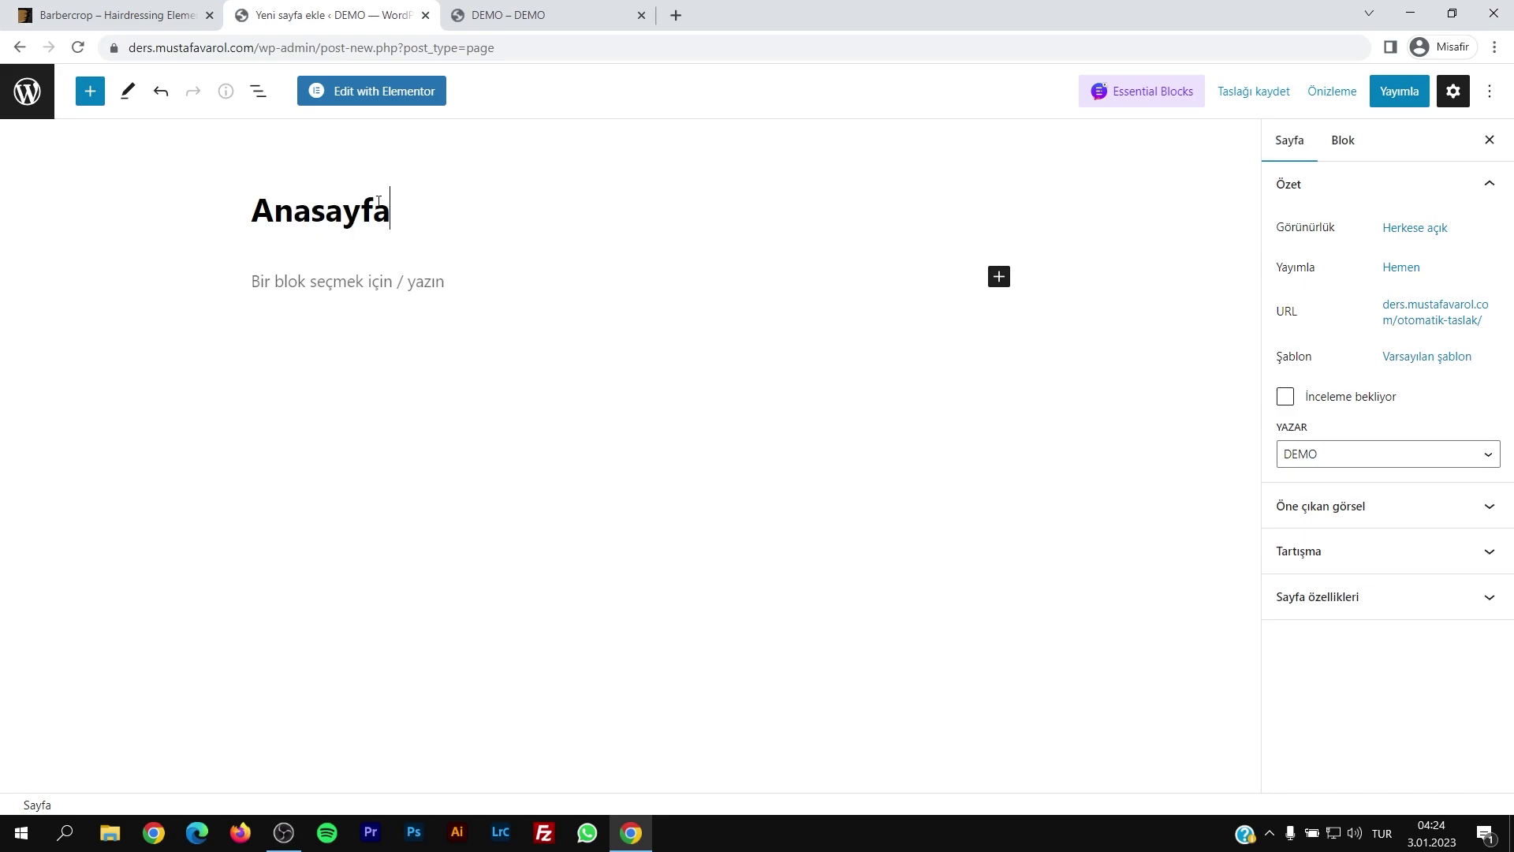
{"action": "left_click", "coordinate": [1395, 93]}
{"action": "left_click", "coordinate": [1345, 99]}
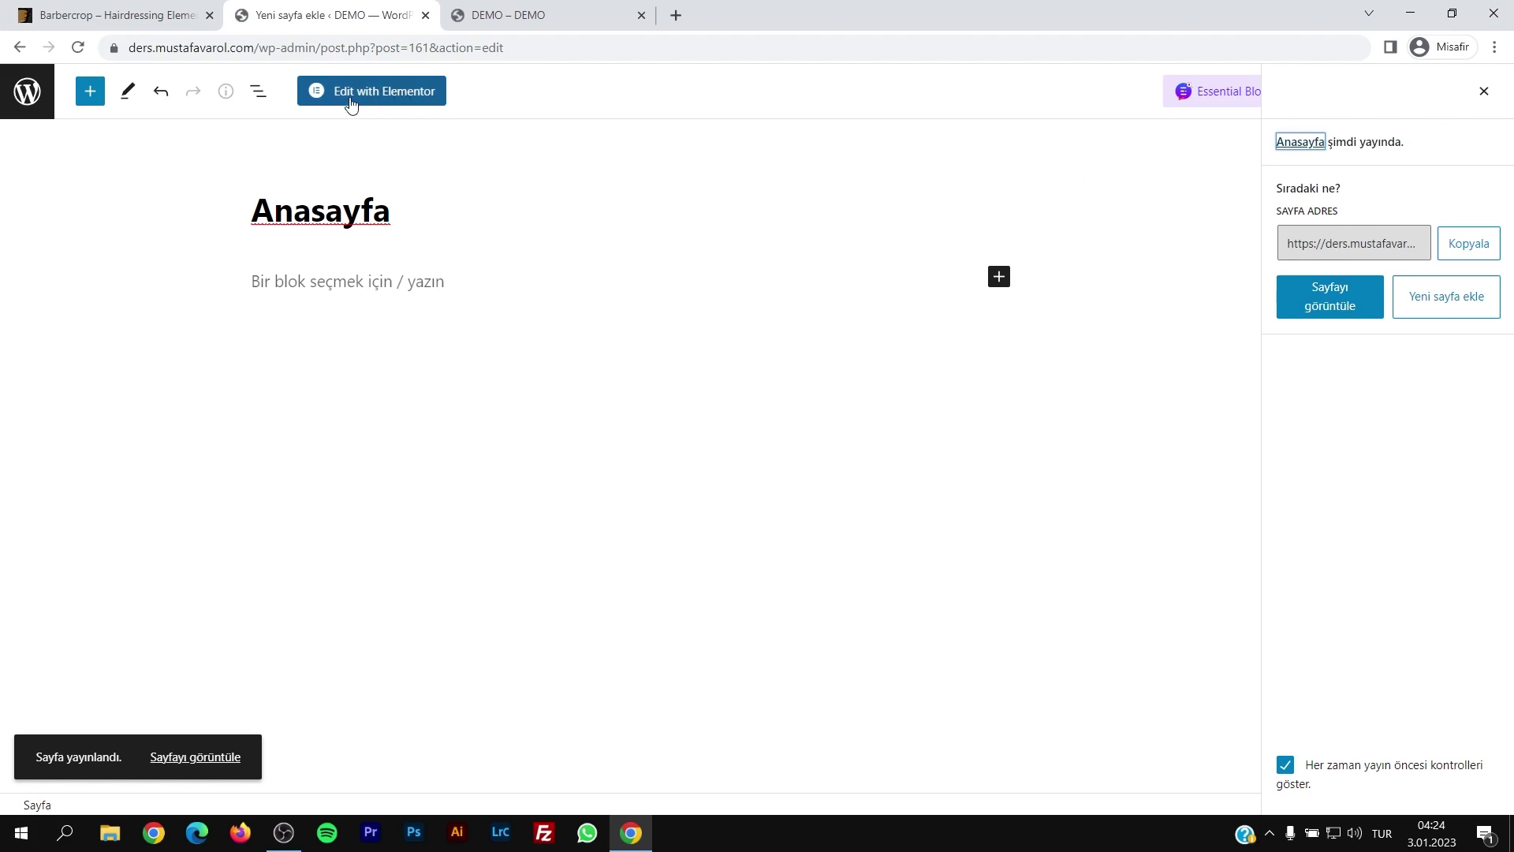
{"action": "left_click", "coordinate": [383, 93]}
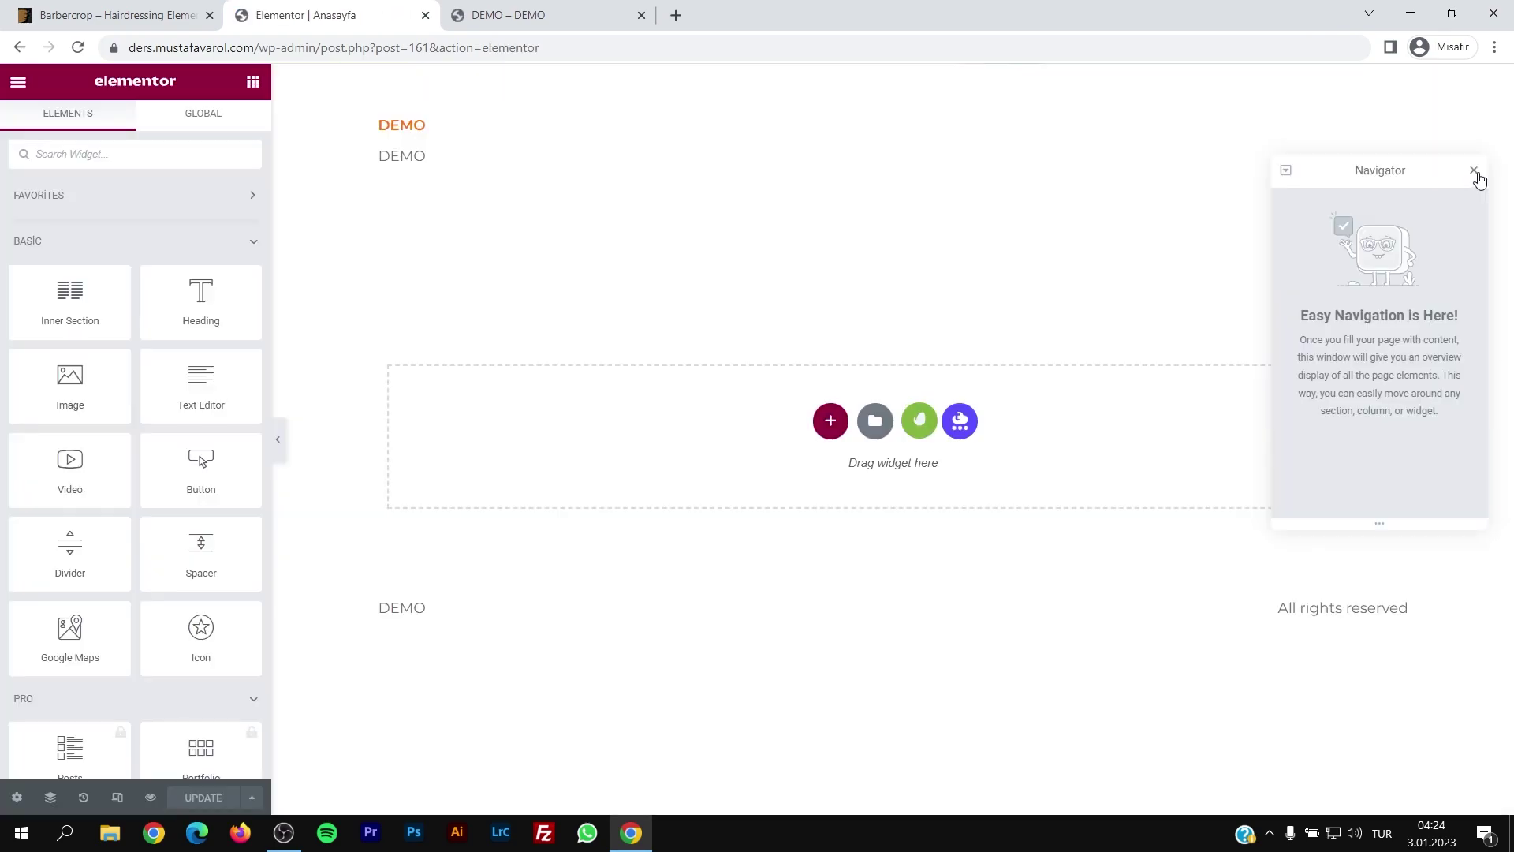
{"action": "left_click", "coordinate": [1475, 172]}
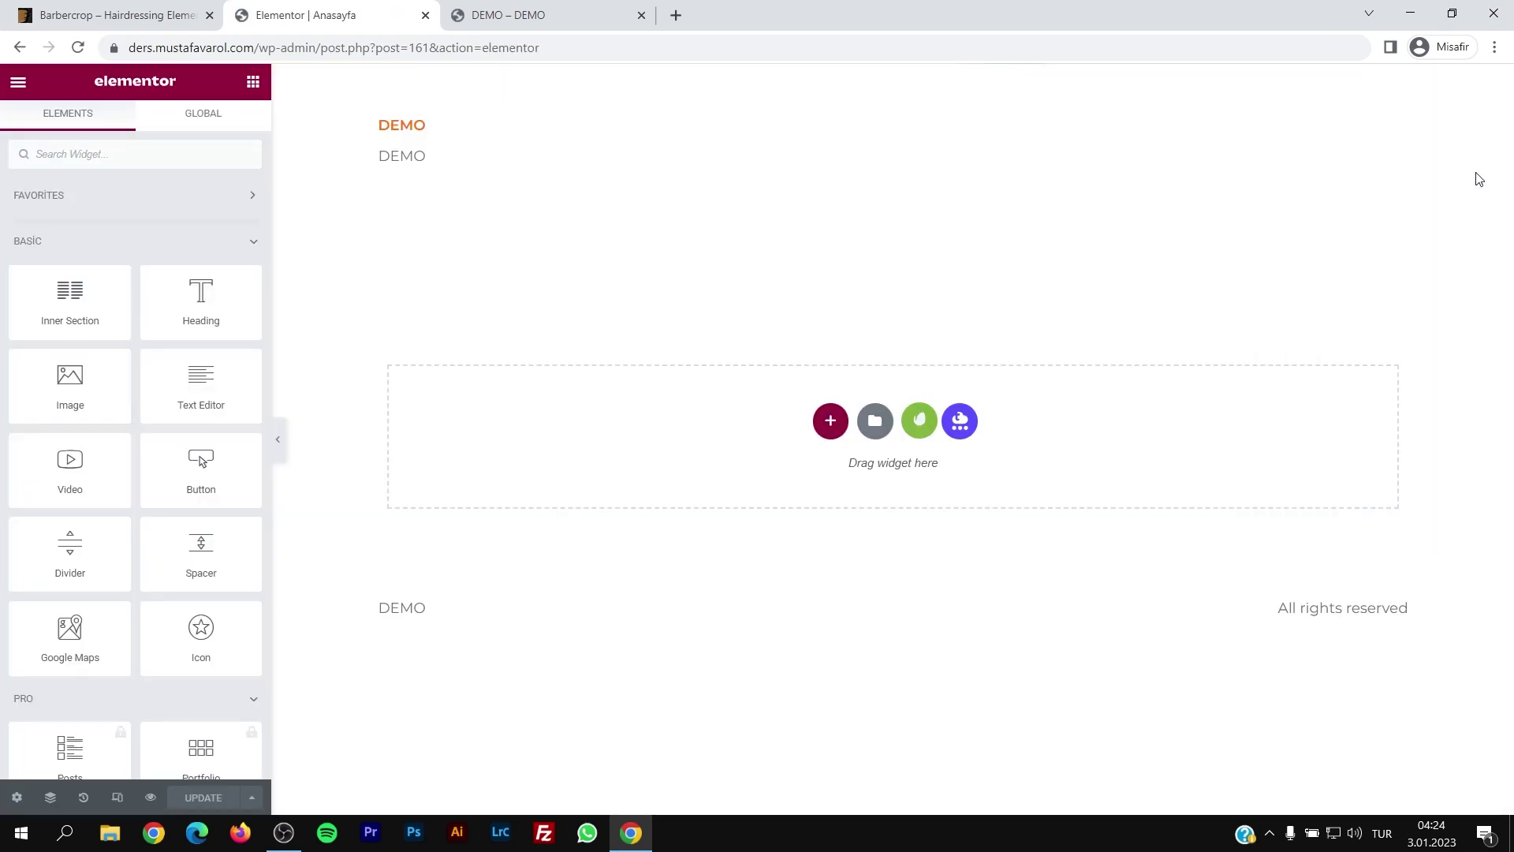
Step: Insert the saved Home 2 template with its page settings into Anasayfa and update the page
{"action": "left_click", "coordinate": [876, 425]}
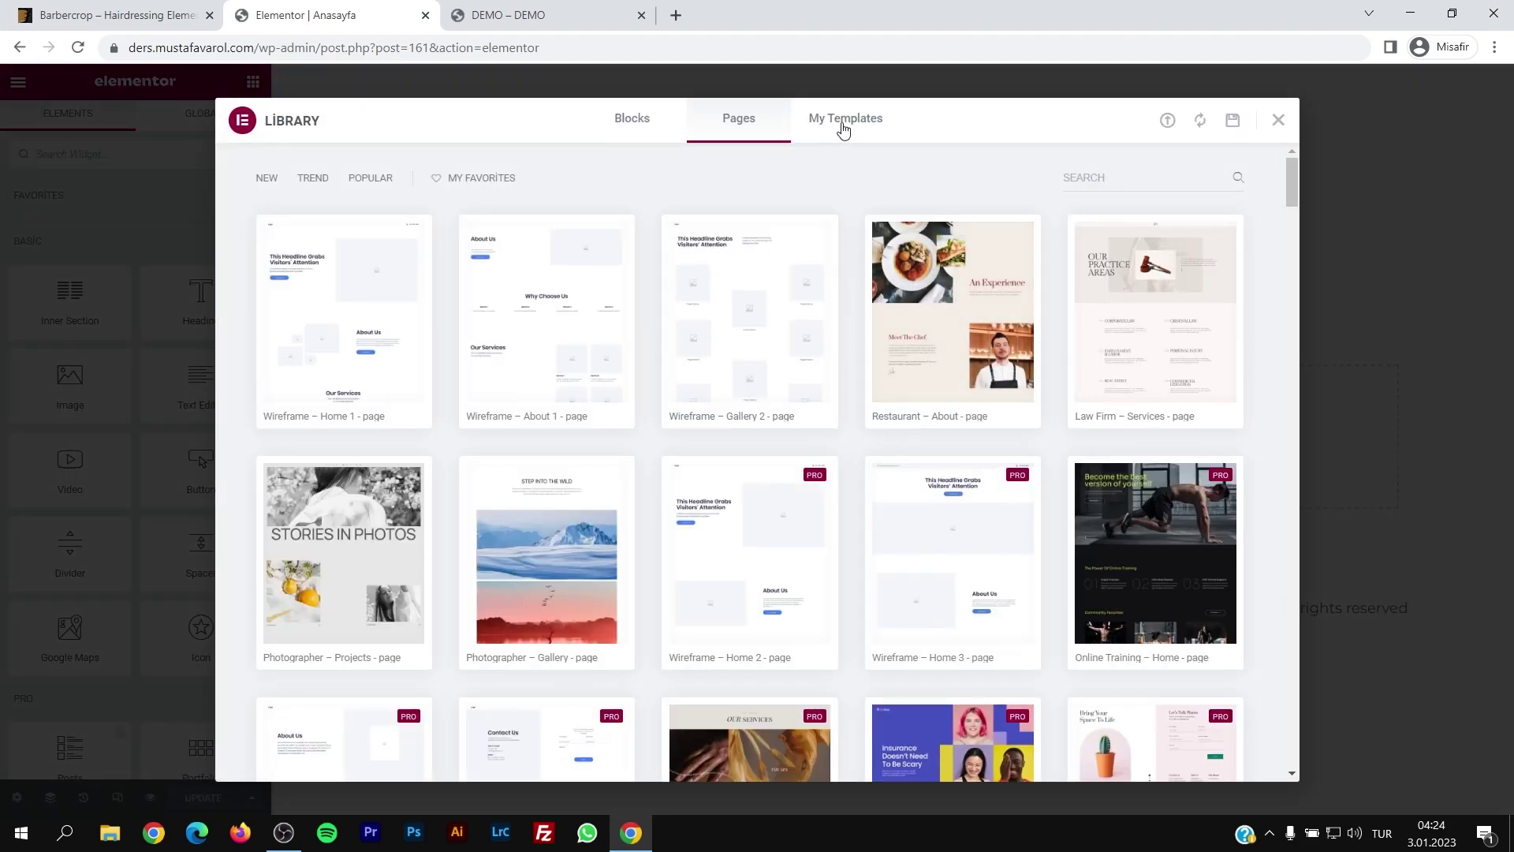
{"action": "left_click", "coordinate": [873, 132]}
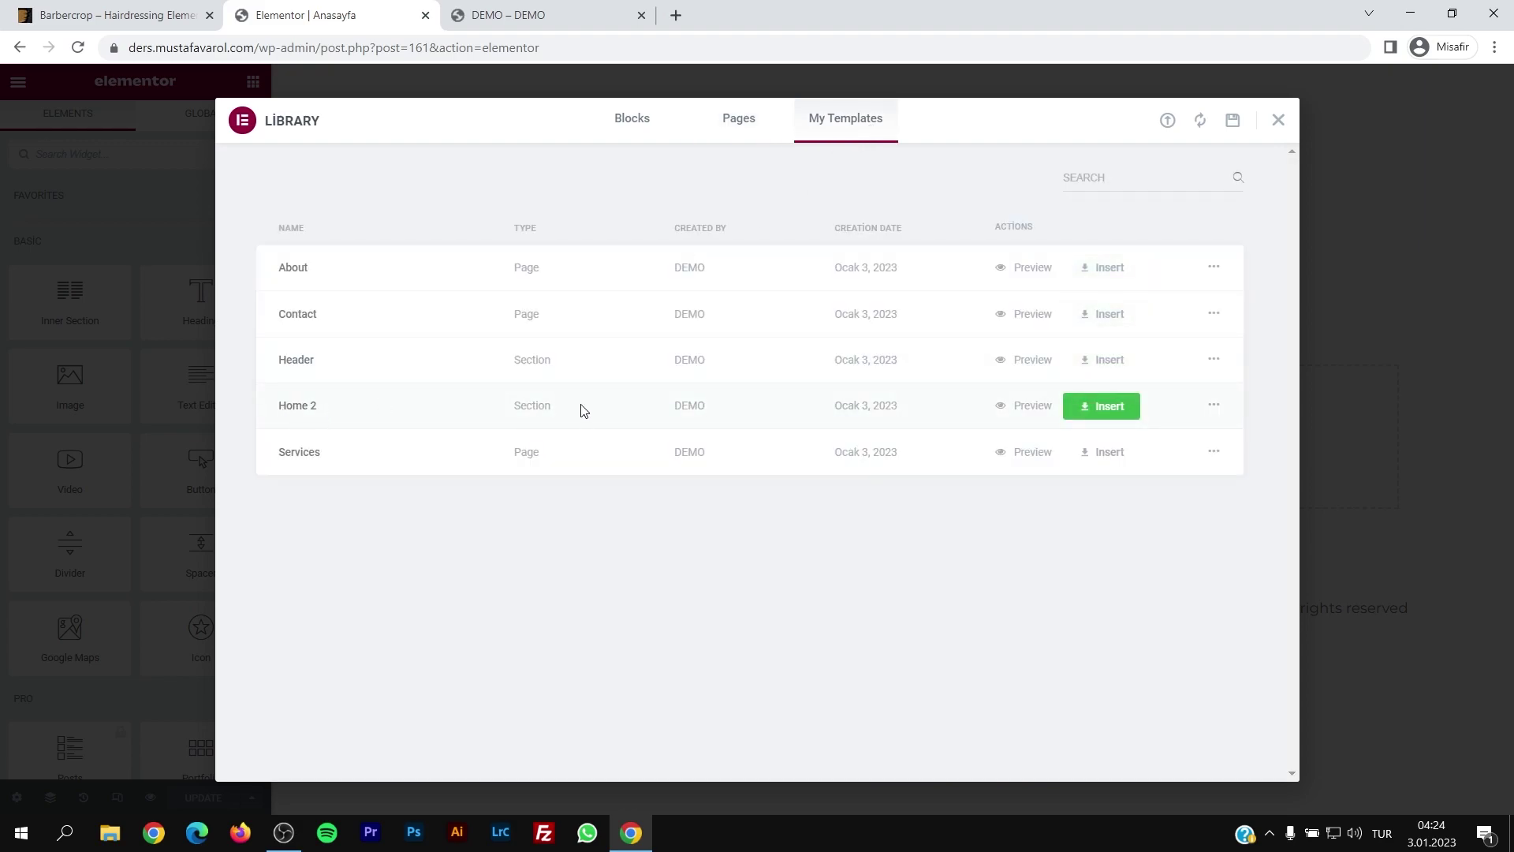
{"action": "left_click", "coordinate": [1118, 410]}
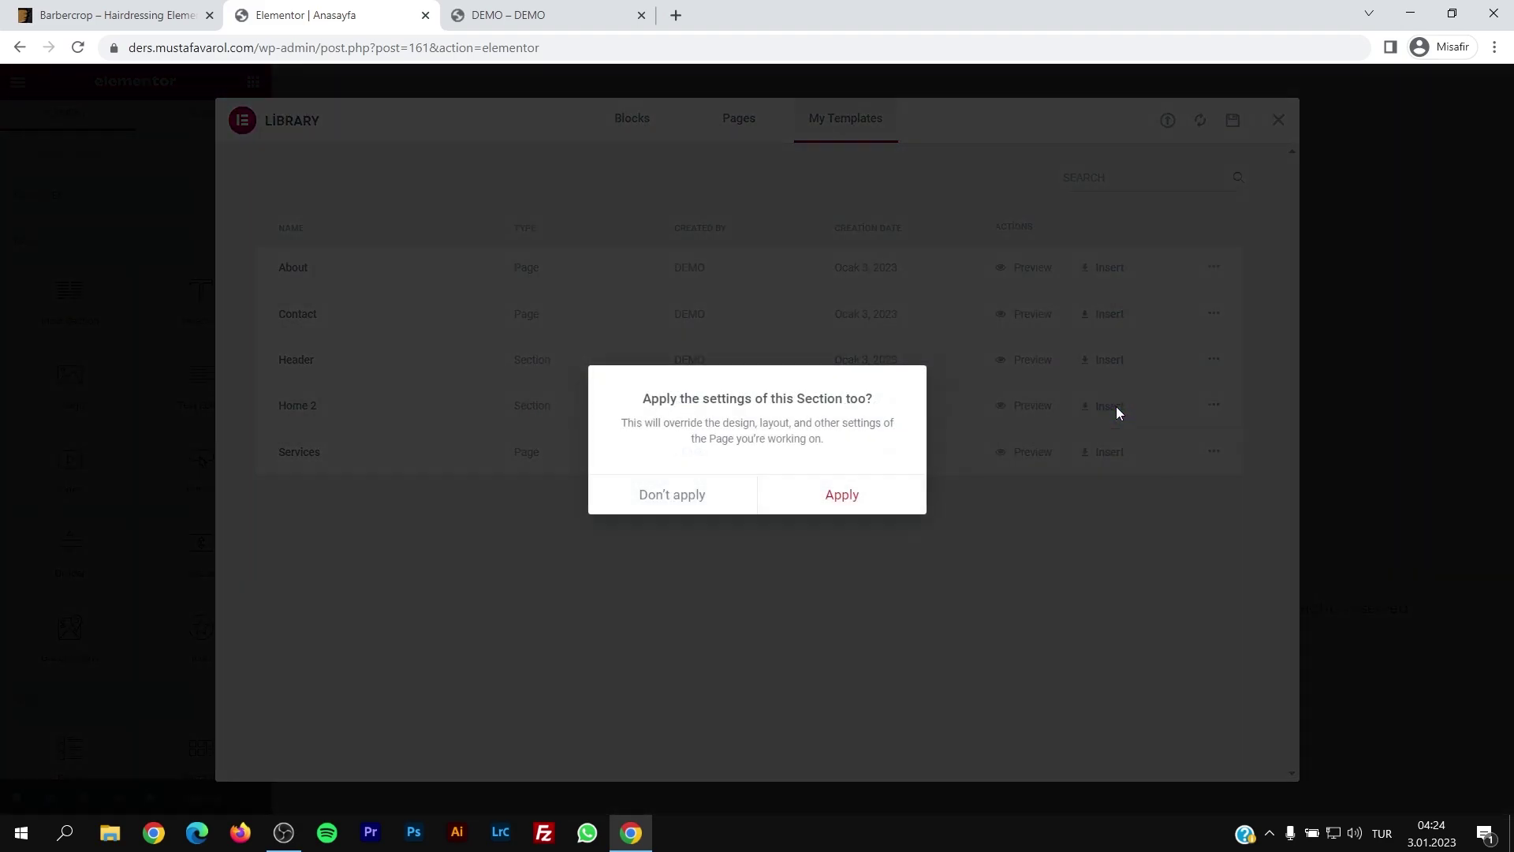
{"action": "left_click", "coordinate": [840, 495]}
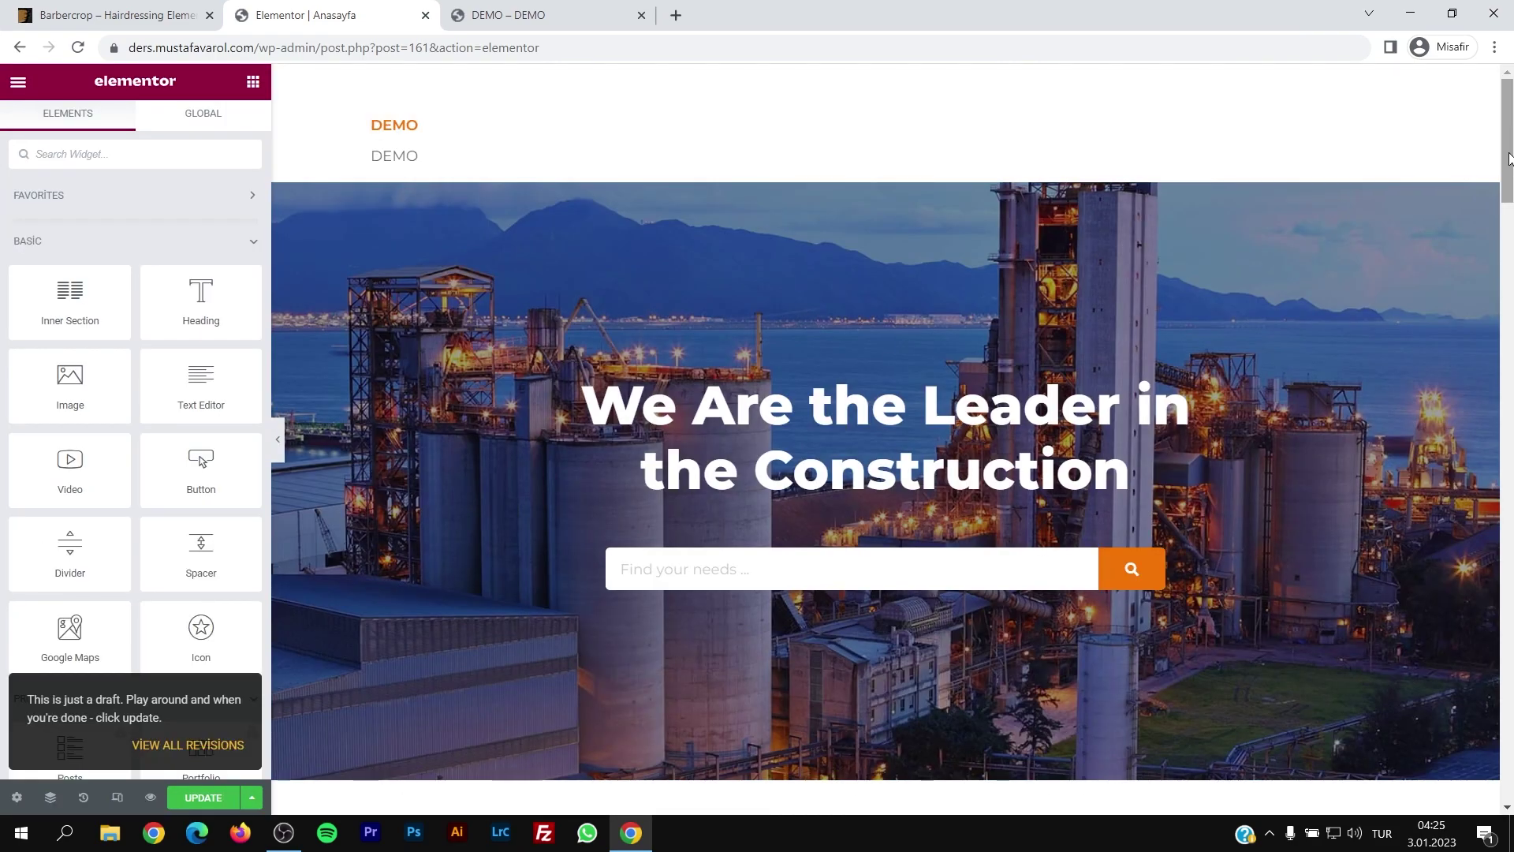
{"action": "left_click_drag", "start_coordinate": [1508, 158], "coordinate": [1415, 154]}
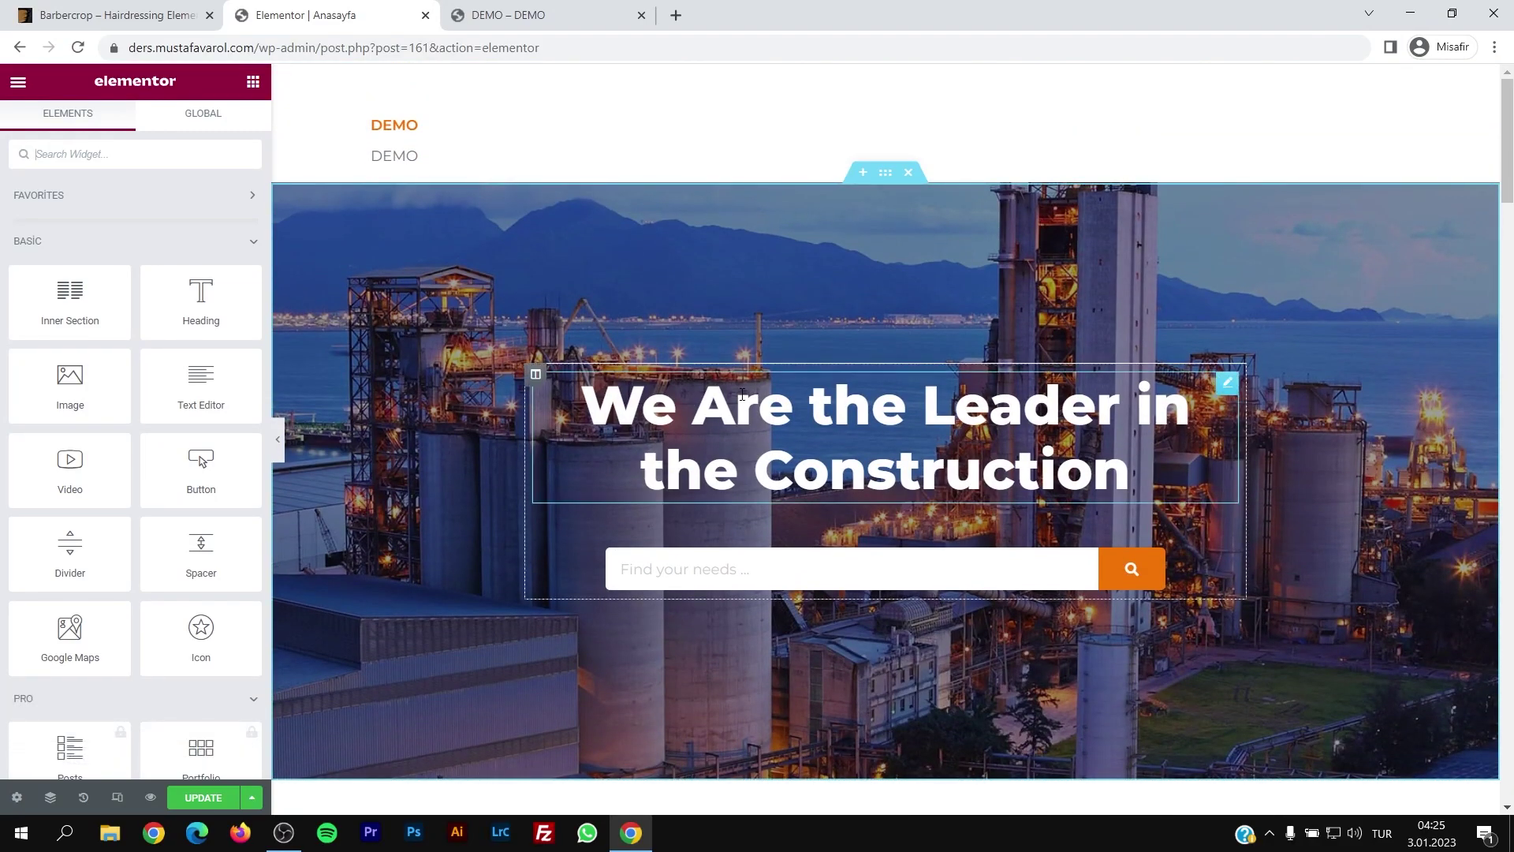
{"action": "left_click", "coordinate": [196, 798]}
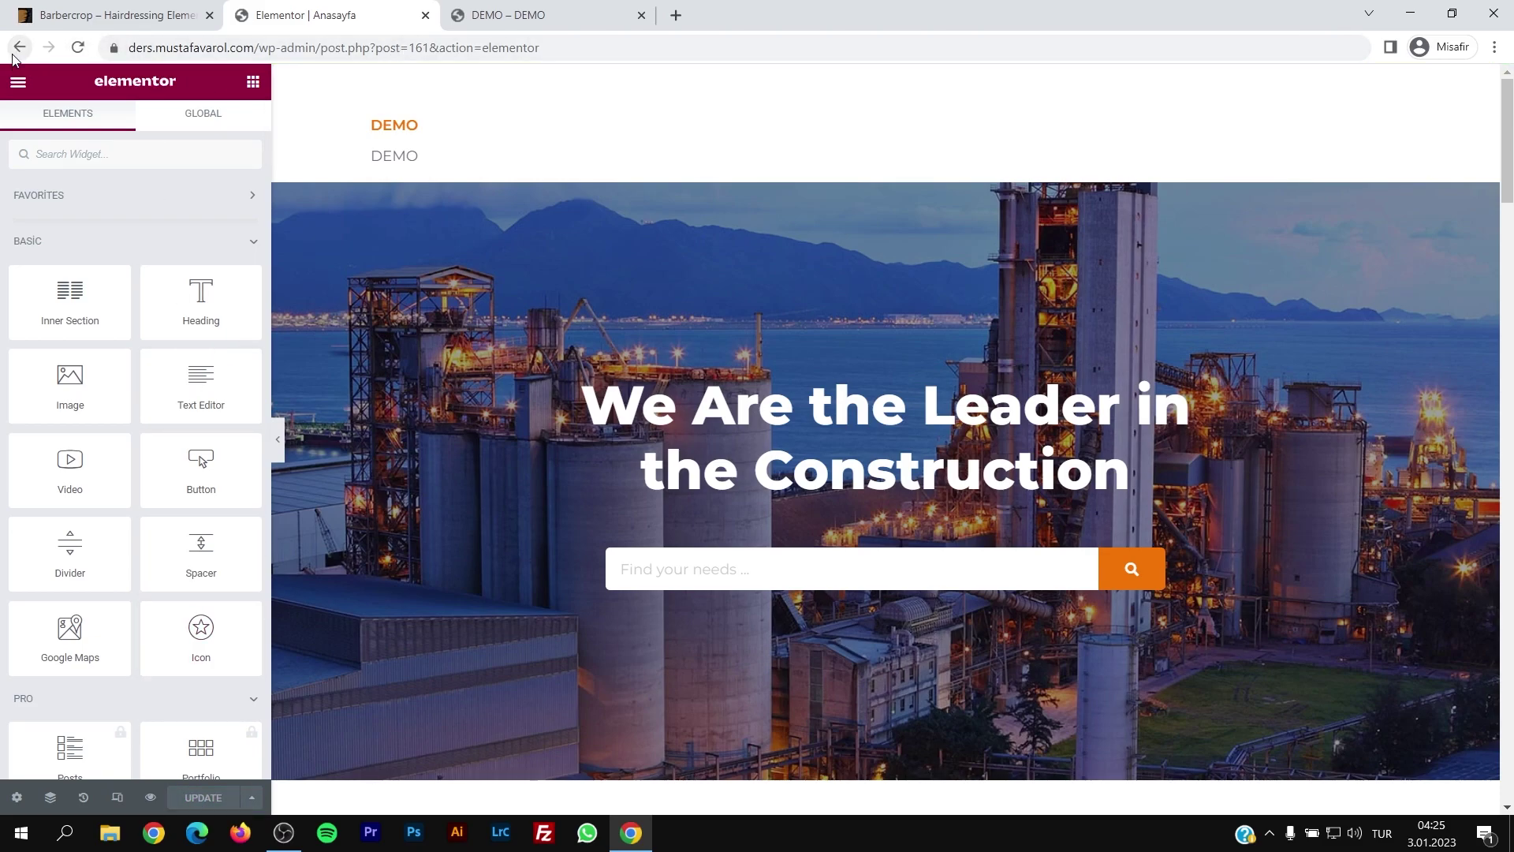
Step: In Reading settings, make Anasayfa the static homepage and save
{"action": "left_click", "coordinate": [497, 15]}
{"action": "left_click", "coordinate": [59, 105]}
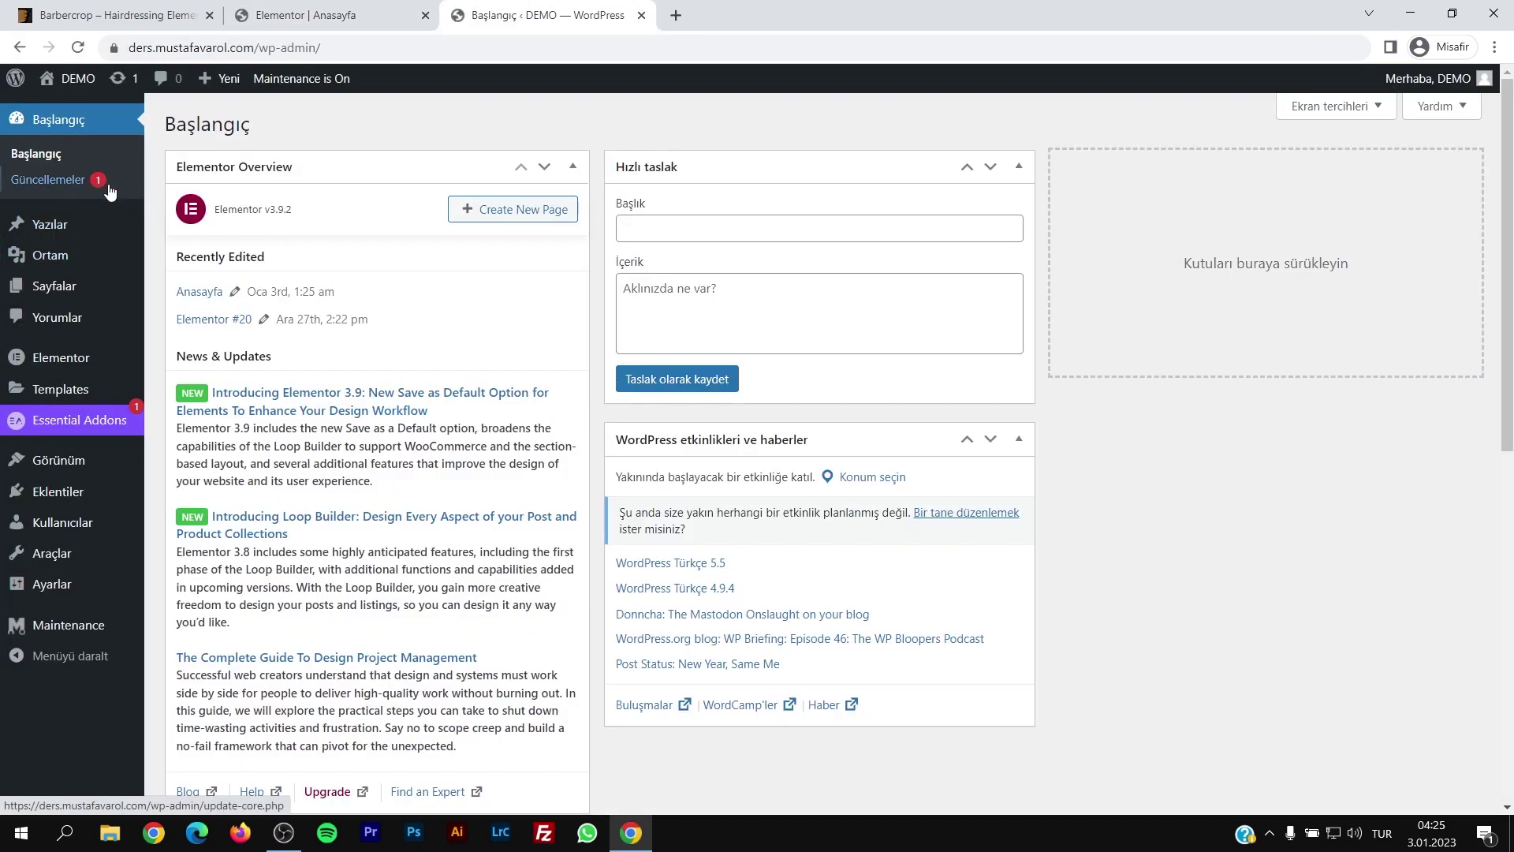
{"action": "mouse_move", "coordinate": [51, 585]}
{"action": "left_click", "coordinate": [169, 638]}
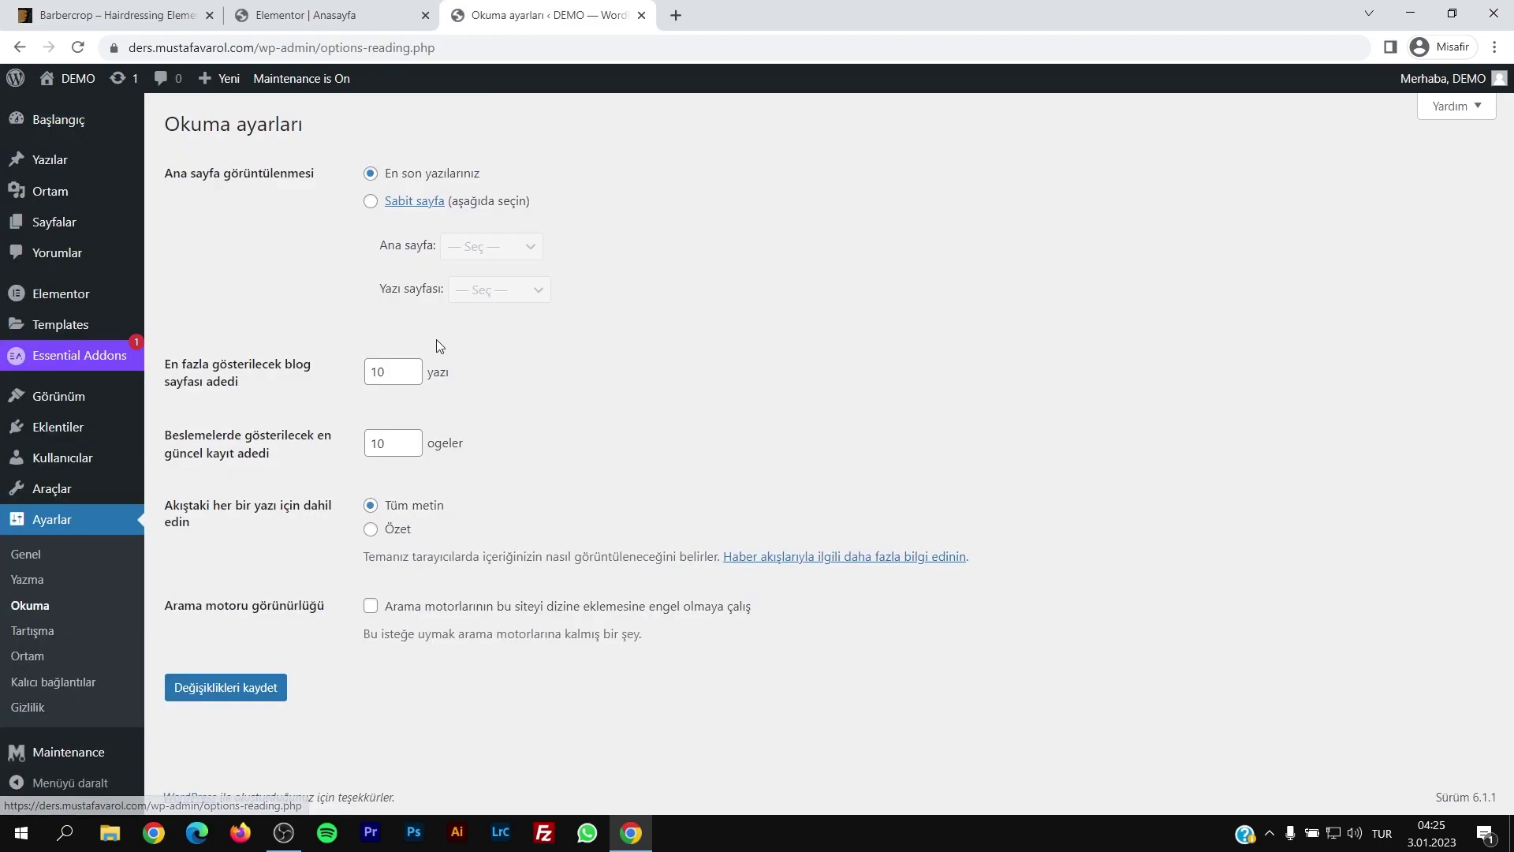
{"action": "left_click", "coordinate": [368, 206]}
{"action": "left_click", "coordinate": [490, 246]}
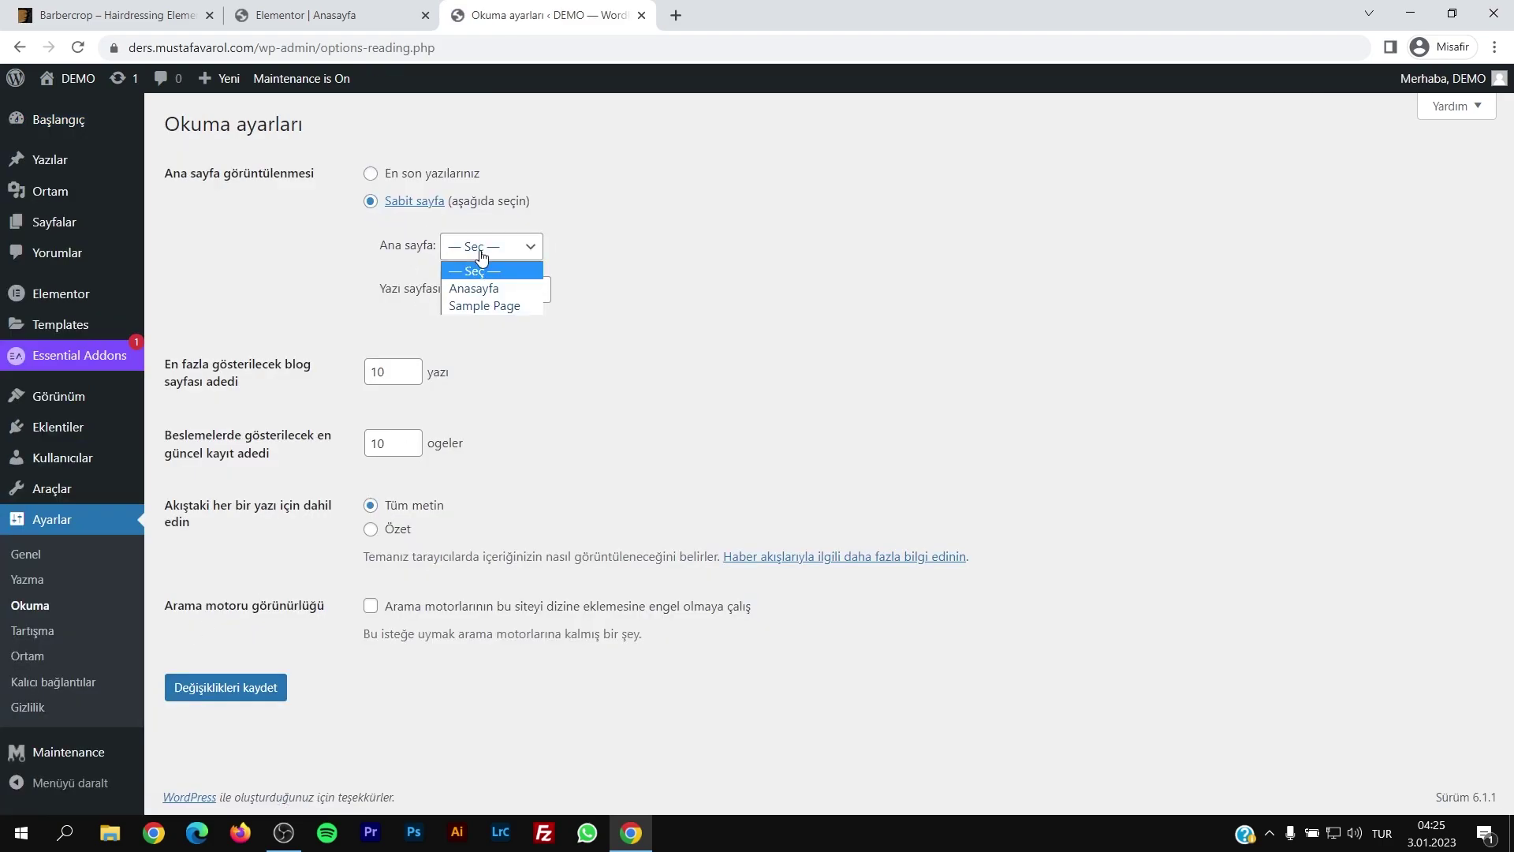
{"action": "left_click", "coordinate": [481, 290]}
{"action": "left_click", "coordinate": [330, 280]}
{"action": "left_click", "coordinate": [234, 683]}
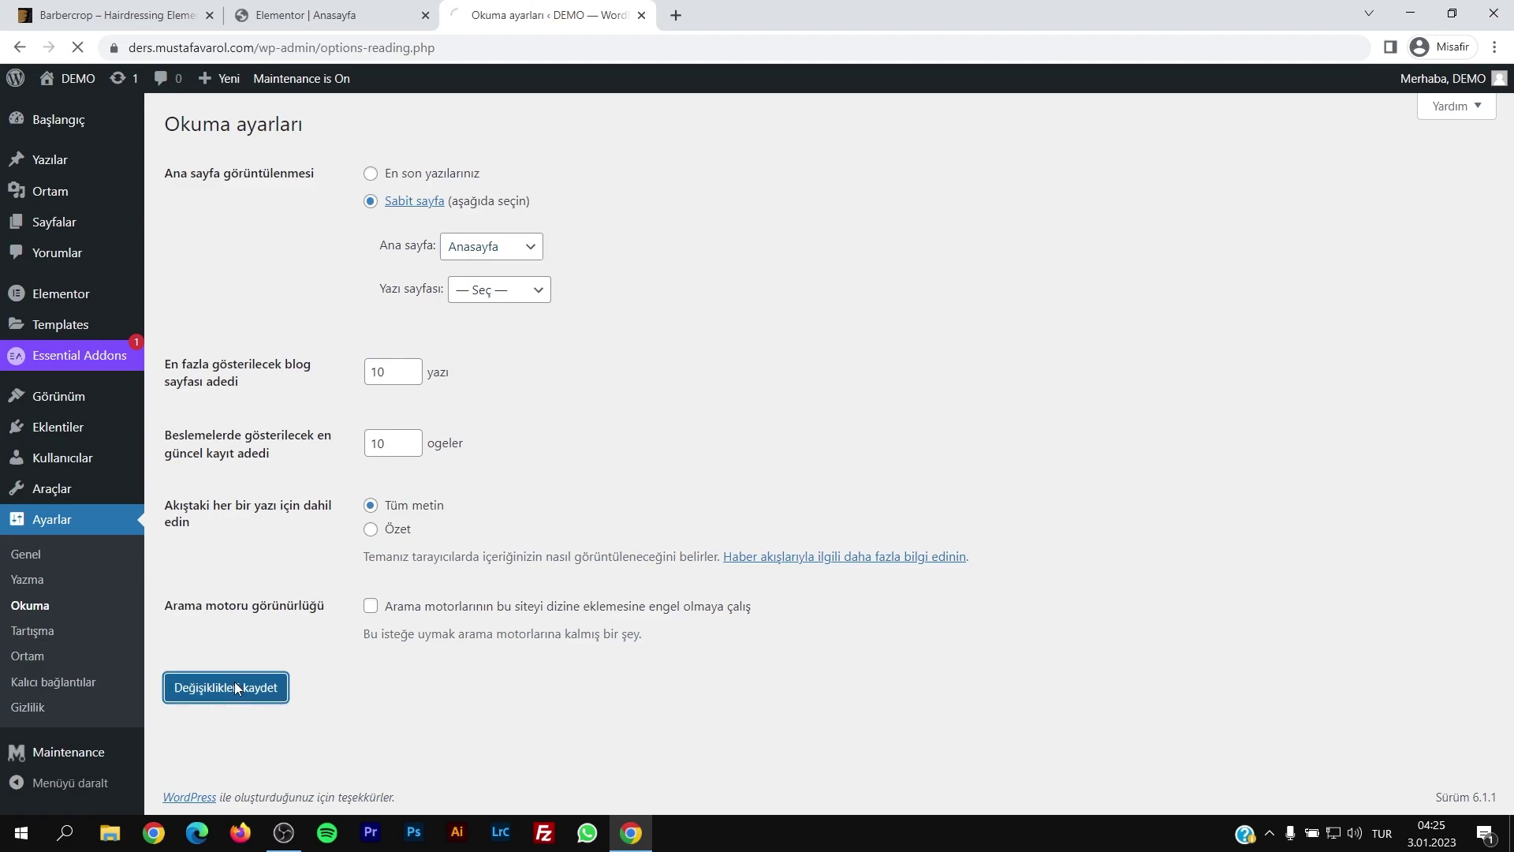
Step: Switch permalinks to the 'Yazı ismi' post-name structure and save
{"action": "left_click", "coordinate": [83, 683]}
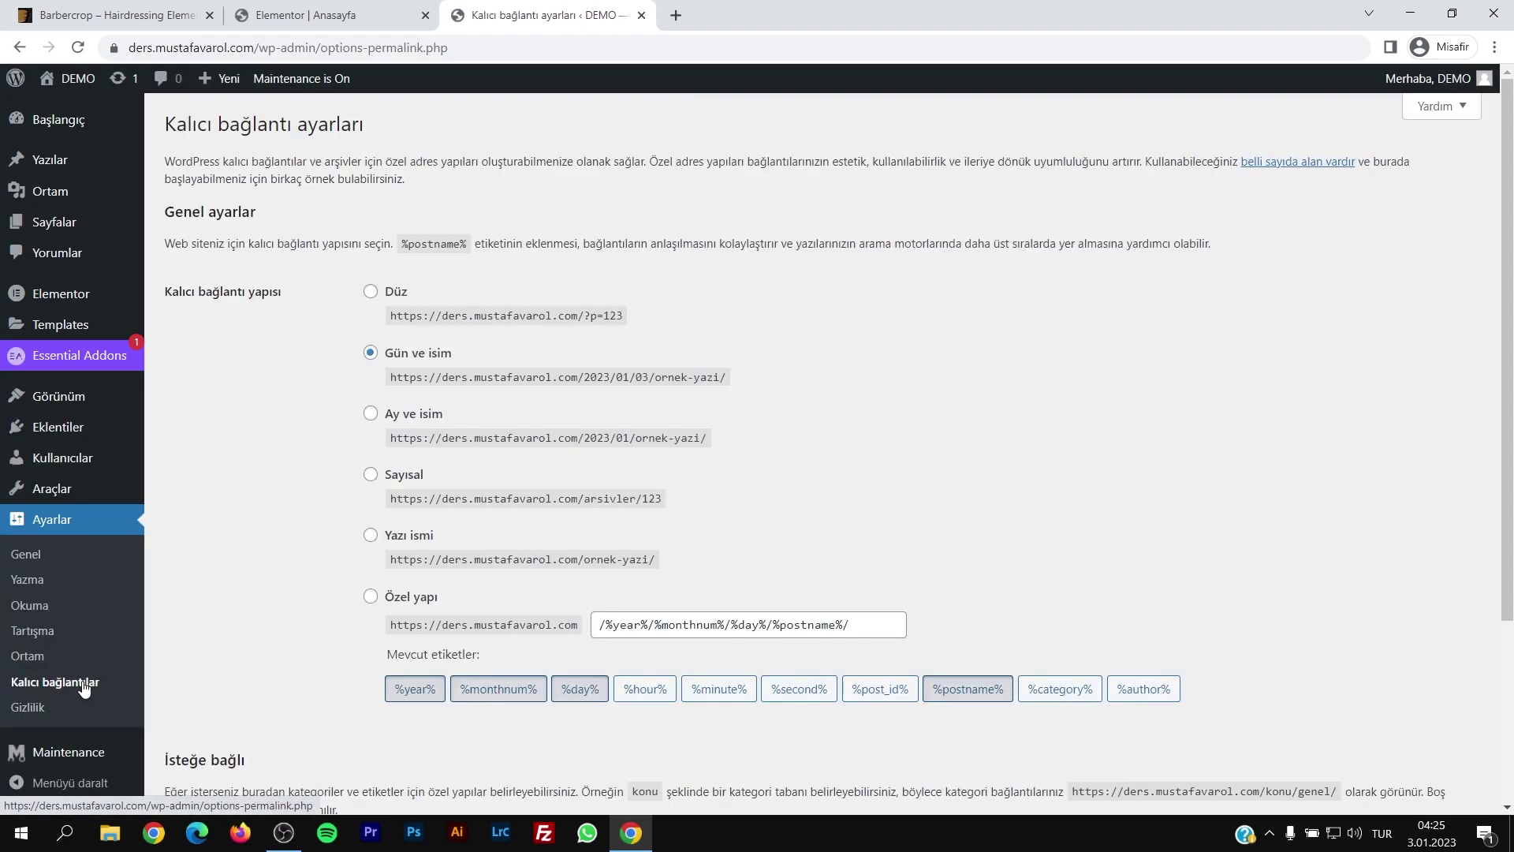
{"action": "left_click", "coordinate": [371, 536]}
{"action": "scroll", "coordinate": [380, 602], "scroll_direction": "down", "scroll_amount": 4}
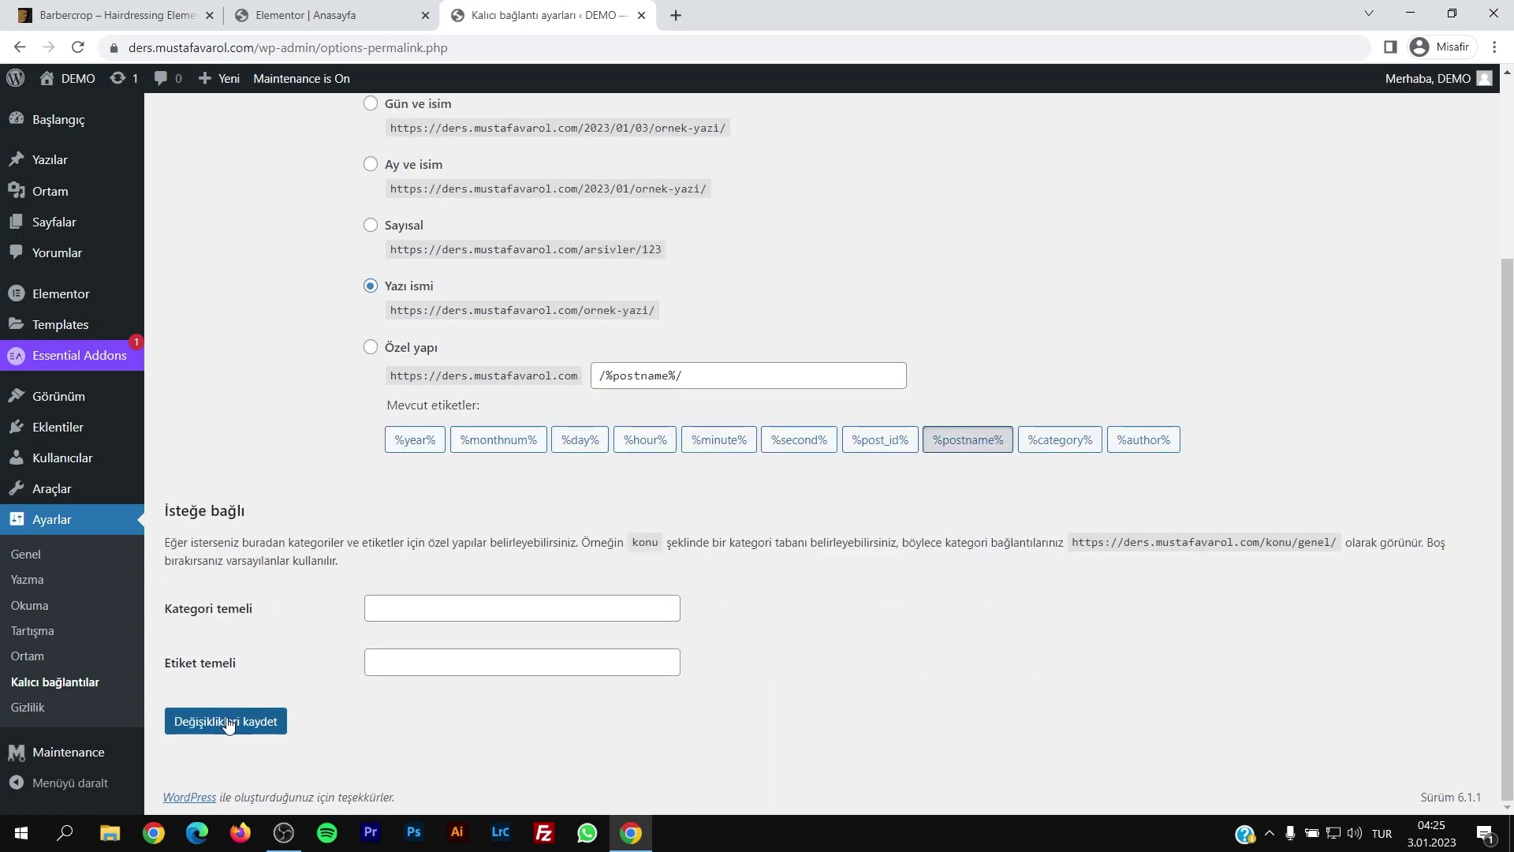
{"action": "left_click", "coordinate": [228, 719]}
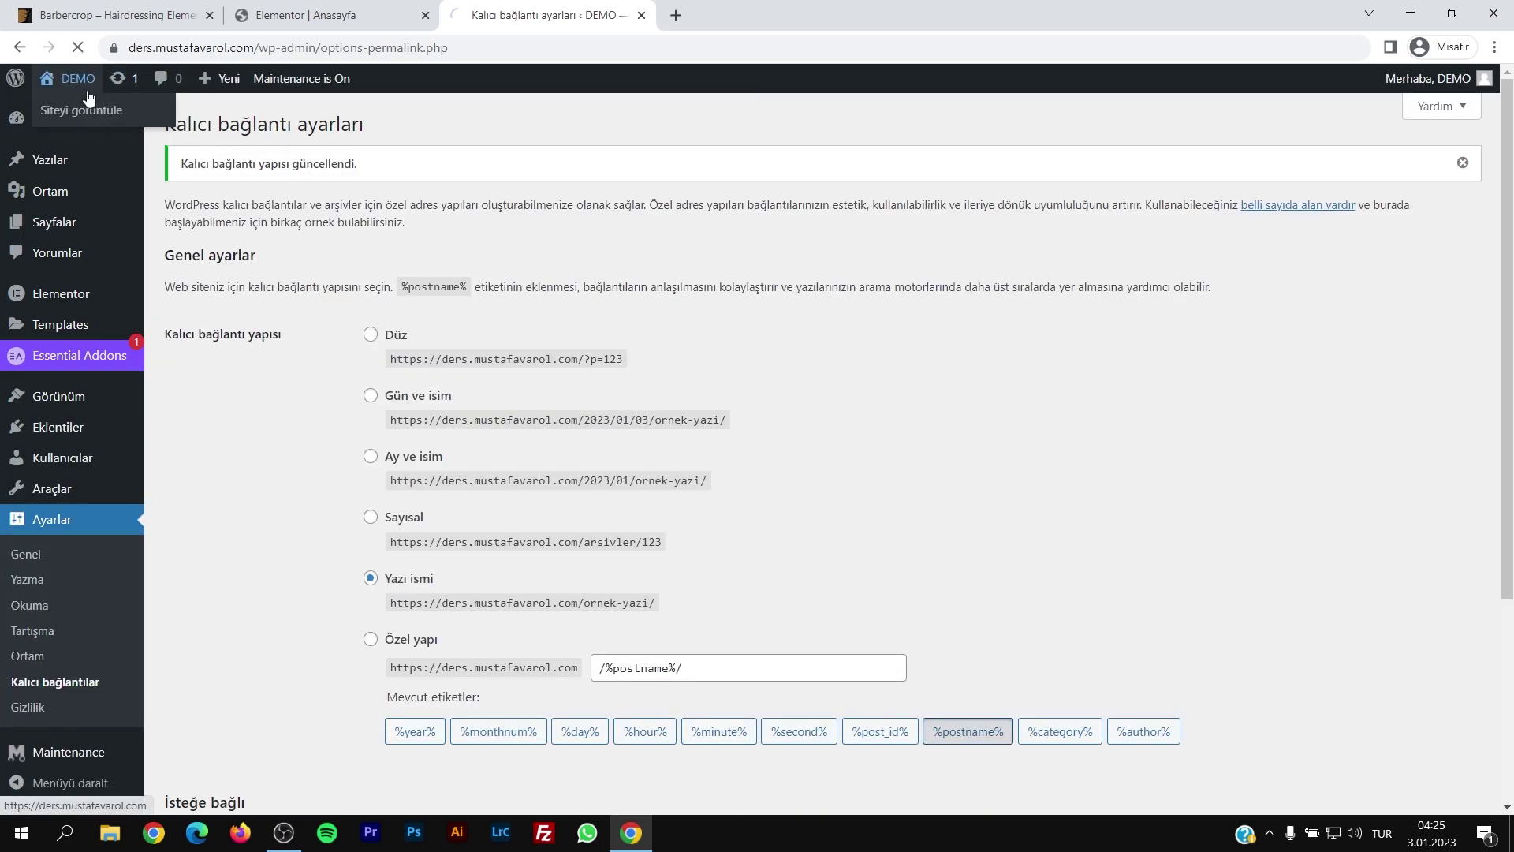
Step: View the live front page, then return to the home page's Elementor editor
{"action": "left_click", "coordinate": [83, 98]}
{"action": "scroll", "coordinate": [1488, 181], "scroll_direction": "down", "scroll_amount": 20}
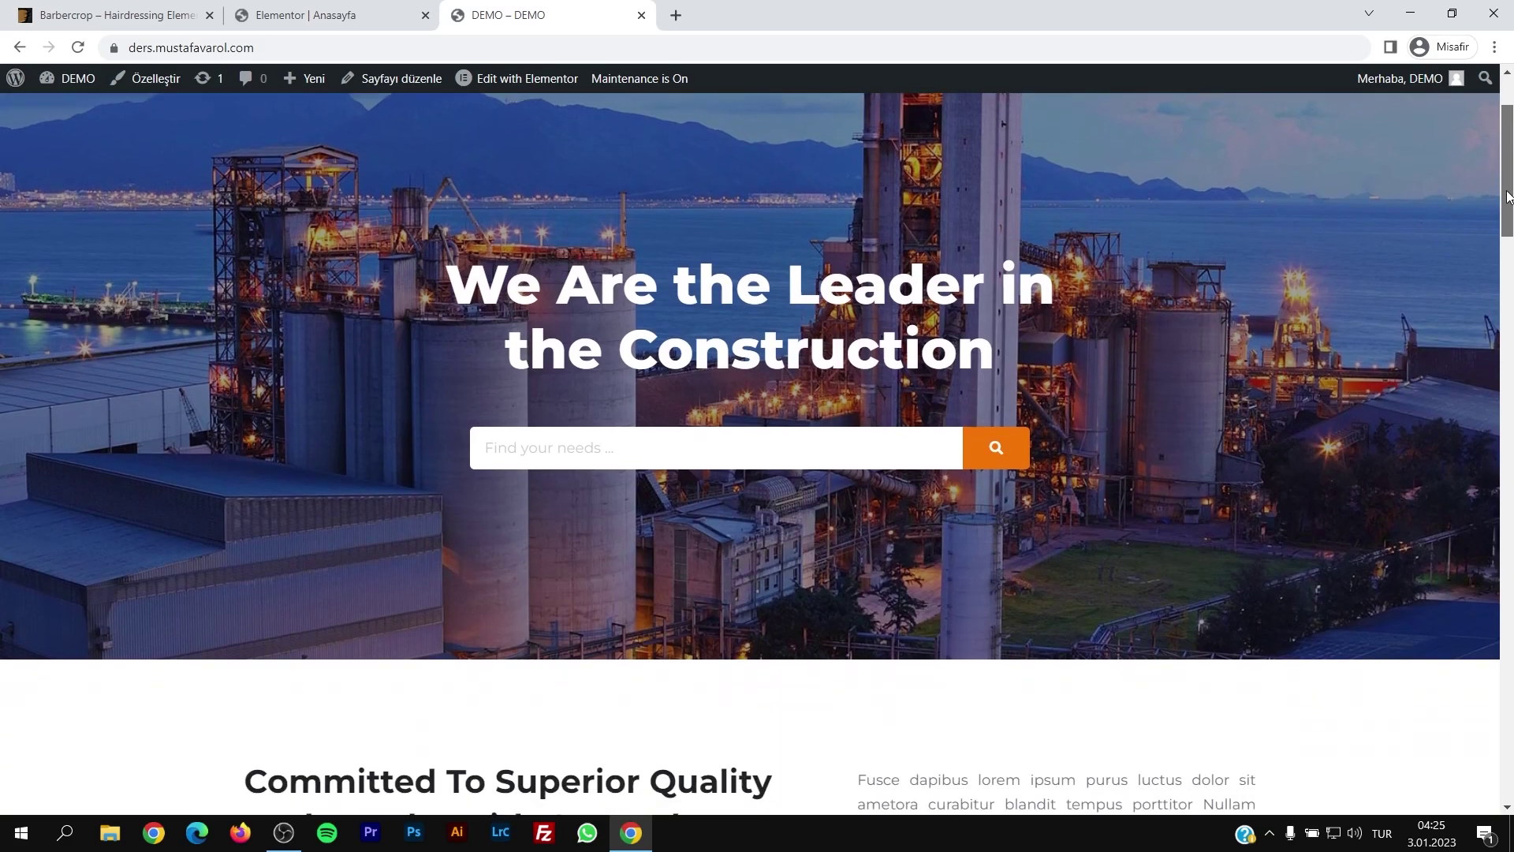
{"action": "scroll", "coordinate": [1453, 687], "scroll_direction": "down", "scroll_amount": 5}
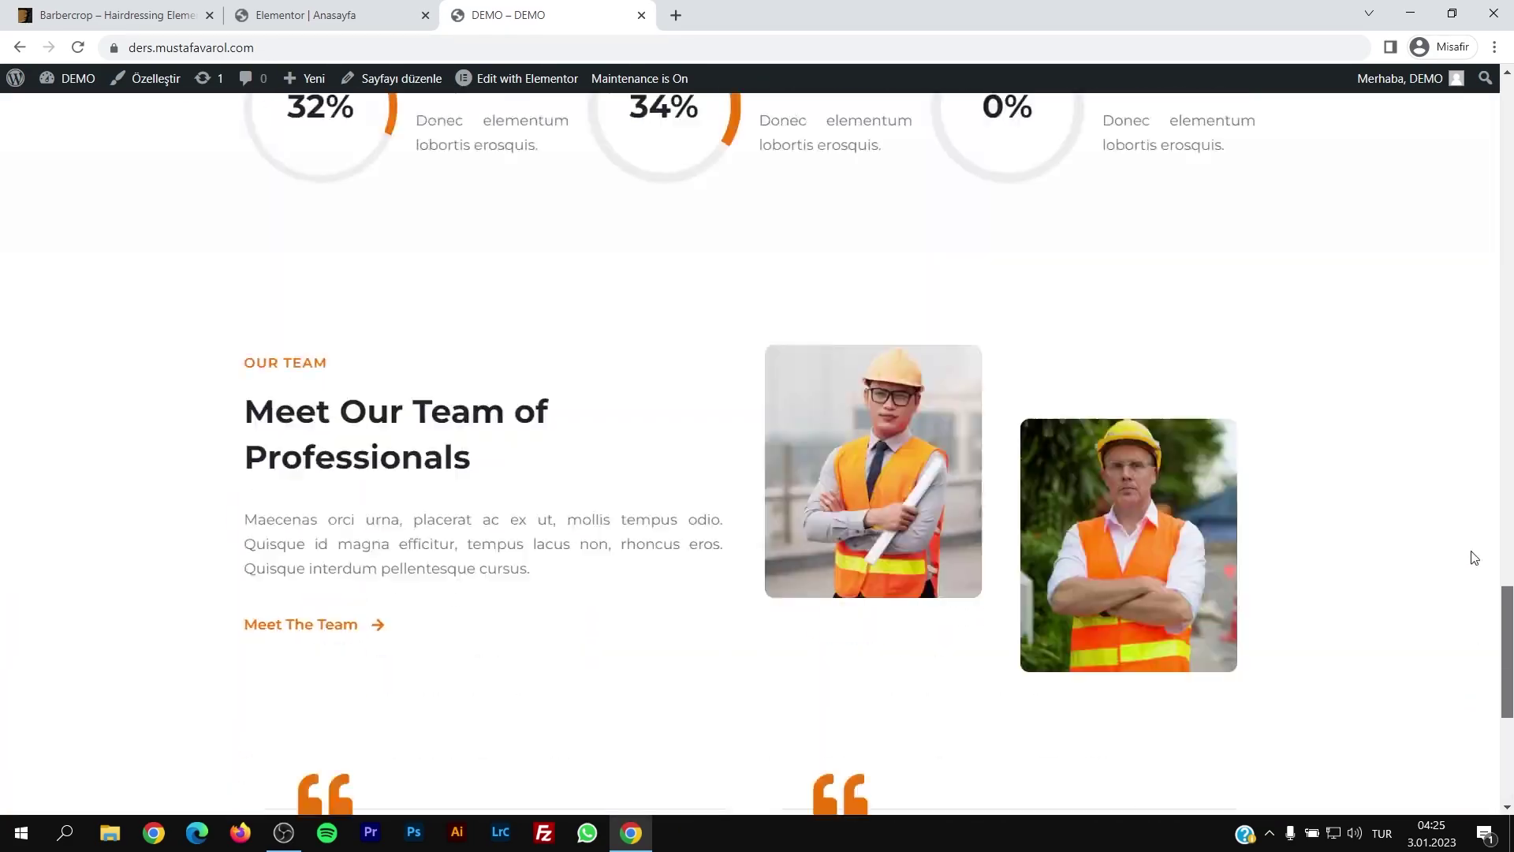
{"action": "scroll", "coordinate": [1473, 602], "scroll_direction": "up", "scroll_amount": 20}
{"action": "left_click", "coordinate": [348, 15]}
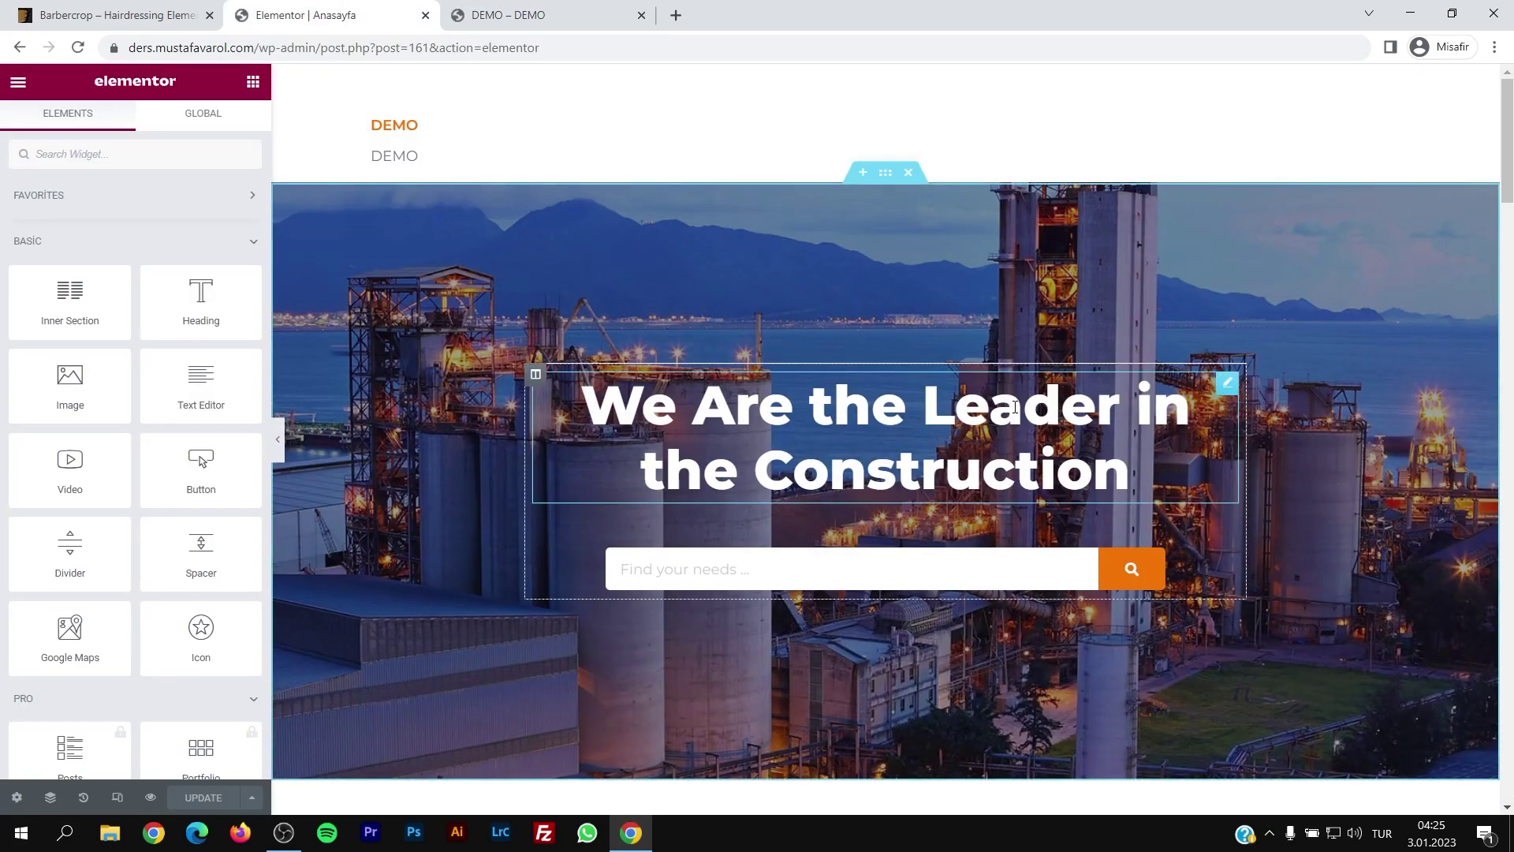
Step: Inspect the hero, Committed To Superior Quality and service headings on the home page
{"action": "left_click", "coordinate": [735, 403]}
{"action": "scroll", "coordinate": [670, 442], "scroll_direction": "down", "scroll_amount": 6}
{"action": "left_click", "coordinate": [616, 463]}
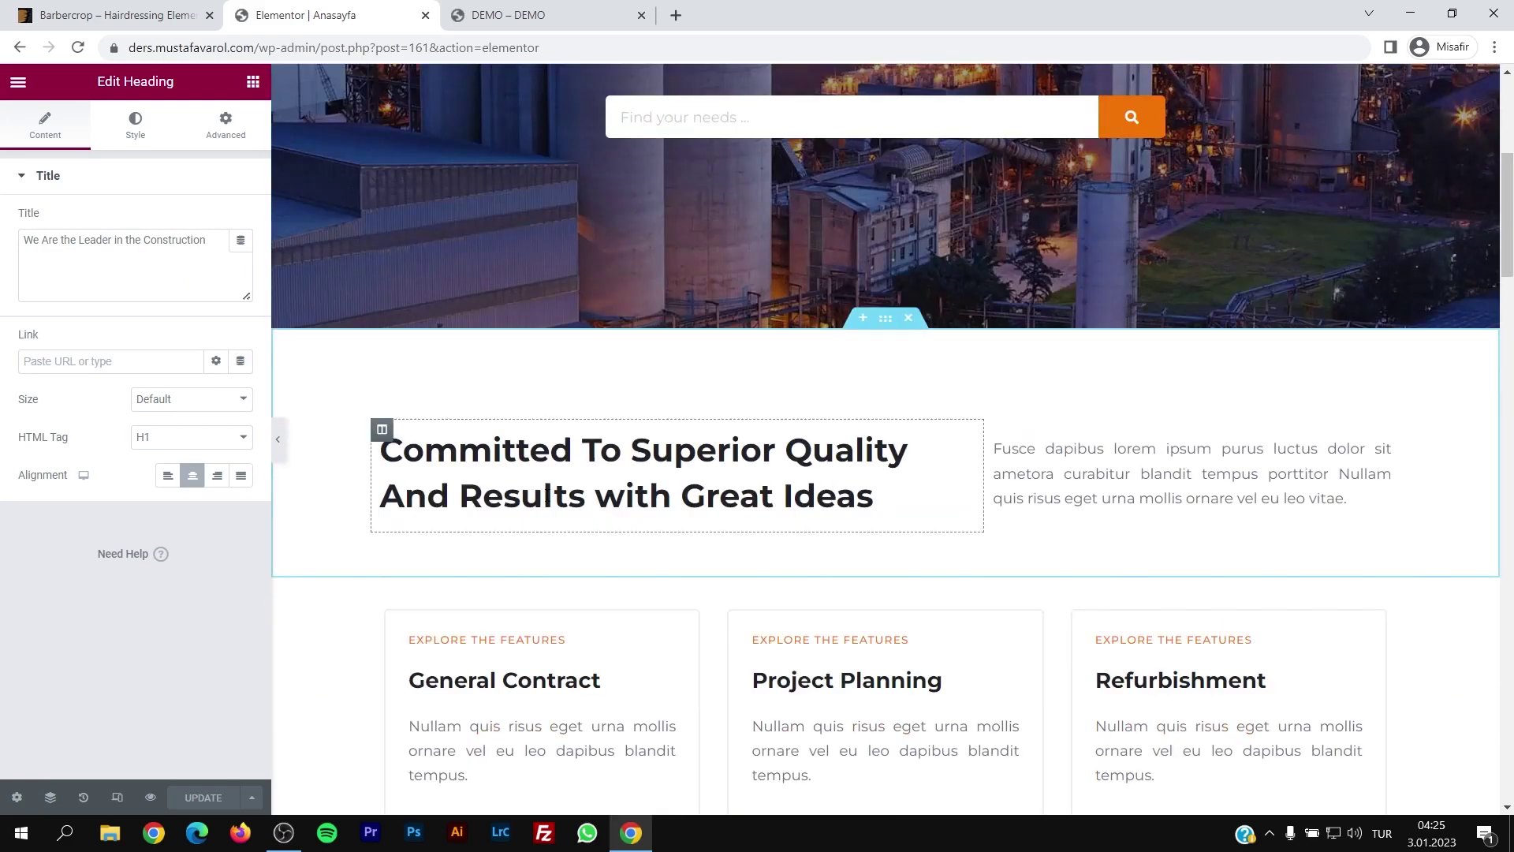
{"action": "left_click", "coordinate": [1025, 473]}
{"action": "scroll", "coordinate": [960, 500], "scroll_direction": "down", "scroll_amount": 5}
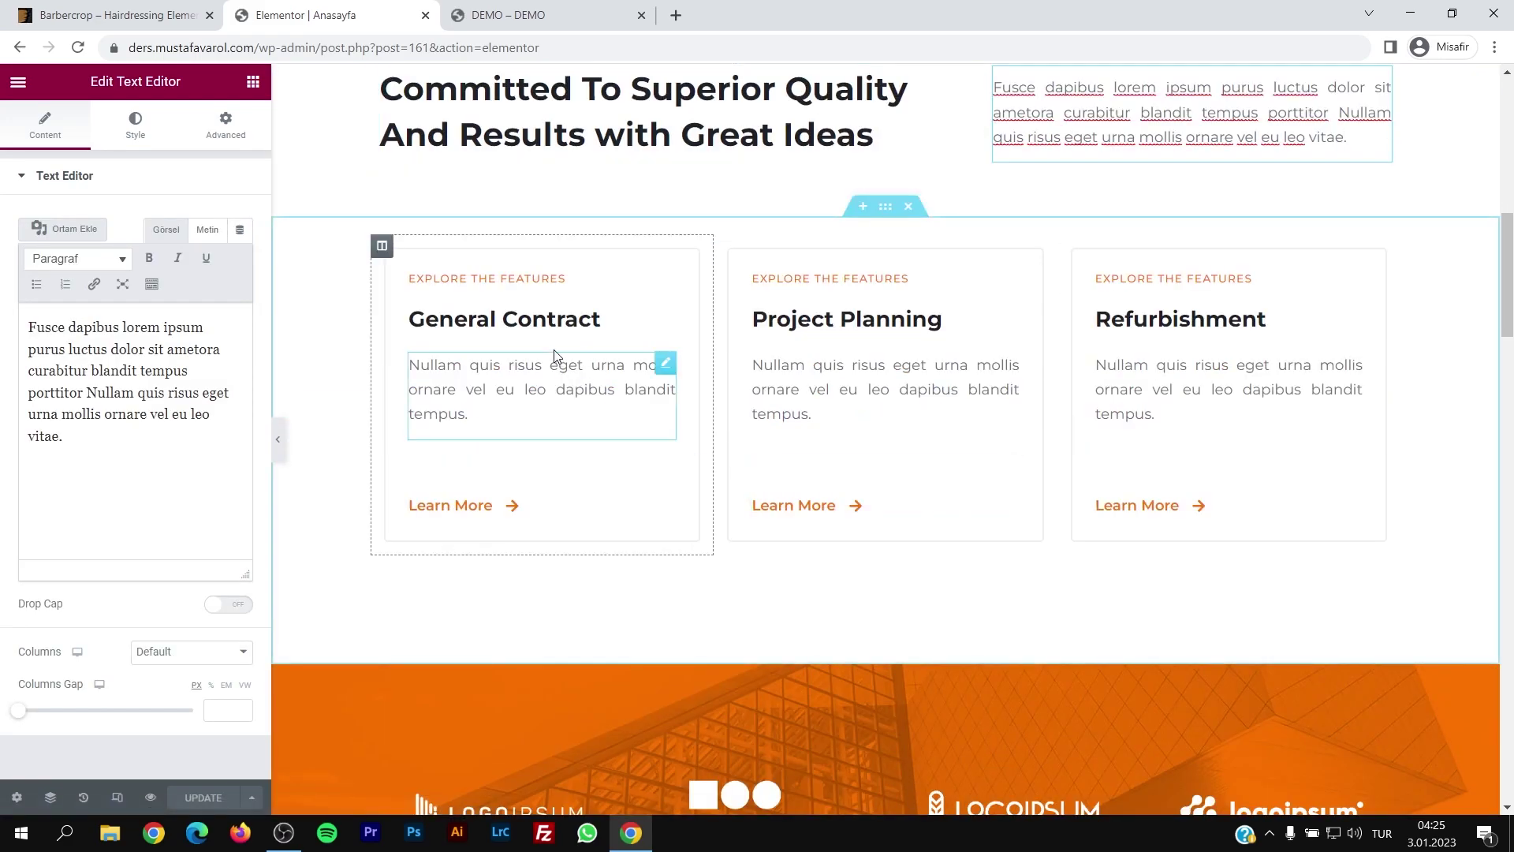
{"action": "left_click", "coordinate": [541, 331]}
{"action": "left_click", "coordinate": [977, 322]}
{"action": "left_click", "coordinate": [1293, 320]}
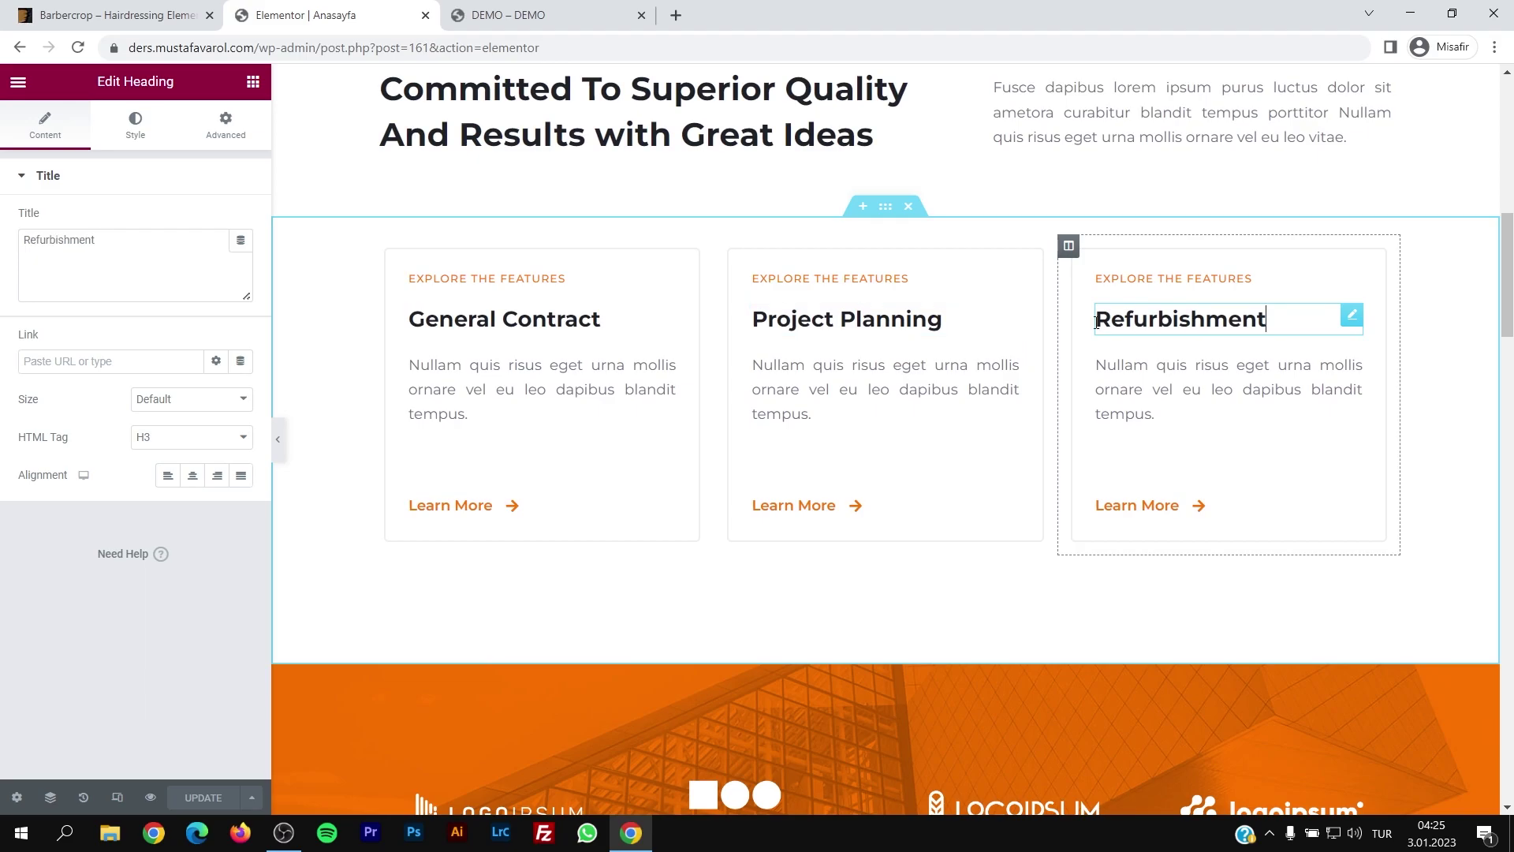
{"action": "scroll", "coordinate": [859, 401], "scroll_direction": "up", "scroll_amount": 5}
{"action": "scroll", "coordinate": [680, 410], "scroll_direction": "down", "scroll_amount": 10}
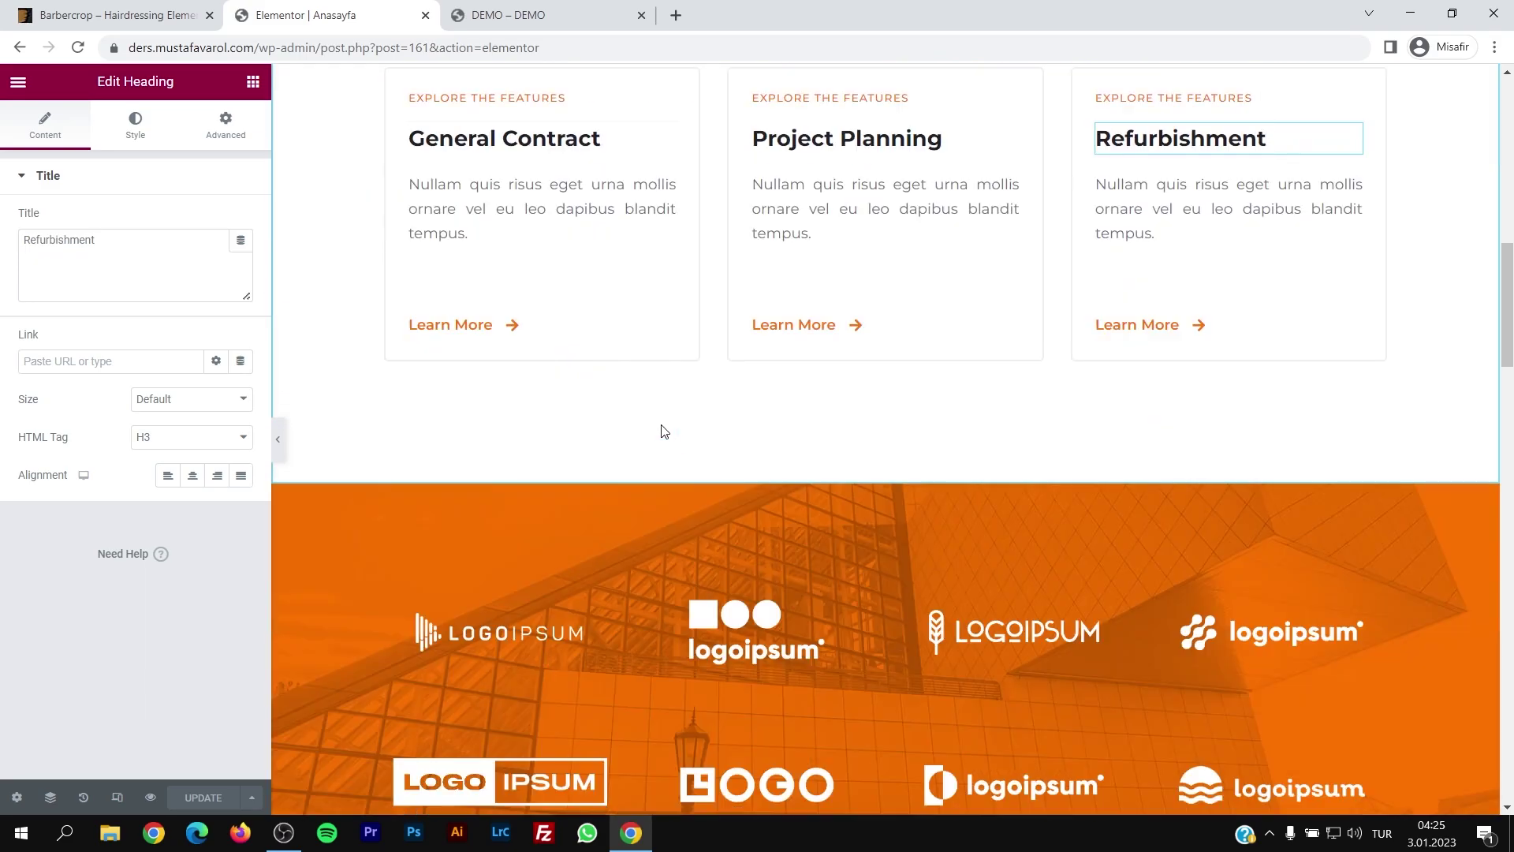
{"action": "scroll", "coordinate": [789, 457], "scroll_direction": "down", "scroll_amount": 5}
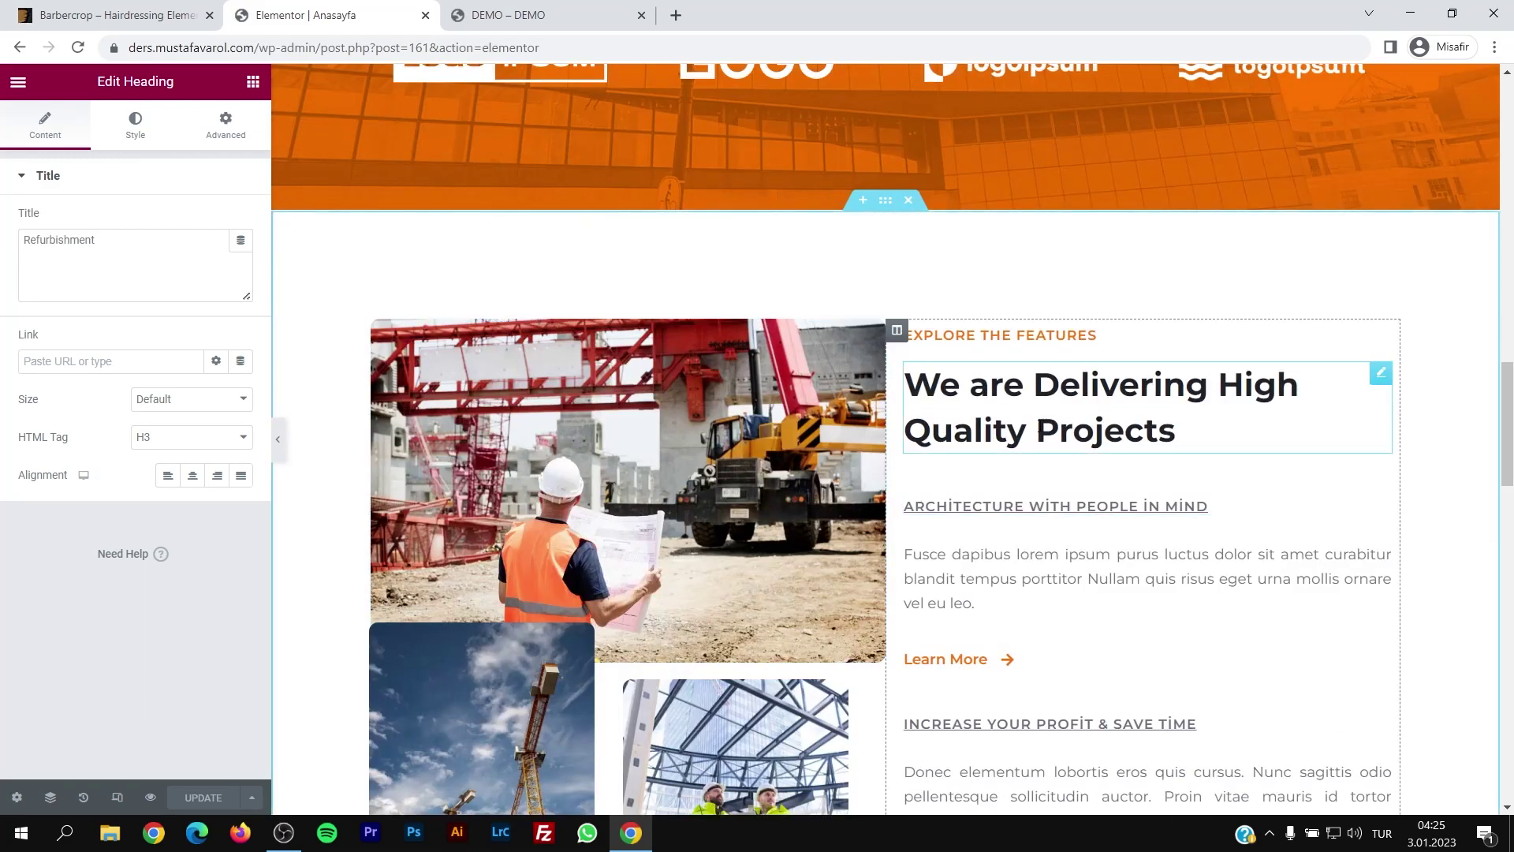
{"action": "scroll", "coordinate": [1028, 425], "scroll_direction": "up", "scroll_amount": 5}
{"action": "scroll", "coordinate": [1028, 426], "scroll_direction": "up", "scroll_amount": 10}
Step: Change the hero title to 'Yeni Şantiye'
{"action": "left_click", "coordinate": [1031, 433]}
{"action": "triple_click", "coordinate": [92, 241]}
{"action": "type", "text": "Y"}
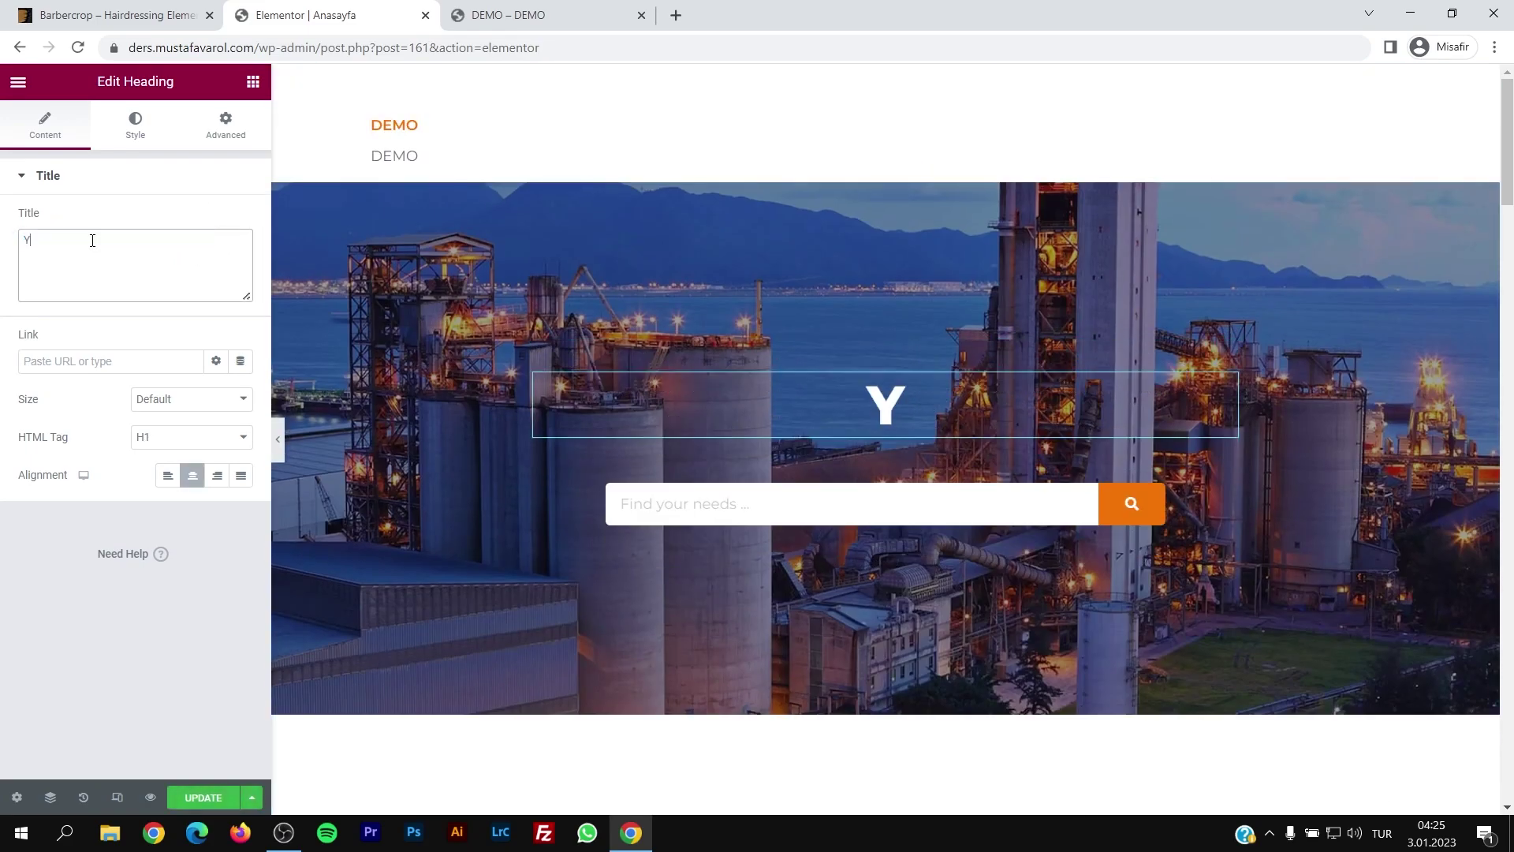
{"action": "type", "text": "eni Şantiye"}
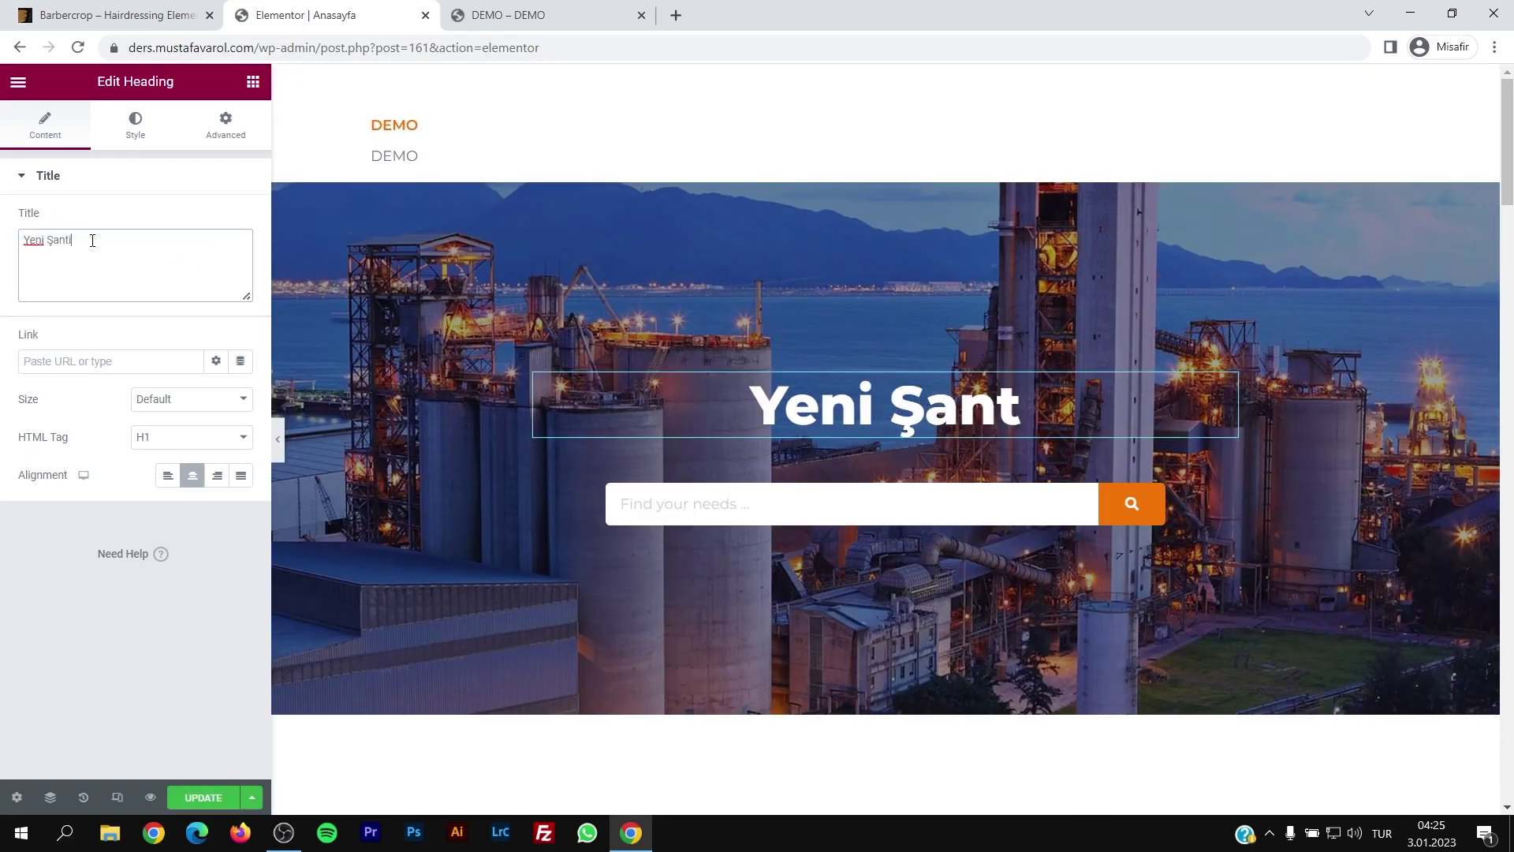
Step: Set the hero search placeholder to 'arama yapınzı' and update the page
{"action": "left_click", "coordinate": [729, 510]}
{"action": "triple_click", "coordinate": [224, 258]}
{"action": "type", "text": "arama yapınzı"}
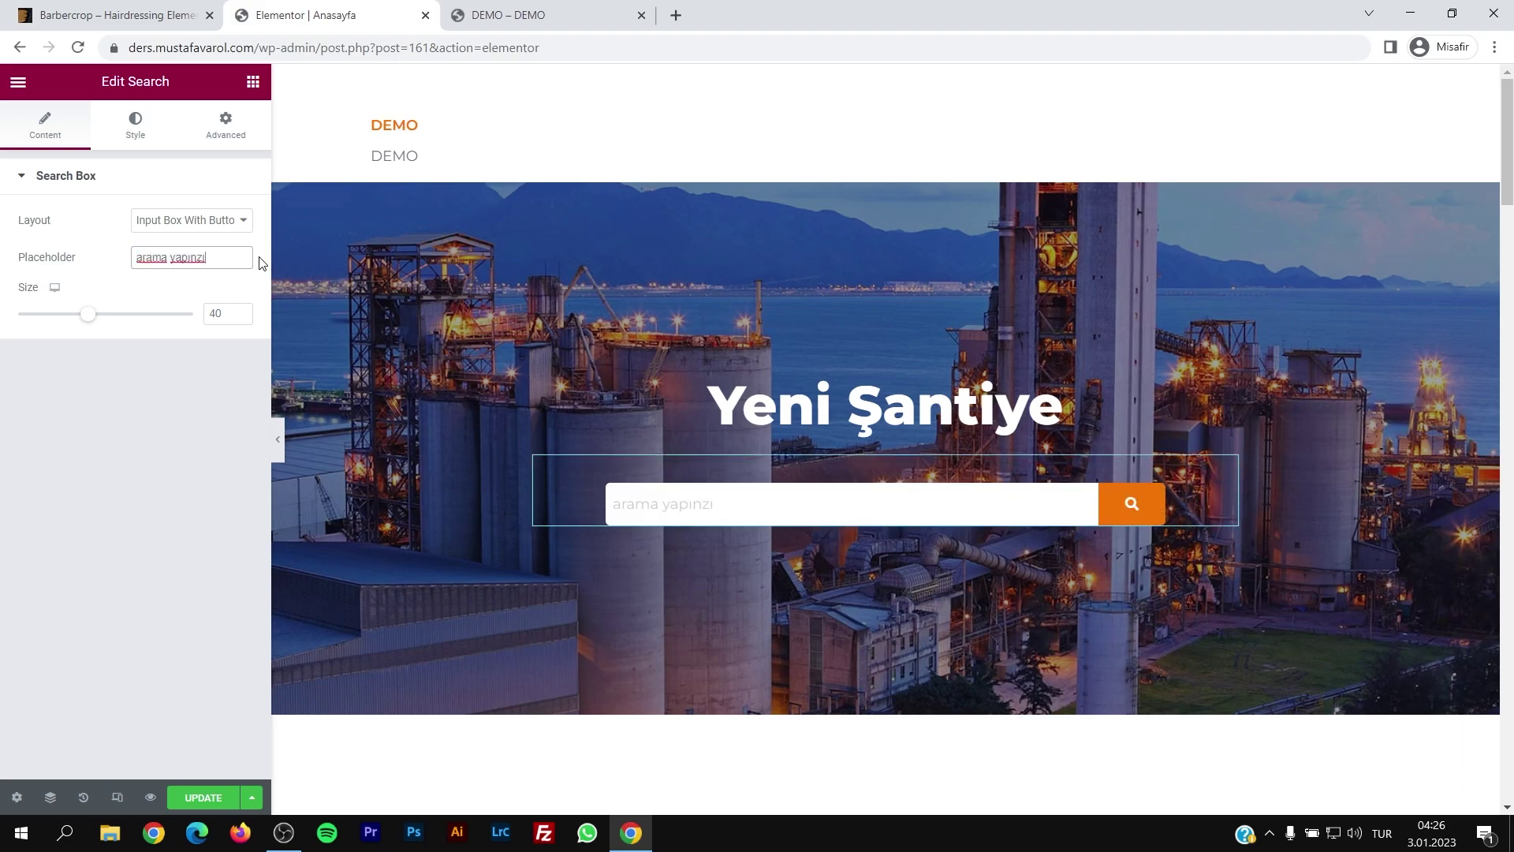
{"action": "left_click", "coordinate": [136, 299]}
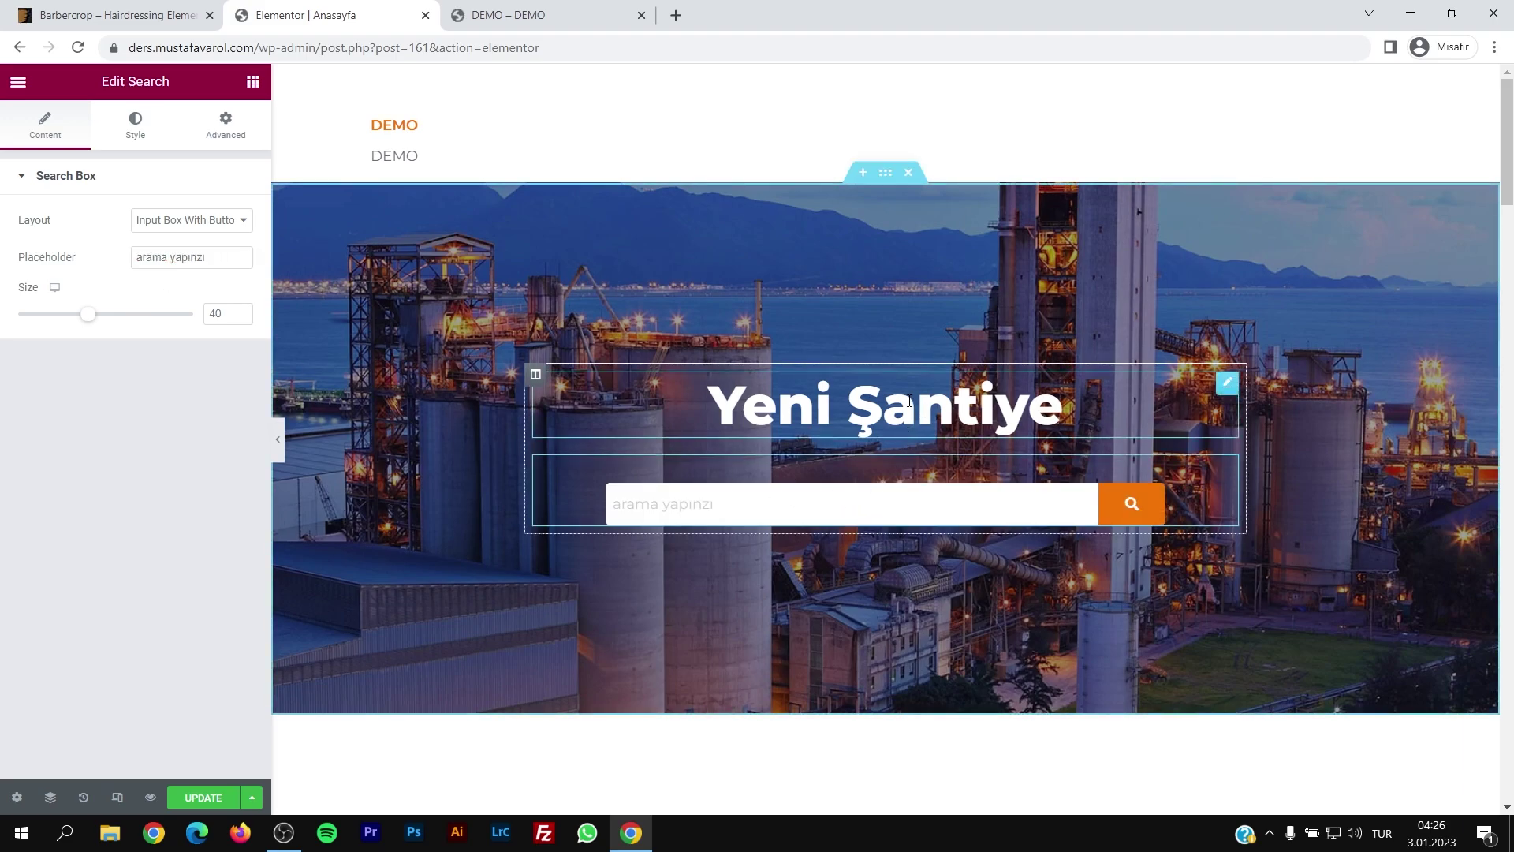
{"action": "scroll", "coordinate": [909, 401], "scroll_direction": "down", "scroll_amount": 3}
{"action": "left_click", "coordinate": [201, 798]}
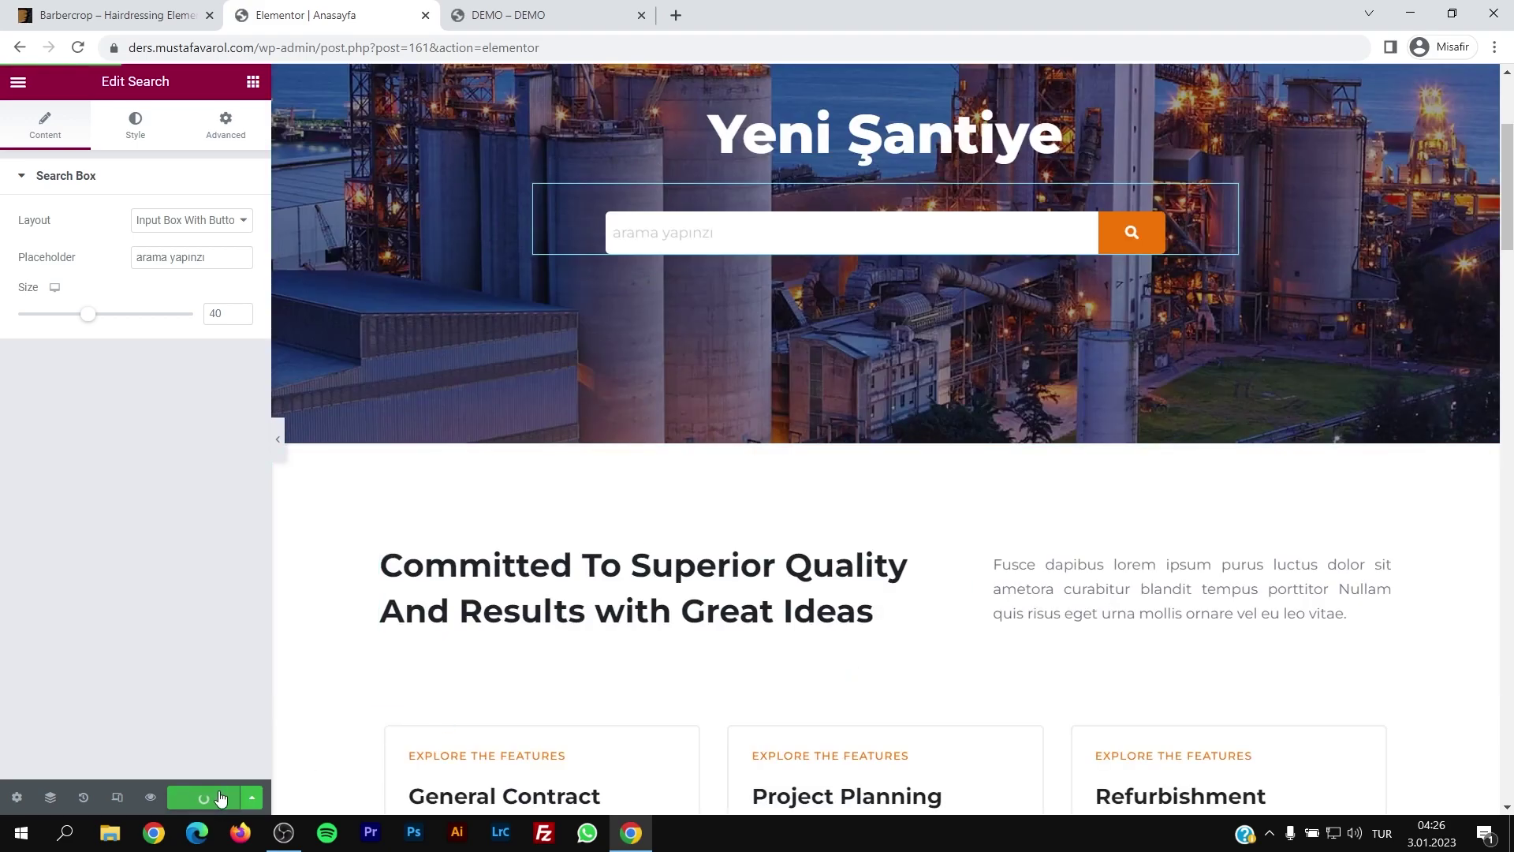
{"action": "left_click", "coordinate": [508, 15]}
Step: Reload the live site and check the 'Yeni Şantiye' hero title and new search placeholder
{"action": "key", "text": "F5"}
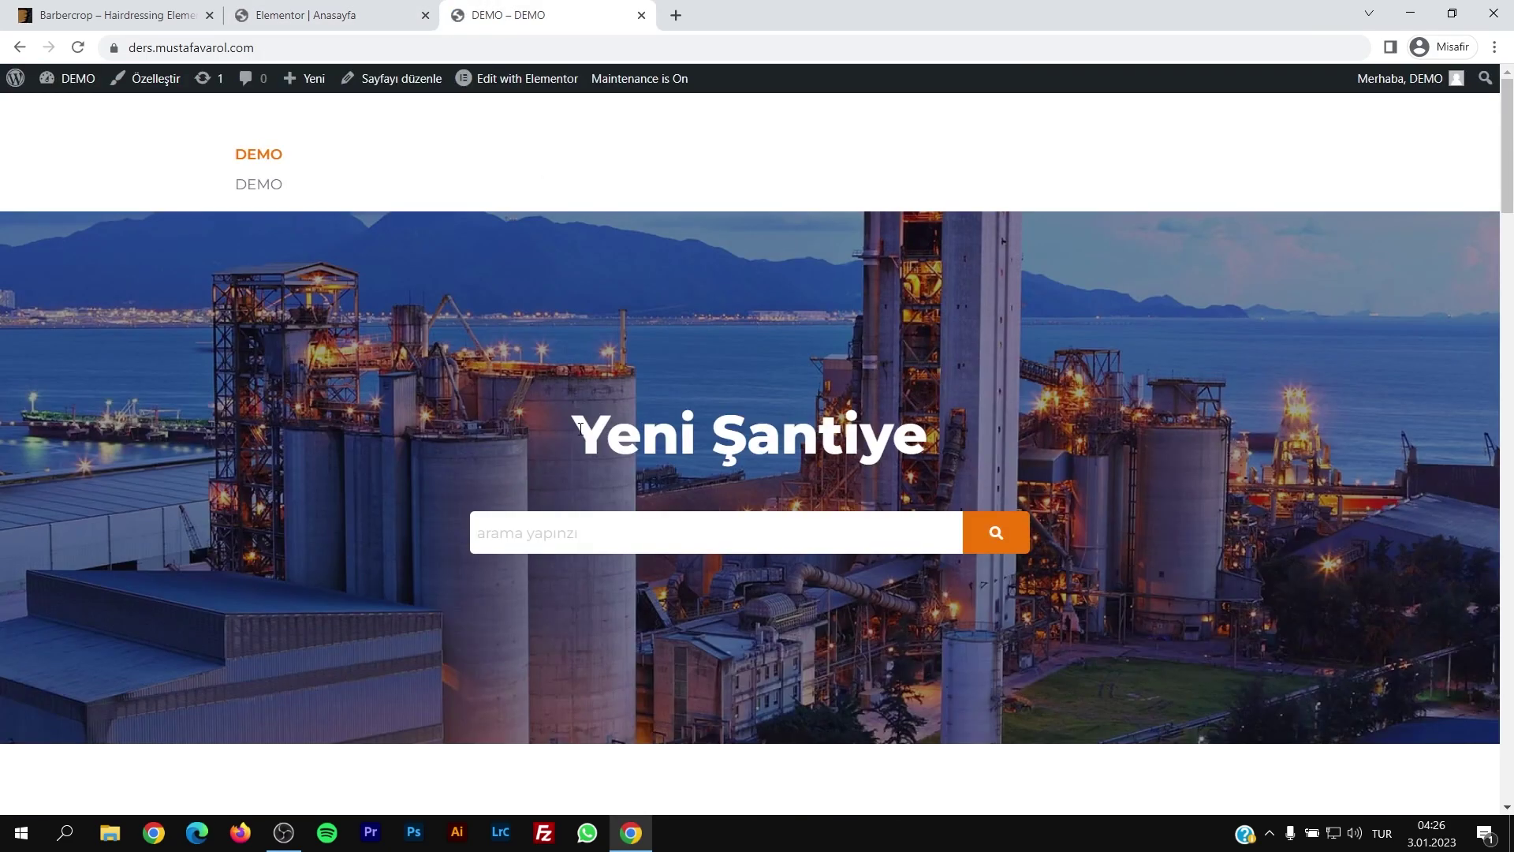
{"action": "left_click_drag", "start_coordinate": [566, 434], "coordinate": [1028, 439]}
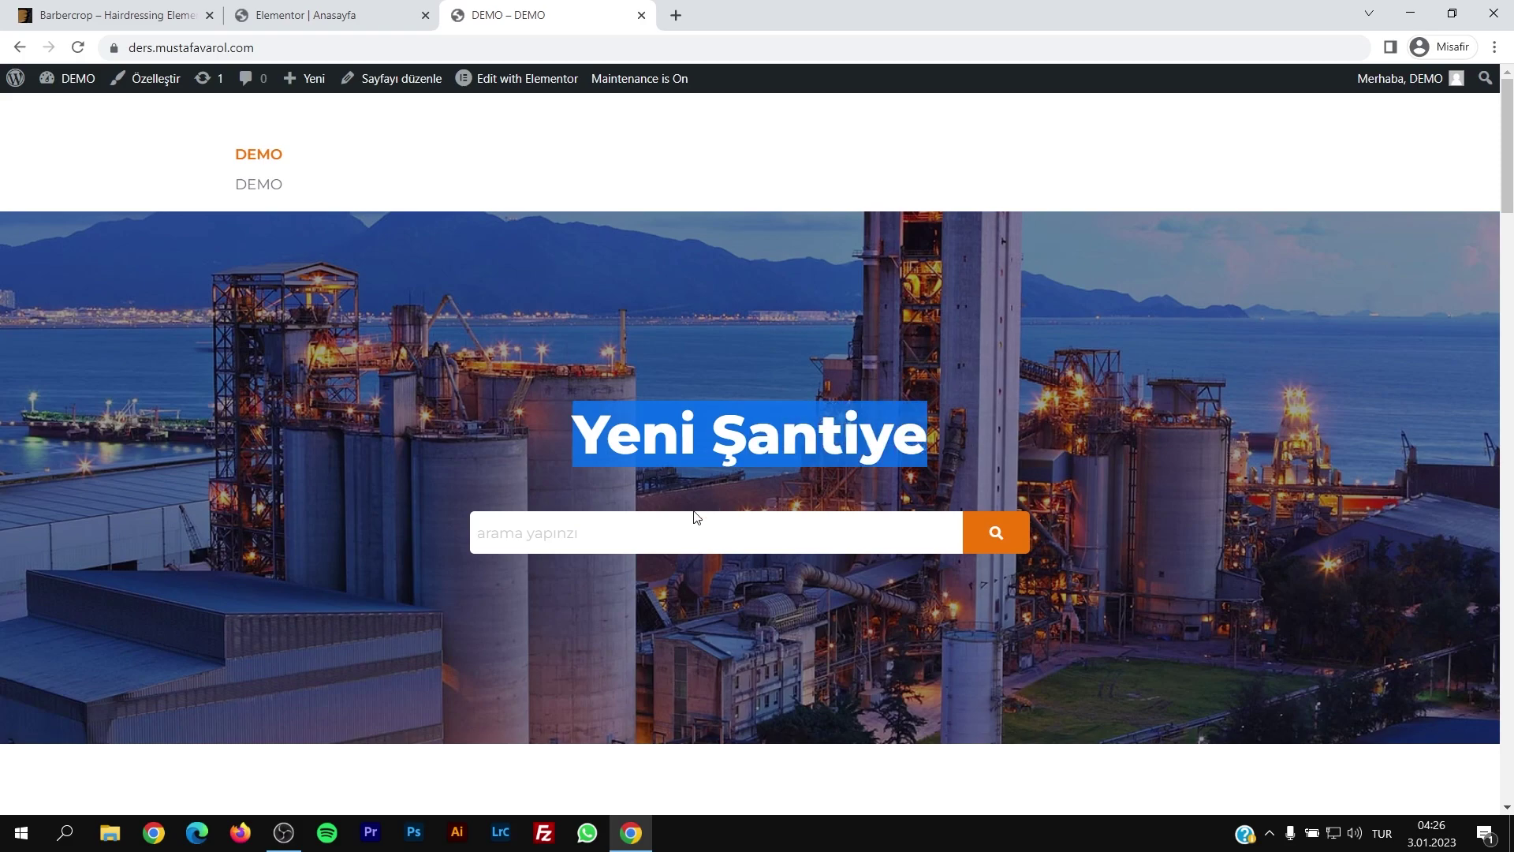
{"action": "left_click", "coordinate": [573, 533]}
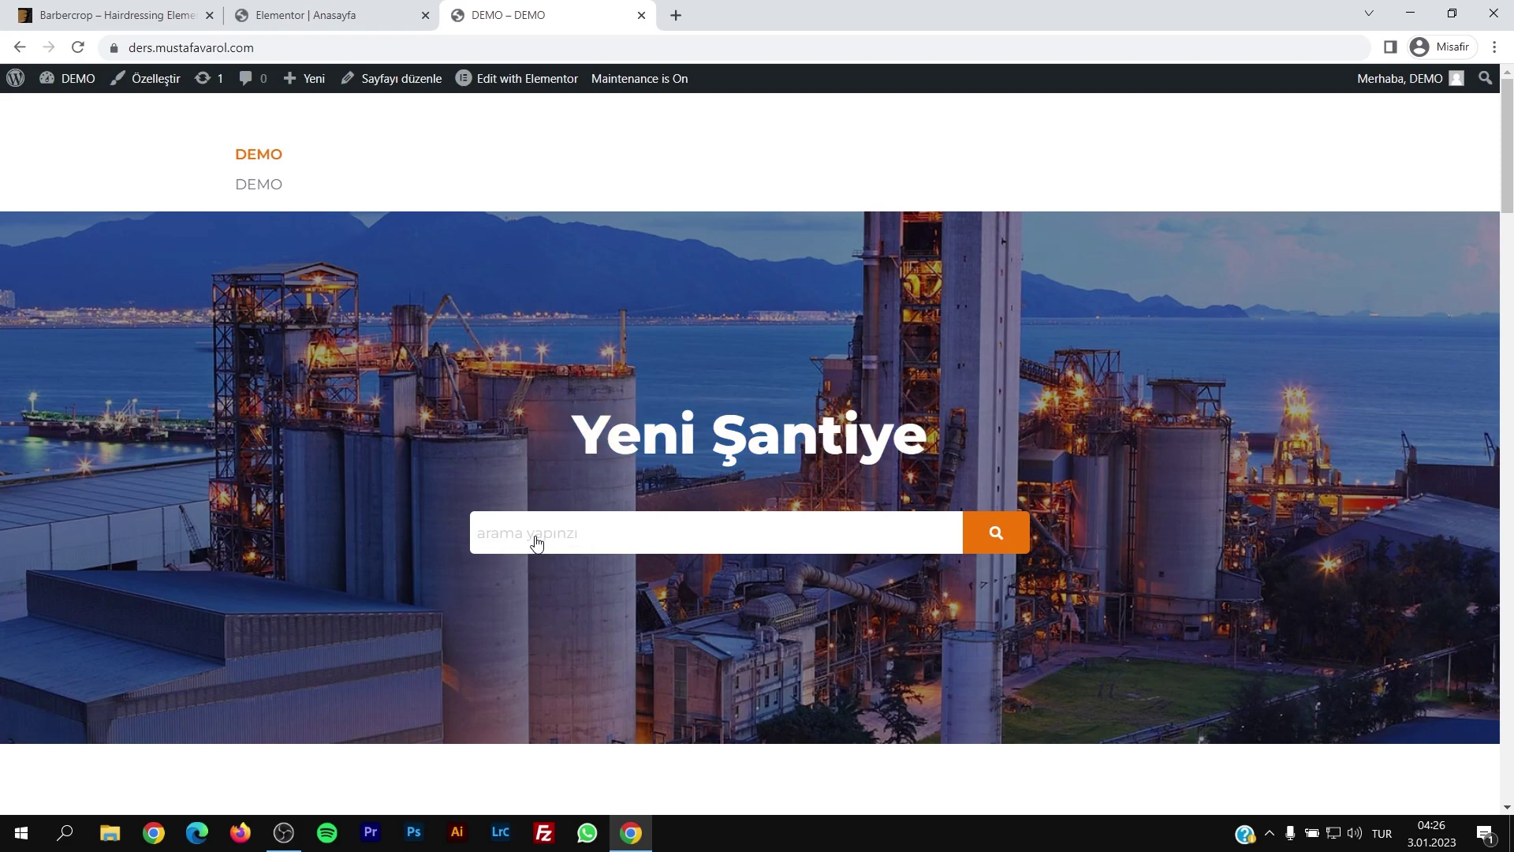
{"action": "scroll", "coordinate": [537, 542], "scroll_direction": "down", "scroll_amount": 9}
Step: Close the Elementor editor and Barbercrop demo tabs and go to the WordPress dashboard
{"action": "left_click", "coordinate": [316, 6]}
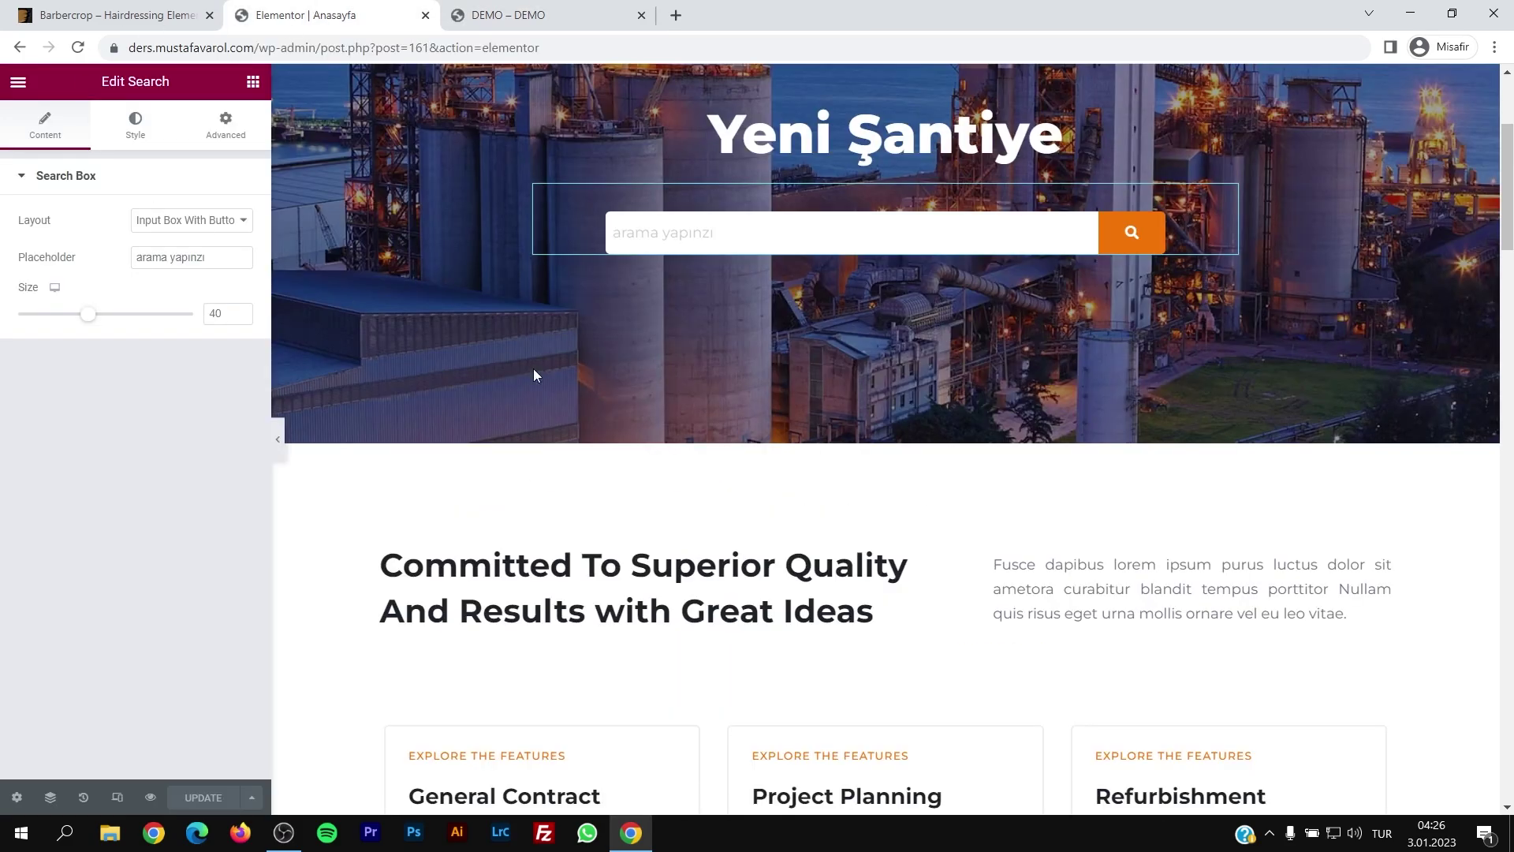
{"action": "left_click", "coordinate": [426, 15]}
{"action": "left_click", "coordinate": [236, 19]}
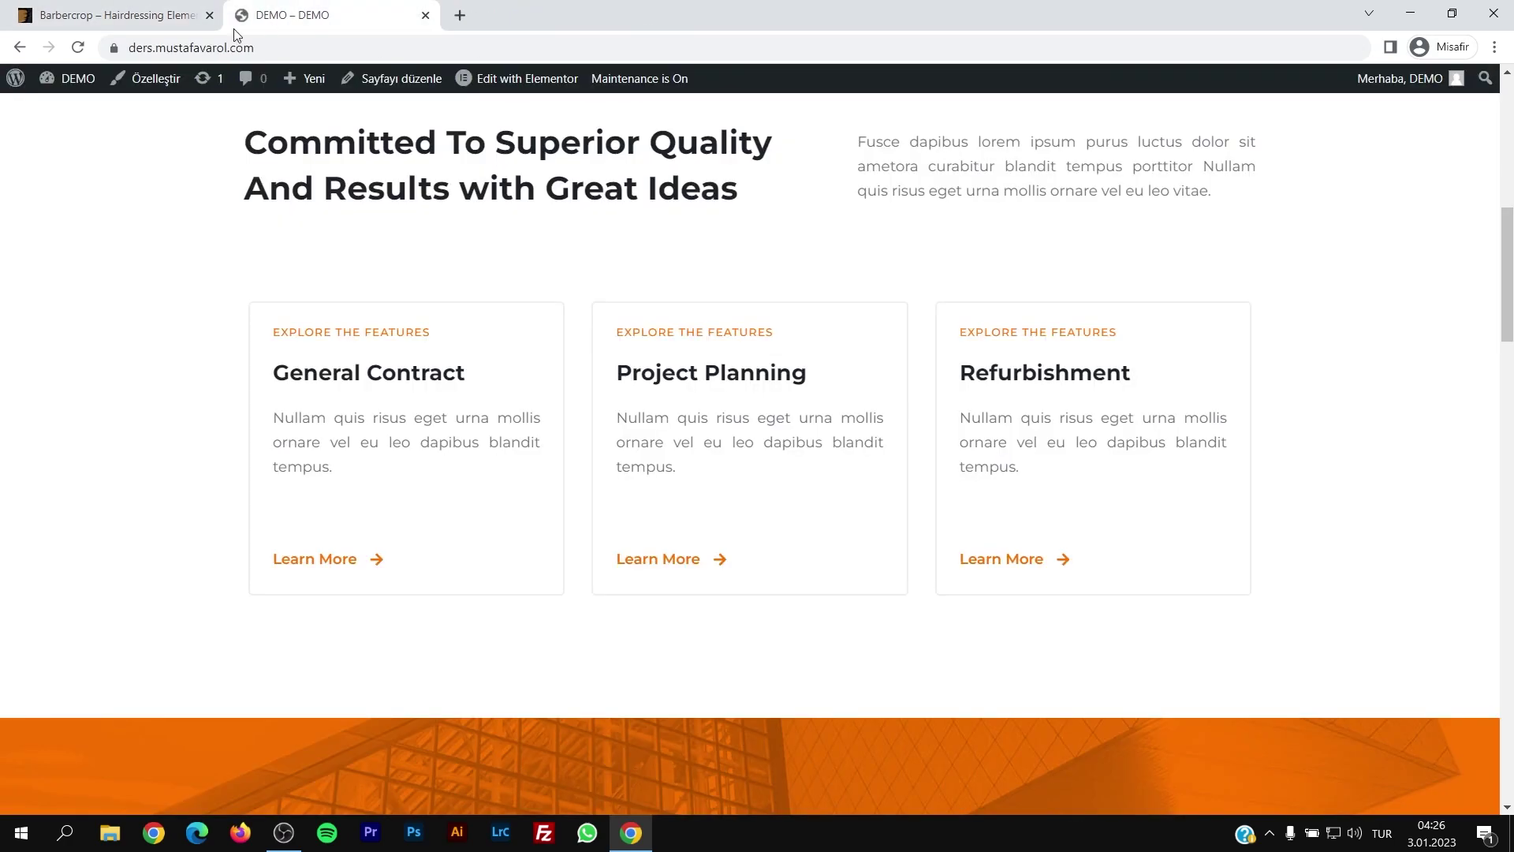
{"action": "left_click", "coordinate": [209, 16]}
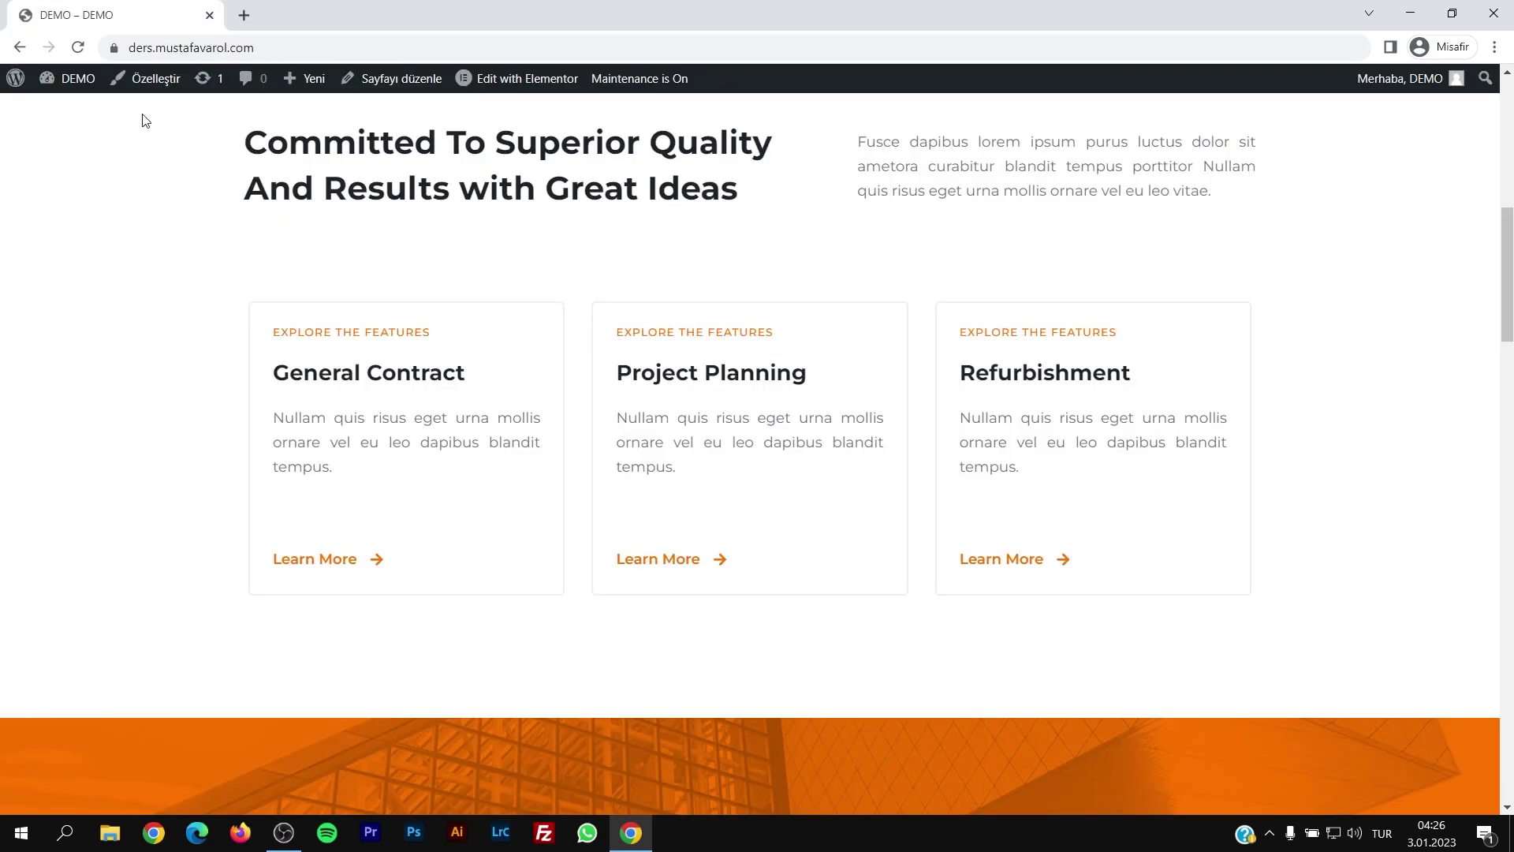
{"action": "mouse_move", "coordinate": [87, 83]}
{"action": "left_click", "coordinate": [64, 105]}
Step: Publish a new page titled 'Hakkımızda' and open it in Elementor
{"action": "left_click", "coordinate": [162, 277]}
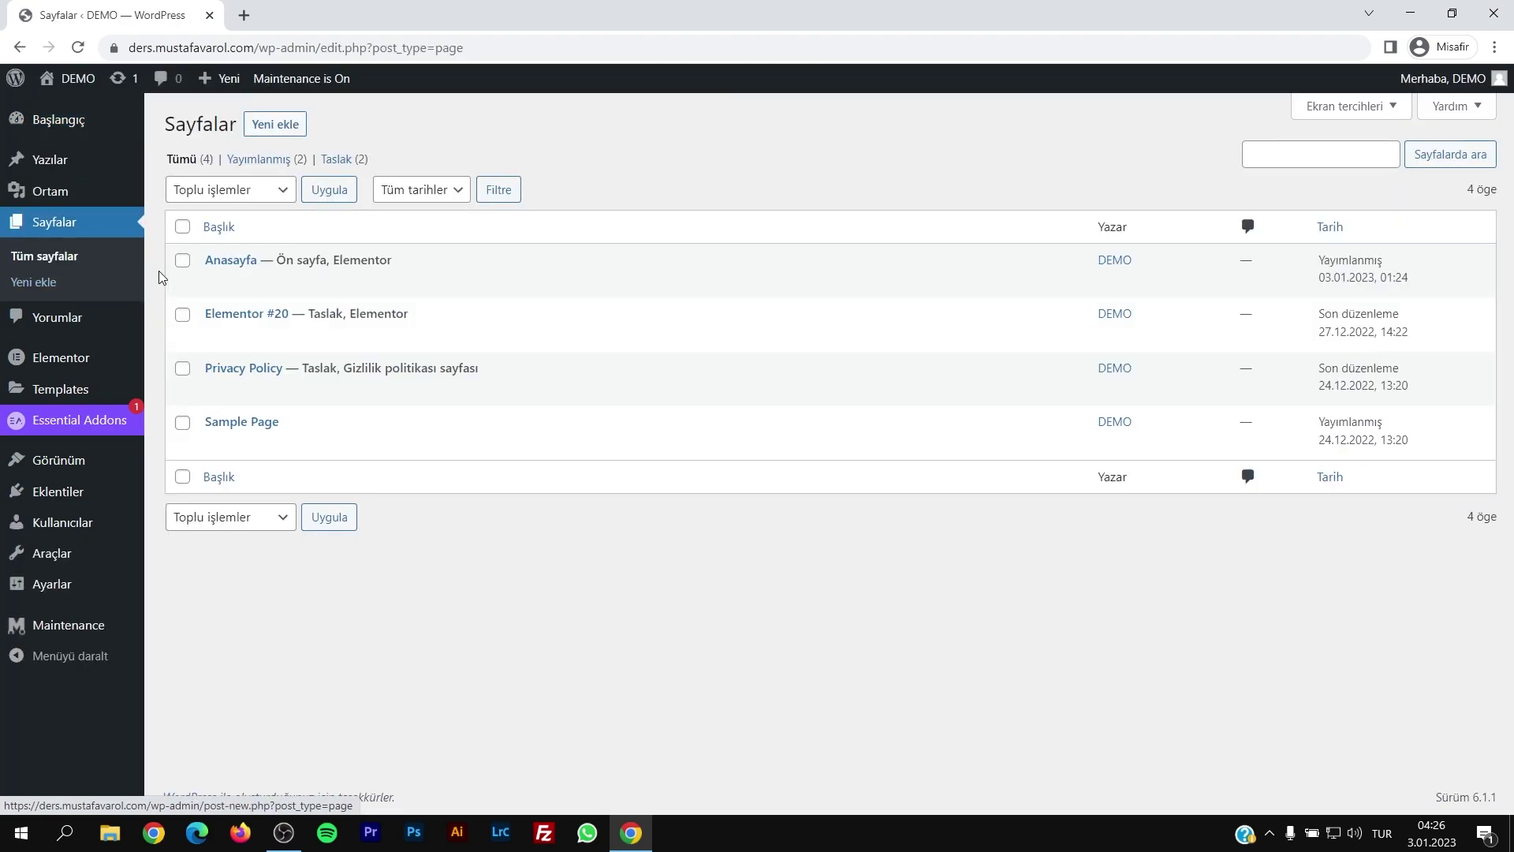
{"action": "left_click", "coordinate": [274, 124]}
{"action": "type", "text": "Hakkımızda"}
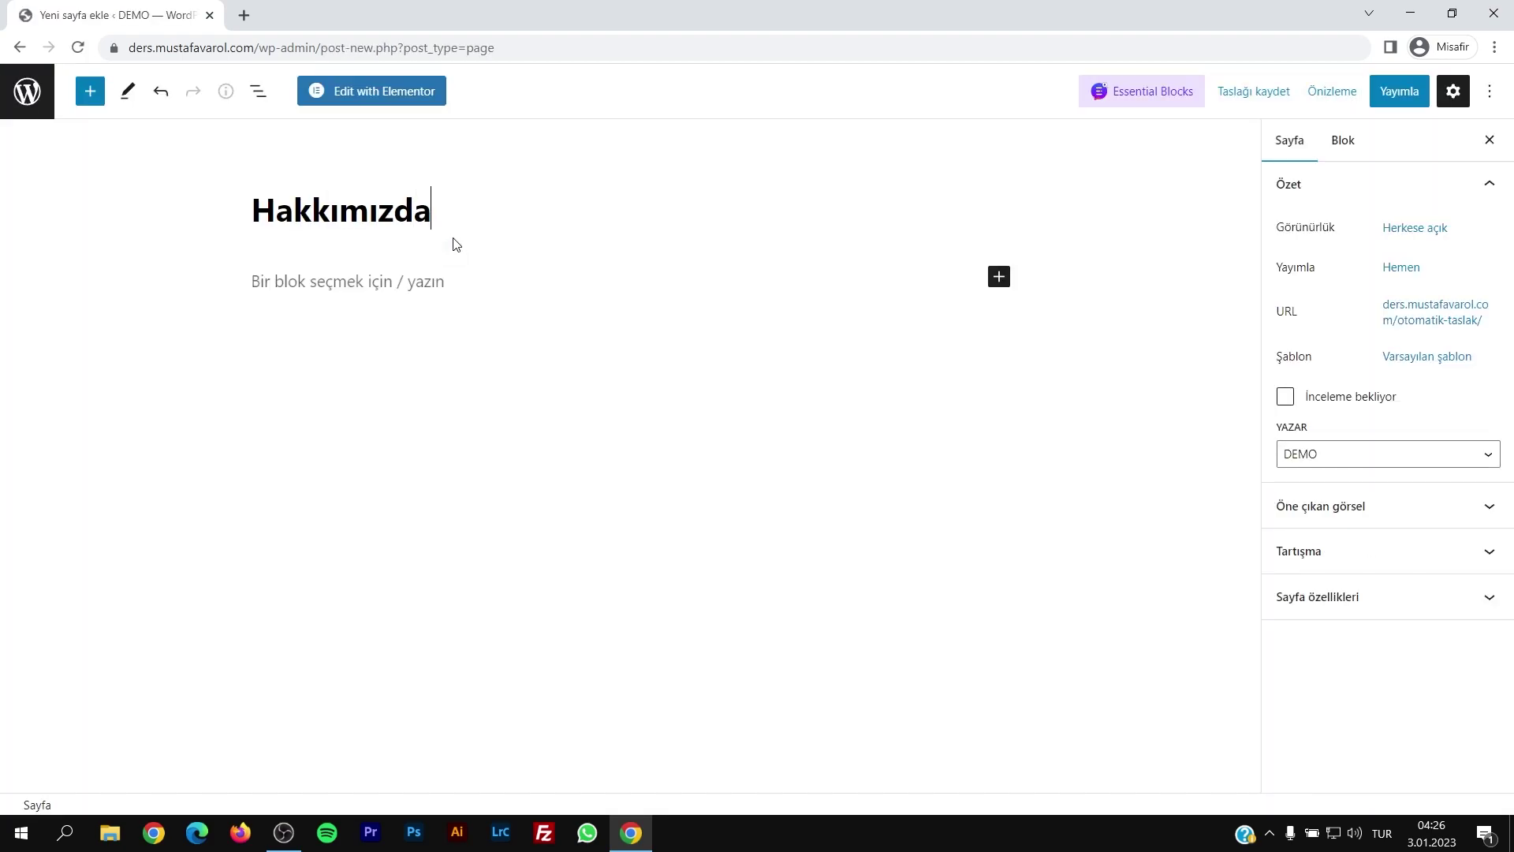
{"action": "left_click", "coordinate": [1400, 90]}
{"action": "left_click", "coordinate": [1340, 93]}
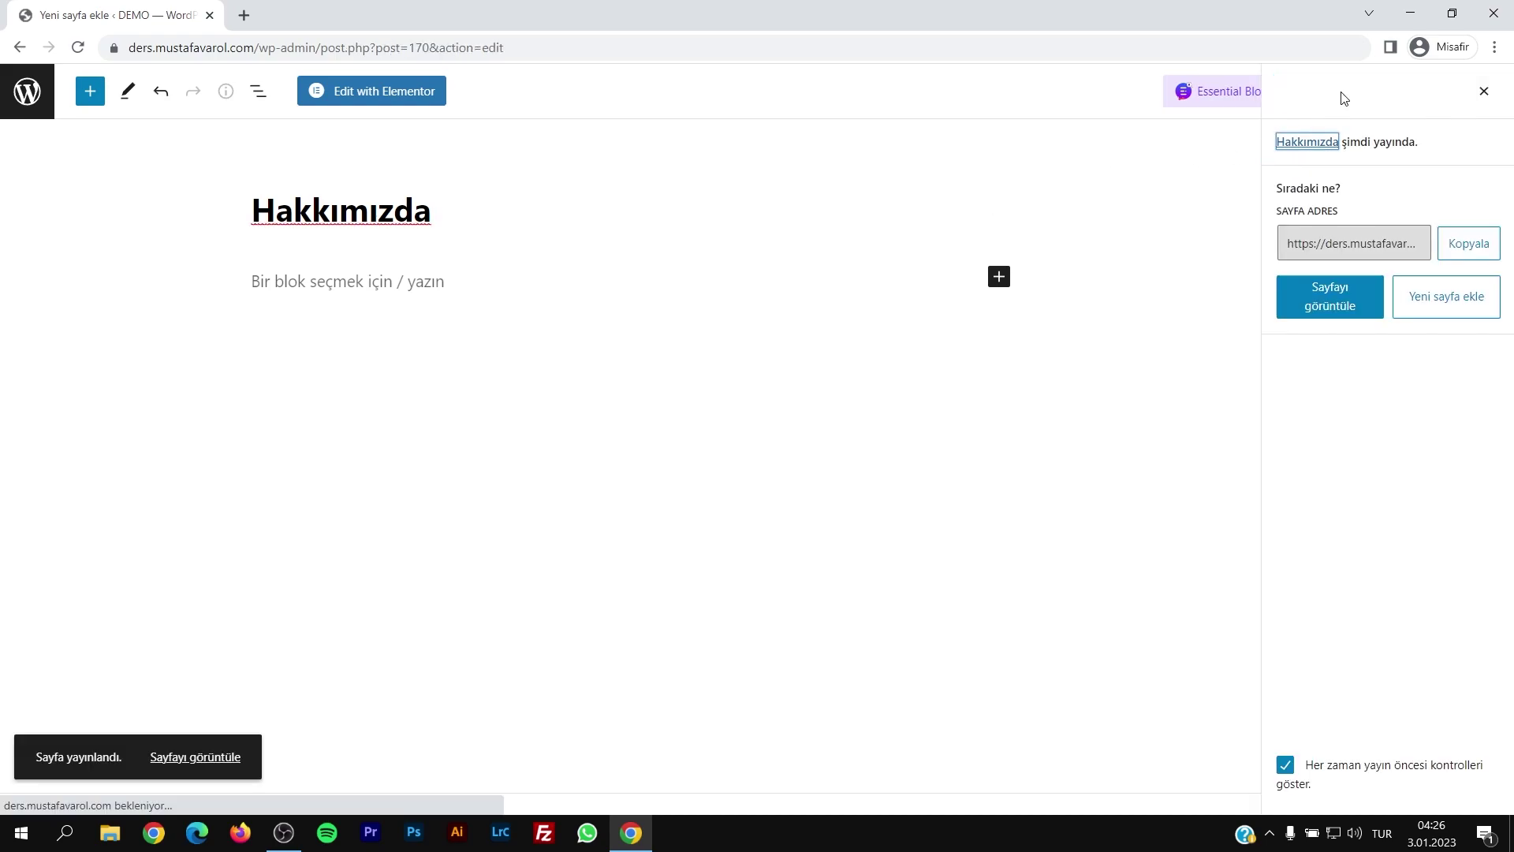
{"action": "left_click", "coordinate": [386, 97]}
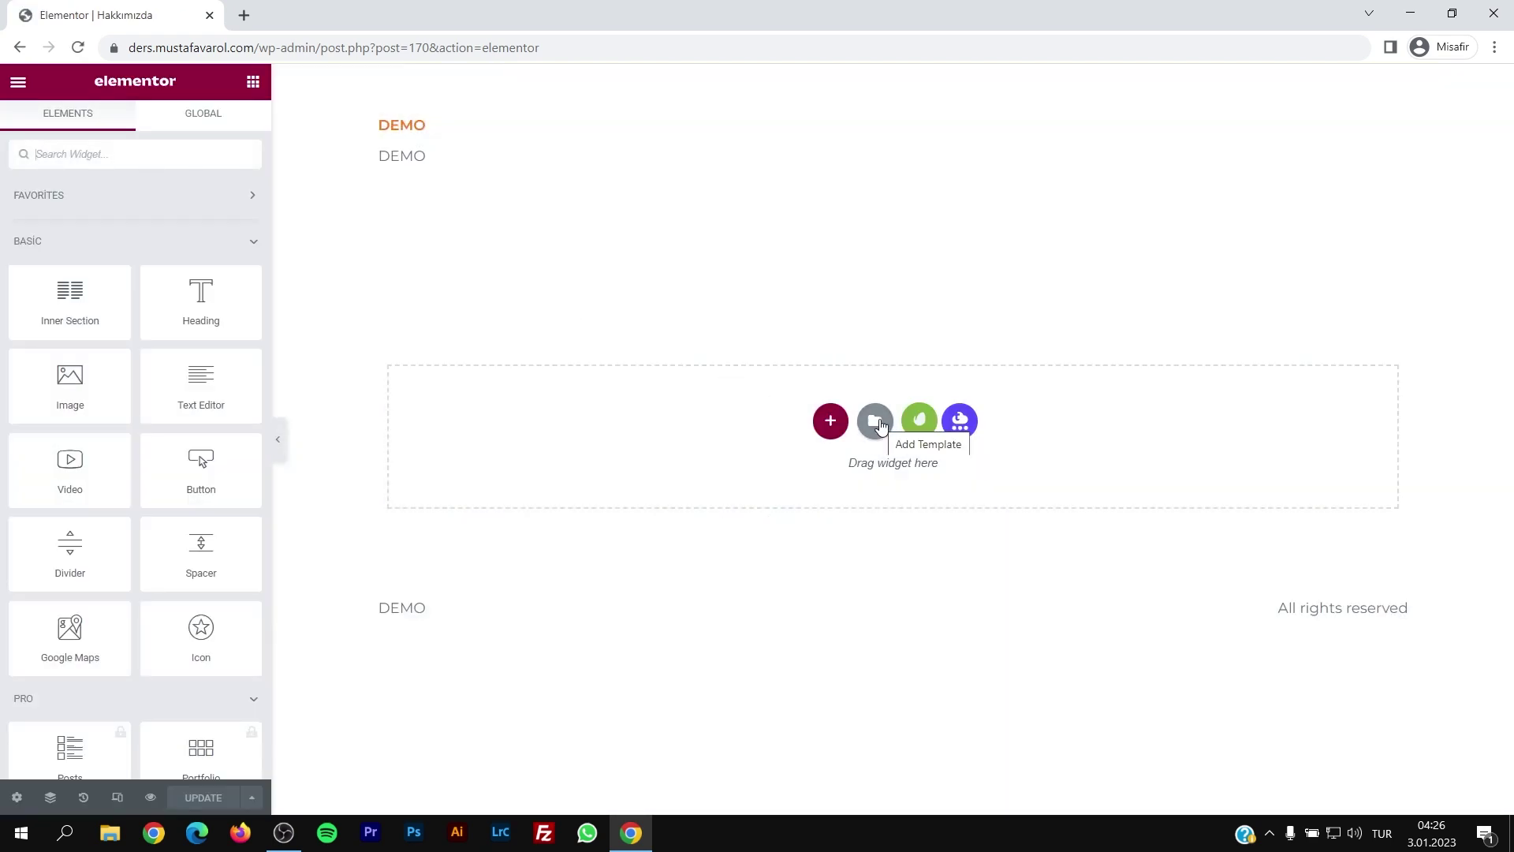
Step: Insert the saved About template with its page settings into the Hakkımızda page
{"action": "left_click", "coordinate": [880, 426]}
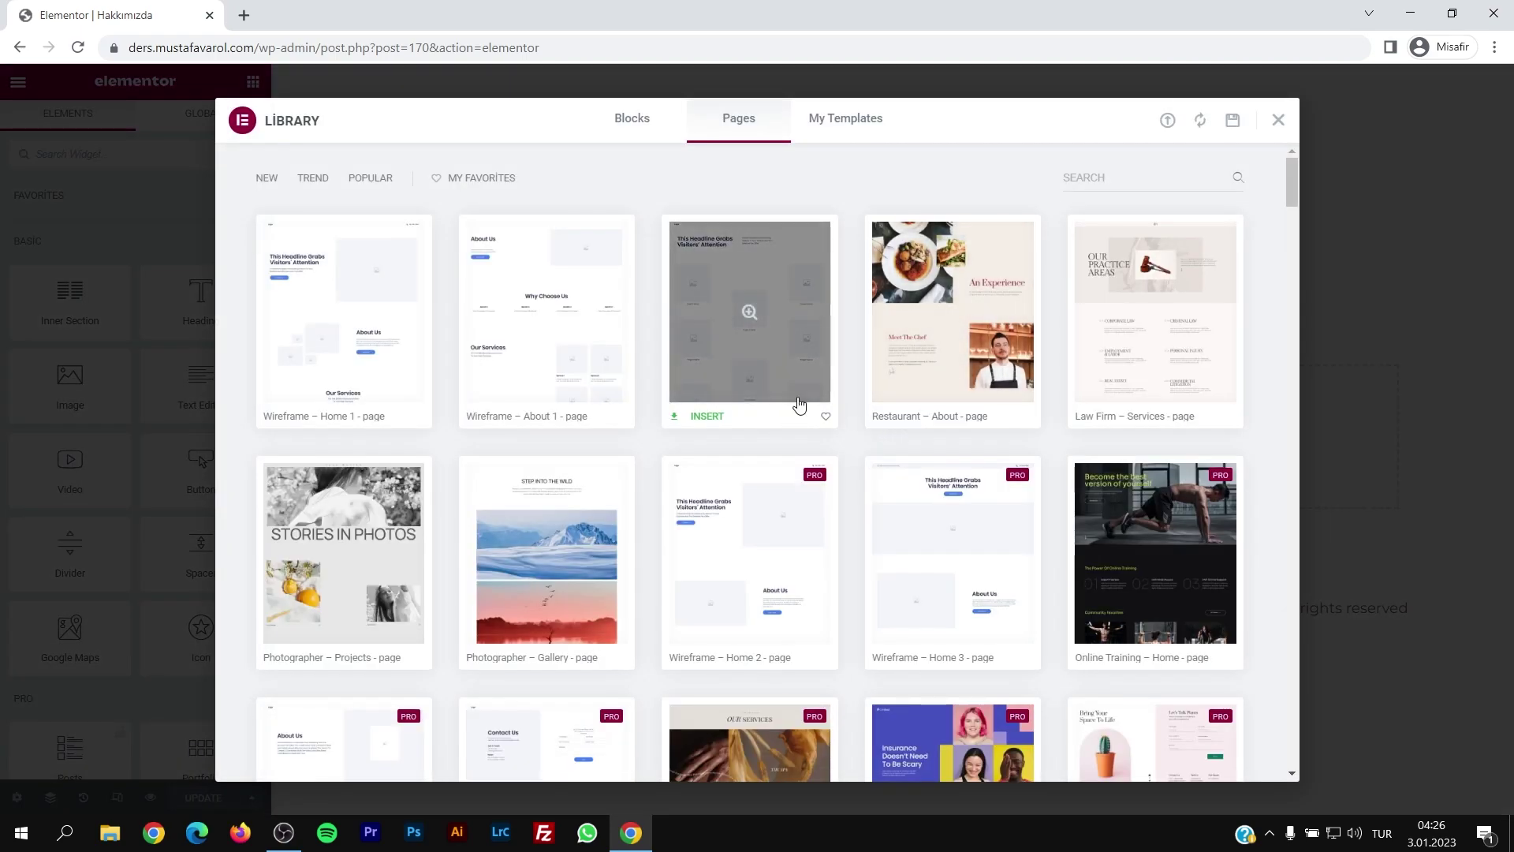
{"action": "left_click", "coordinate": [832, 122]}
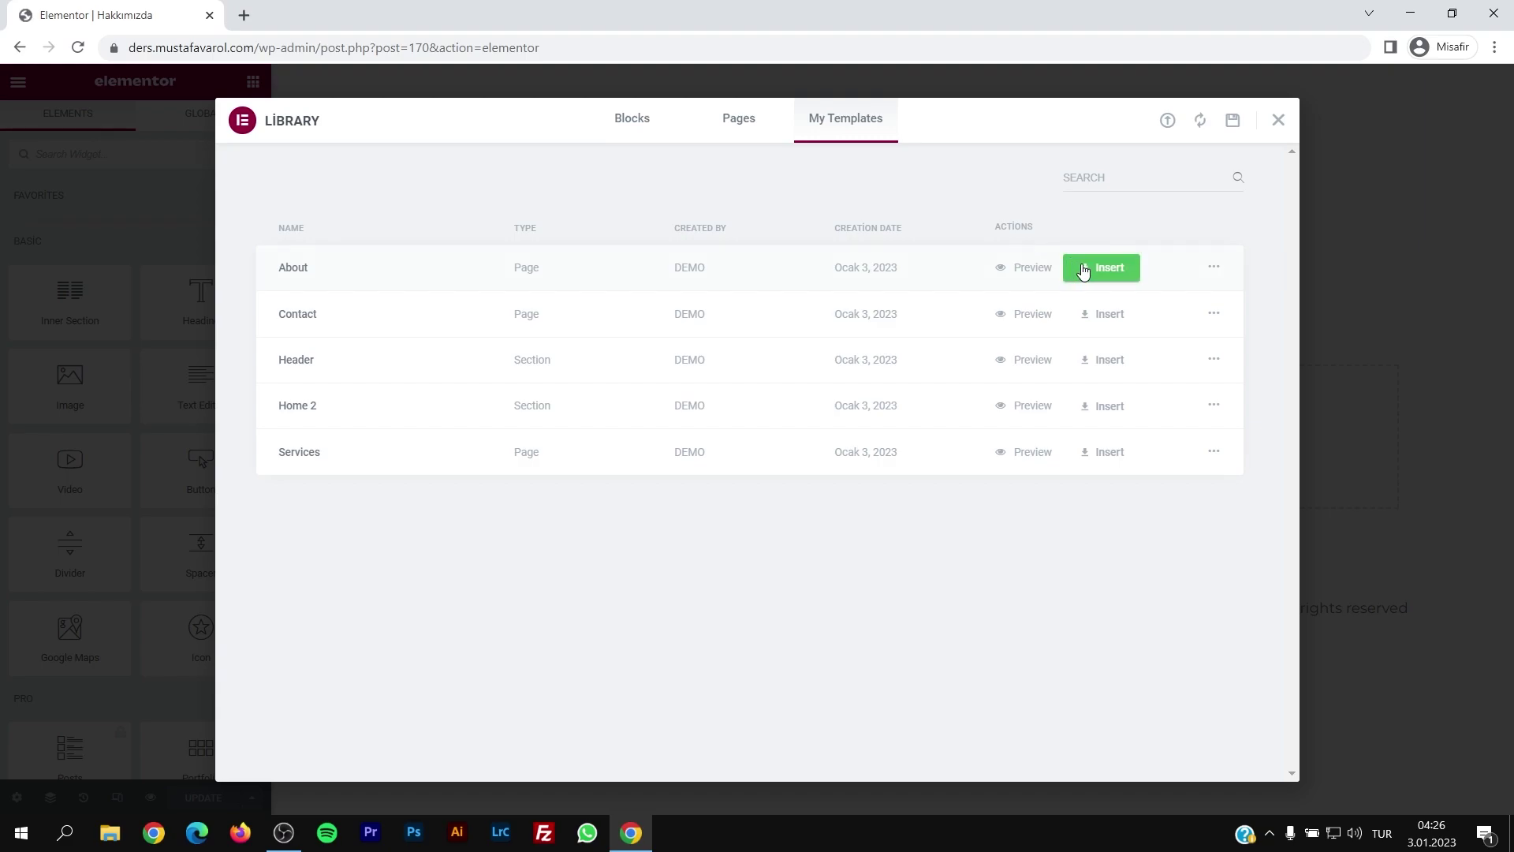
{"action": "left_click", "coordinate": [1098, 268]}
{"action": "left_click", "coordinate": [838, 495]}
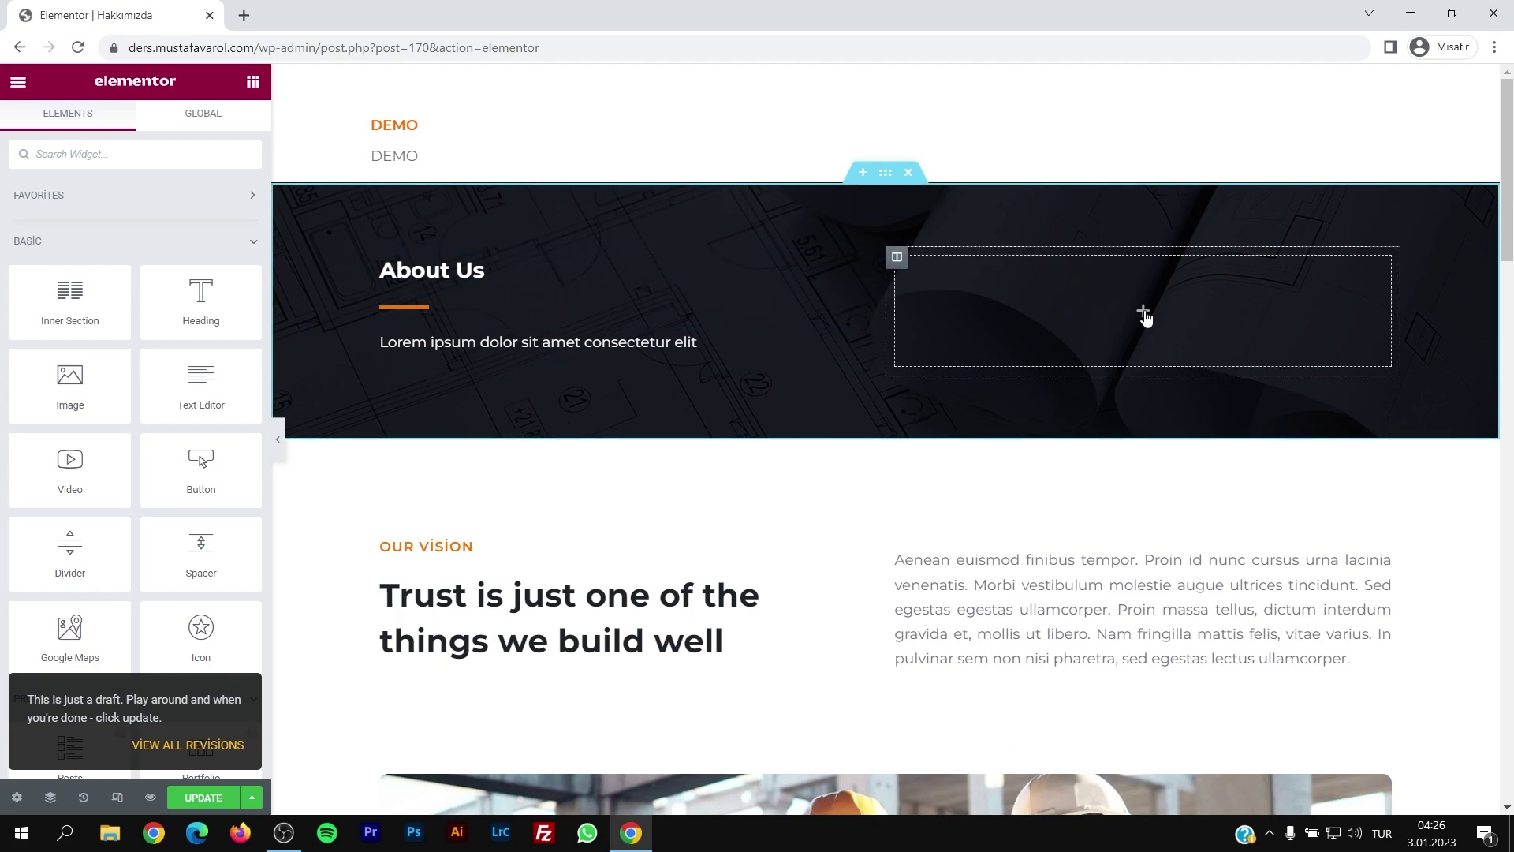
Step: Retitle the banner heading 'Hakkımızda' and set its text to 'Siteniz ile ilgili kısa açıklama'
{"action": "left_click", "coordinate": [398, 270]}
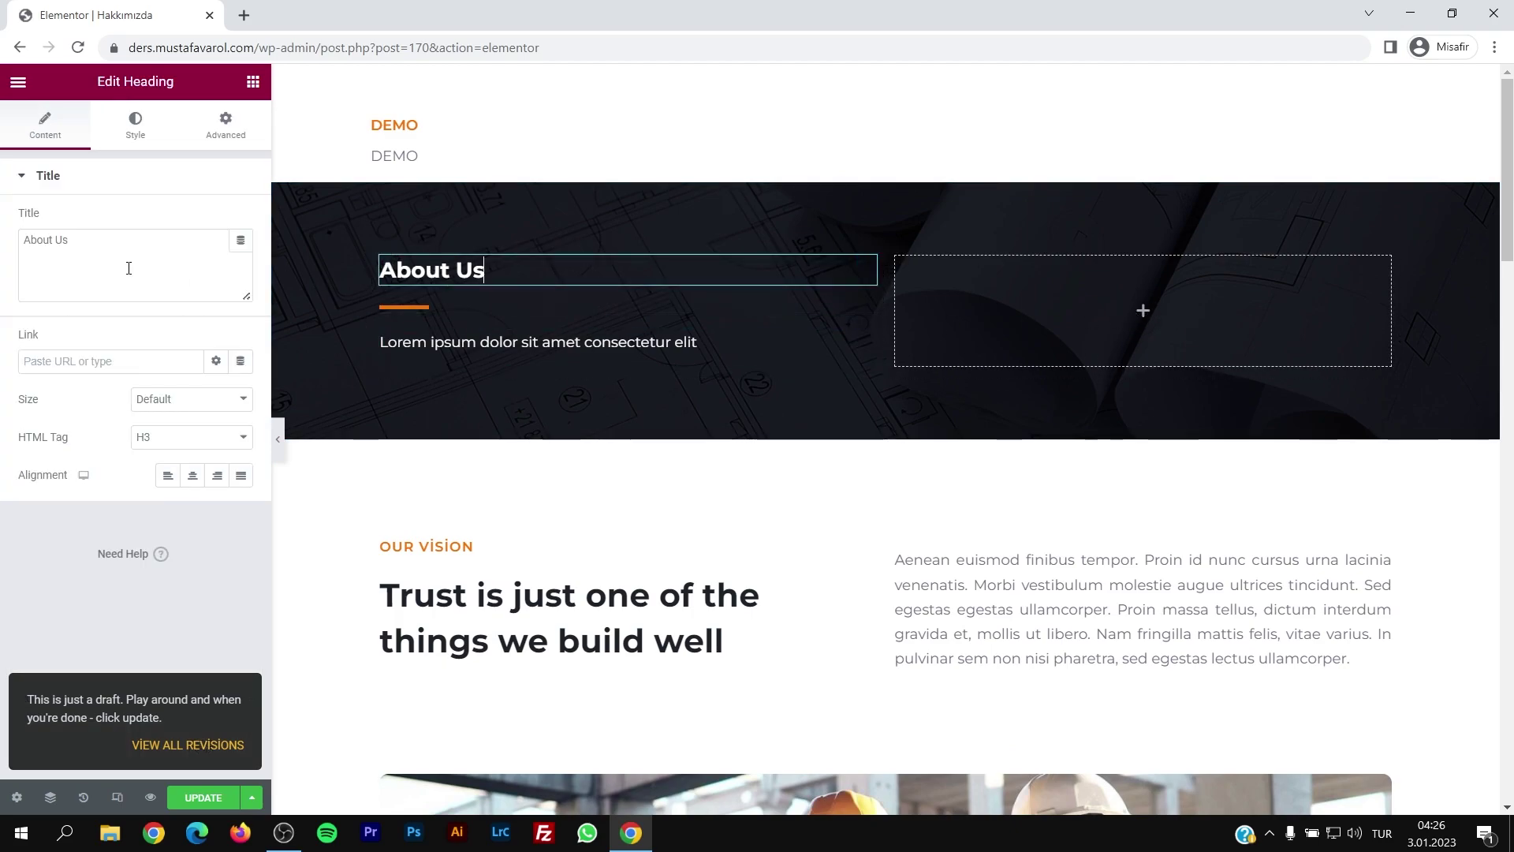
{"action": "left_click_drag", "start_coordinate": [74, 241], "coordinate": [2, 246]}
{"action": "type", "text": "Hakkımızda"}
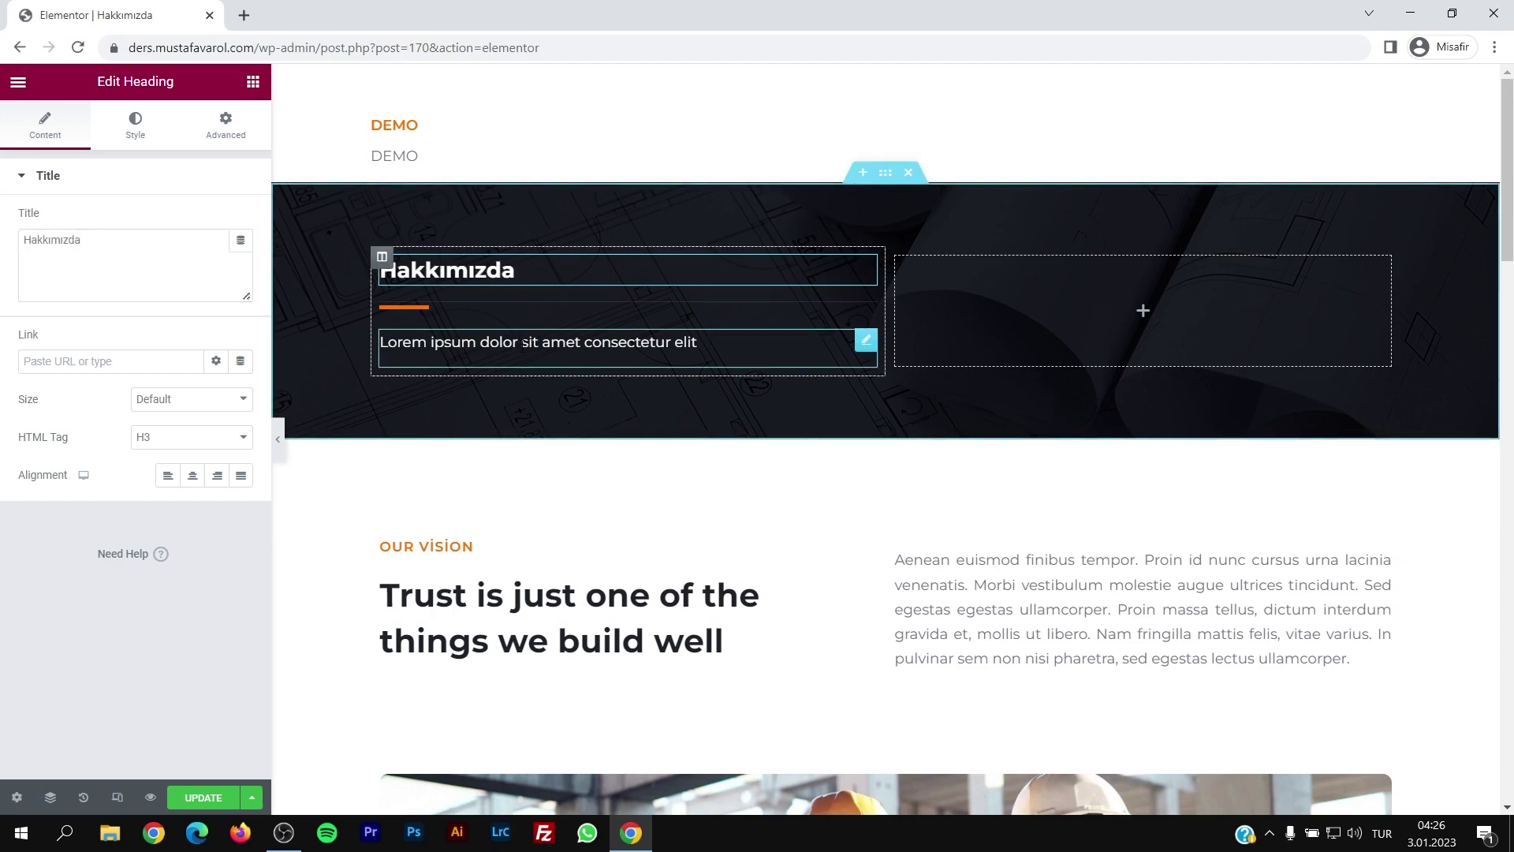
{"action": "left_click", "coordinate": [441, 342]}
{"action": "left_click_drag", "start_coordinate": [127, 349], "coordinate": [2, 326]}
{"action": "type", "text": "Sit"}
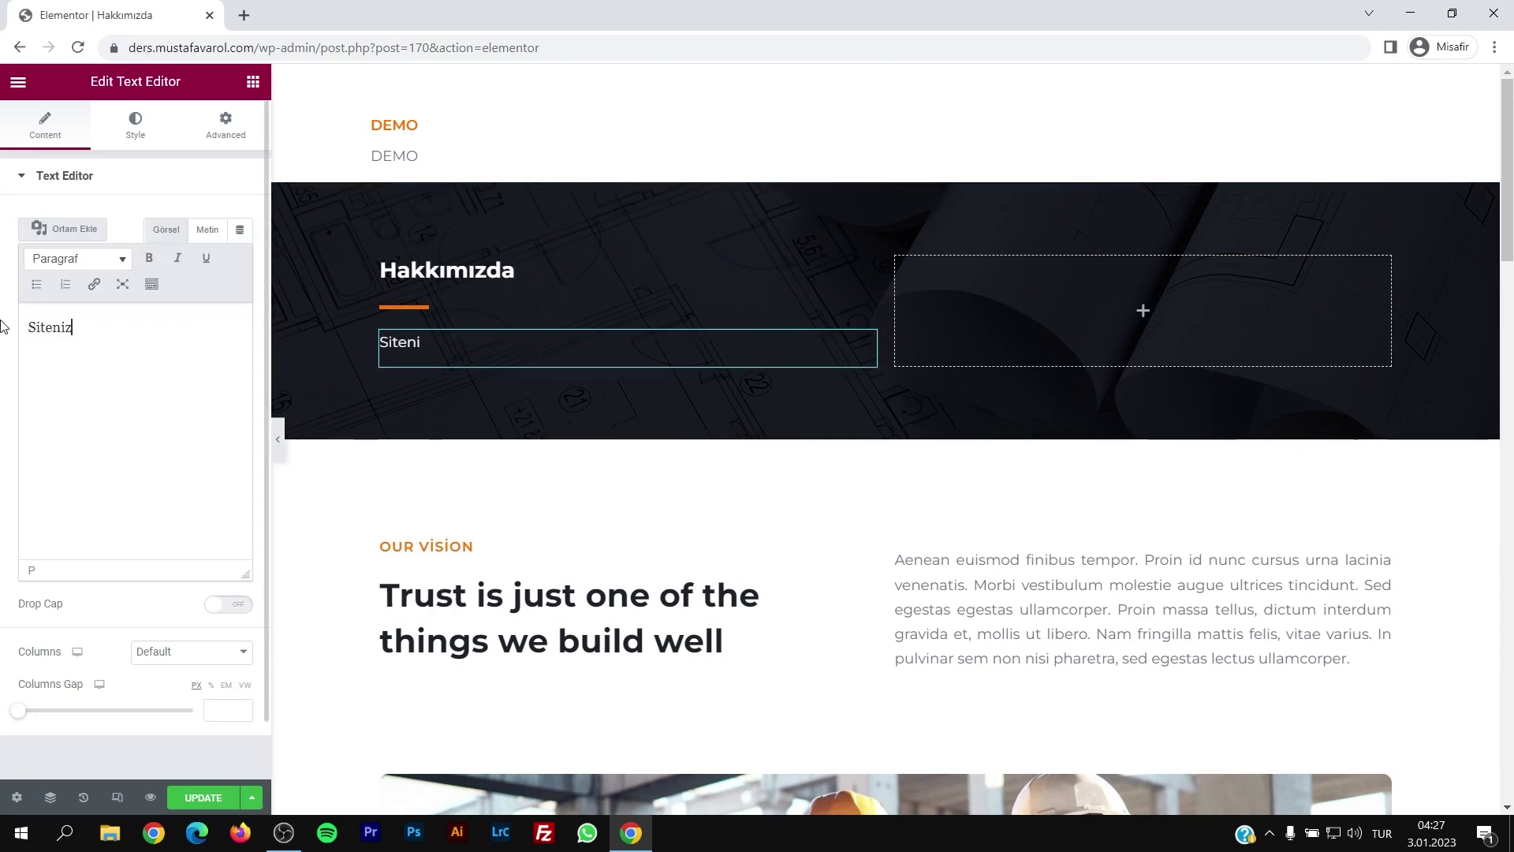
{"action": "type", "text": "eniz ile ilgili"}
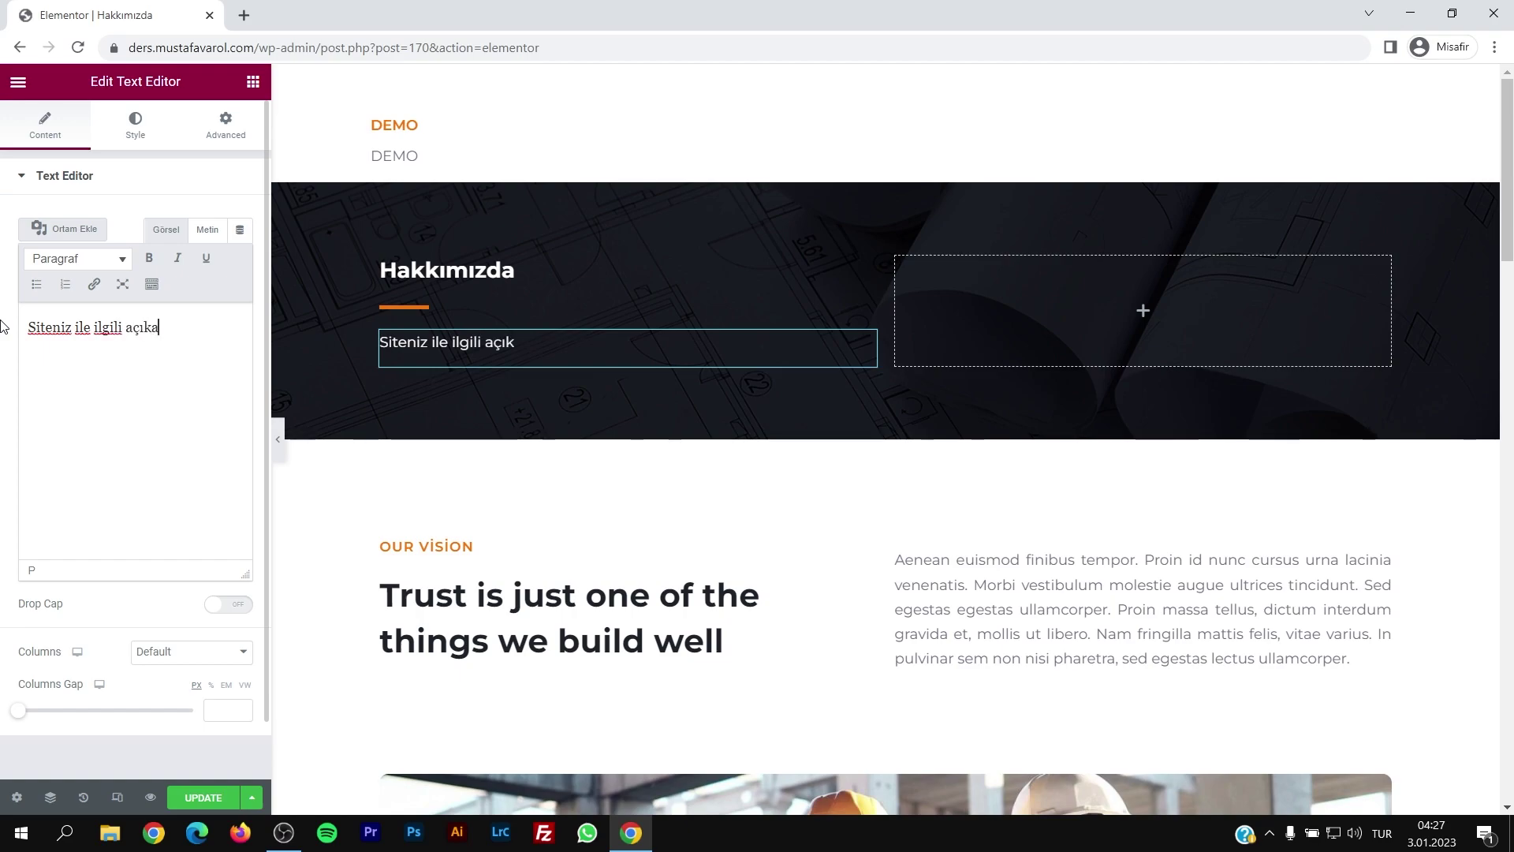
{"action": "type", "text": " kısa açıklama"}
Step: Undo the accidental move of the workers image and select the photo
{"action": "scroll", "coordinate": [632, 414], "scroll_direction": "down", "scroll_amount": 5}
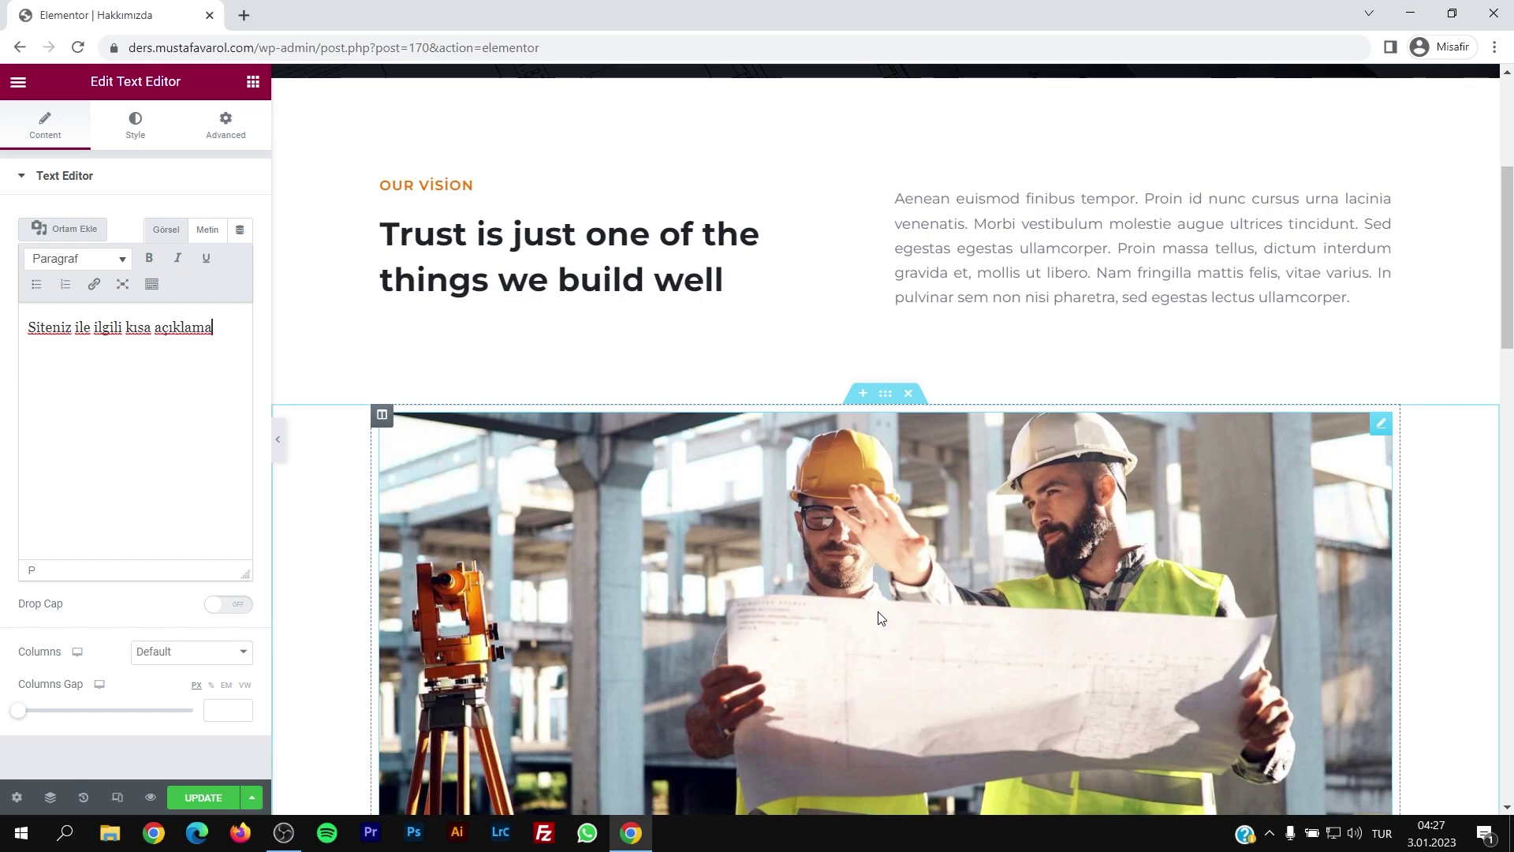
{"action": "scroll", "coordinate": [764, 499], "scroll_direction": "down", "scroll_amount": 5}
{"action": "left_click_drag", "start_coordinate": [763, 504], "coordinate": [786, 347]}
{"action": "scroll", "coordinate": [784, 413], "scroll_direction": "up", "scroll_amount": 5}
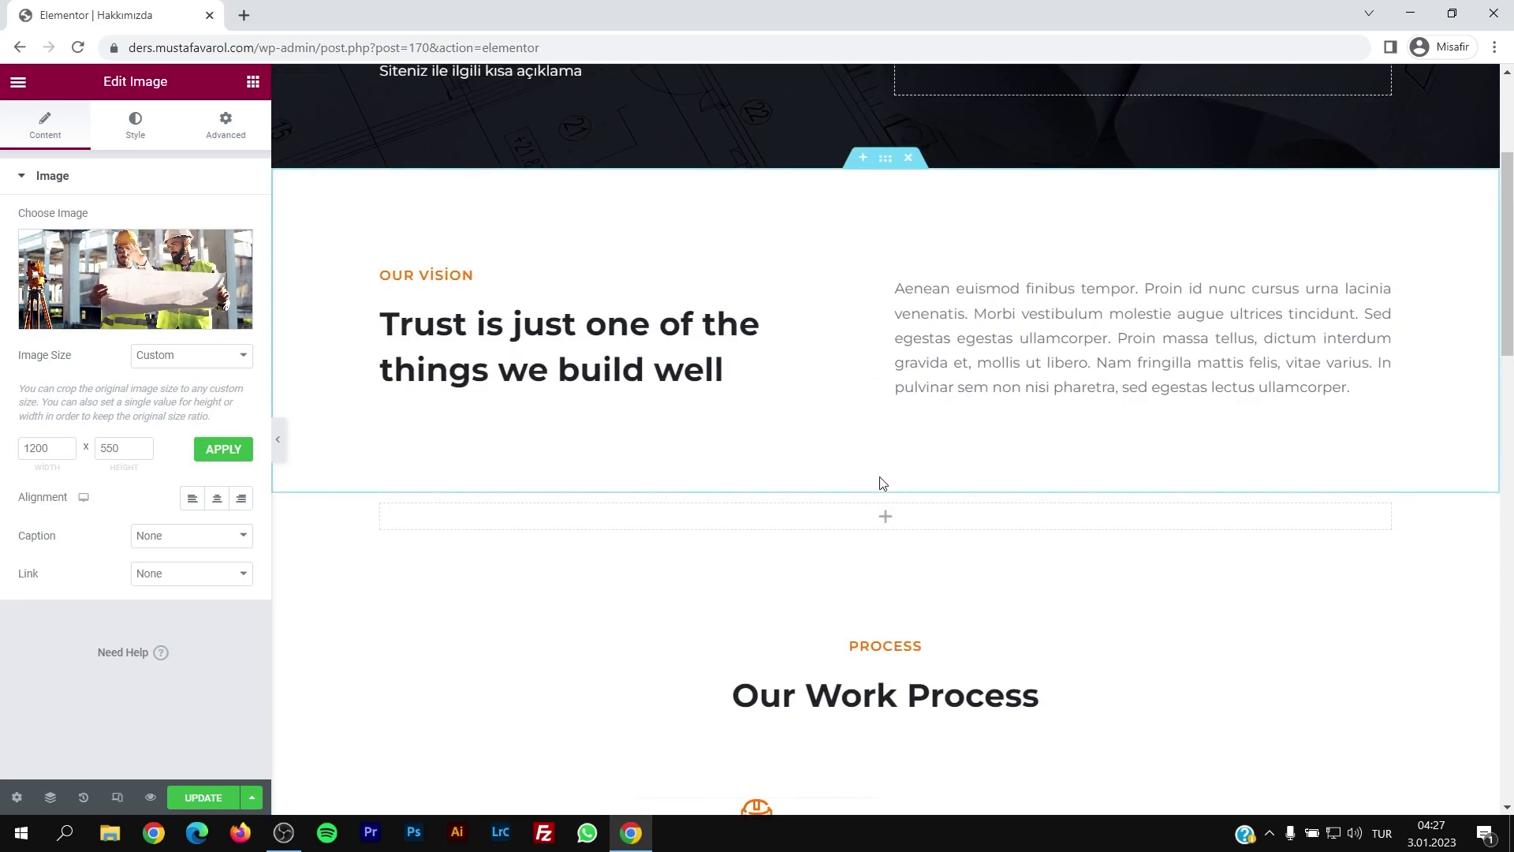
{"action": "key", "text": "ctrl+z"}
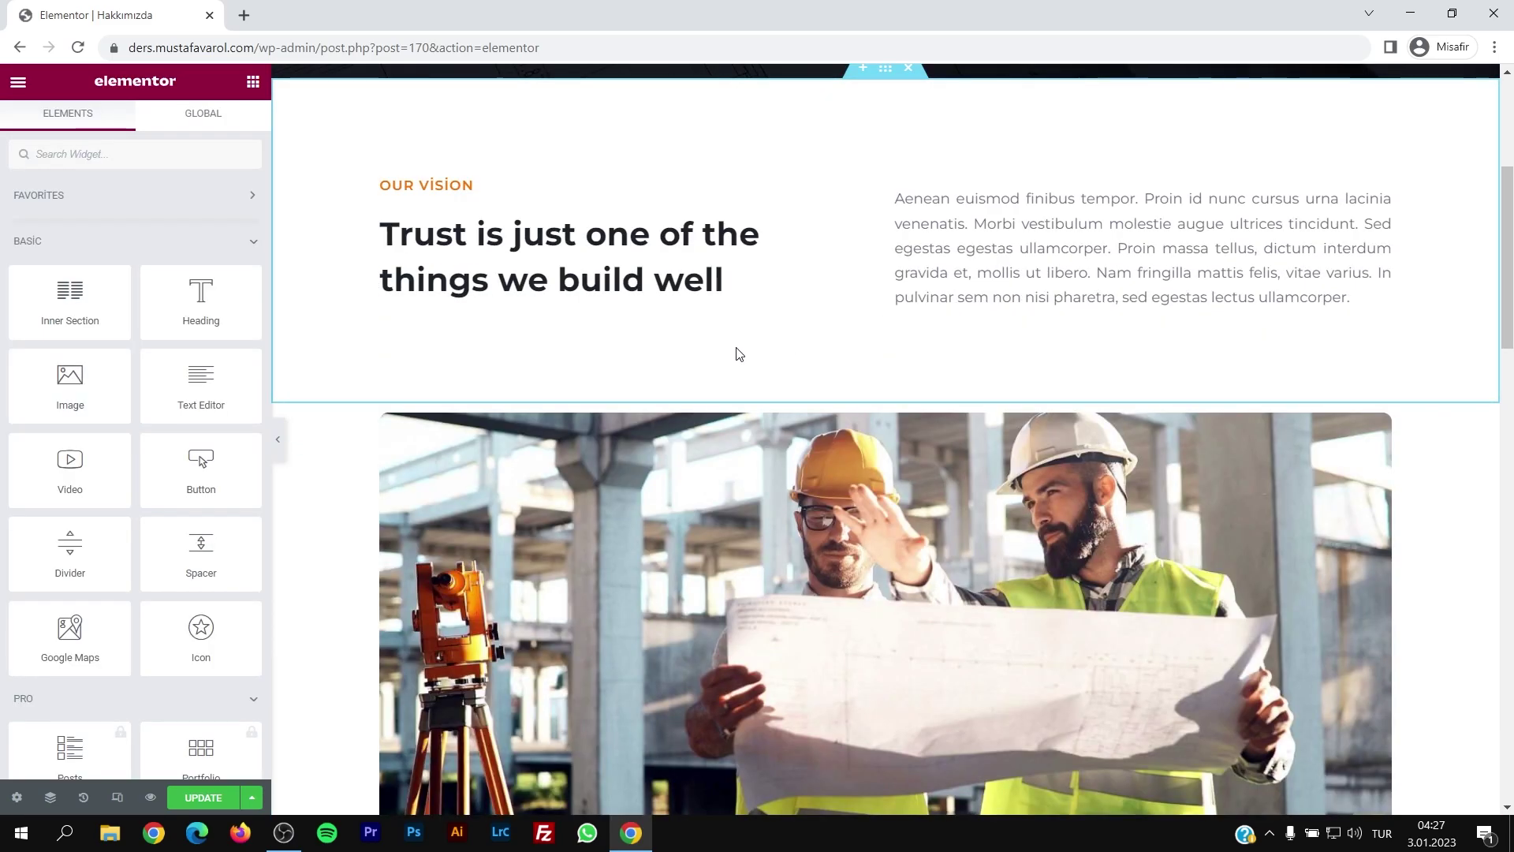
{"action": "scroll", "coordinate": [689, 531], "scroll_direction": "up", "scroll_amount": 4}
{"action": "scroll", "coordinate": [687, 529], "scroll_direction": "down", "scroll_amount": 7}
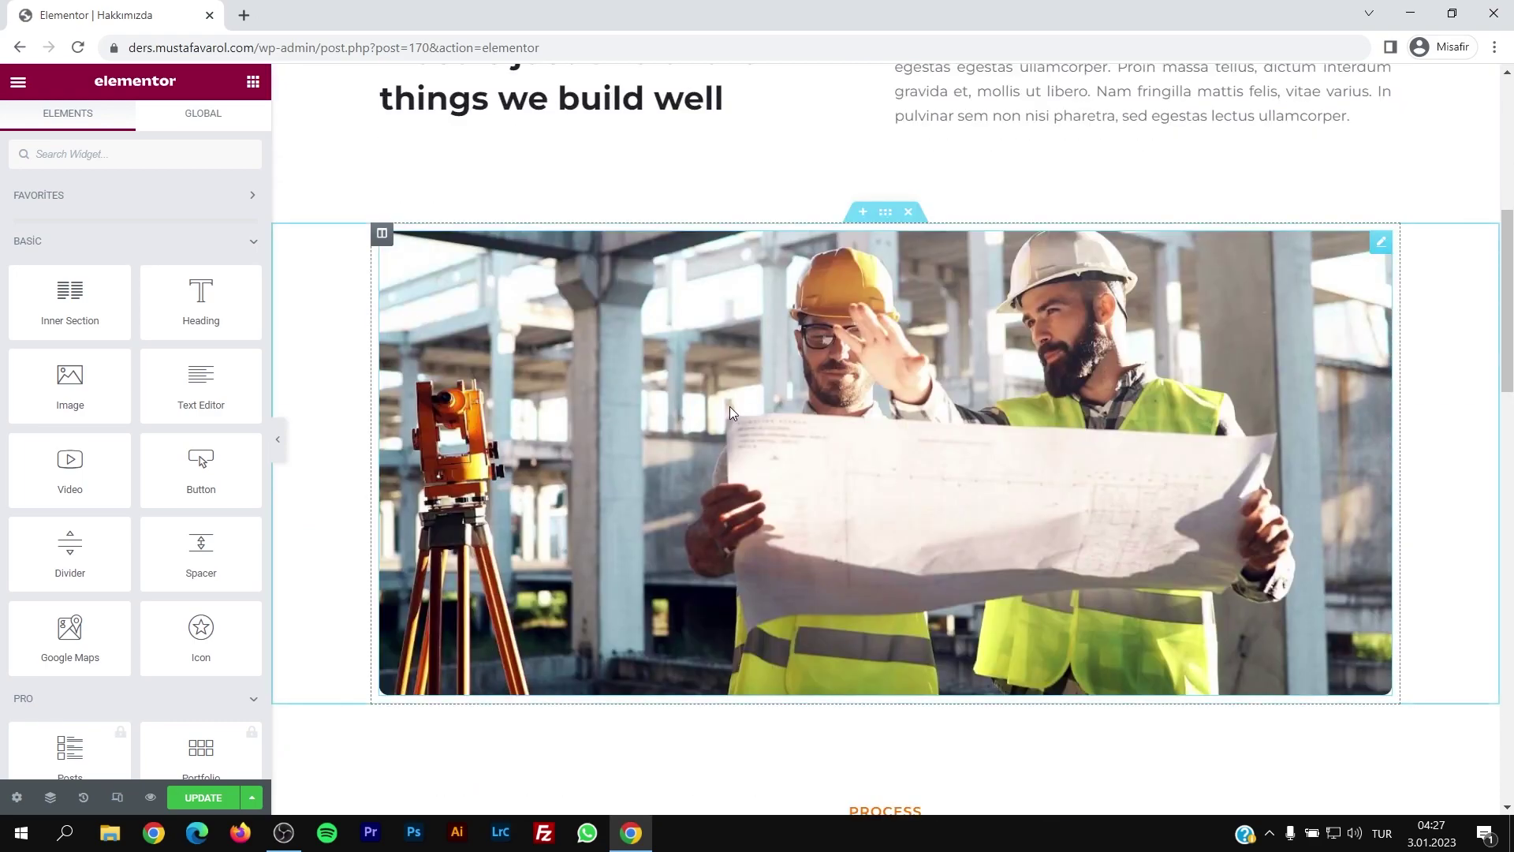
{"action": "left_click", "coordinate": [730, 405]}
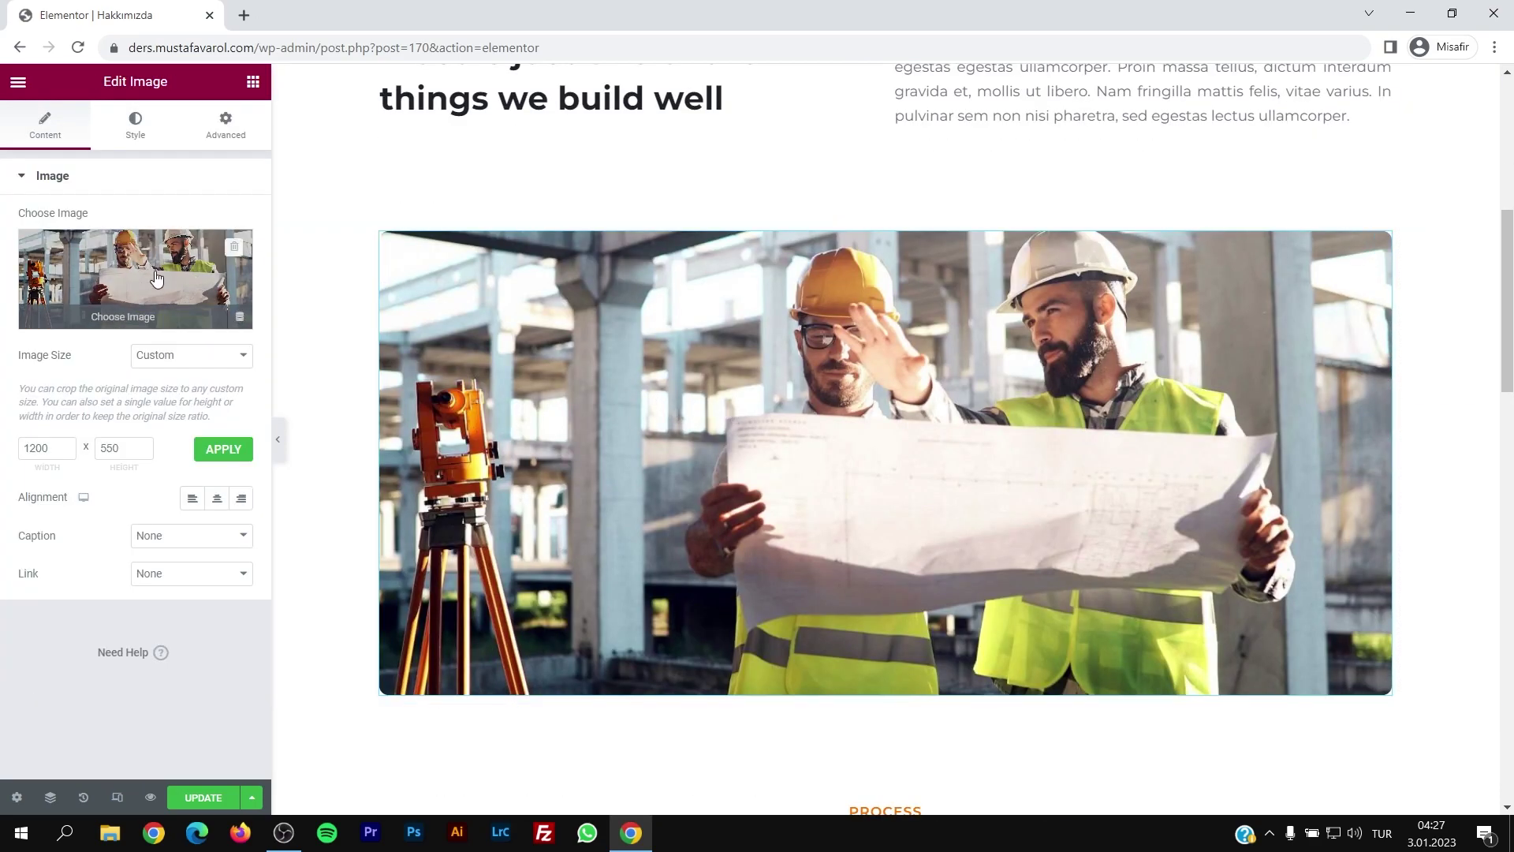
Step: Replace the workers photo with the aerial construction-site image from the Media Library
{"action": "left_click", "coordinate": [160, 280]}
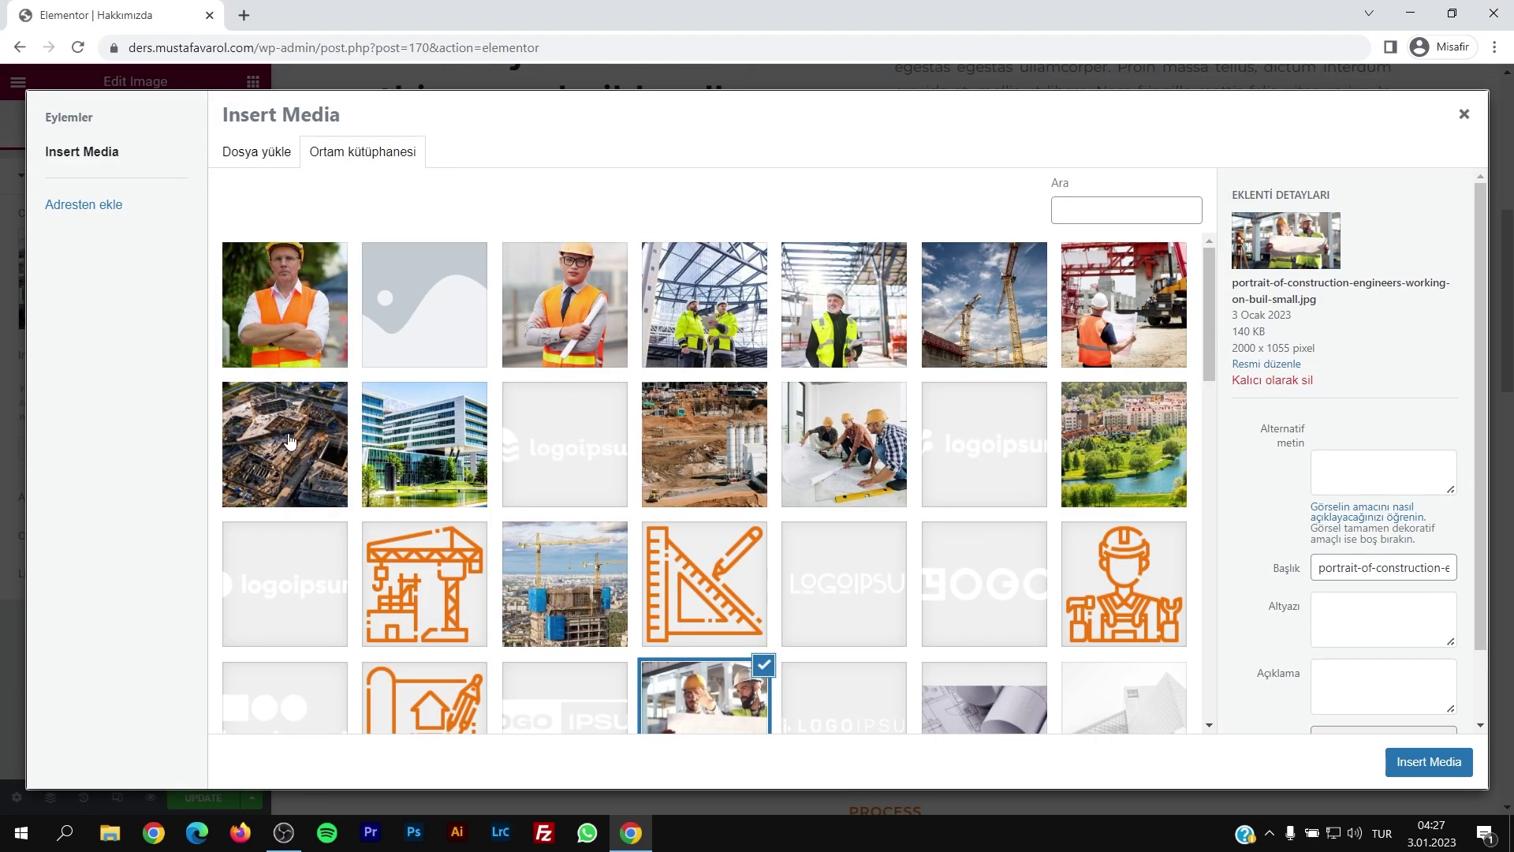
{"action": "left_click", "coordinate": [290, 442]}
{"action": "left_click", "coordinate": [1429, 762]}
{"action": "scroll", "coordinate": [920, 476], "scroll_direction": "down", "scroll_amount": 2}
{"action": "scroll", "coordinate": [915, 481], "scroll_direction": "up", "scroll_amount": 2}
{"action": "scroll", "coordinate": [945, 481], "scroll_direction": "up", "scroll_amount": 1}
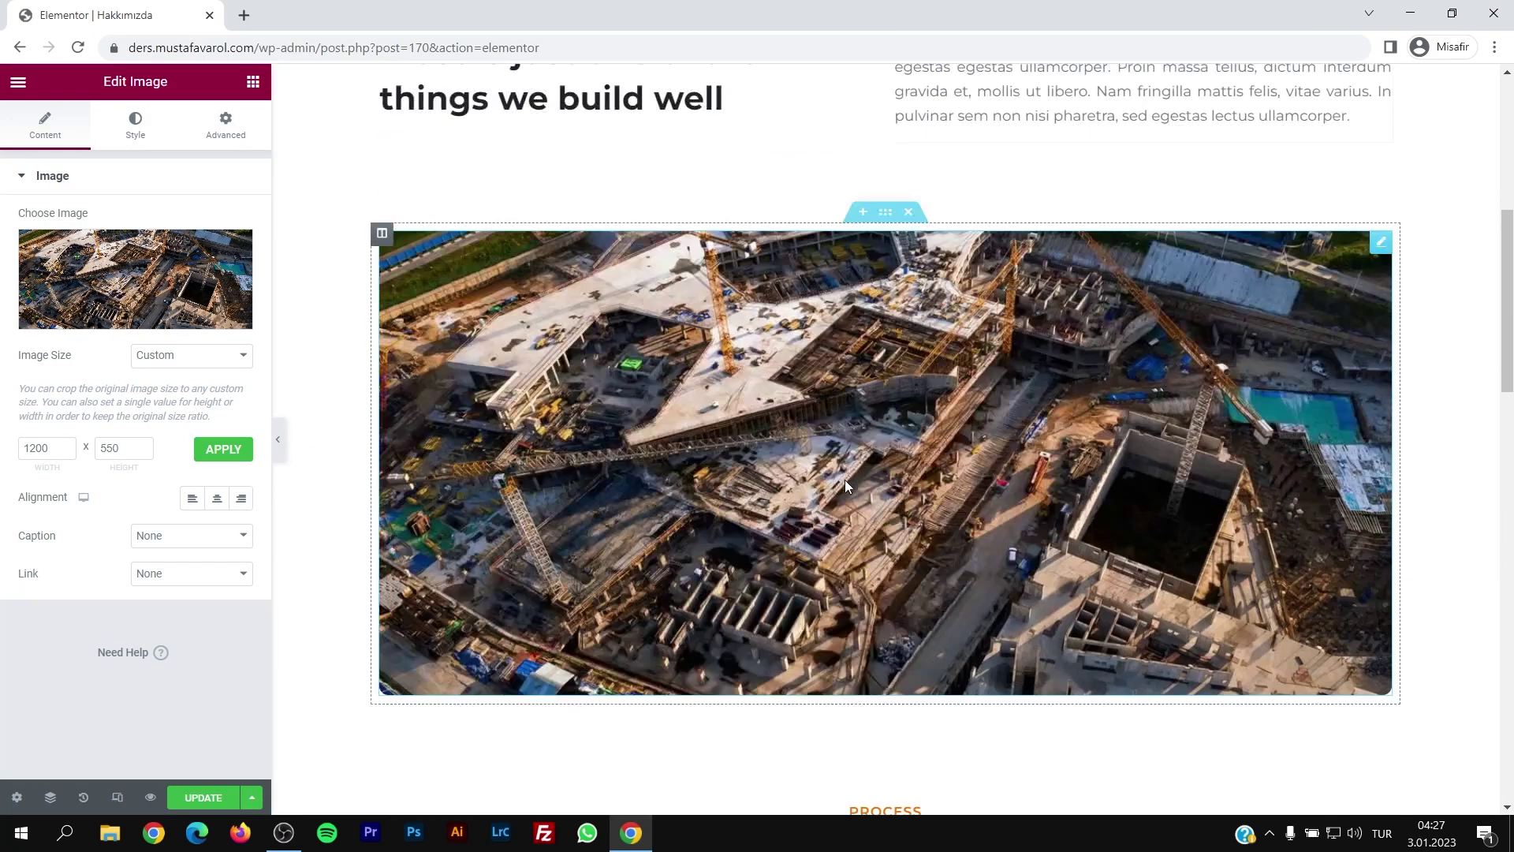
{"action": "scroll", "coordinate": [845, 483], "scroll_direction": "down", "scroll_amount": 3}
Step: Save the page and go back to the Hakkımızda page editor
{"action": "left_click", "coordinate": [740, 373]}
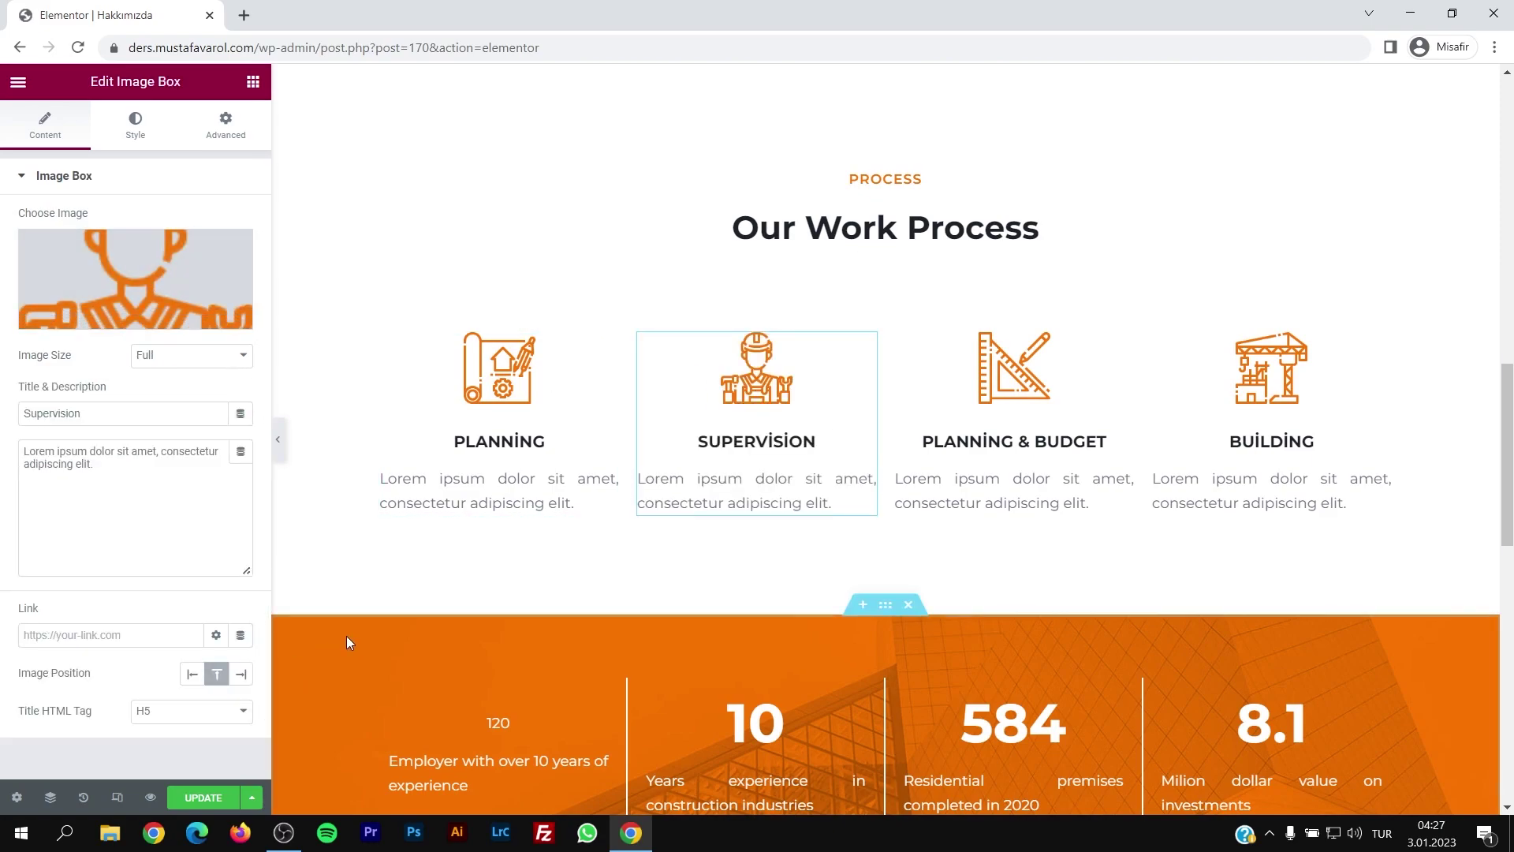
{"action": "left_click", "coordinate": [201, 806]}
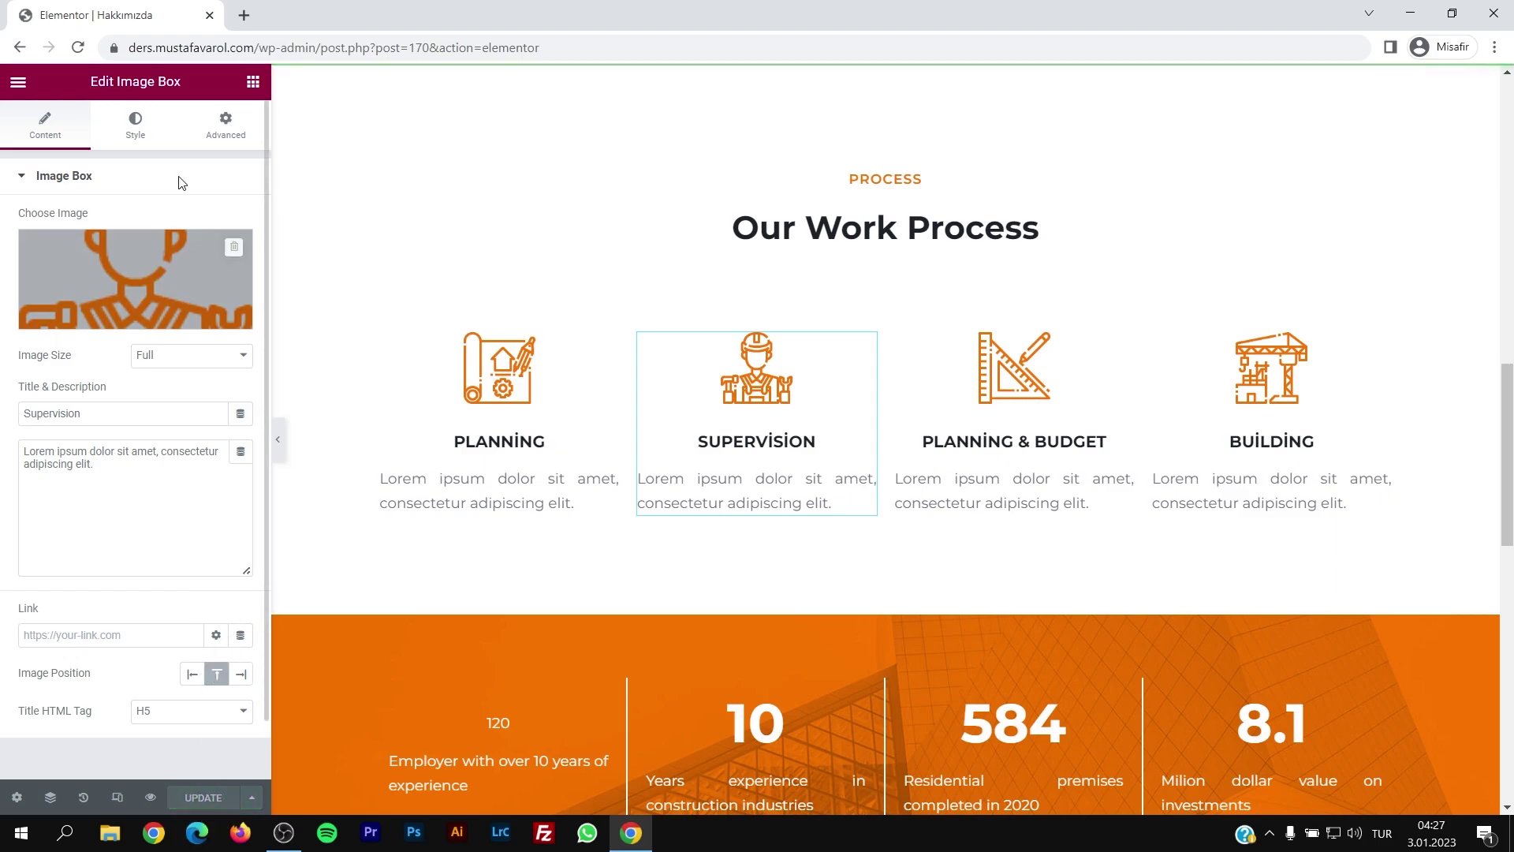
{"action": "left_click", "coordinate": [15, 50]}
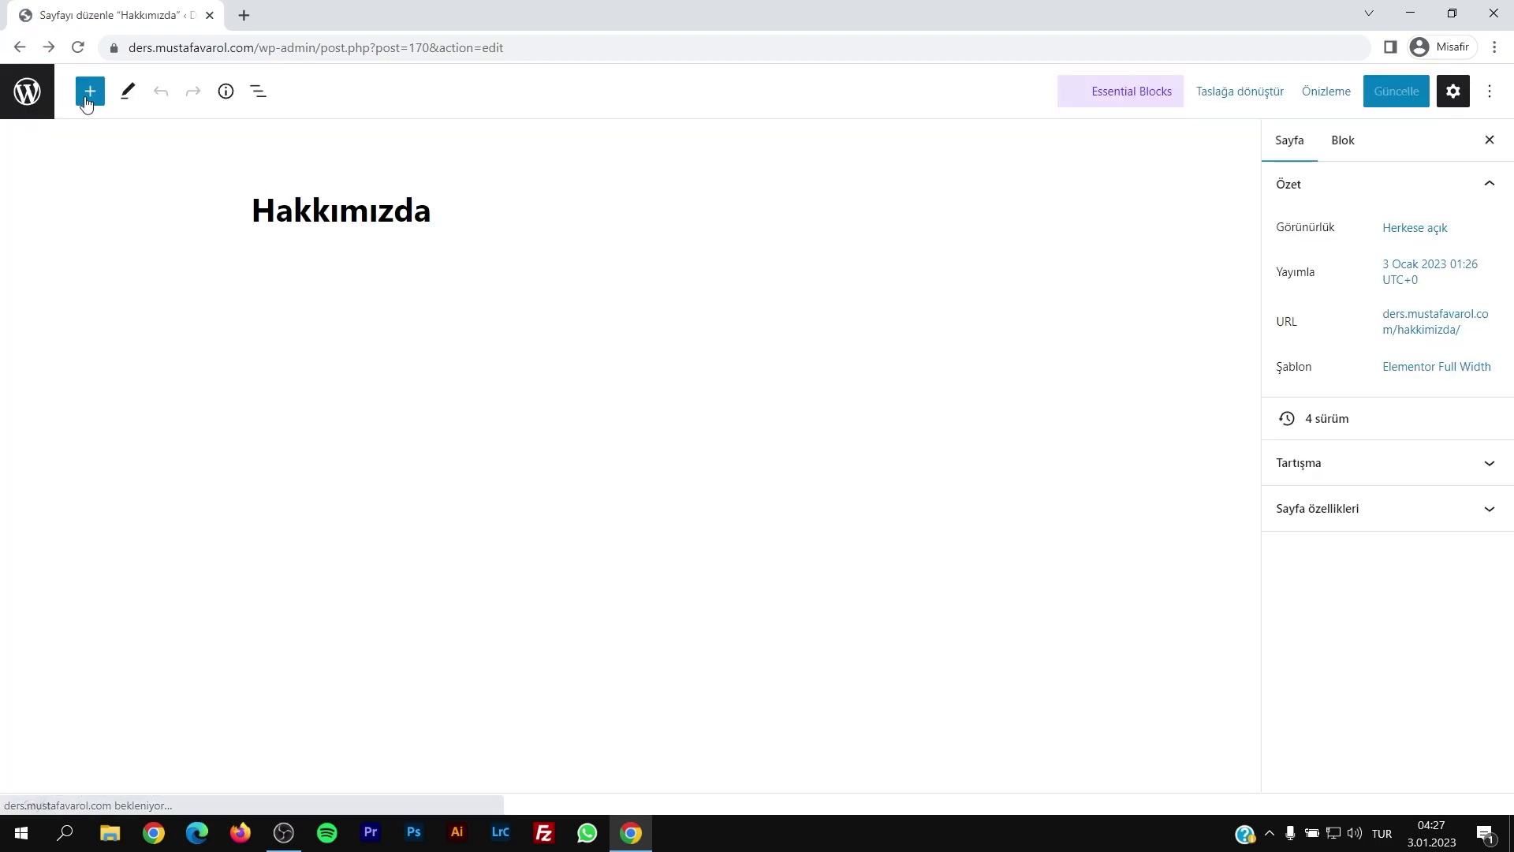
Step: Open the live site in a new tab and load its /hakkimizda page
{"action": "left_click", "coordinate": [19, 47]}
{"action": "left_click", "coordinate": [75, 77]}
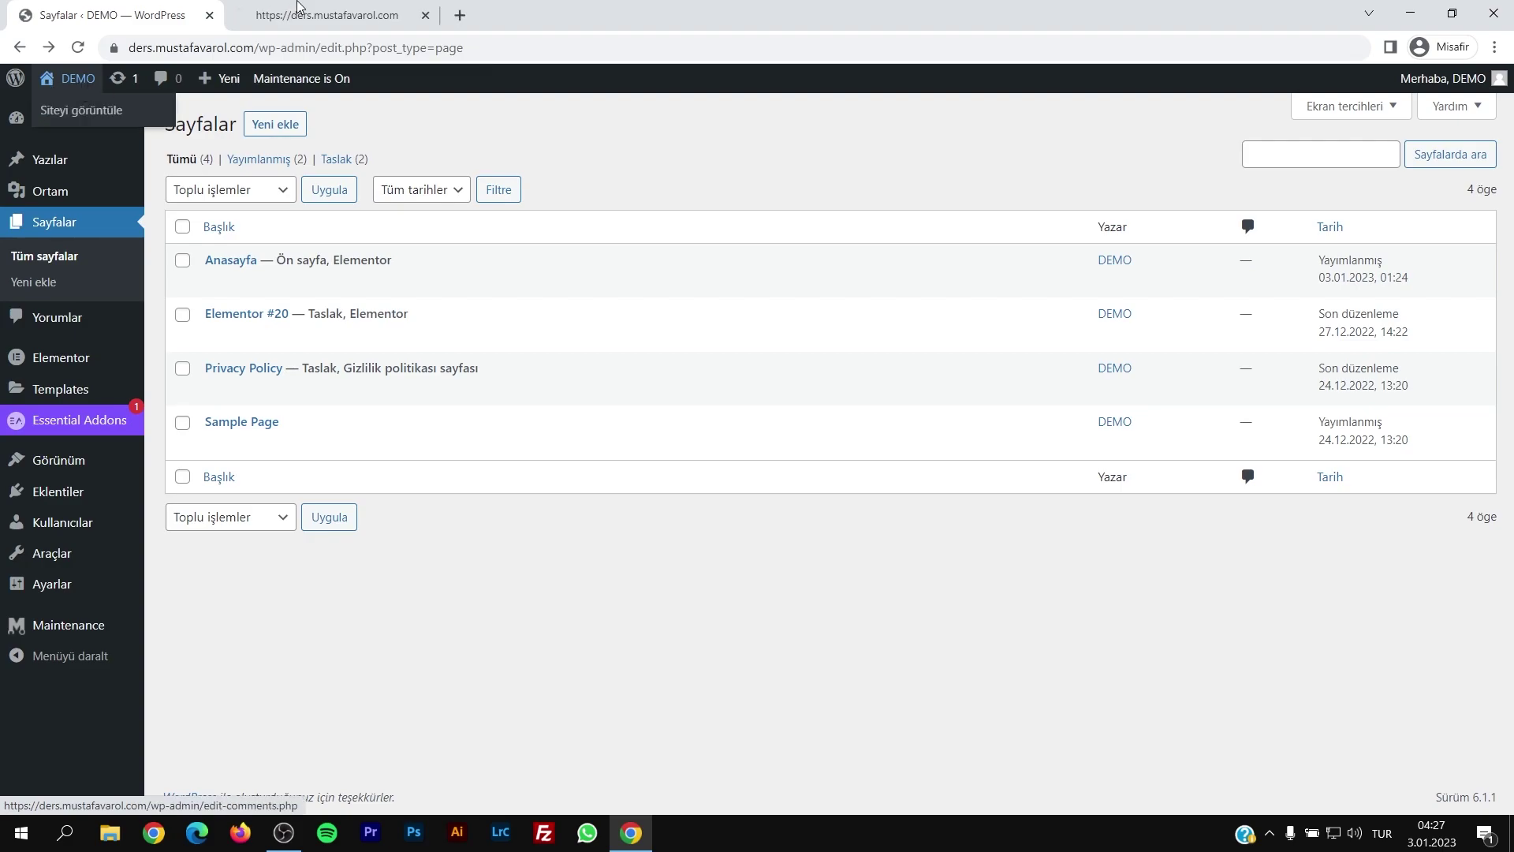
{"action": "left_click", "coordinate": [407, 49]}
{"action": "type", "text": "/hakkimizda"}
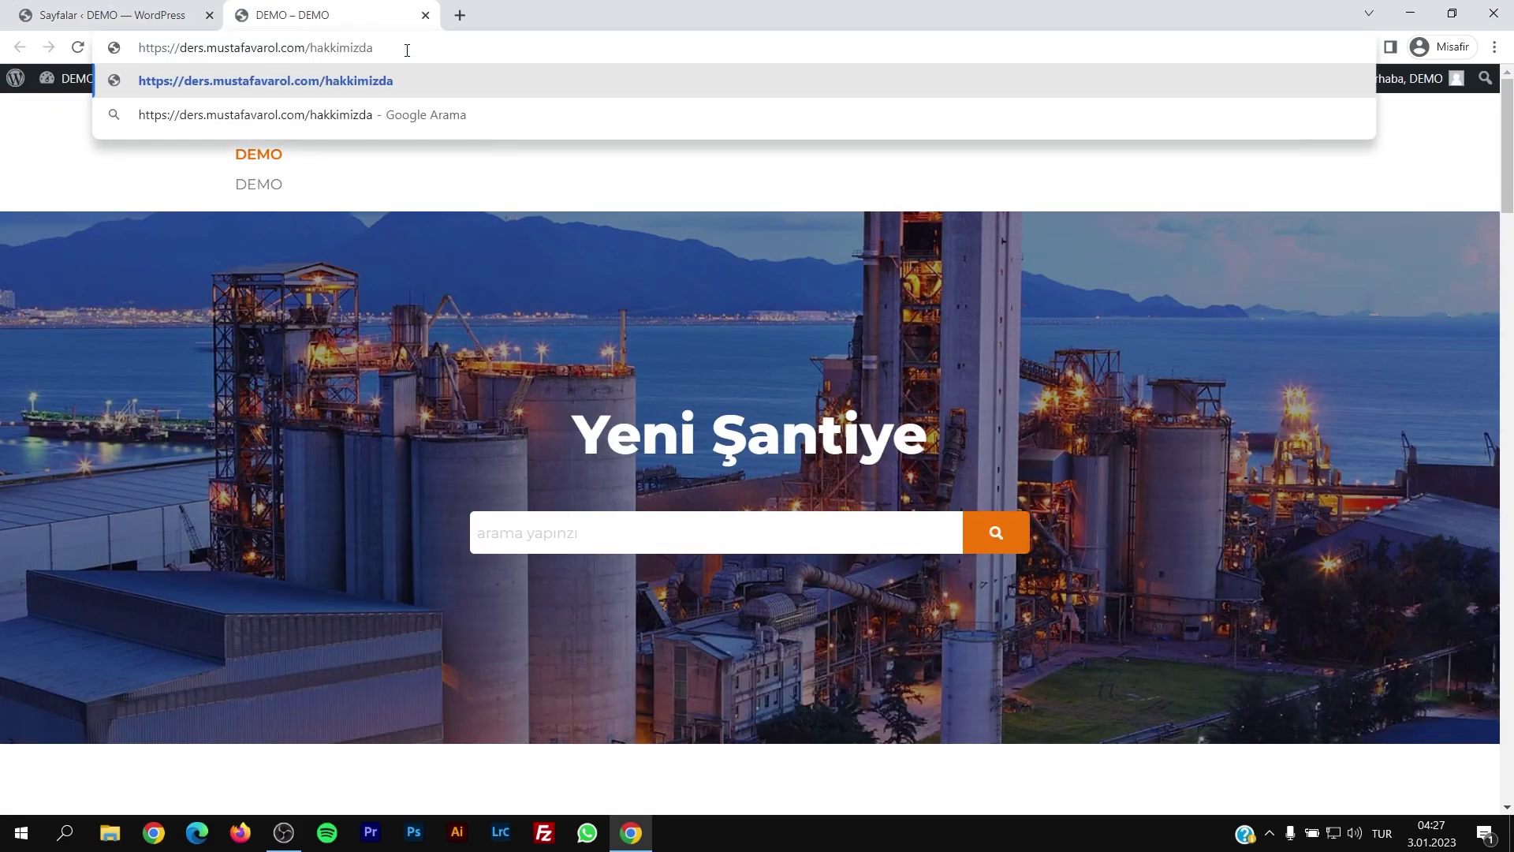
{"action": "key", "text": "Return"}
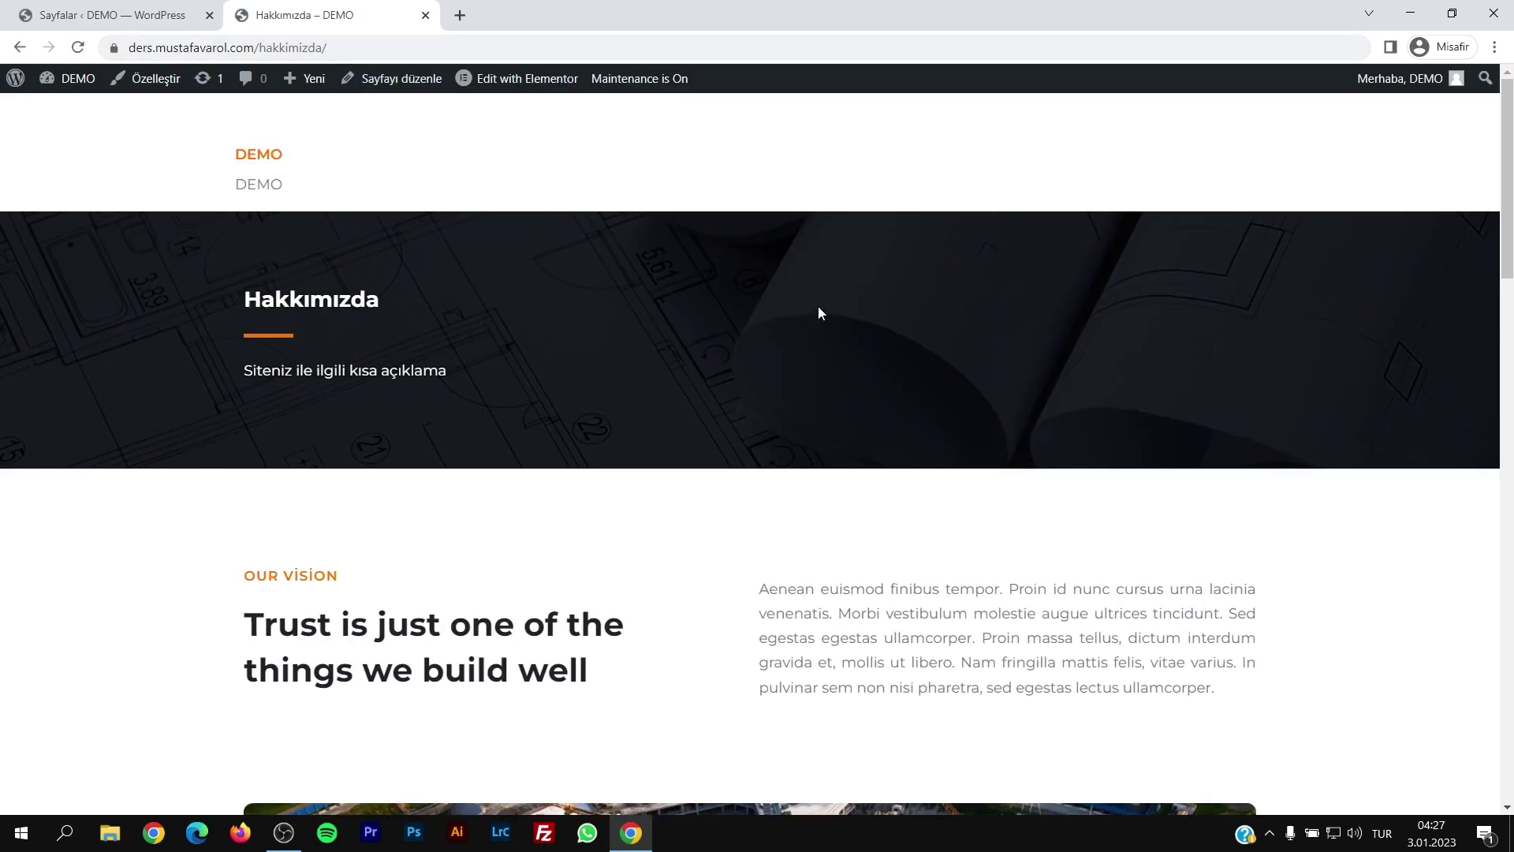
Step: Review the live Hakkımızda page's new layout, then switch back to the admin Pages list
{"action": "scroll", "coordinate": [820, 313], "scroll_direction": "down", "scroll_amount": 15}
{"action": "scroll", "coordinate": [203, 66], "scroll_direction": "up", "scroll_amount": 15}
{"action": "key", "text": "ctrl+shift+Tab"}
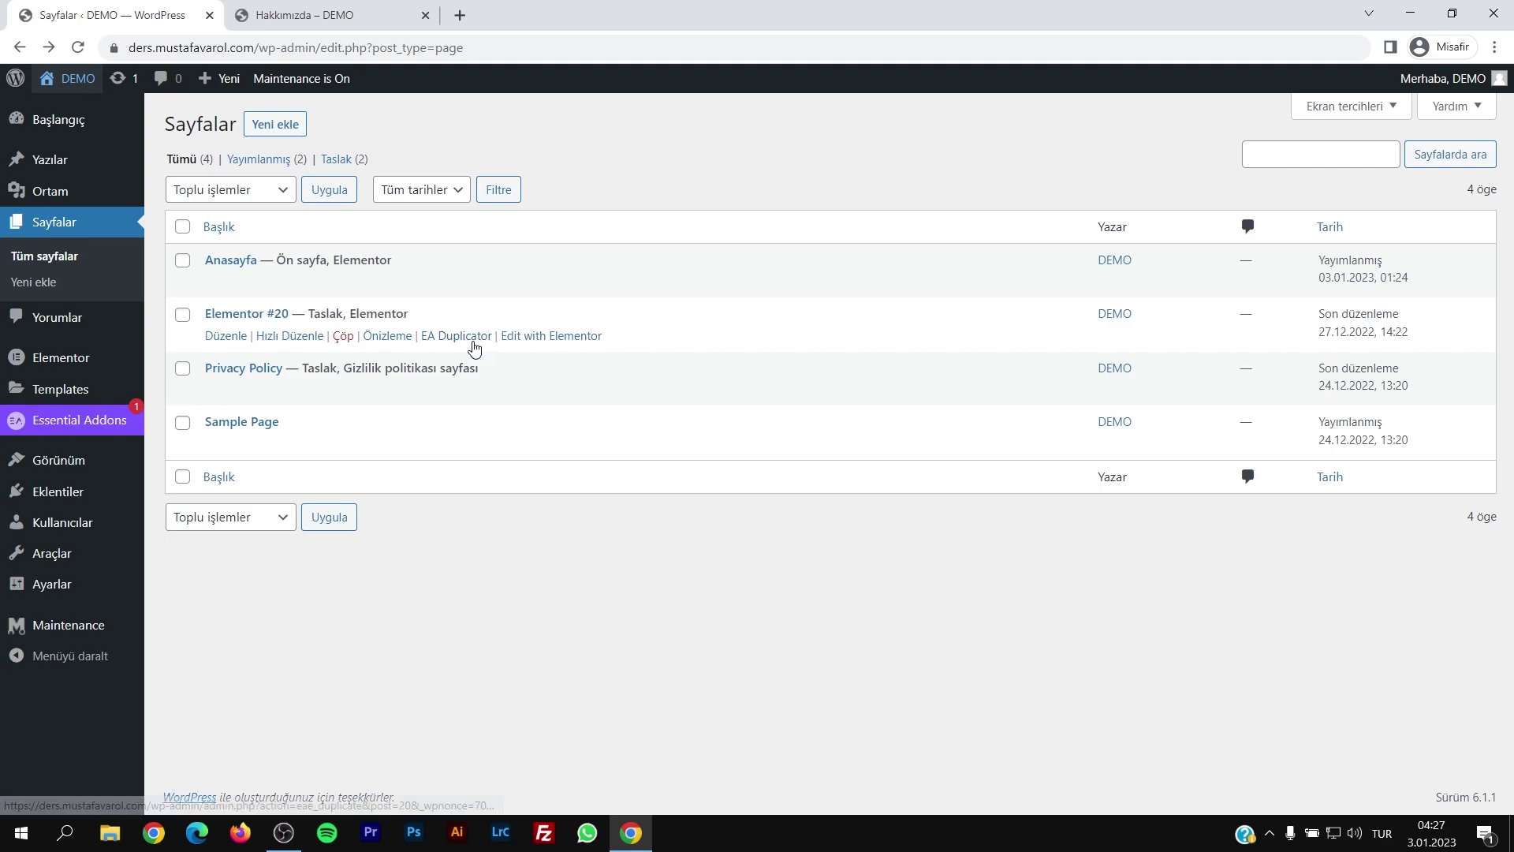
{"action": "key", "text": "ctrl+Tab"}
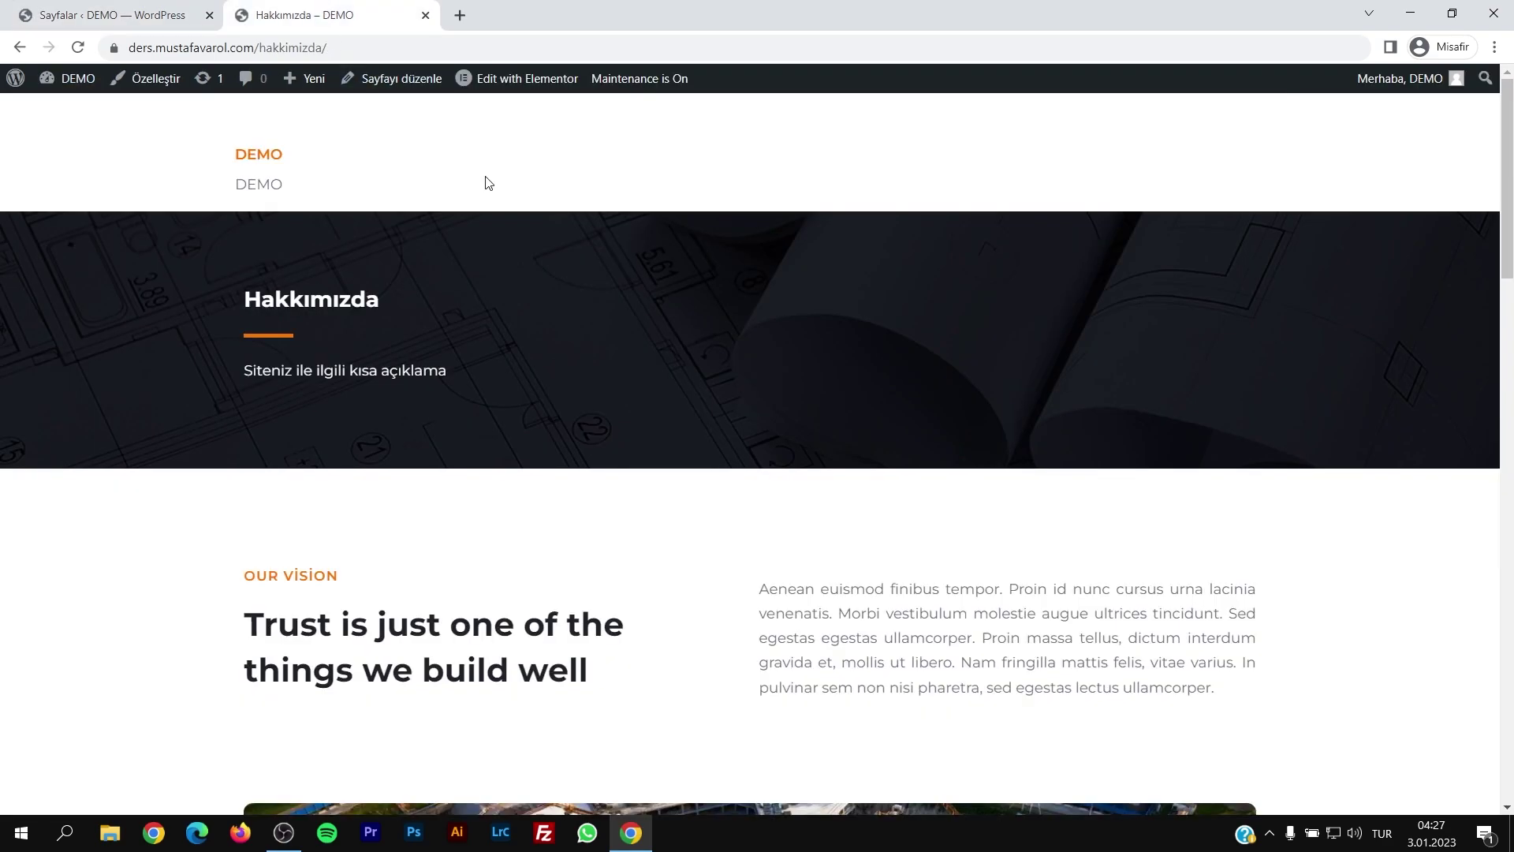
{"action": "scroll", "coordinate": [813, 547], "scroll_direction": "down", "scroll_amount": 15}
{"action": "left_click_drag", "start_coordinate": [1510, 749], "coordinate": [1510, 126]}
{"action": "key", "text": "ctrl+Tab"}
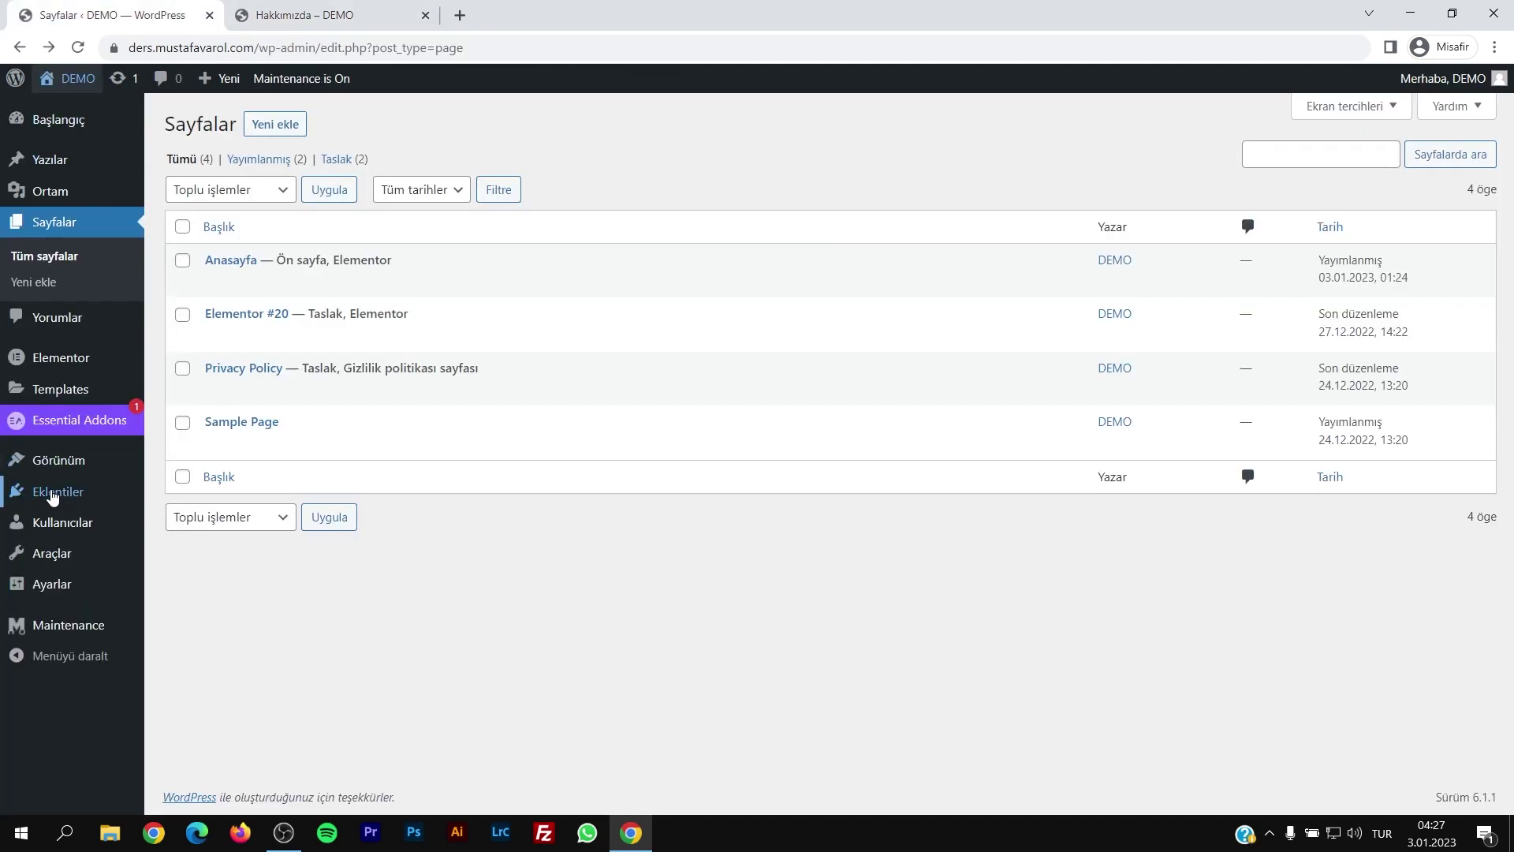
Step: Check the installed Elementor Header & Footer Builder plugin and open the saved Elementor templates
{"action": "left_click", "coordinate": [52, 496]}
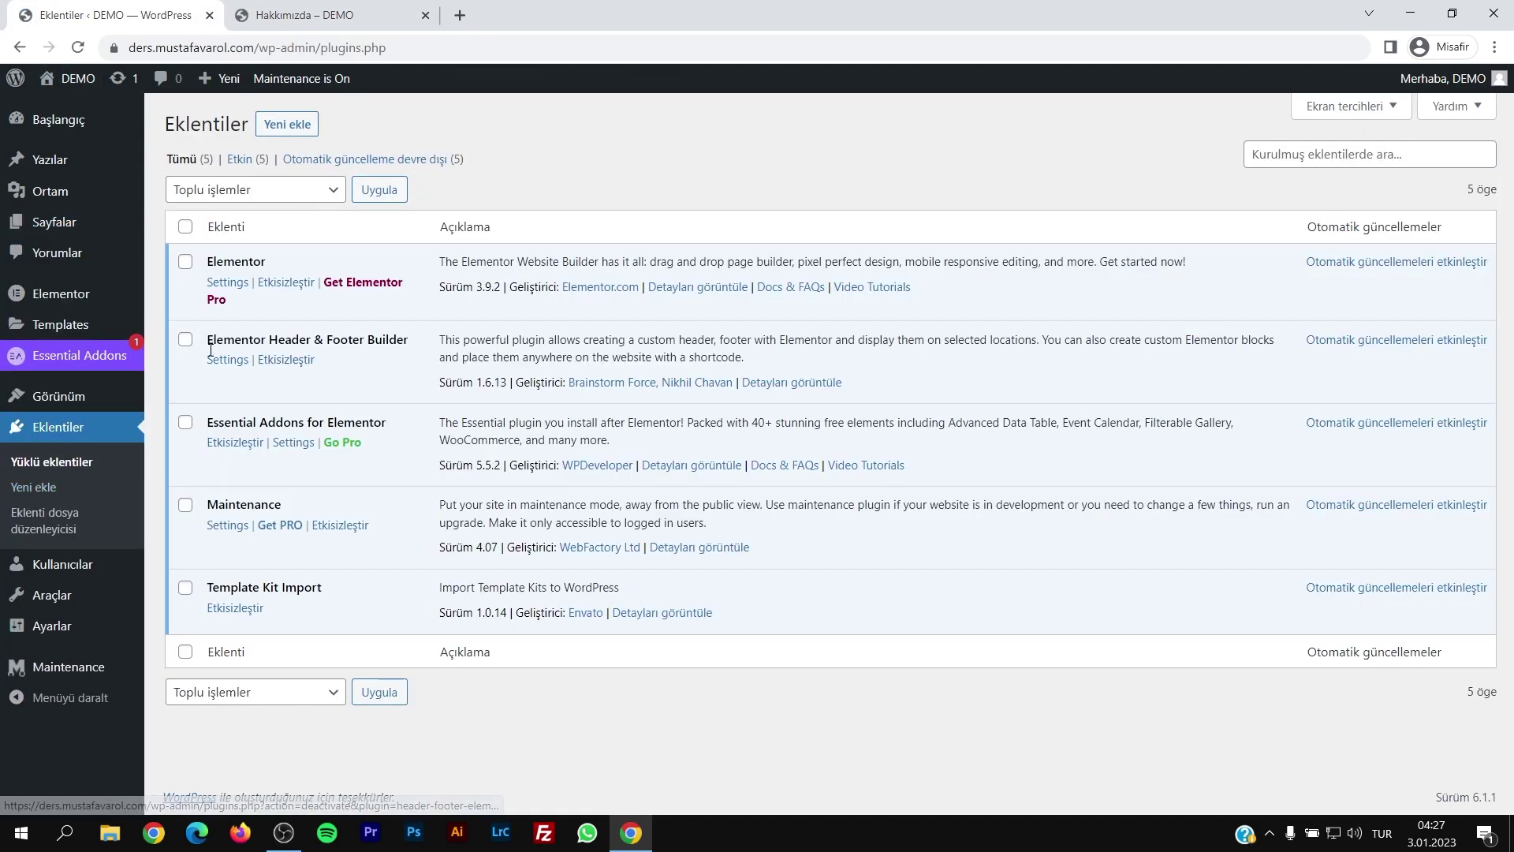
{"action": "left_click_drag", "start_coordinate": [207, 340], "coordinate": [409, 341]}
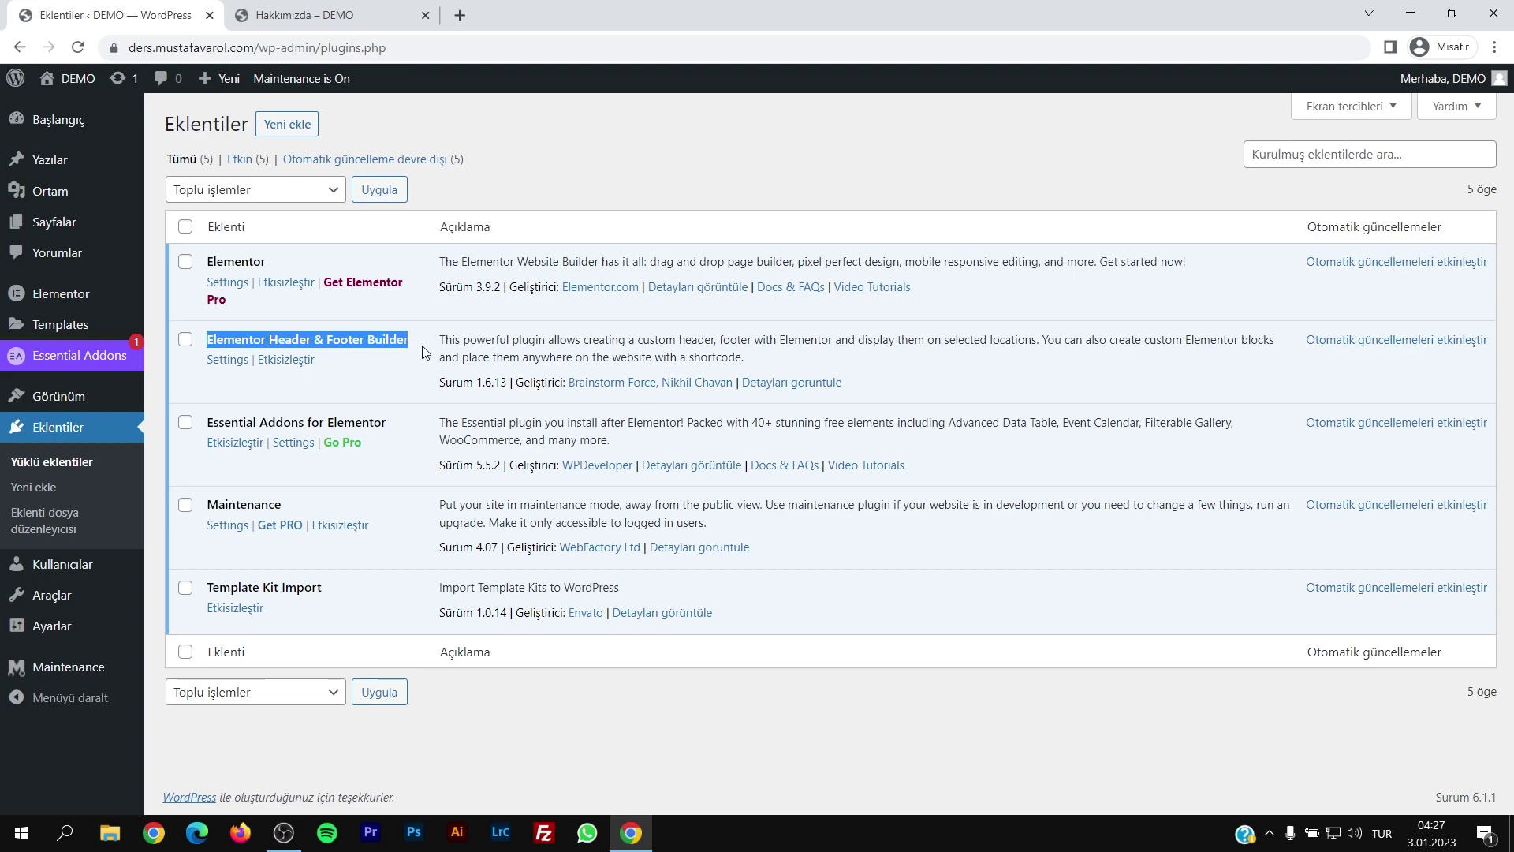
{"action": "left_click", "coordinate": [367, 341]}
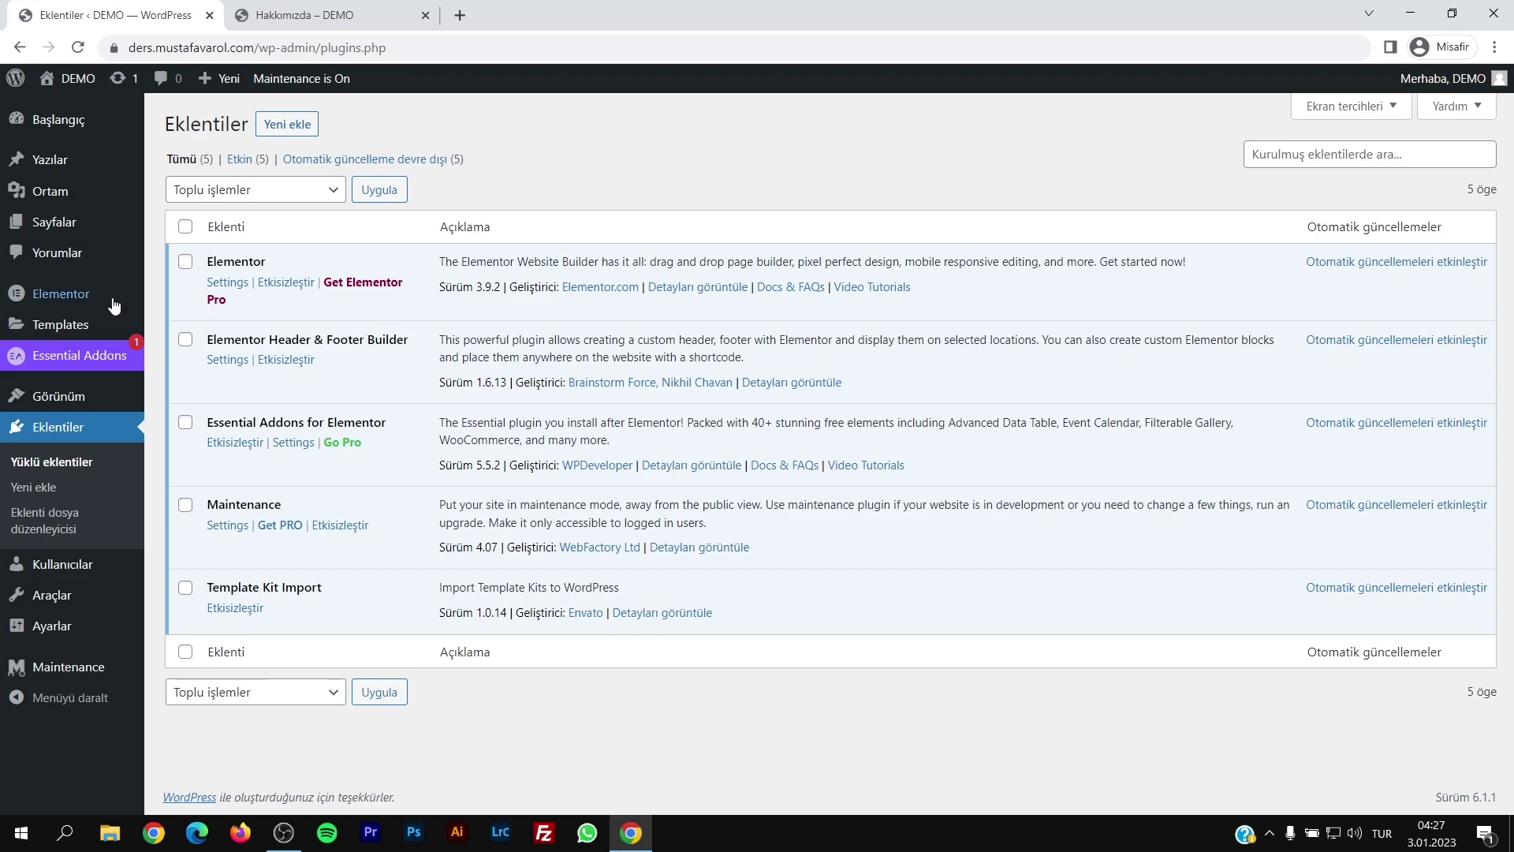
{"action": "left_click", "coordinate": [63, 324]}
{"action": "scroll", "coordinate": [336, 509], "scroll_direction": "down", "scroll_amount": 2}
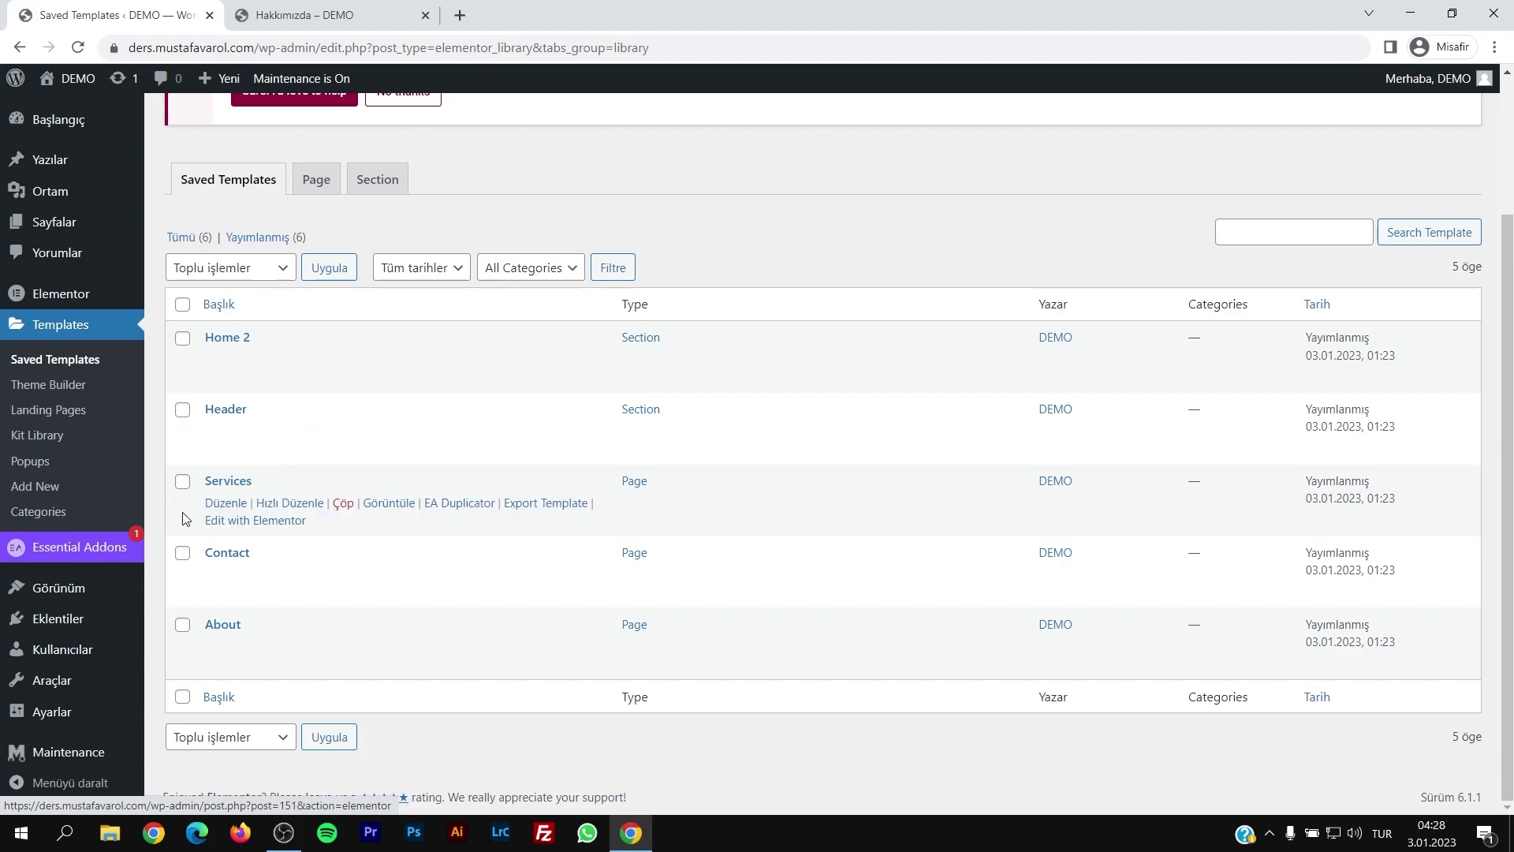
Step: Open the Raventor template kit and import its Footer template
{"action": "mouse_move", "coordinate": [51, 680]}
{"action": "left_click", "coordinate": [172, 721]}
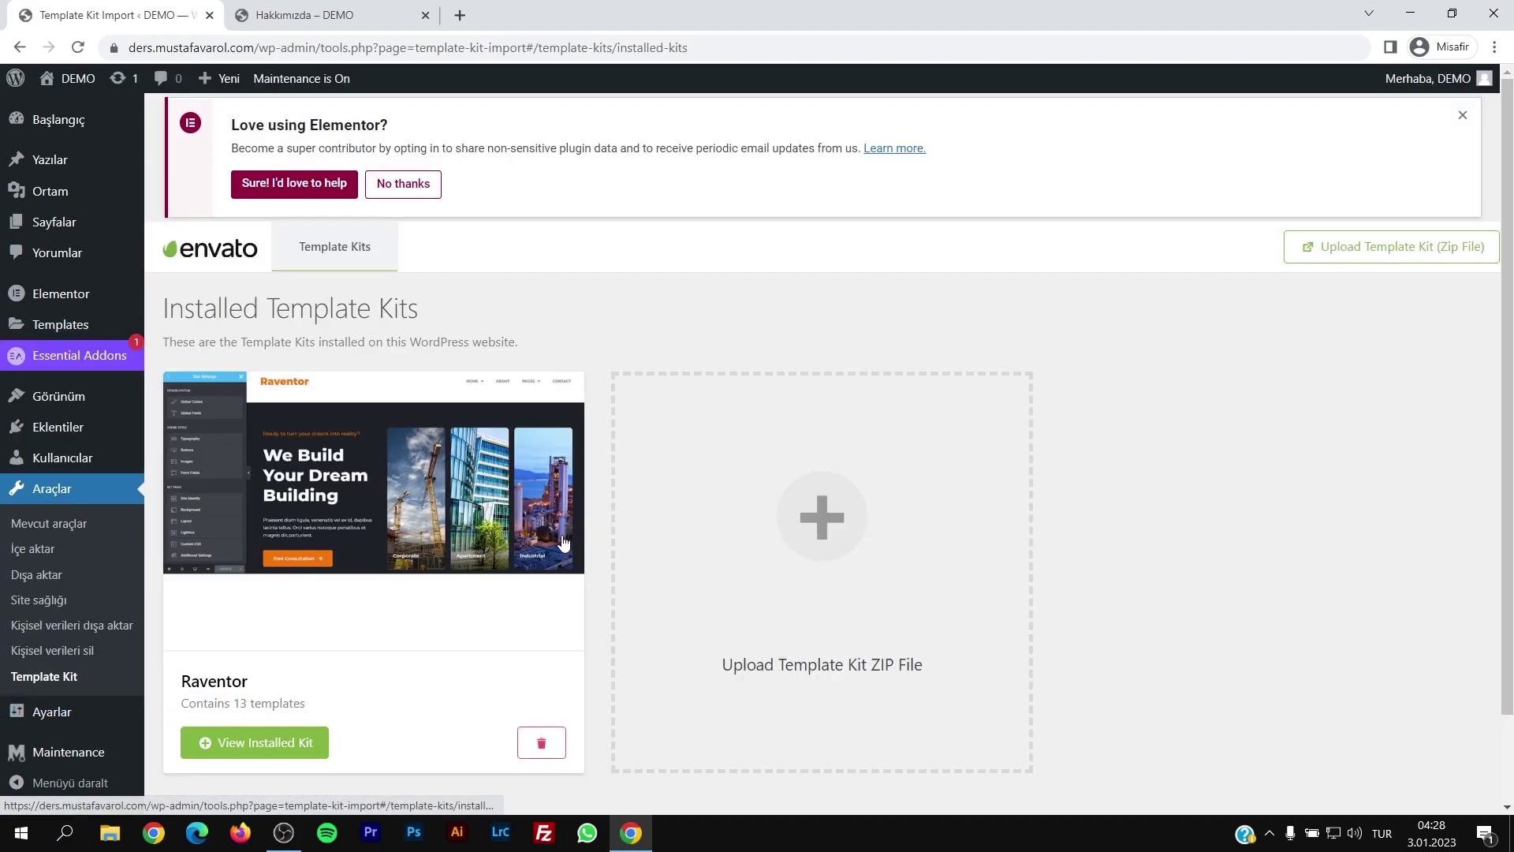
{"action": "left_click", "coordinate": [563, 542]}
{"action": "scroll", "coordinate": [845, 478], "scroll_direction": "down", "scroll_amount": 2}
{"action": "scroll", "coordinate": [845, 478], "scroll_direction": "down", "scroll_amount": 3}
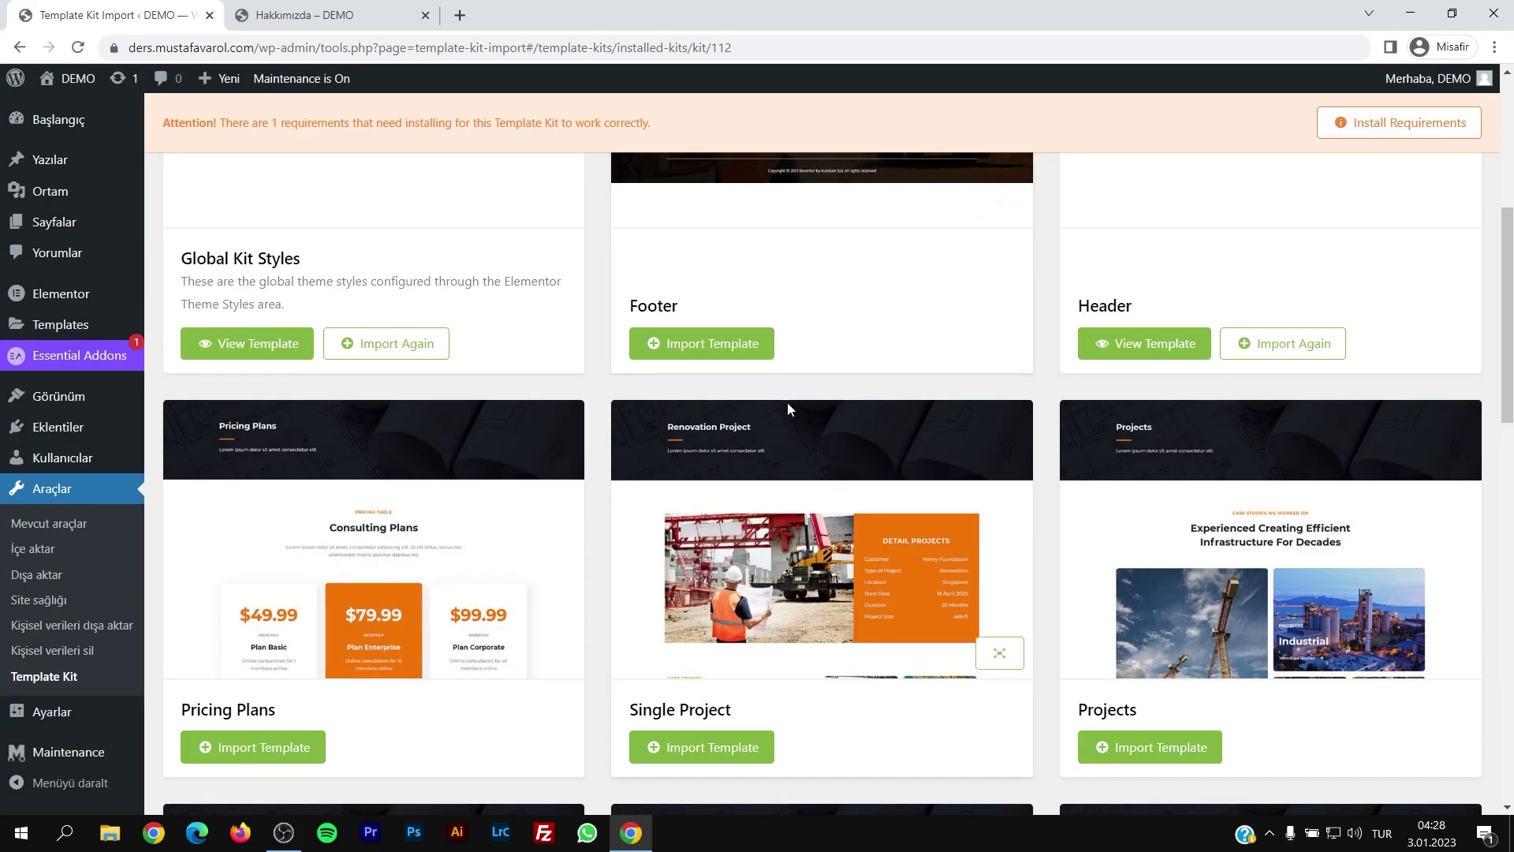
{"action": "left_click", "coordinate": [723, 344]}
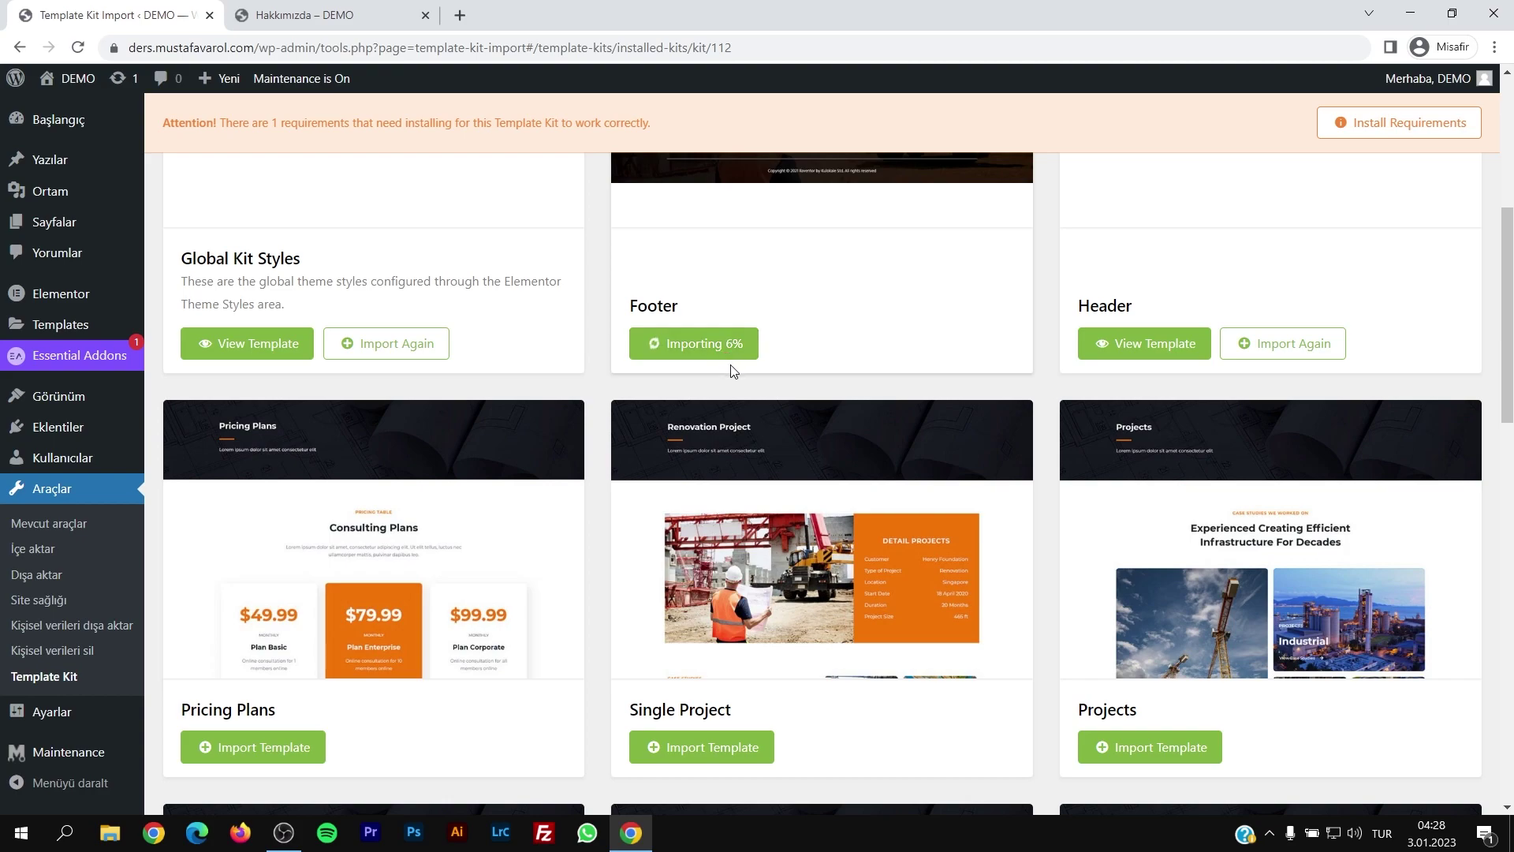
Step: Glance at the live Hakkımızda tab and return to the Raventor template kit page
{"action": "scroll", "coordinate": [739, 373], "scroll_direction": "up", "scroll_amount": 2}
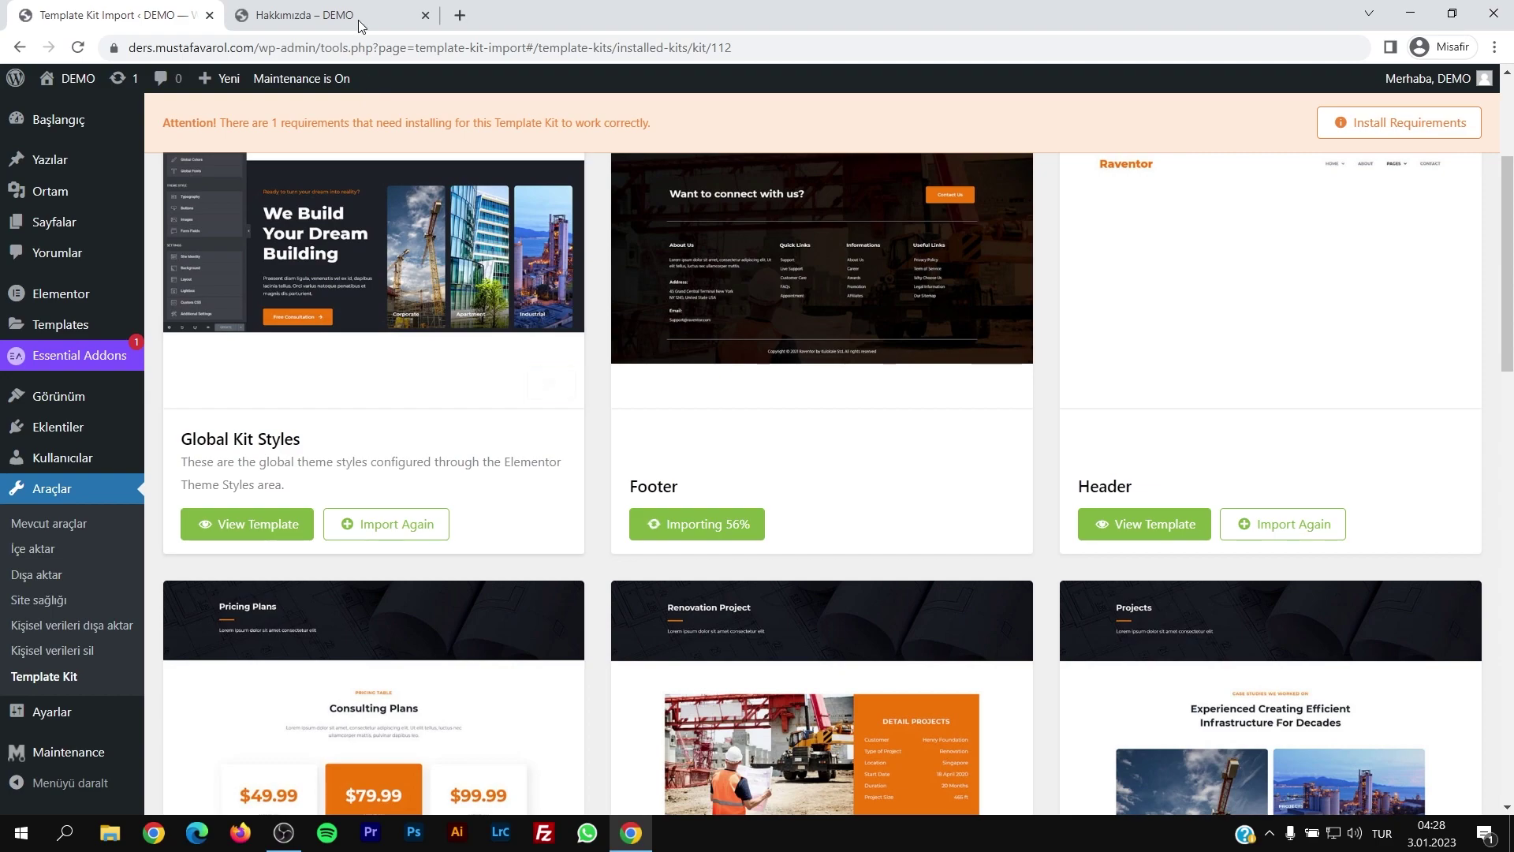
{"action": "left_click", "coordinate": [347, 20]}
{"action": "left_click", "coordinate": [135, 15]}
{"action": "mouse_move", "coordinate": [66, 296]}
{"action": "mouse_move", "coordinate": [63, 404]}
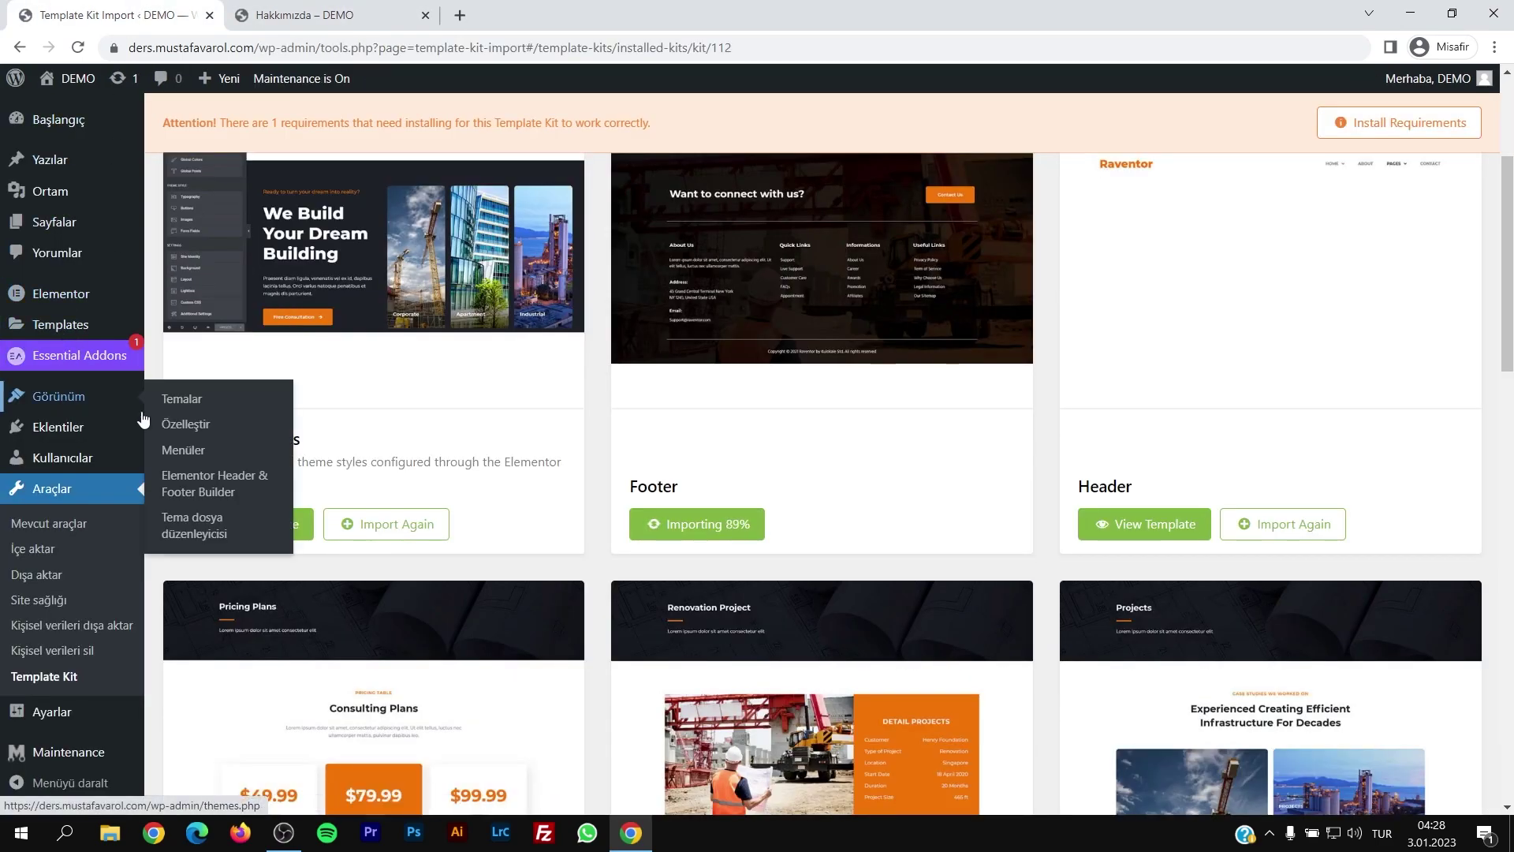
Step: Start a new Header & Footer Builder template named 'Header'
{"action": "left_click", "coordinate": [218, 483]}
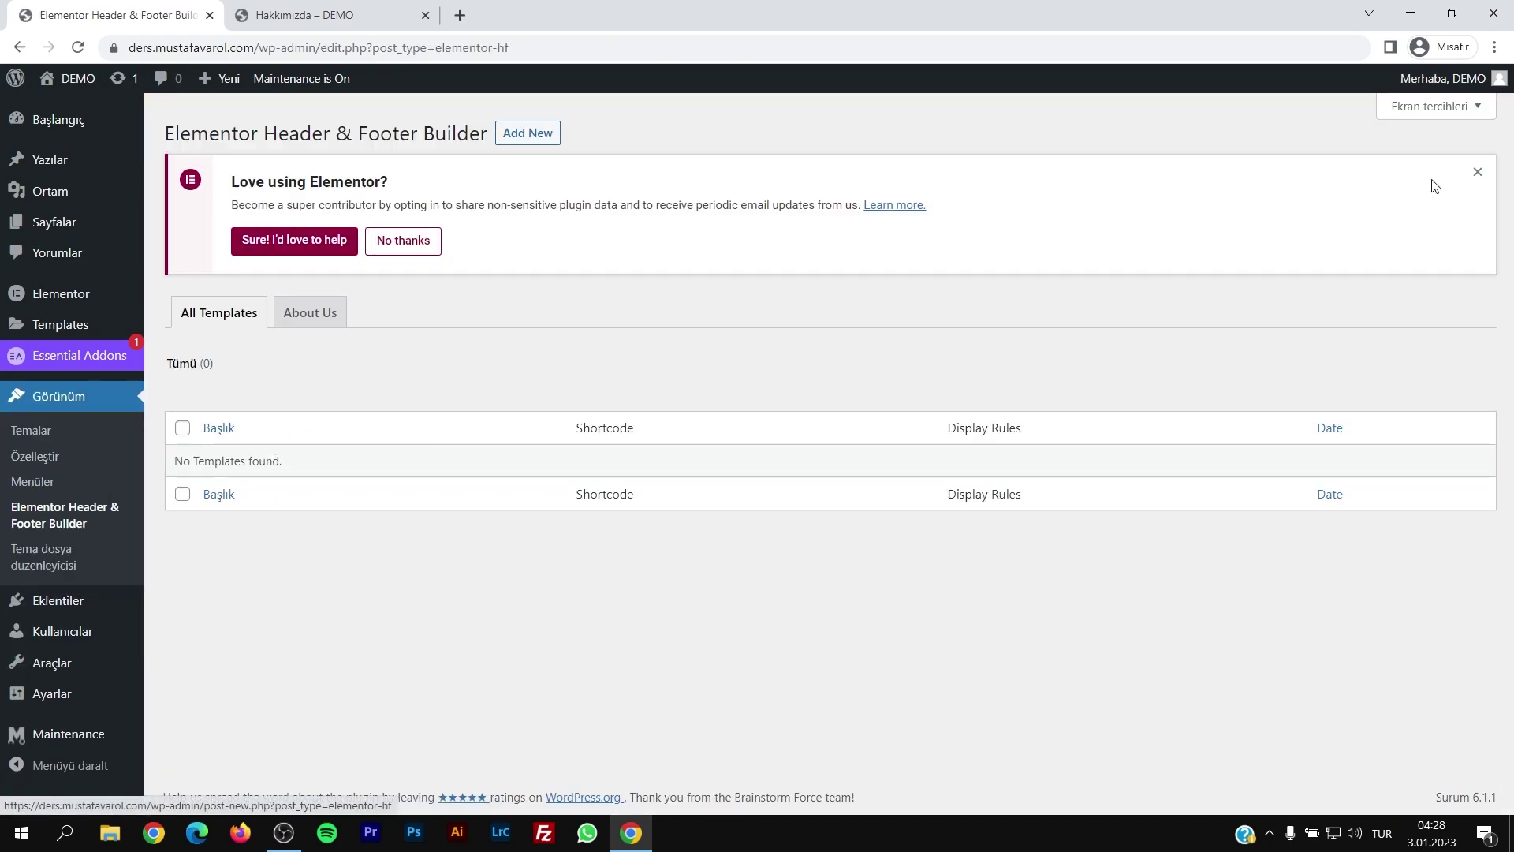
{"action": "left_click", "coordinate": [1477, 172]}
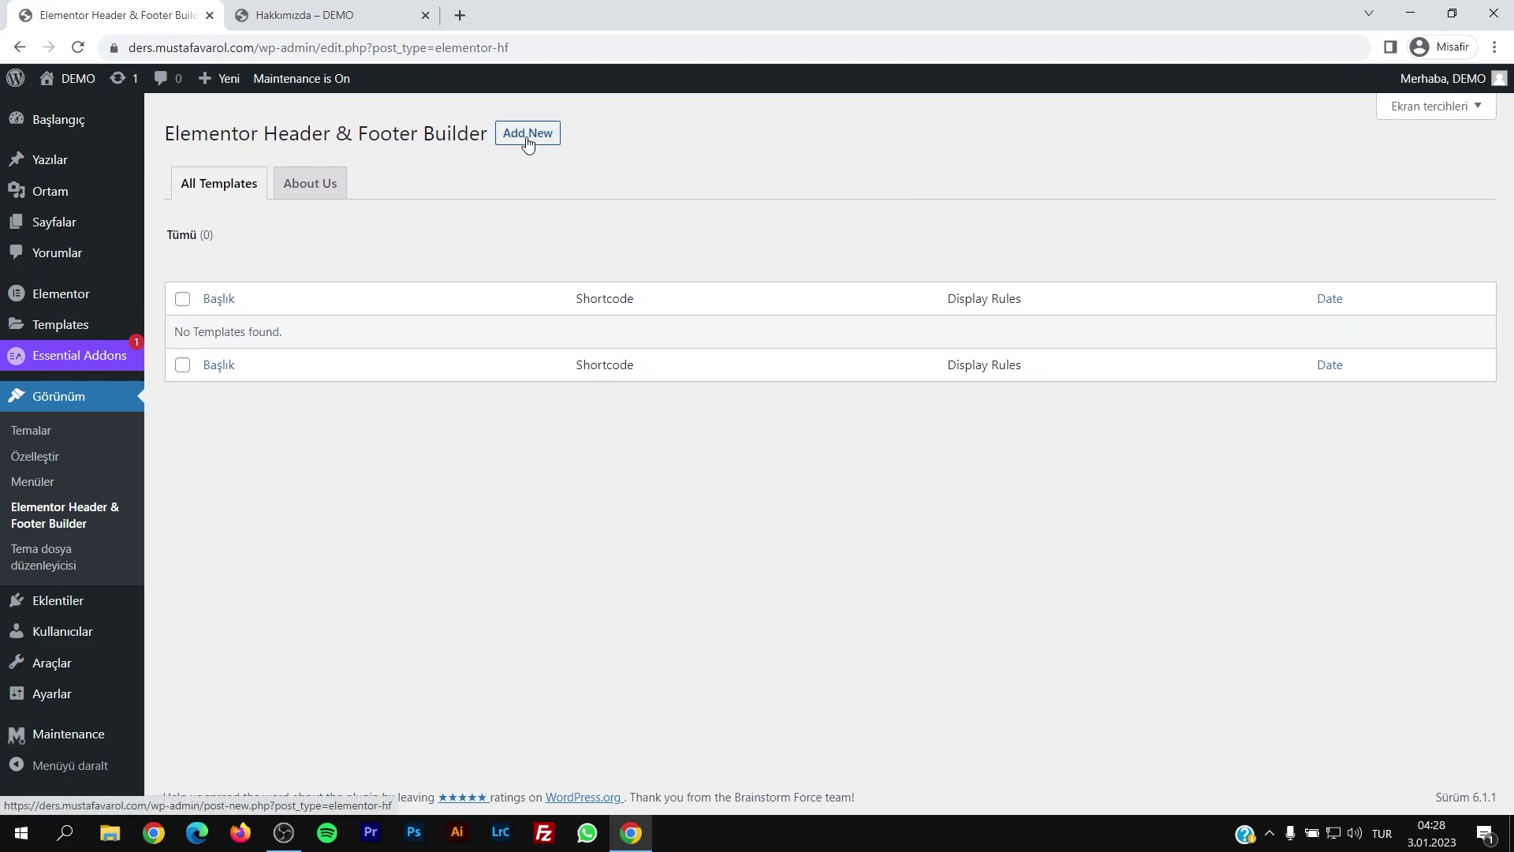
{"action": "left_click", "coordinate": [528, 141]}
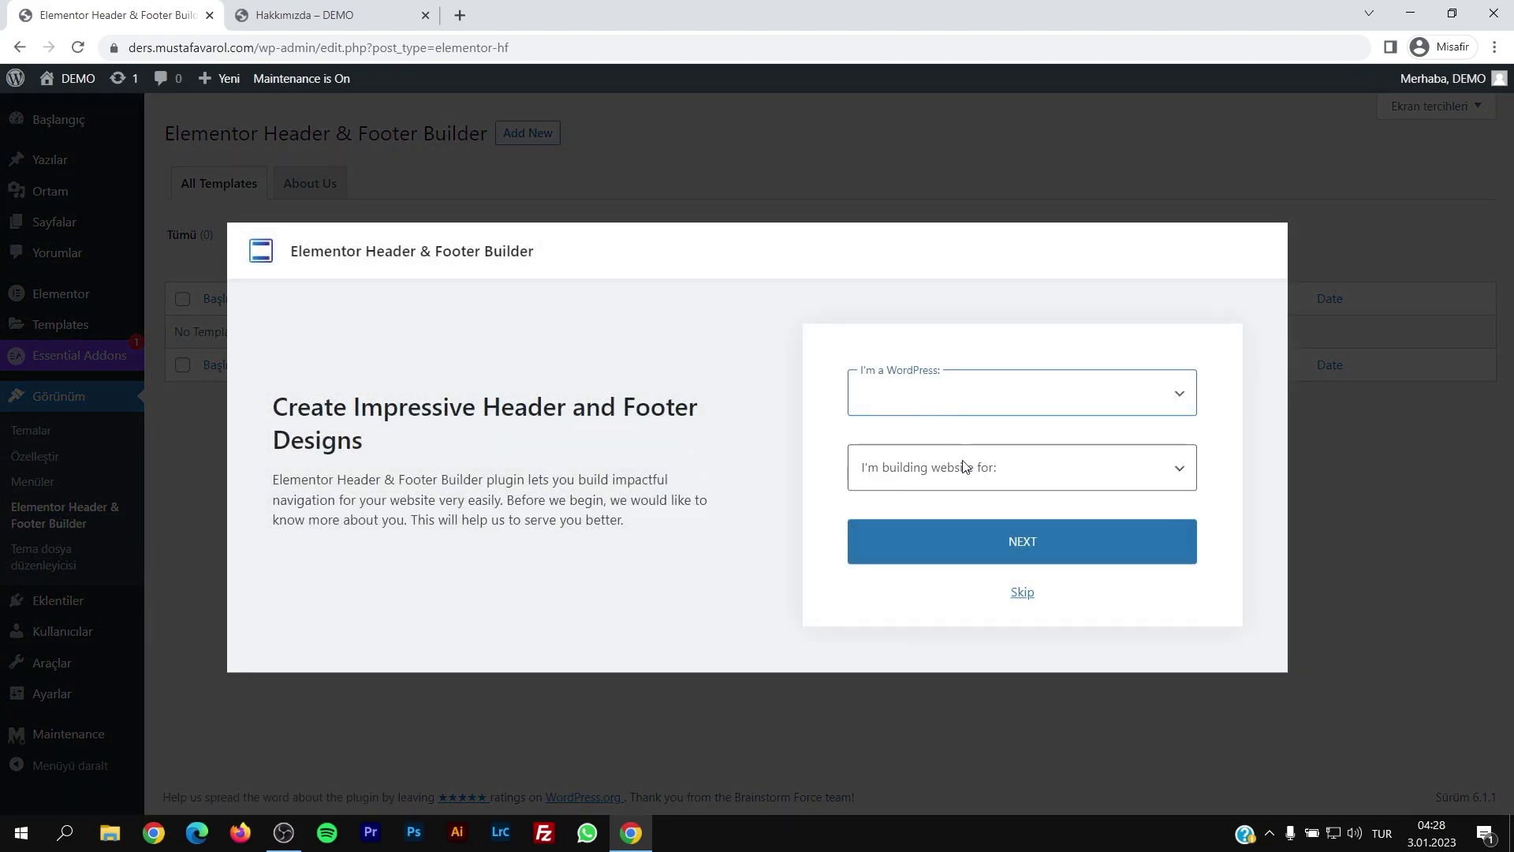
{"action": "left_click", "coordinate": [1019, 593]}
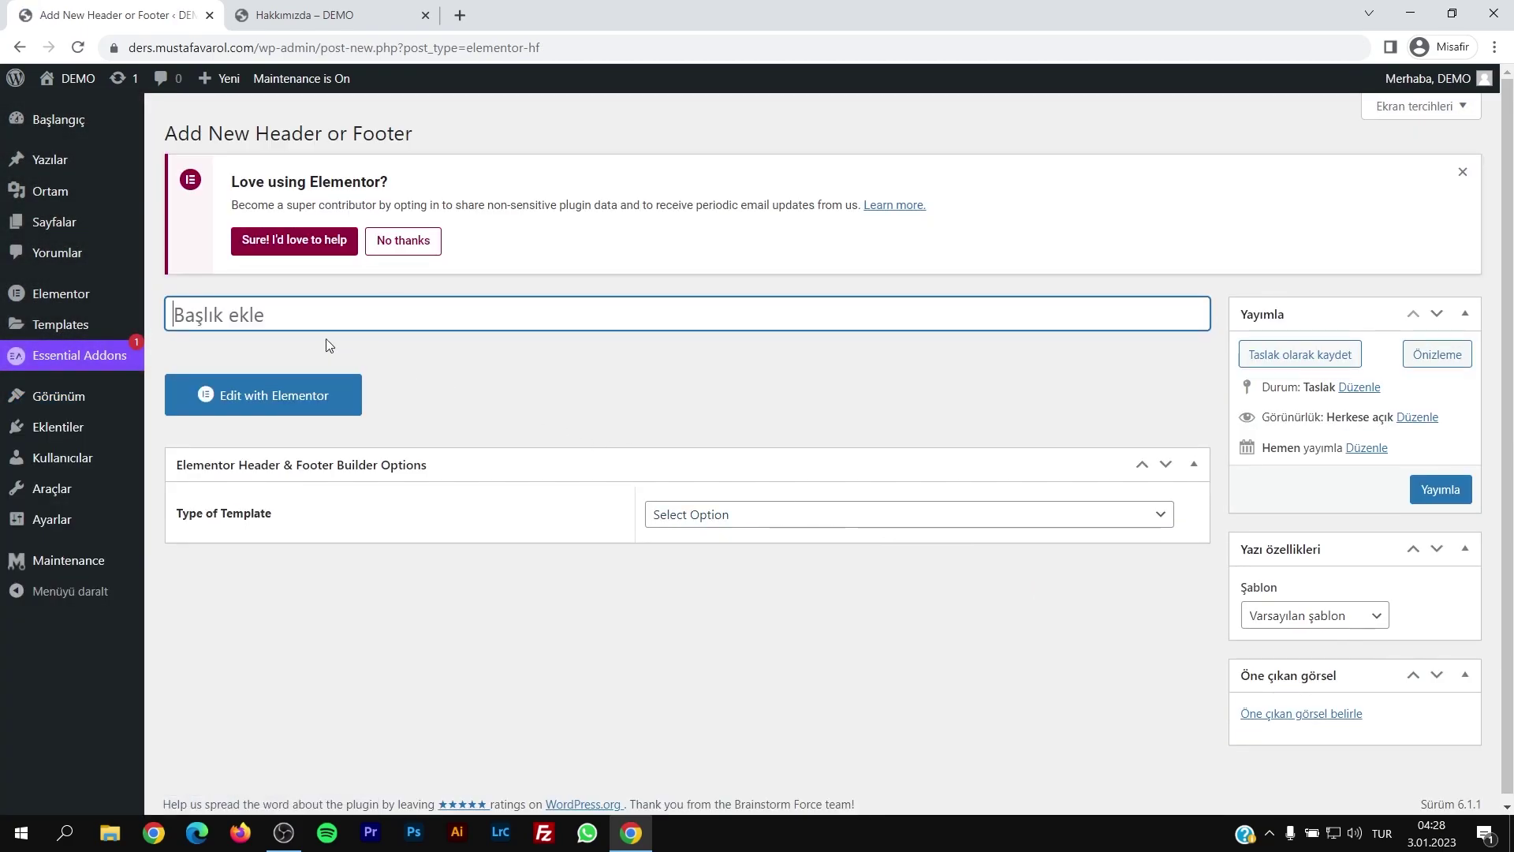
{"action": "type", "text": "Header"}
{"action": "left_click", "coordinate": [608, 410]}
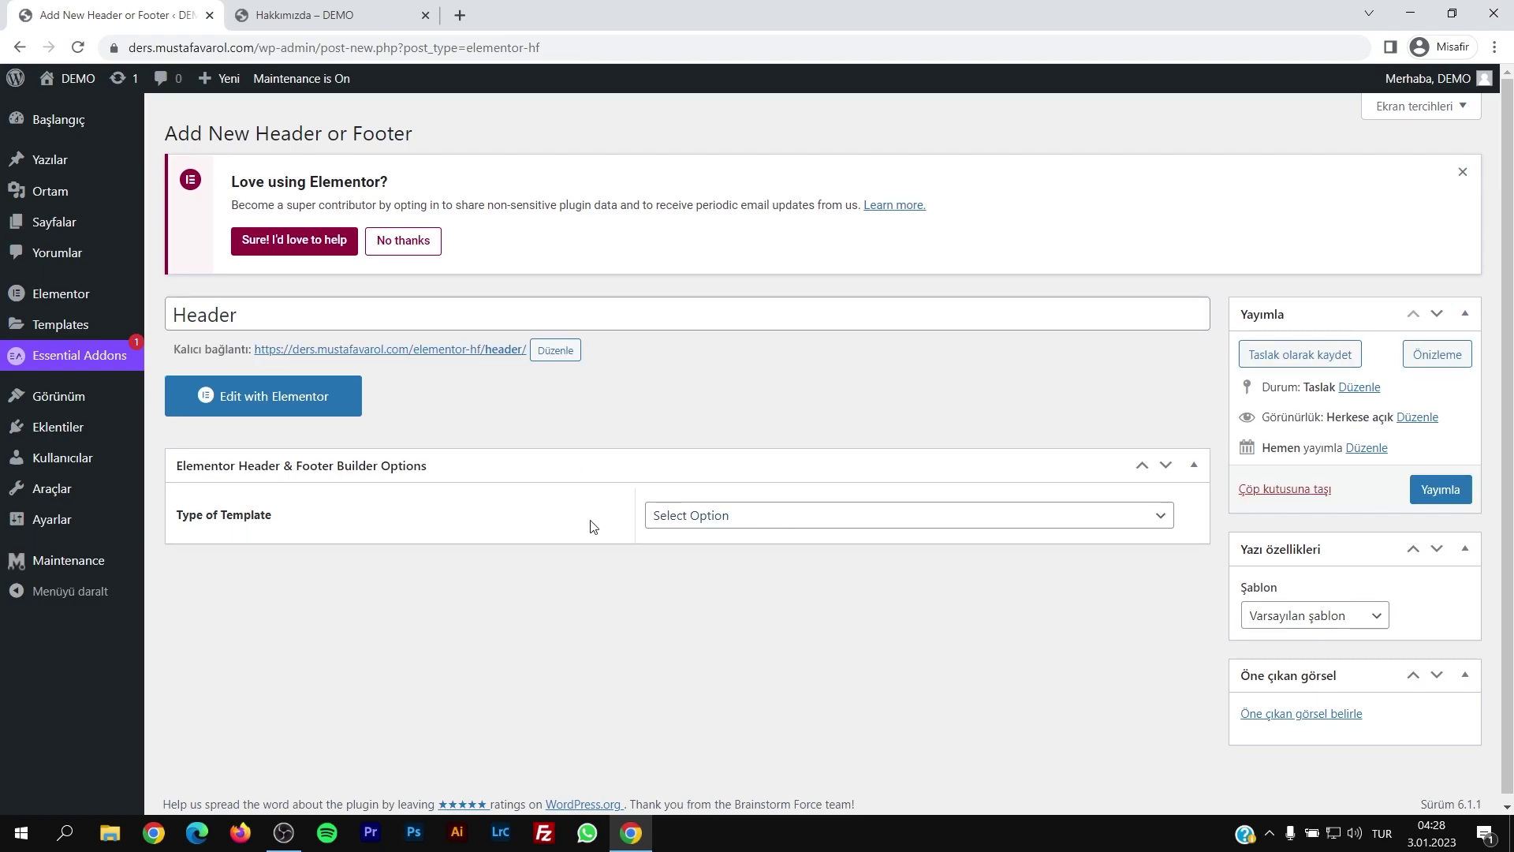
Step: Make it a Header type shown on the Entire Website to all user roles, and publish it
{"action": "left_click", "coordinate": [711, 510]}
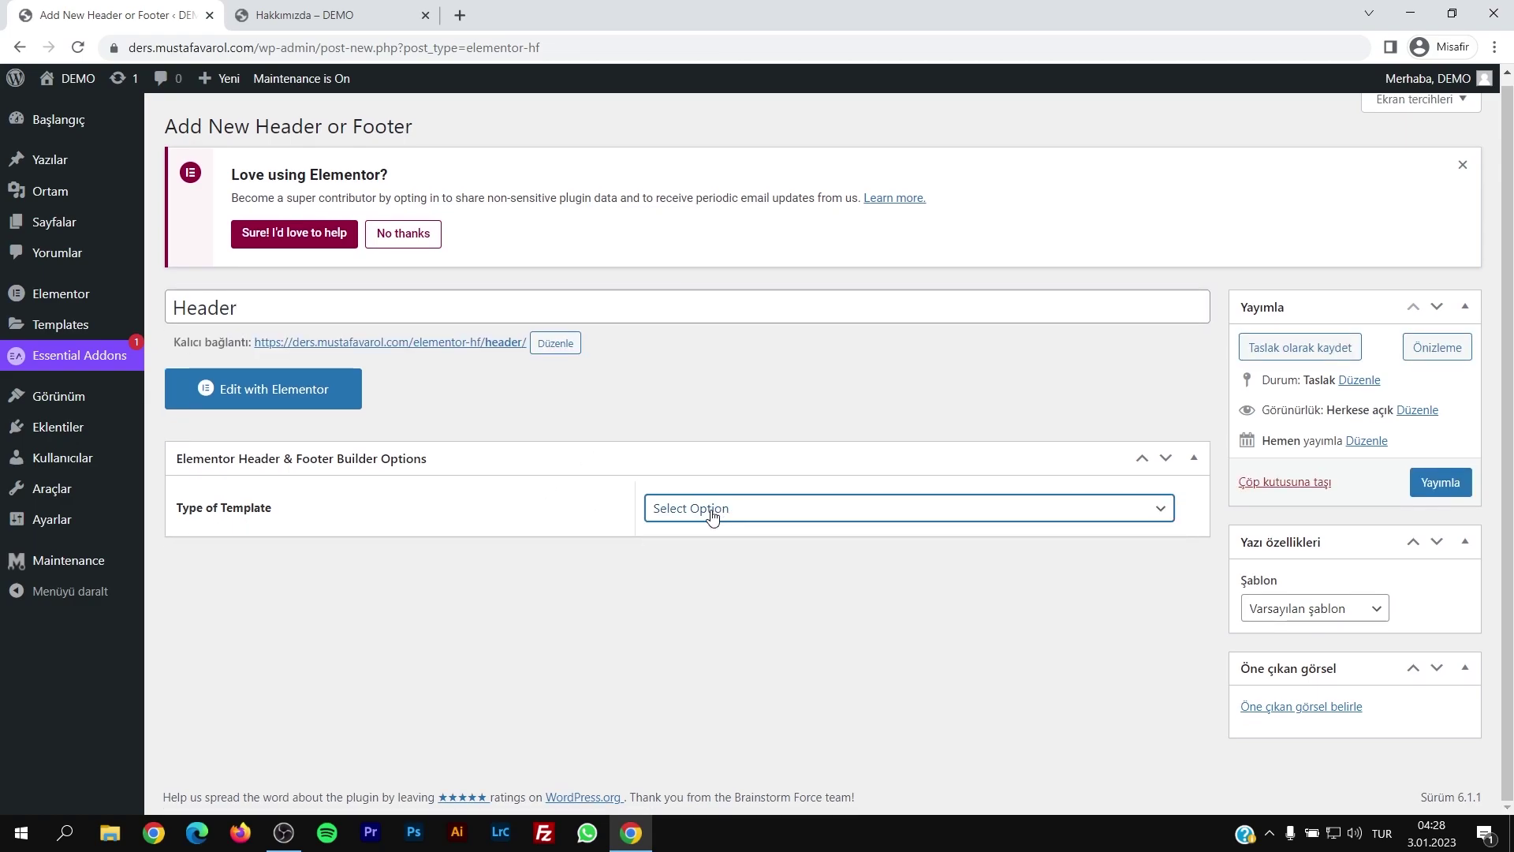
{"action": "left_click", "coordinate": [702, 552]}
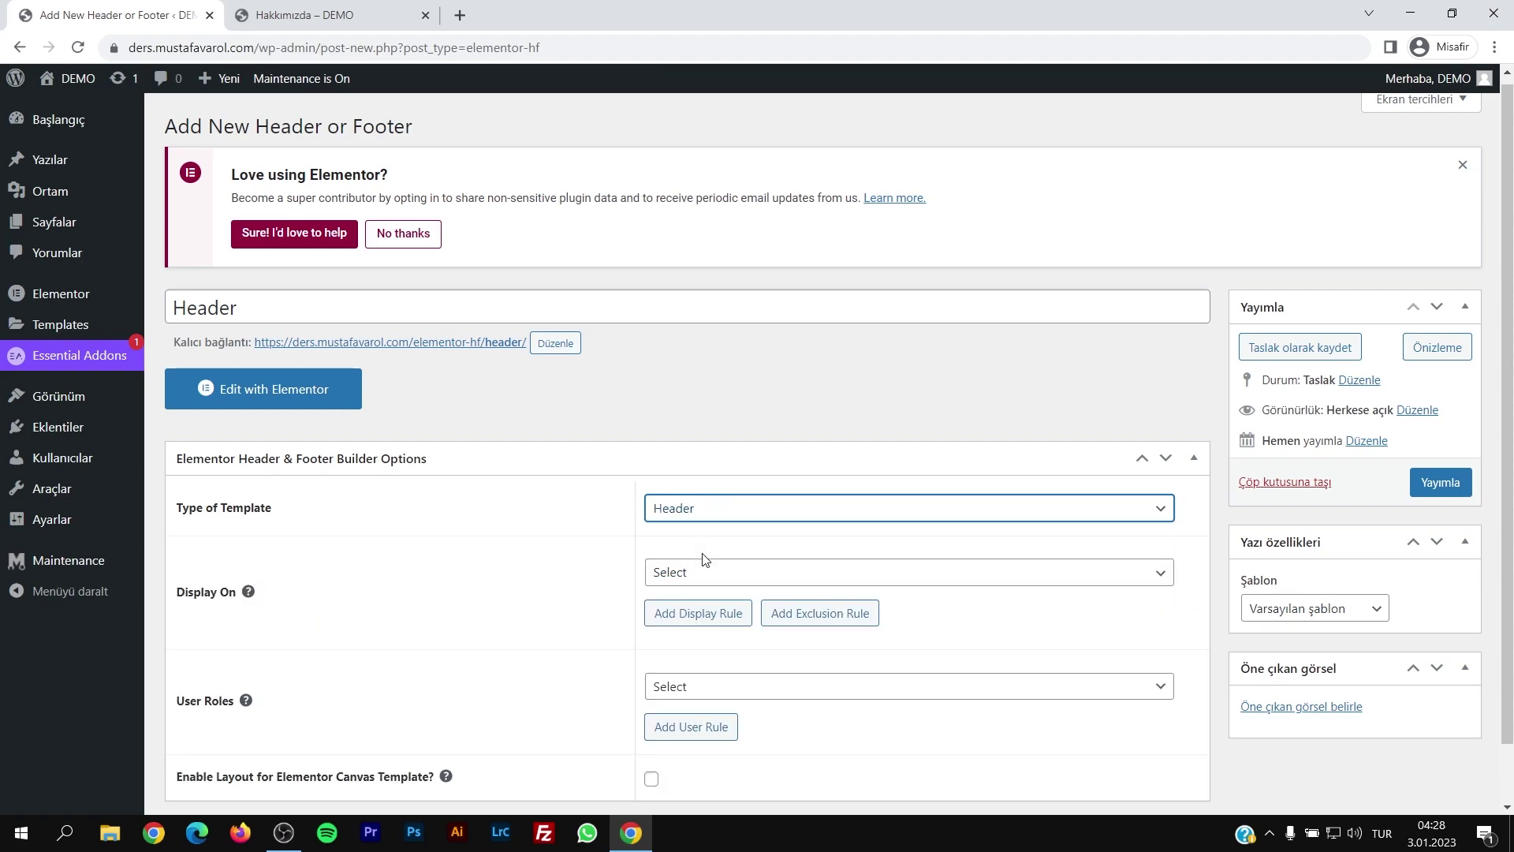
{"action": "scroll", "coordinate": [588, 568], "scroll_direction": "down", "scroll_amount": 1}
{"action": "left_click", "coordinate": [741, 520]}
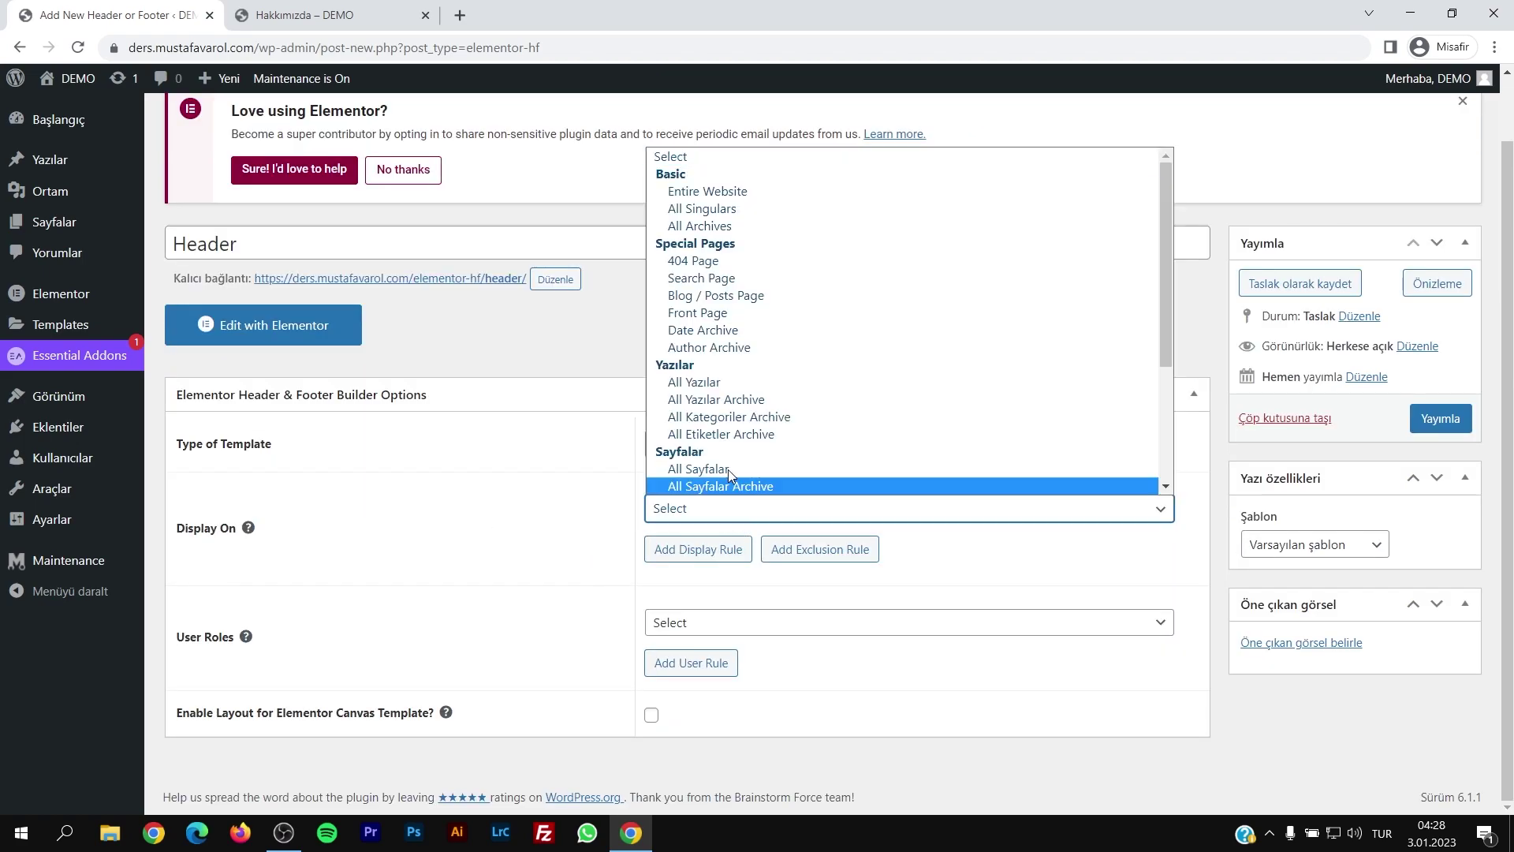
{"action": "left_click", "coordinate": [704, 196]}
{"action": "left_click", "coordinate": [670, 511]}
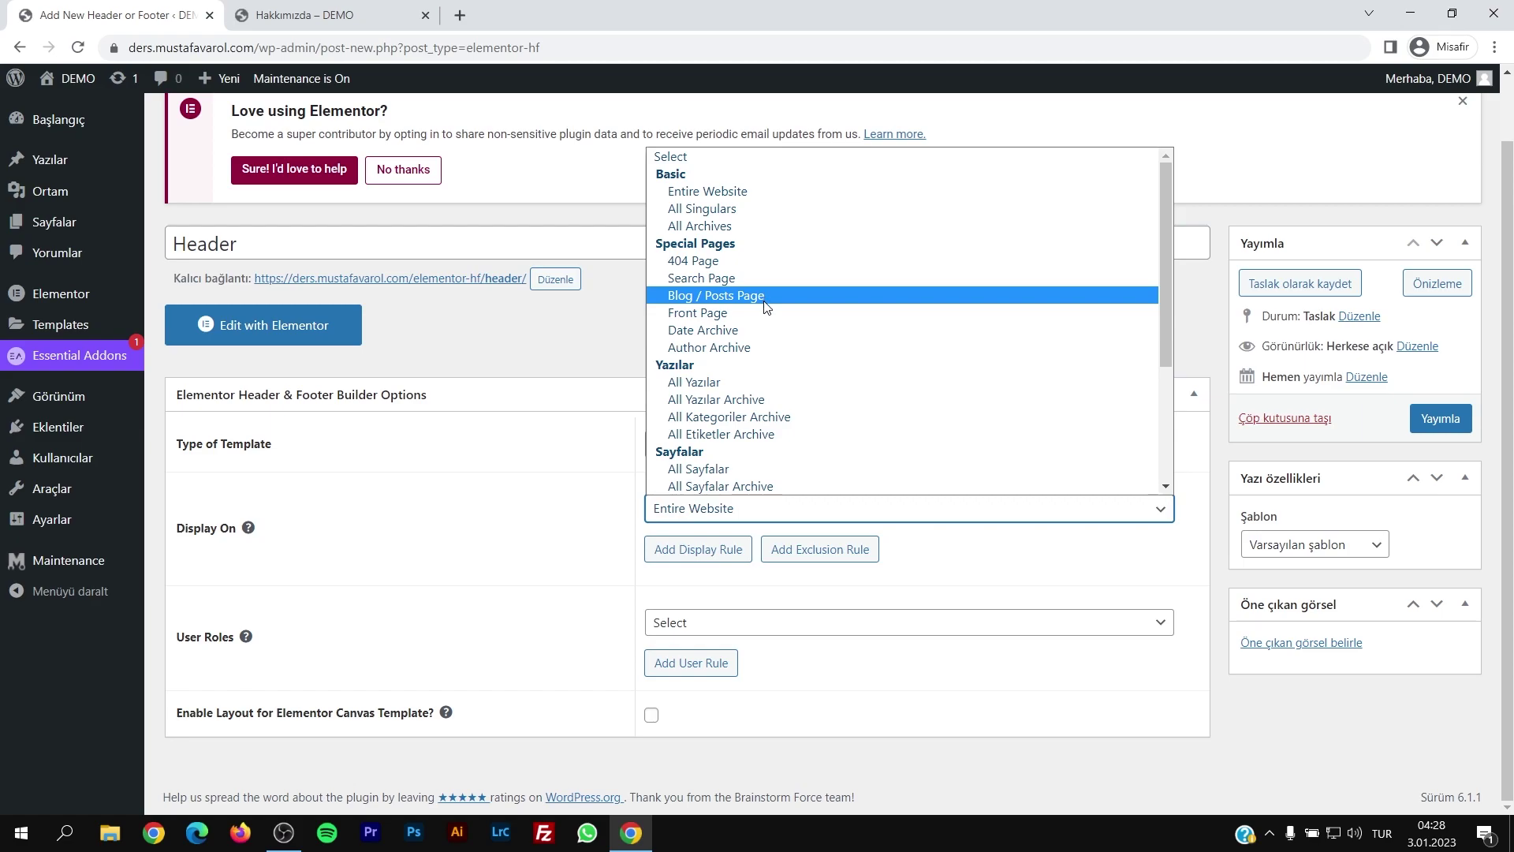
{"action": "left_click", "coordinate": [734, 199]}
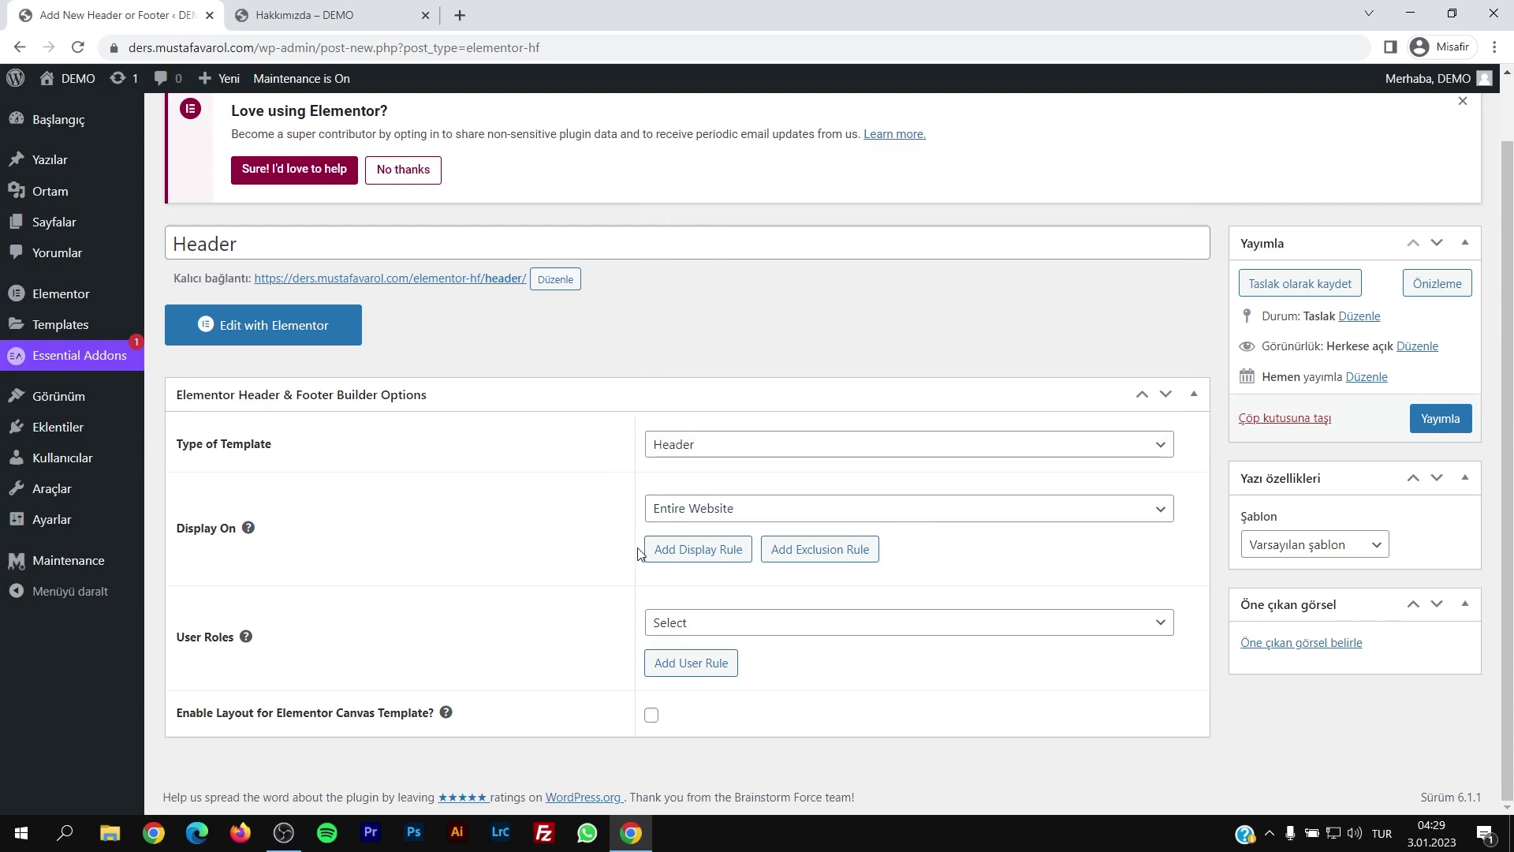
{"action": "left_click", "coordinate": [729, 631]}
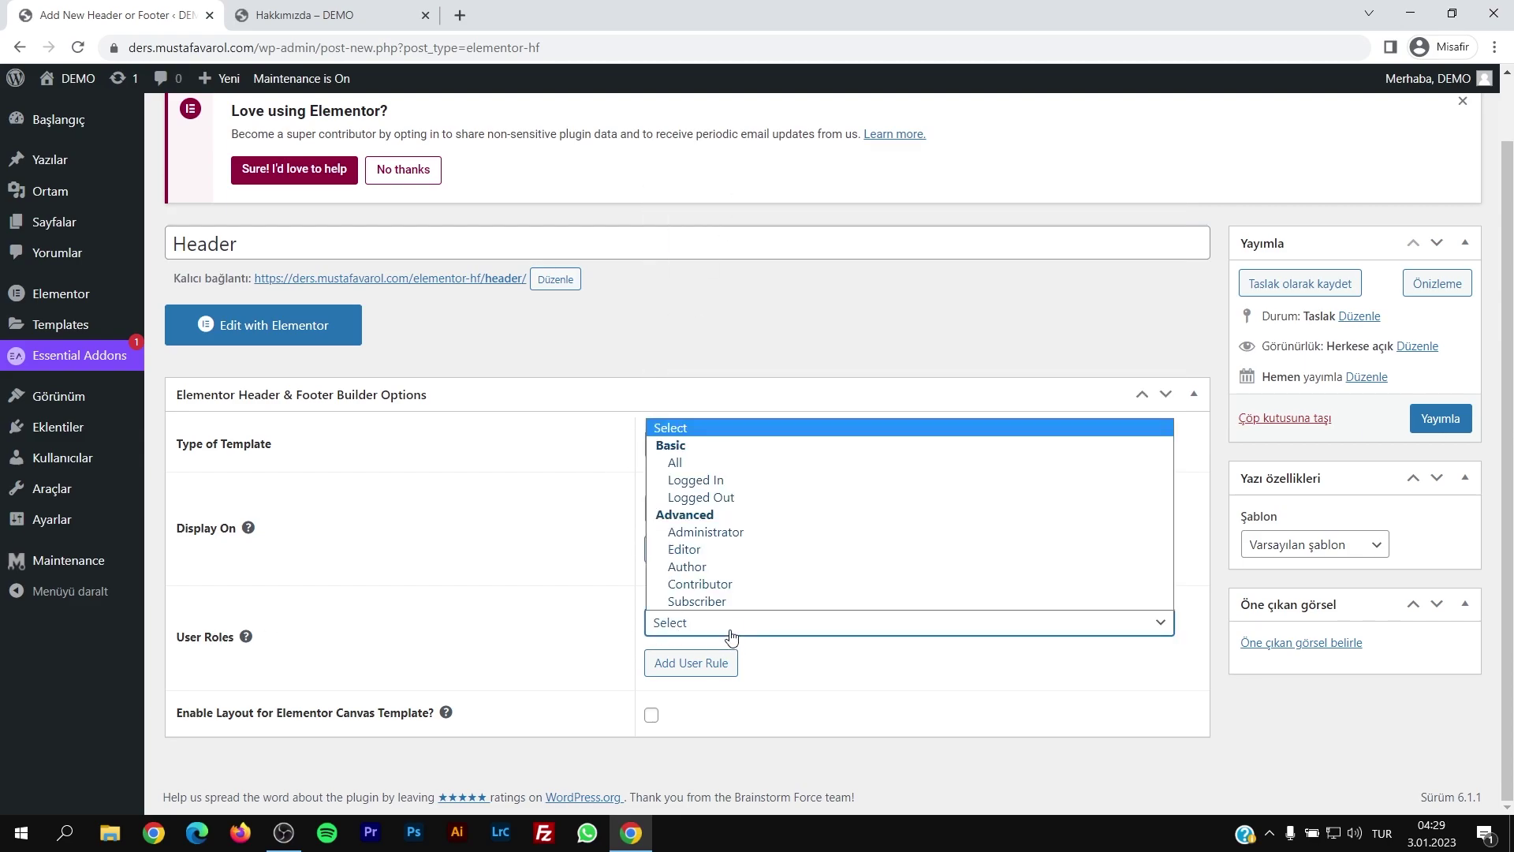
{"action": "left_click", "coordinate": [714, 465]}
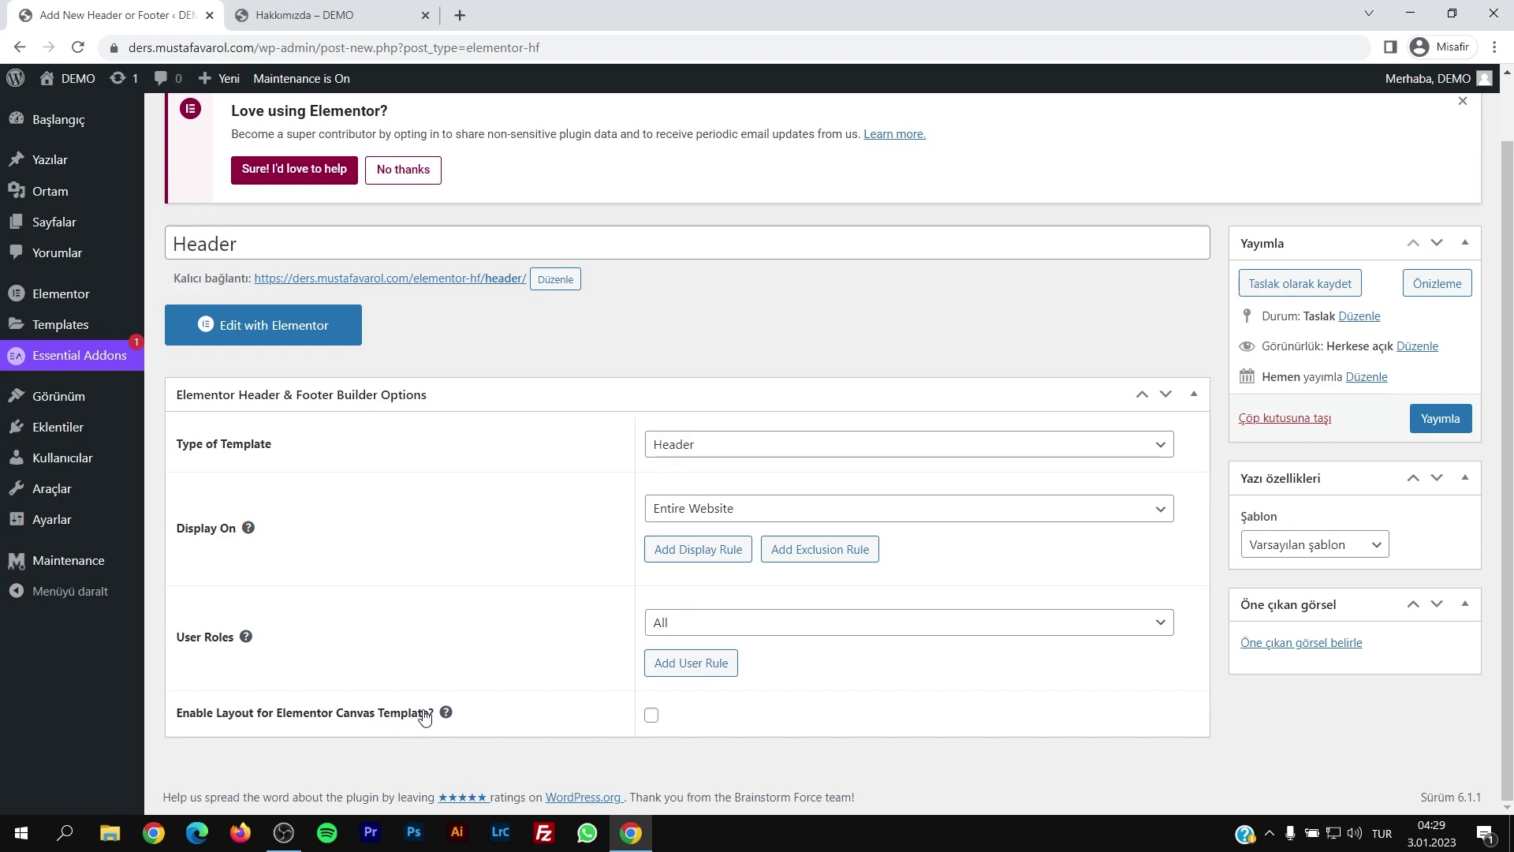
{"action": "left_click", "coordinate": [1441, 421]}
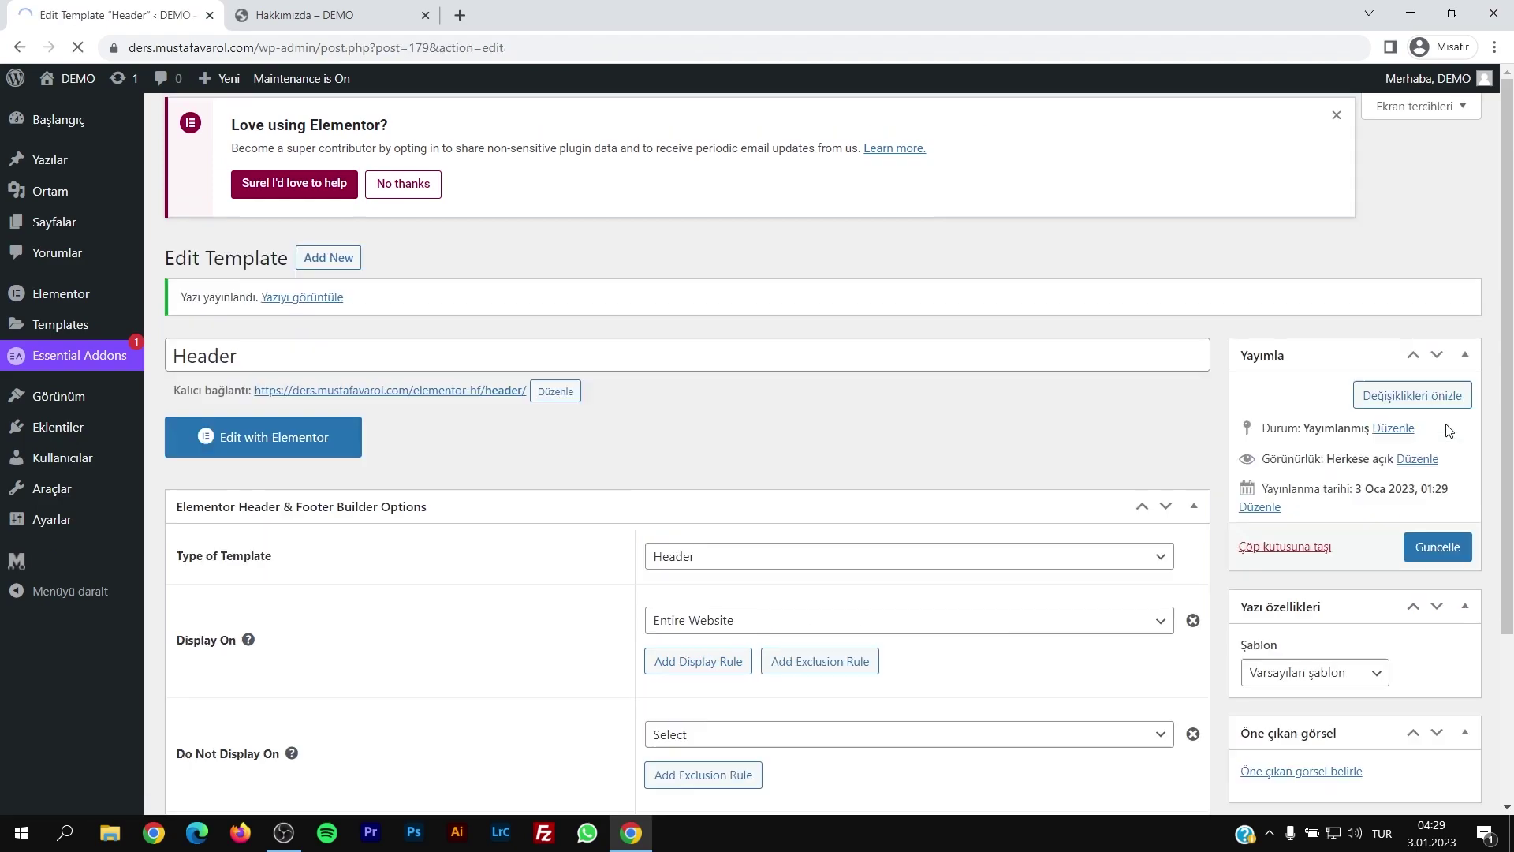
Step: In Elementor, insert the saved Header section from My Templates with its settings, and update the template
{"action": "scroll", "coordinate": [293, 484], "scroll_direction": "down", "scroll_amount": 2}
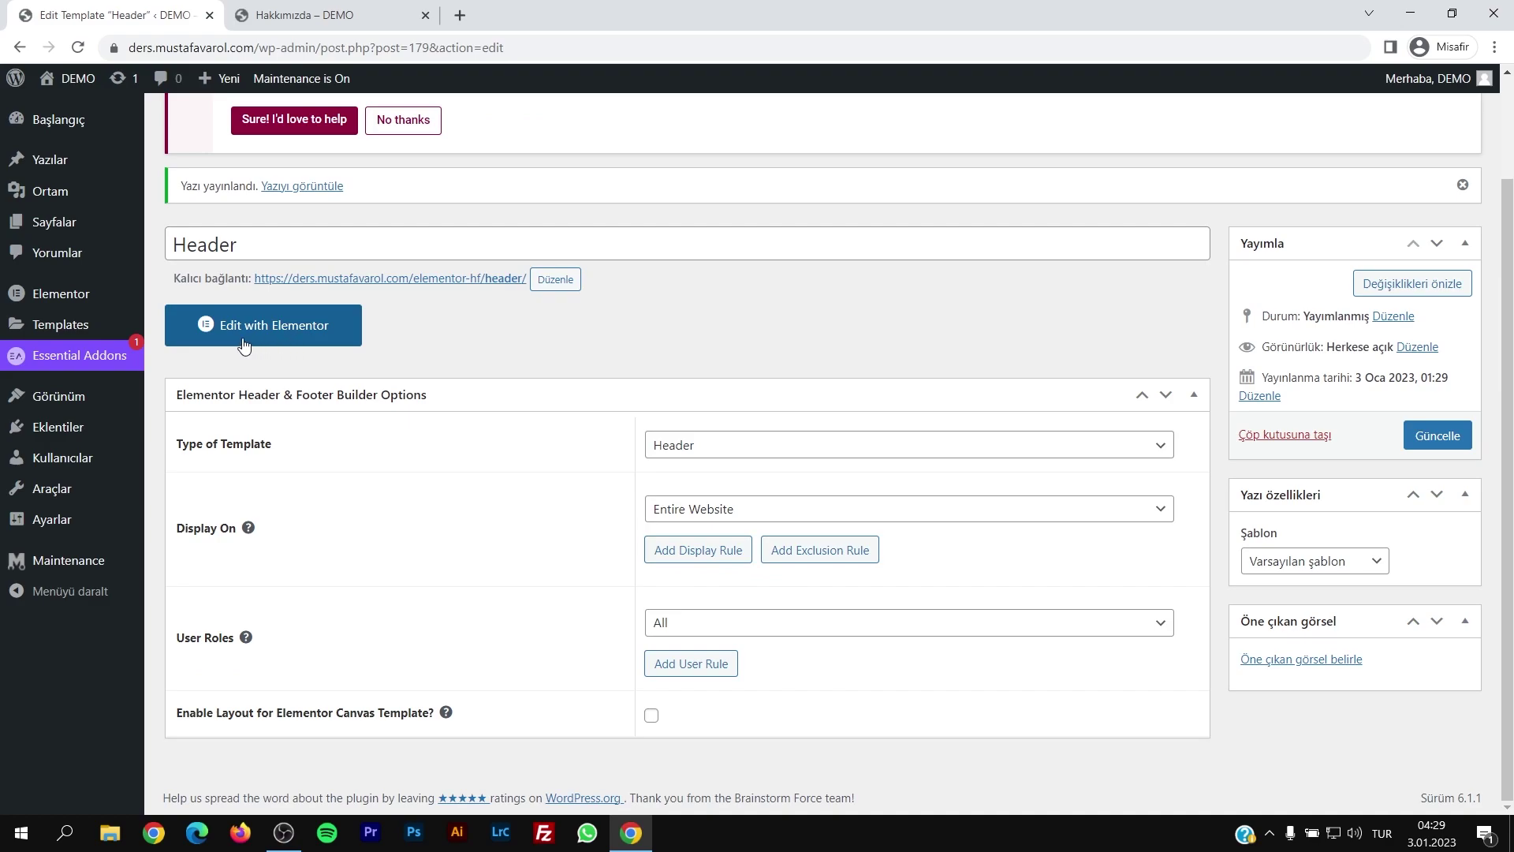
{"action": "left_click", "coordinate": [291, 338]}
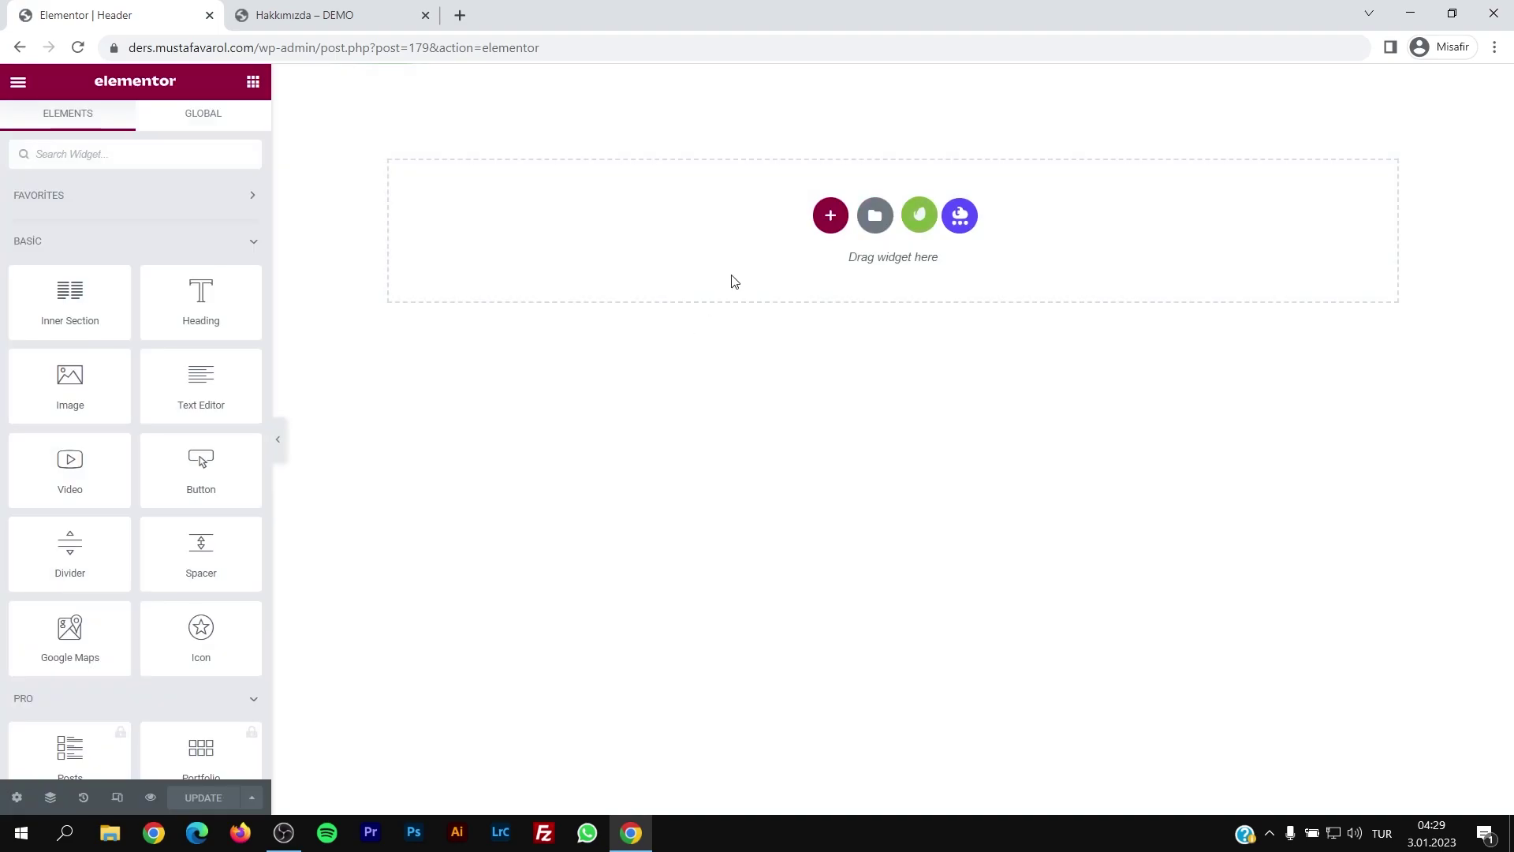
{"action": "left_click", "coordinate": [883, 224]}
{"action": "left_click", "coordinate": [840, 131]}
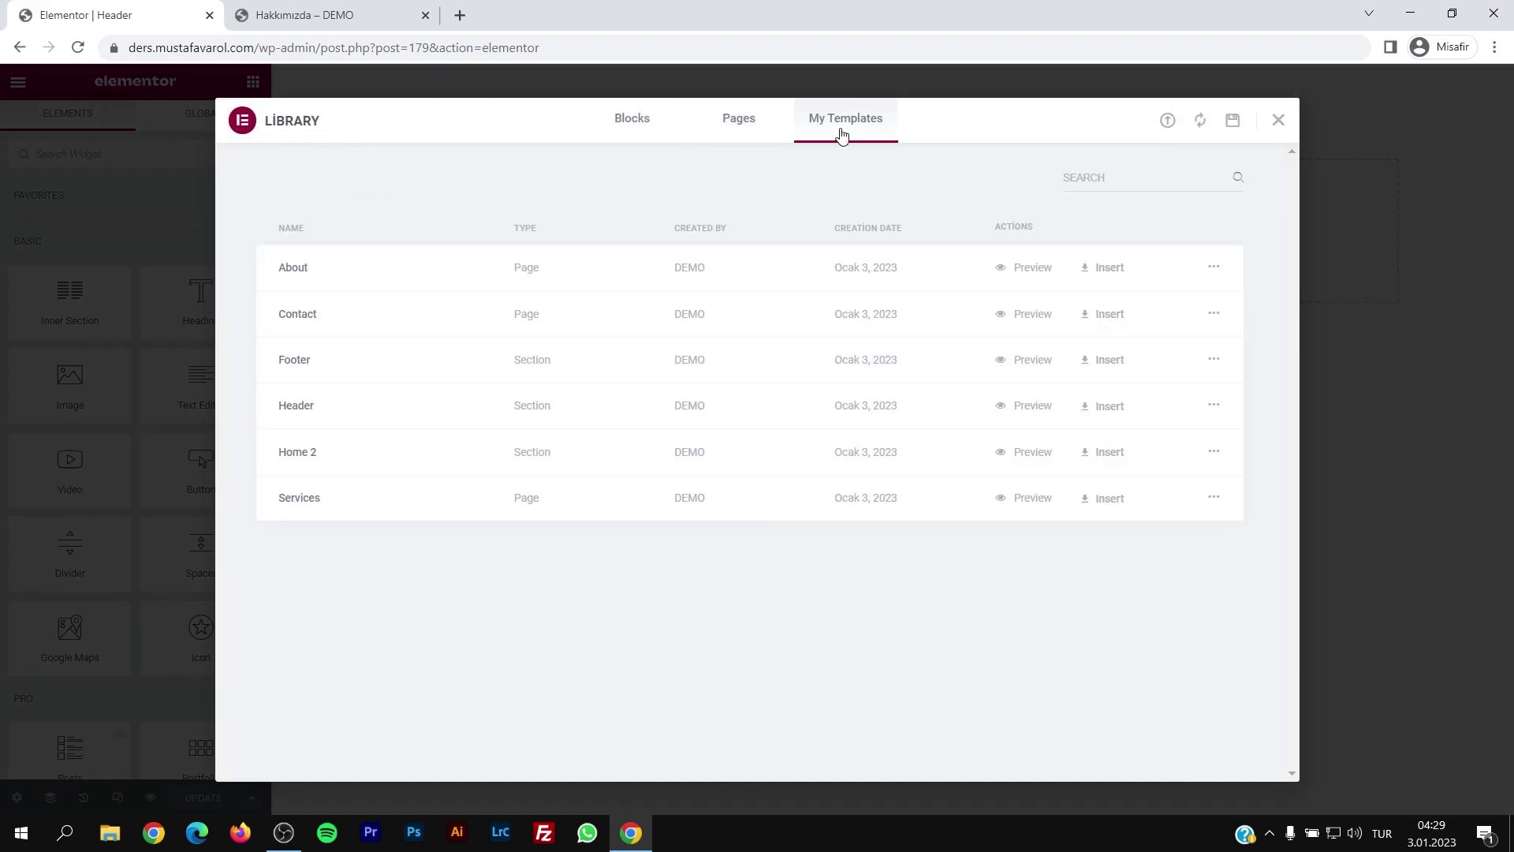
{"action": "left_click", "coordinate": [1096, 405]}
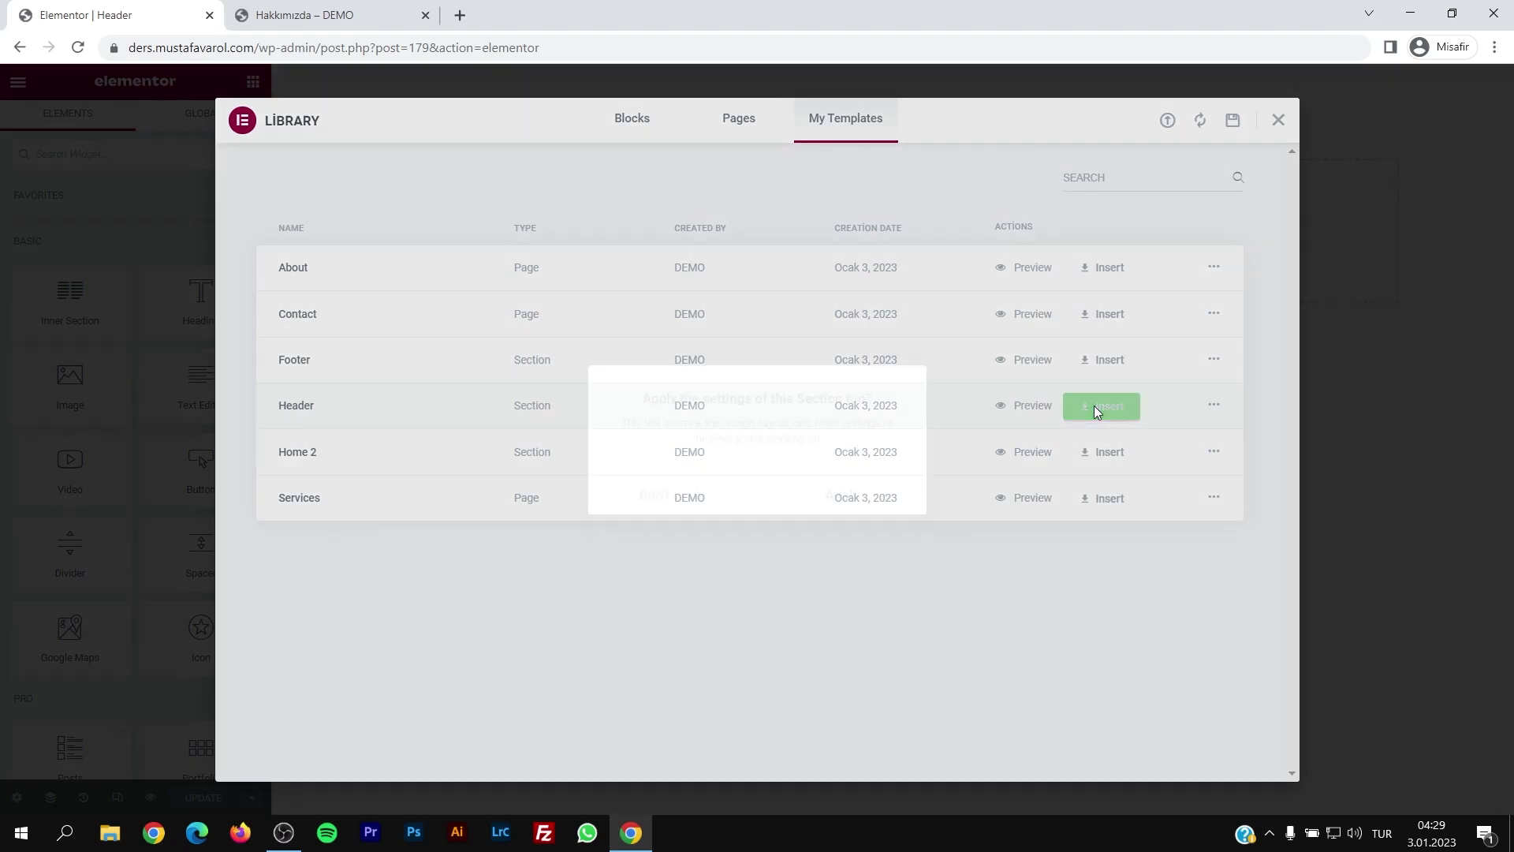
{"action": "left_click", "coordinate": [843, 499]}
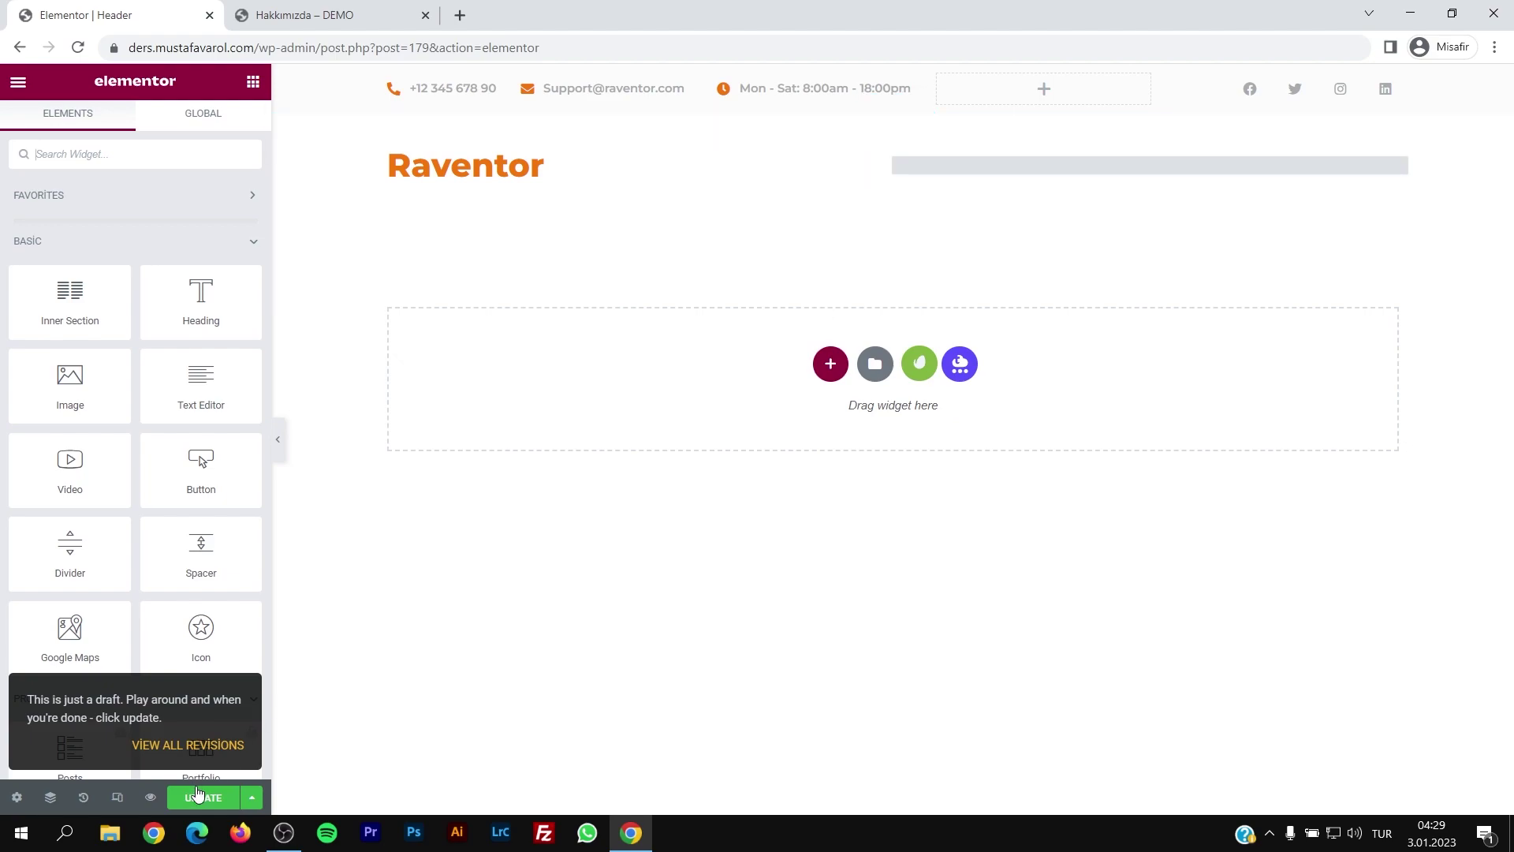
{"action": "left_click", "coordinate": [197, 793]}
Step: View the Hakkımızda page with its new header and open the Menus admin page in a new tab
{"action": "left_click", "coordinate": [355, 16]}
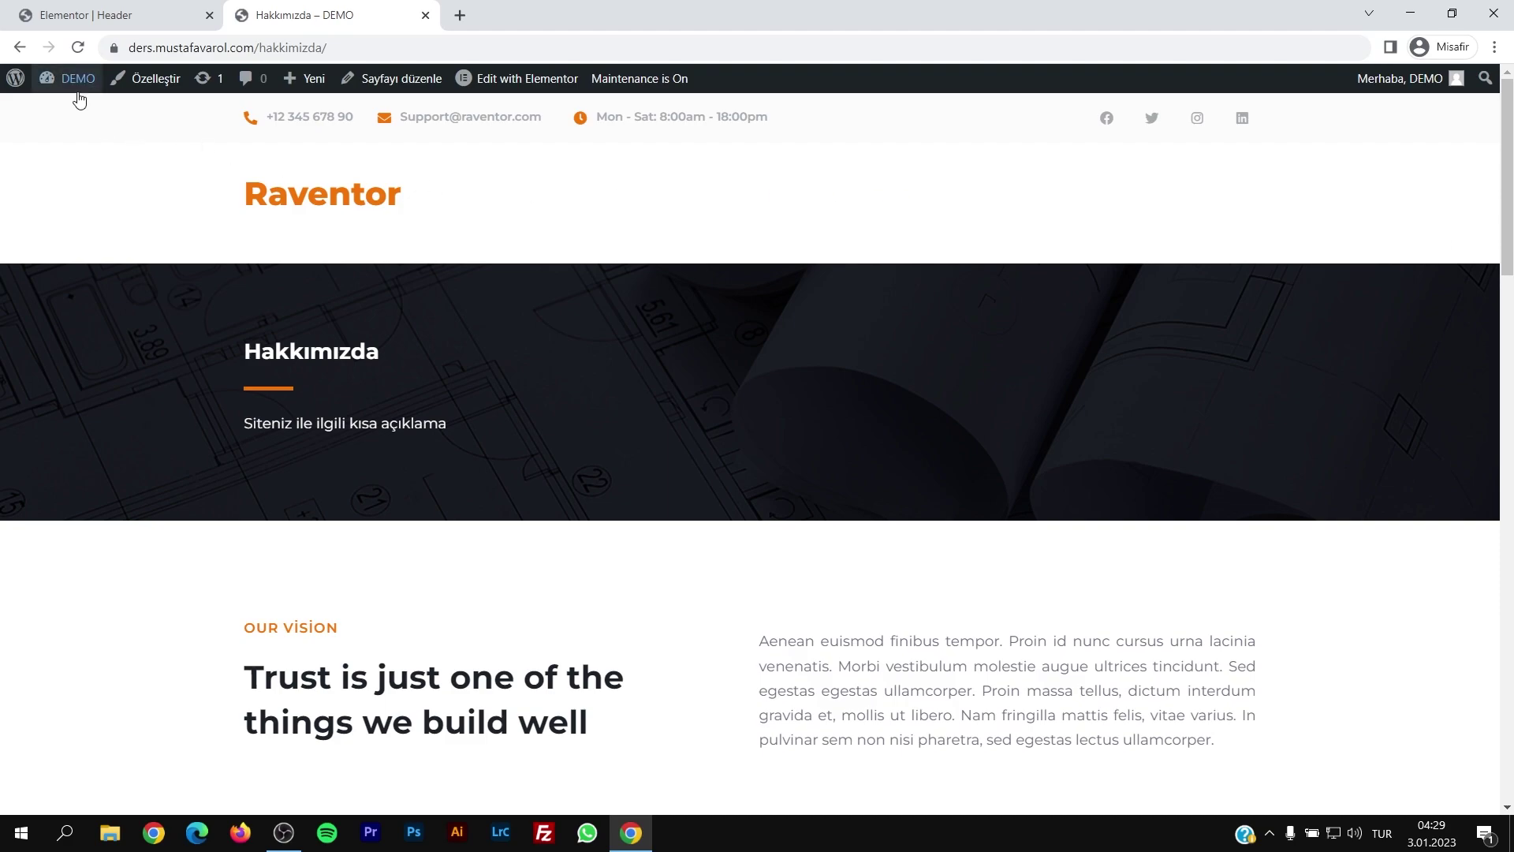
{"action": "mouse_move", "coordinate": [71, 79]}
{"action": "middle_click", "coordinate": [62, 157]}
Step: Create the 'Ana Menü' menu on the Menus page
{"action": "left_click", "coordinate": [544, 15]}
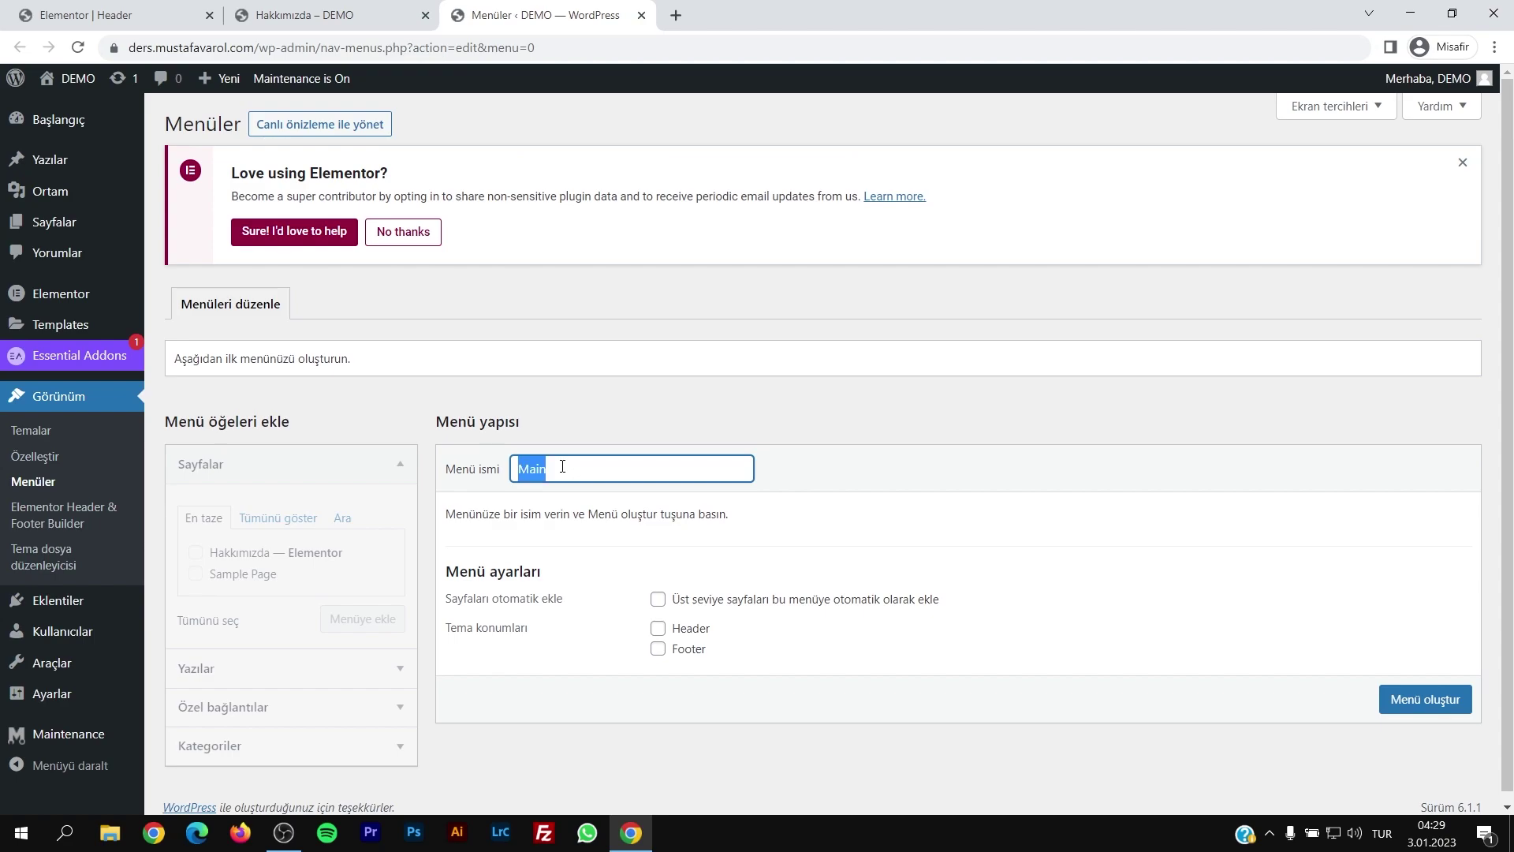
{"action": "key", "text": "ctrl+s"}
{"action": "key", "text": "Escape"}
{"action": "key", "text": "Return"}
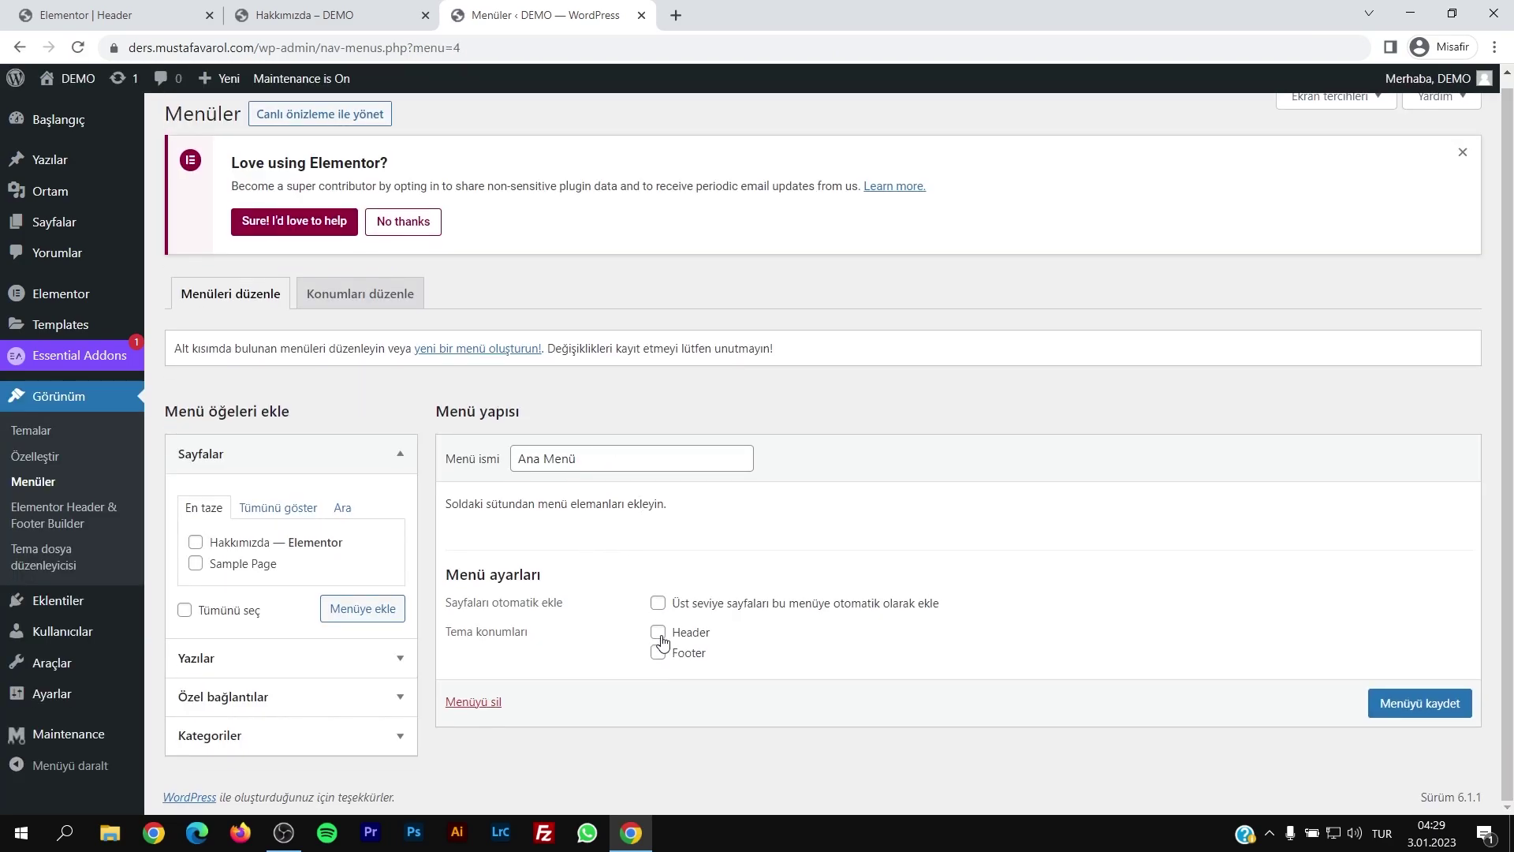
Step: Add a custom link with URL '#' and text 'Menü 1' to the menu
{"action": "left_click", "coordinate": [247, 698]}
{"action": "left_click", "coordinate": [299, 595]}
{"action": "key", "text": "ctrl+a"}
{"action": "type", "text": "#"}
{"action": "key", "text": "Tab"}
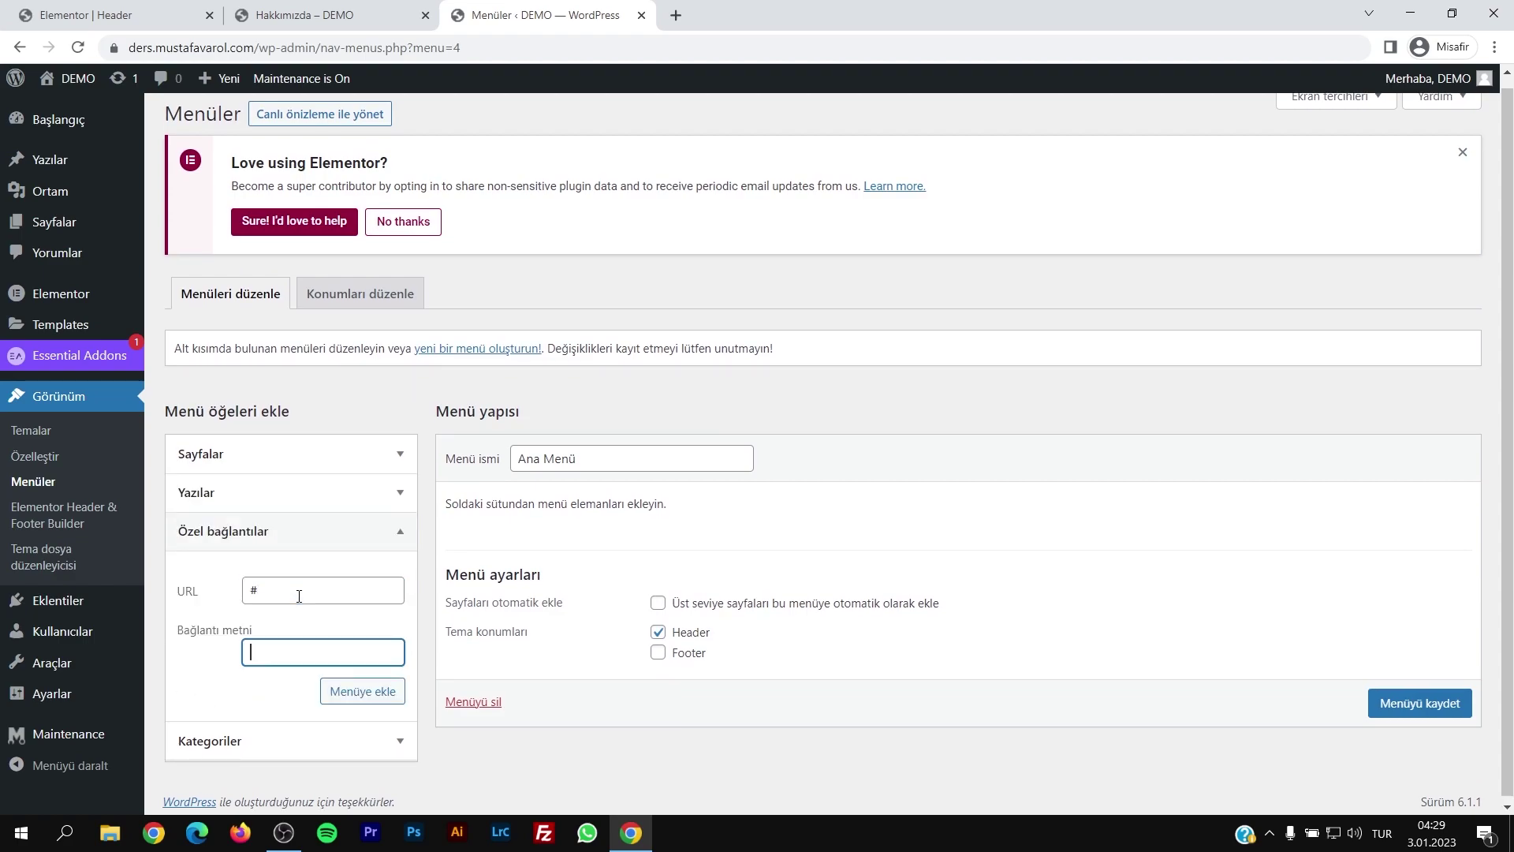
{"action": "type", "text": "Demo 1"}
{"action": "key", "text": "ctrl+a"}
{"action": "type", "text": "Menü 1"}
{"action": "key", "text": "Return"}
Step: Add the 'Menü 2' and 'Menü 3' '#' custom links and save Ana Menü
{"action": "left_click", "coordinate": [299, 595]}
{"action": "type", "text": "#"}
{"action": "key", "text": "Tab"}
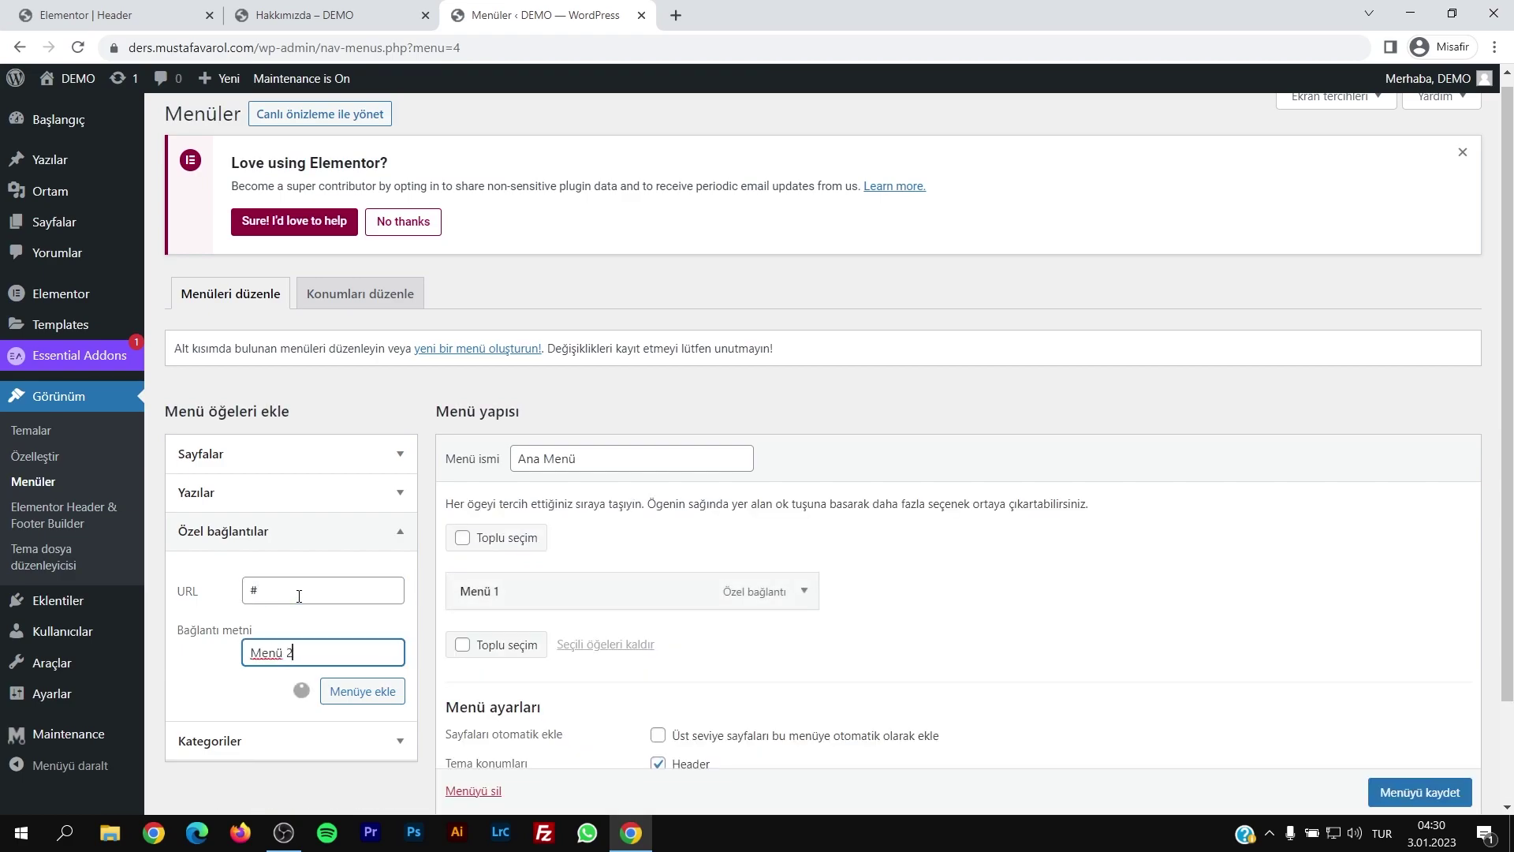
{"action": "left_click", "coordinate": [294, 596]}
{"action": "key", "text": "Tab"}
{"action": "type", "text": "Menü 3"}
{"action": "key", "text": "Return"}
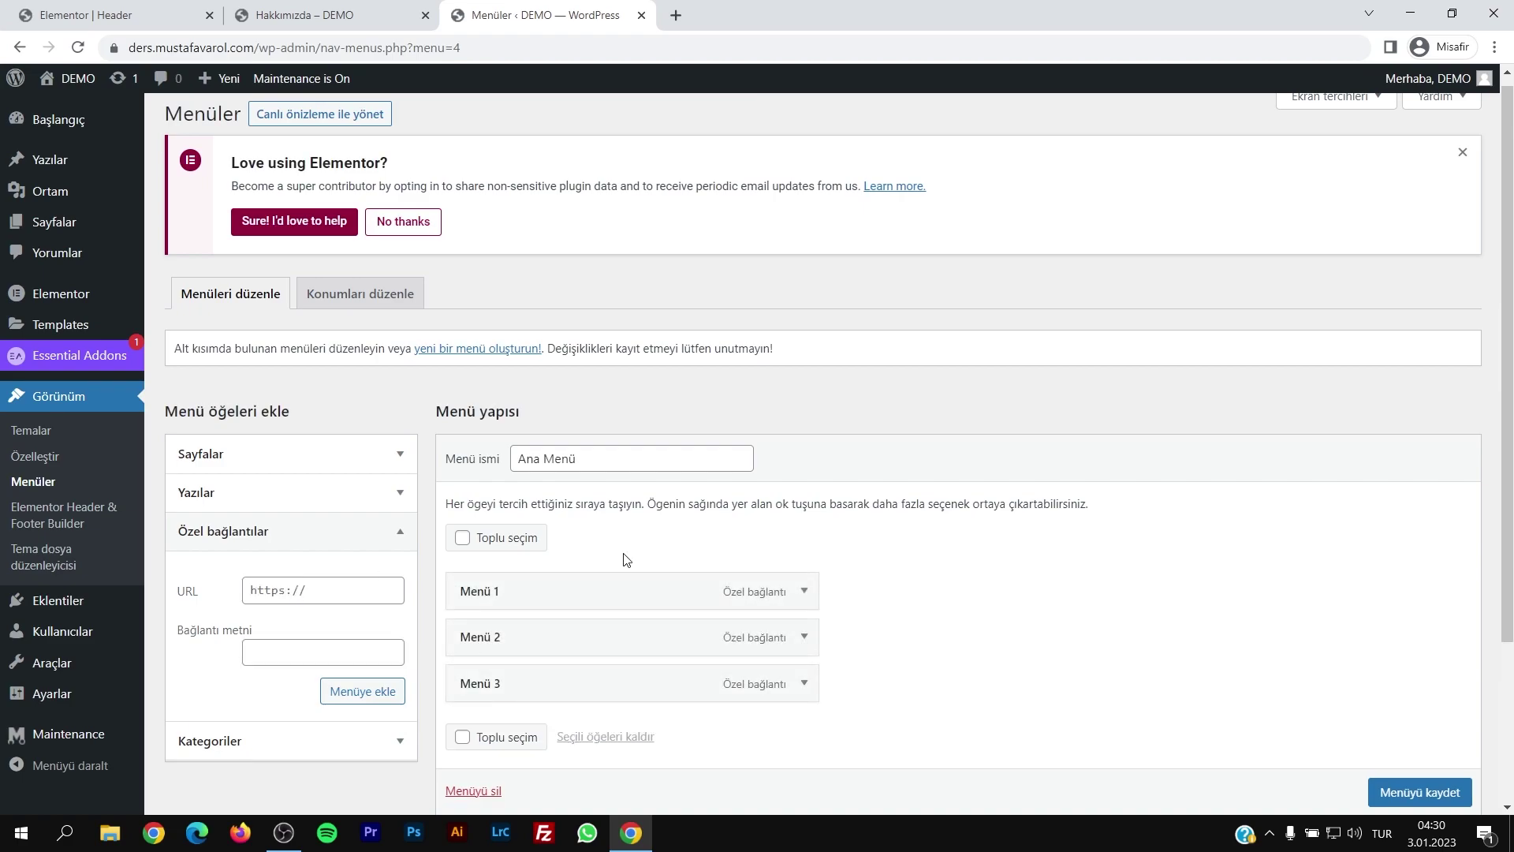
{"action": "scroll", "coordinate": [1006, 613], "scroll_direction": "down", "scroll_amount": 3}
{"action": "left_click", "coordinate": [1399, 714]}
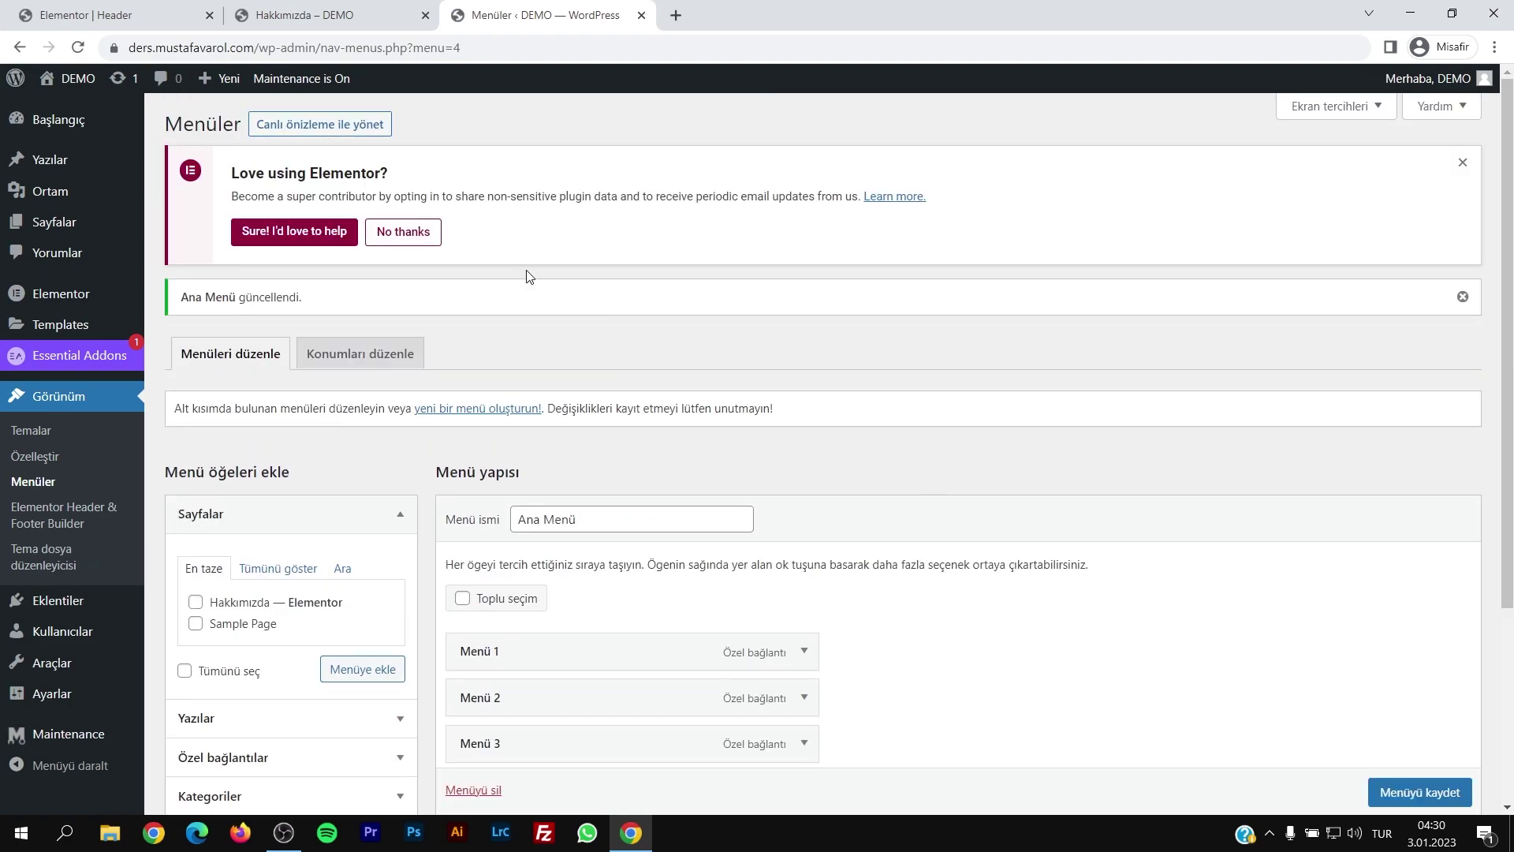
Step: Reload the Hakkımızda page and check the new menu at phone and desktop sizes
{"action": "key", "text": "ctrl+shift+Tab"}
{"action": "key", "text": "F5"}
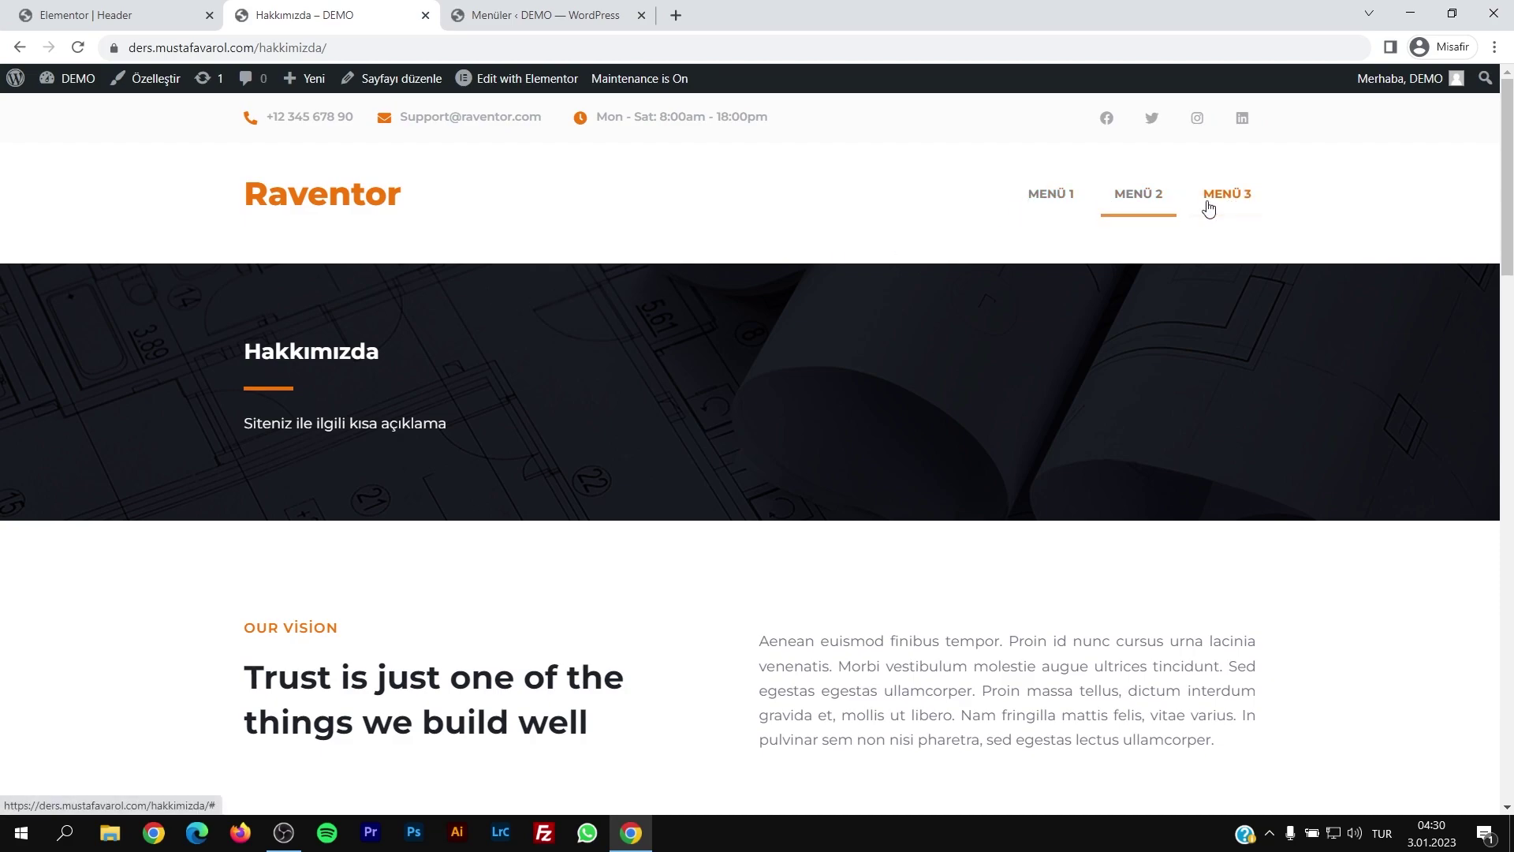
{"action": "key", "text": "ctrl+shift+i"}
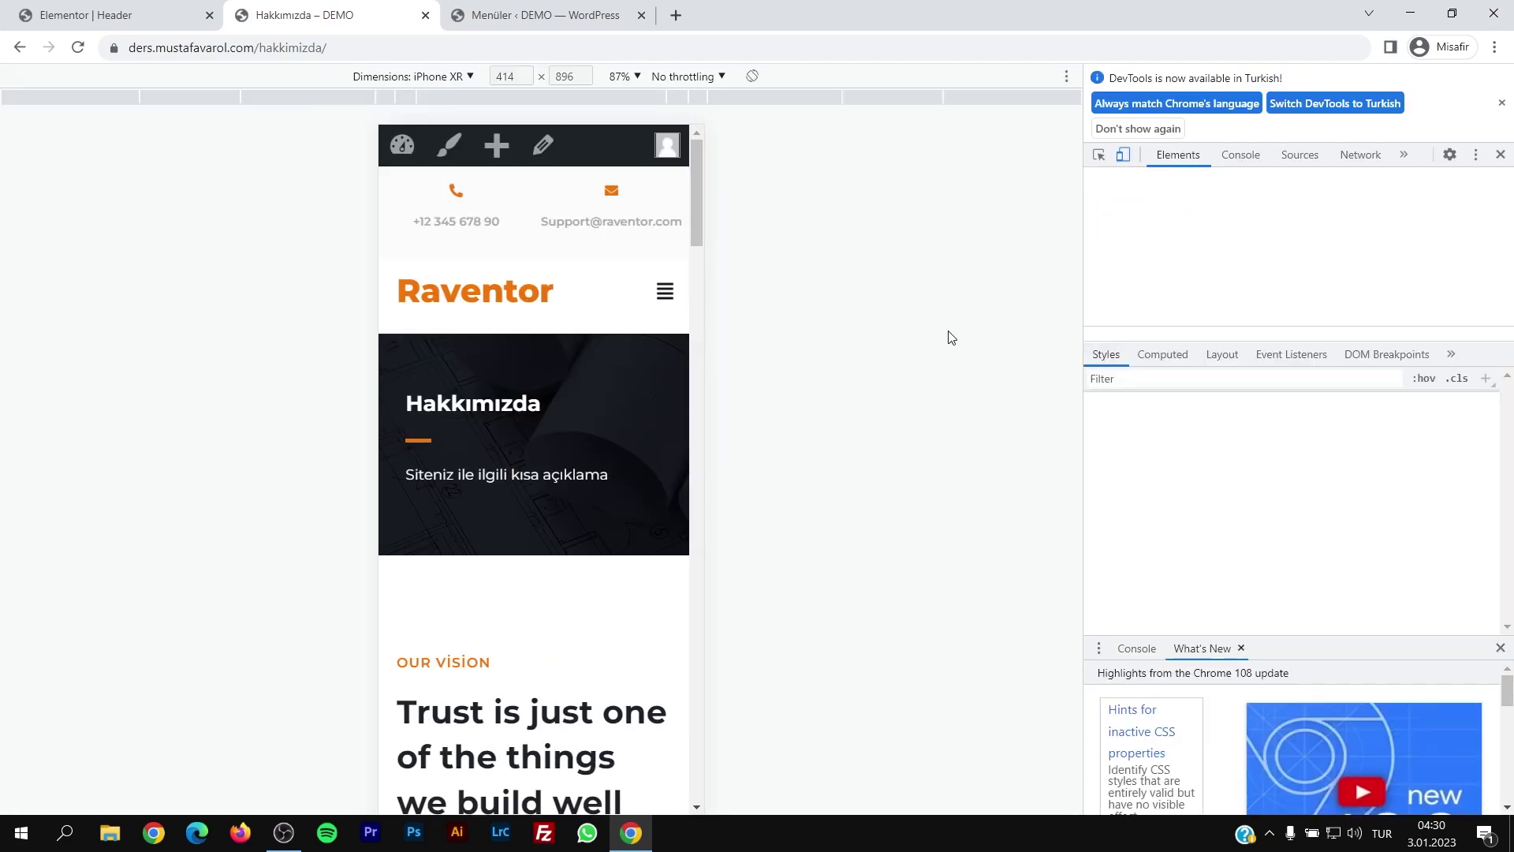
{"action": "left_click", "coordinate": [681, 269]}
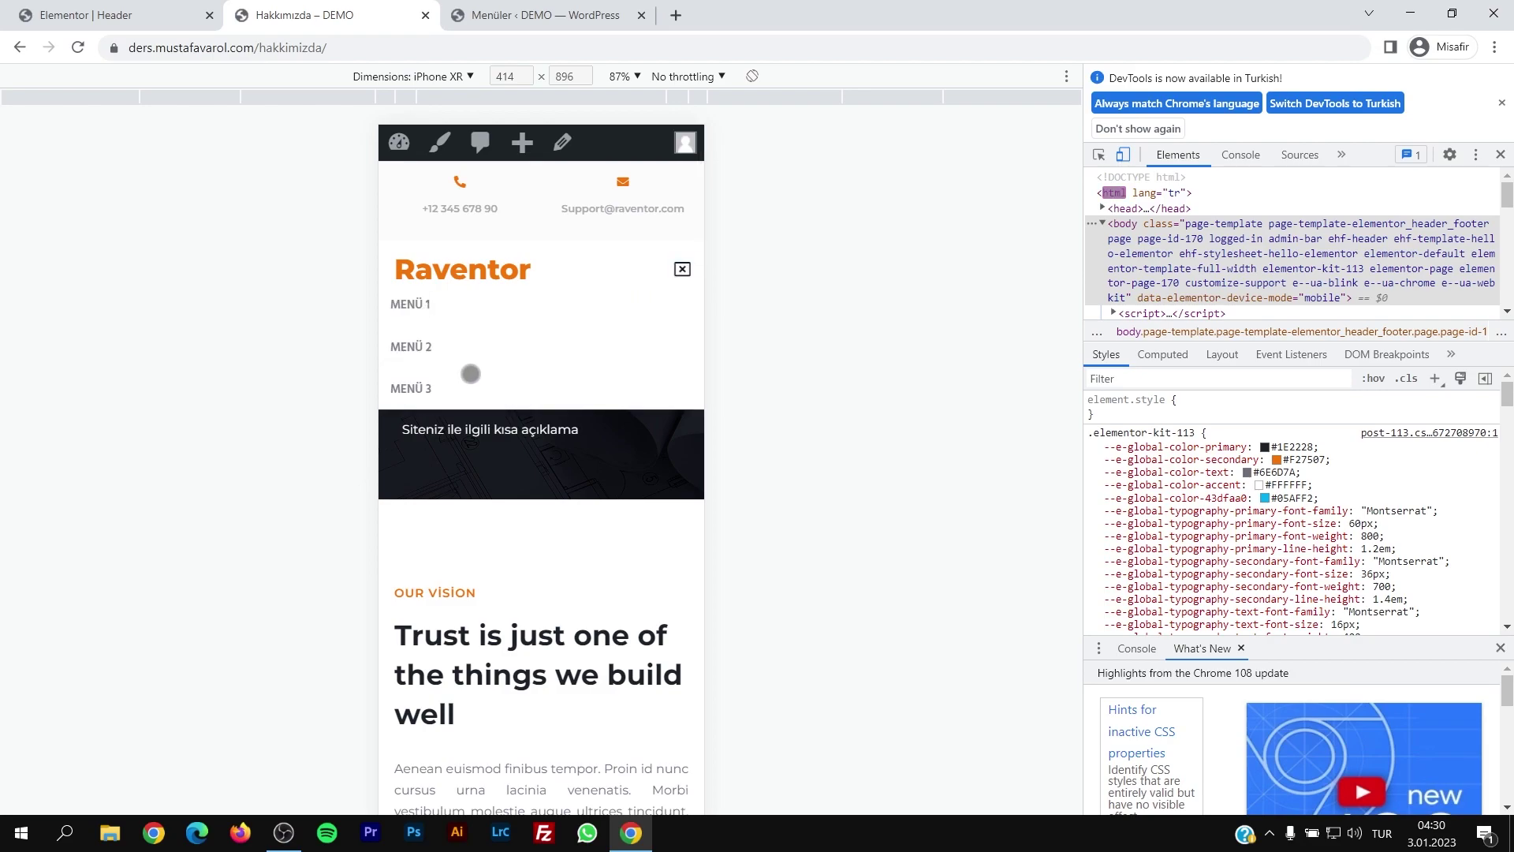
{"action": "left_click", "coordinate": [683, 269]}
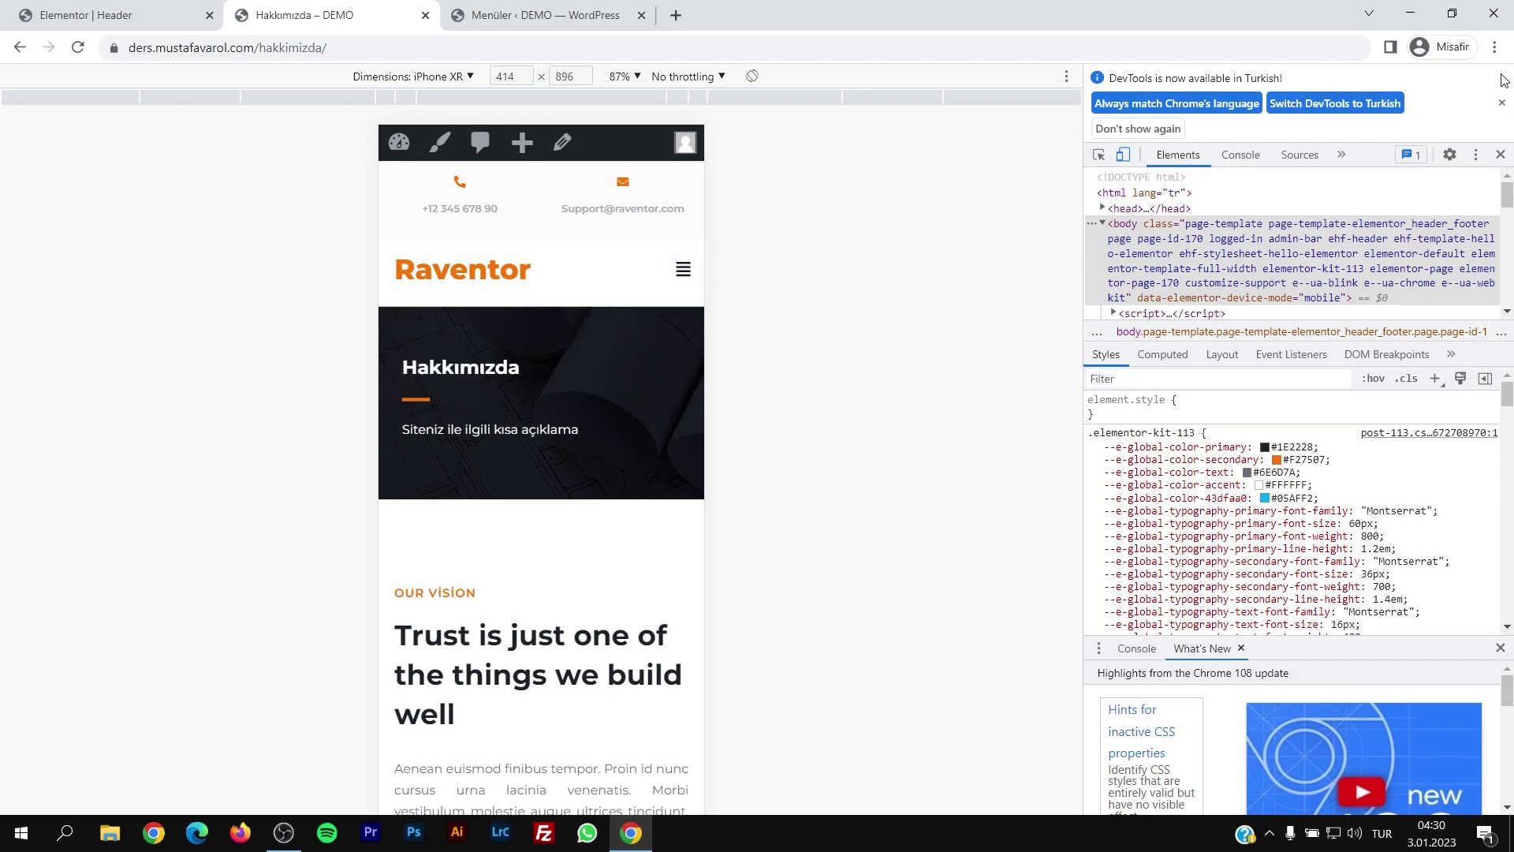
{"action": "left_click", "coordinate": [1502, 154]}
{"action": "left_click", "coordinate": [574, 9]}
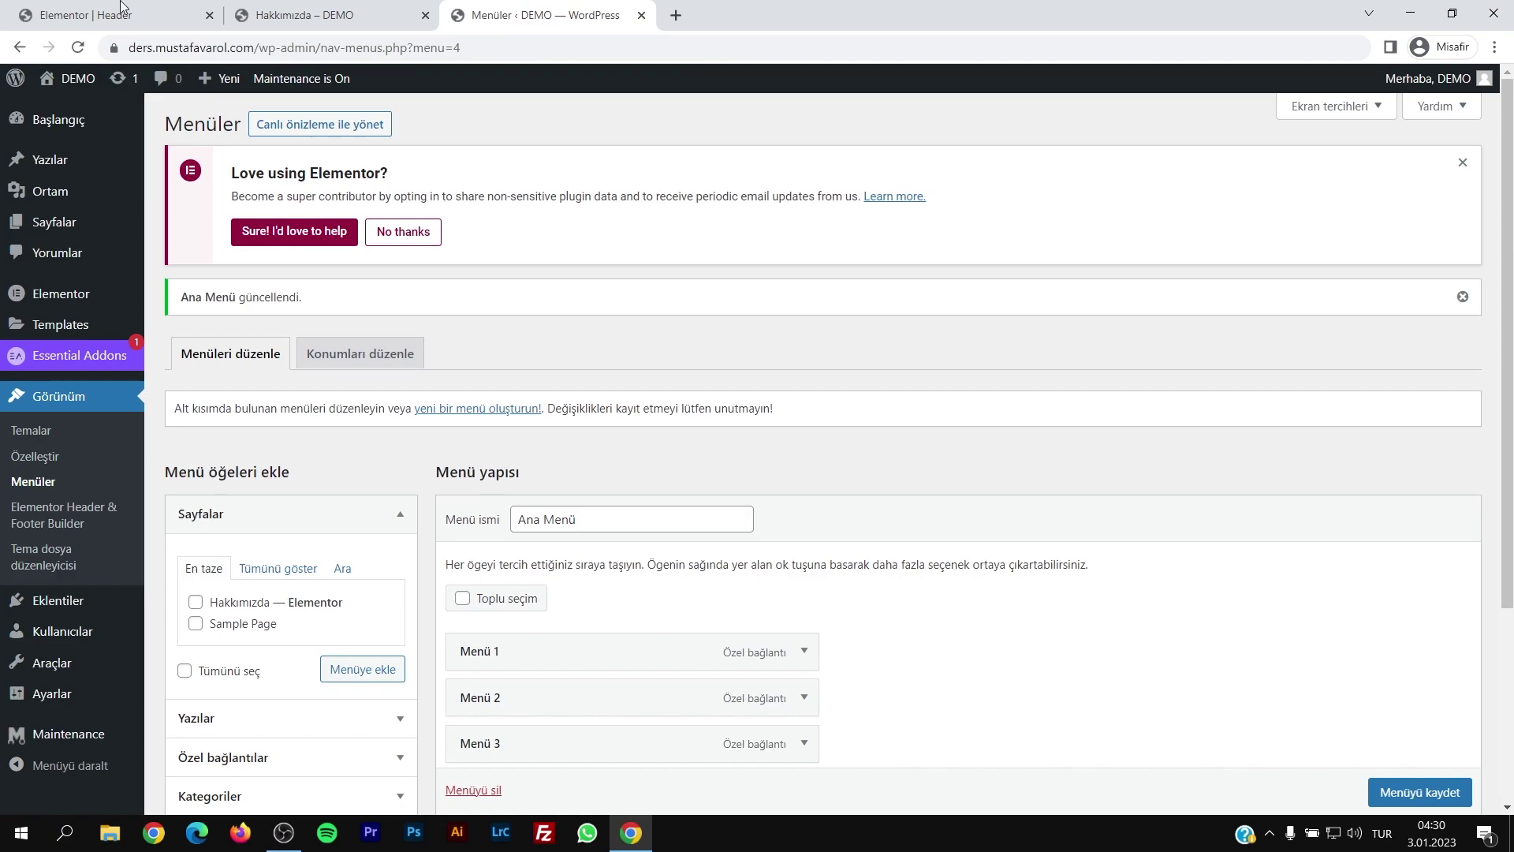
{"action": "left_click", "coordinate": [122, 11]}
Step: Set the Raventor heading's text colour to the global Primary black
{"action": "left_click", "coordinate": [508, 168]}
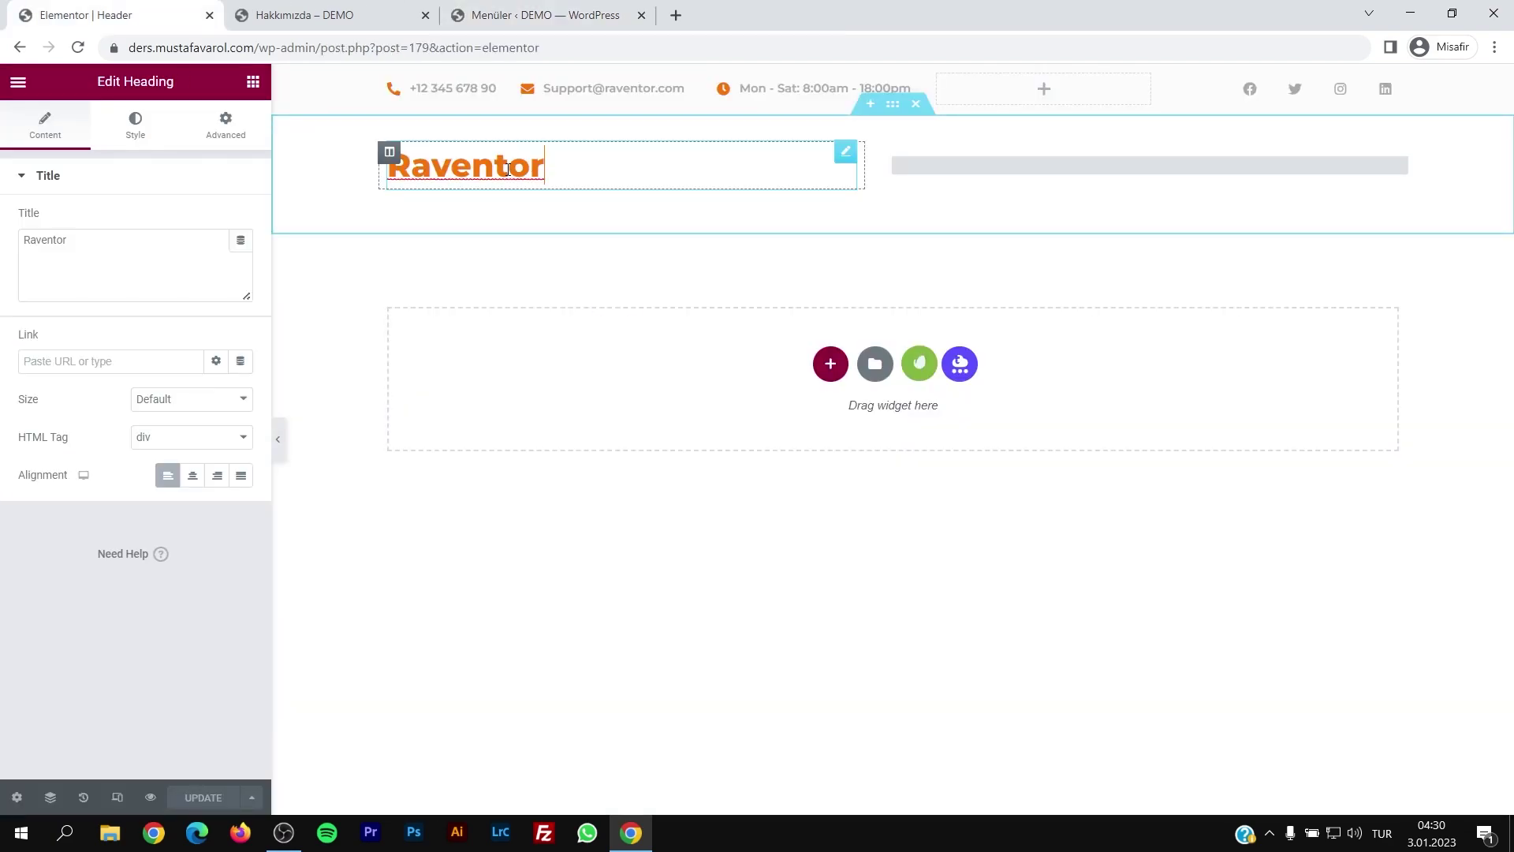
{"action": "left_click", "coordinate": [145, 142]}
{"action": "left_click", "coordinate": [218, 222]}
{"action": "left_click", "coordinate": [146, 304]}
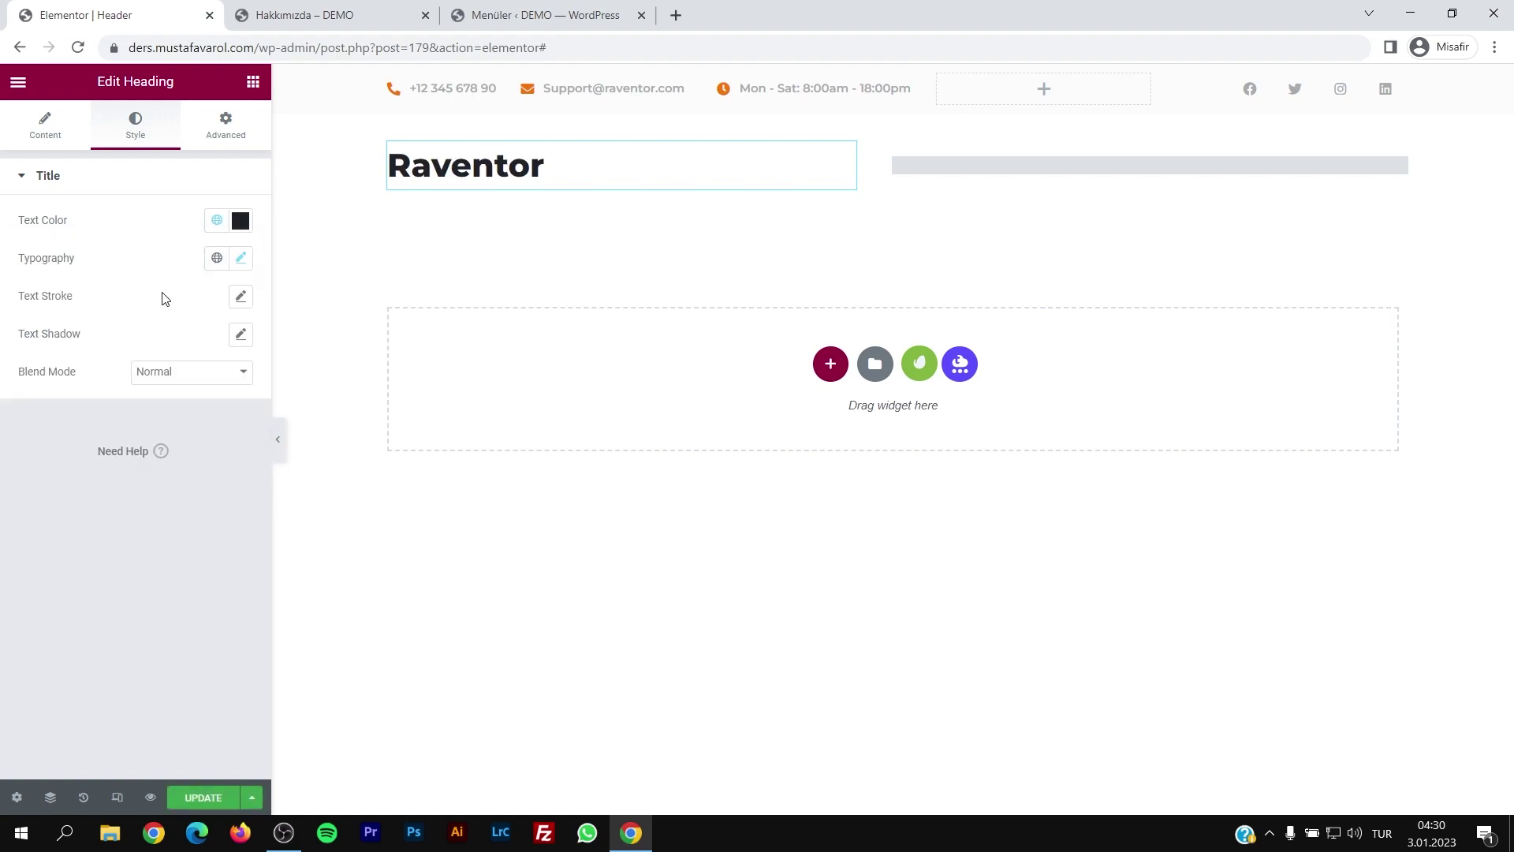
Step: Inspect the navigation menu and social icons, keeping Facebook's Official Color
{"action": "left_click", "coordinate": [1078, 180]}
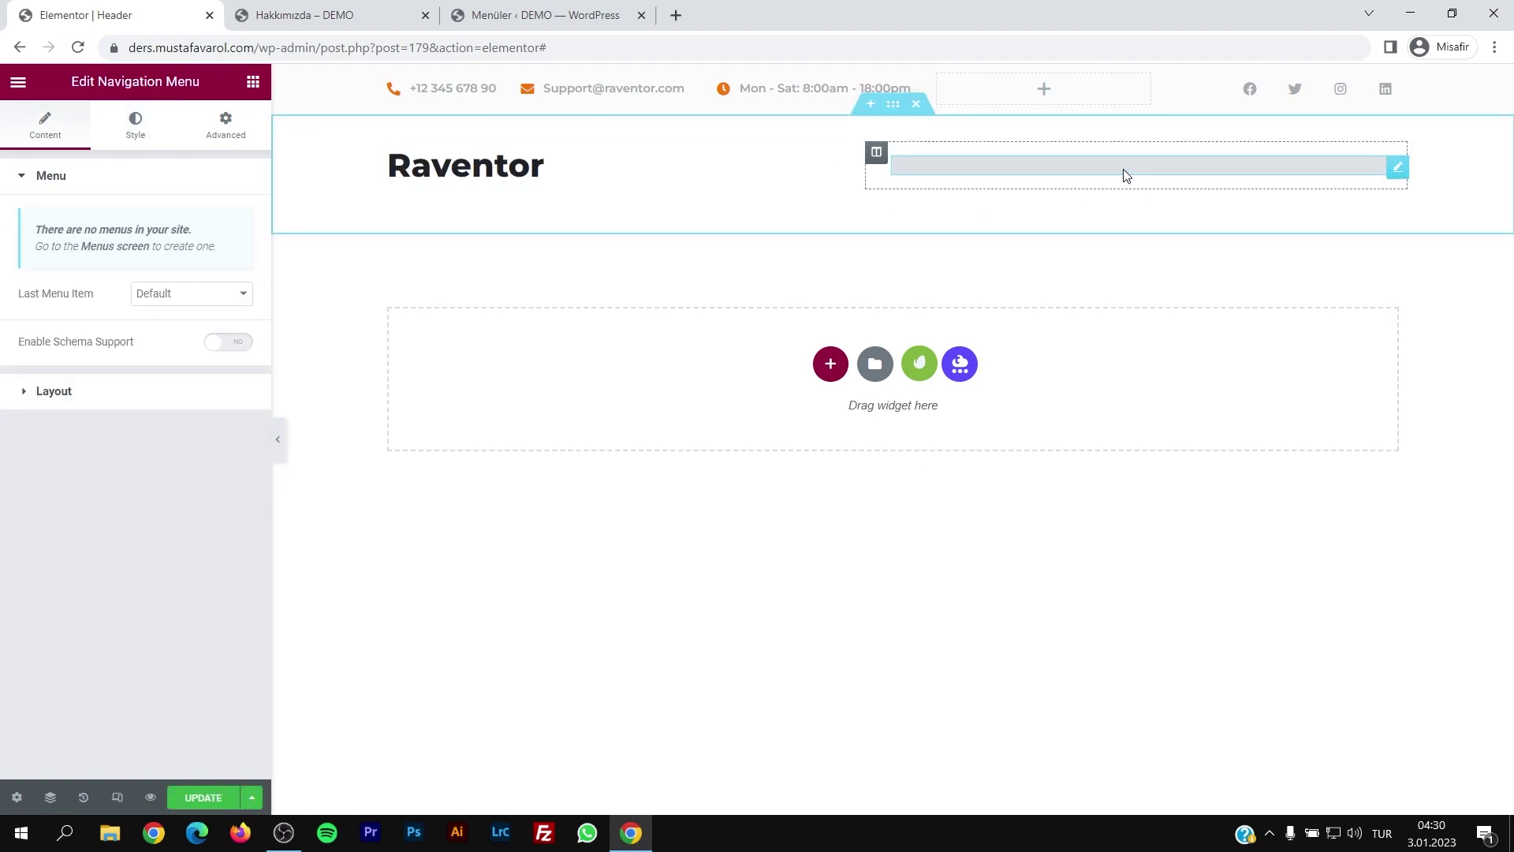
{"action": "left_click", "coordinate": [1262, 93]}
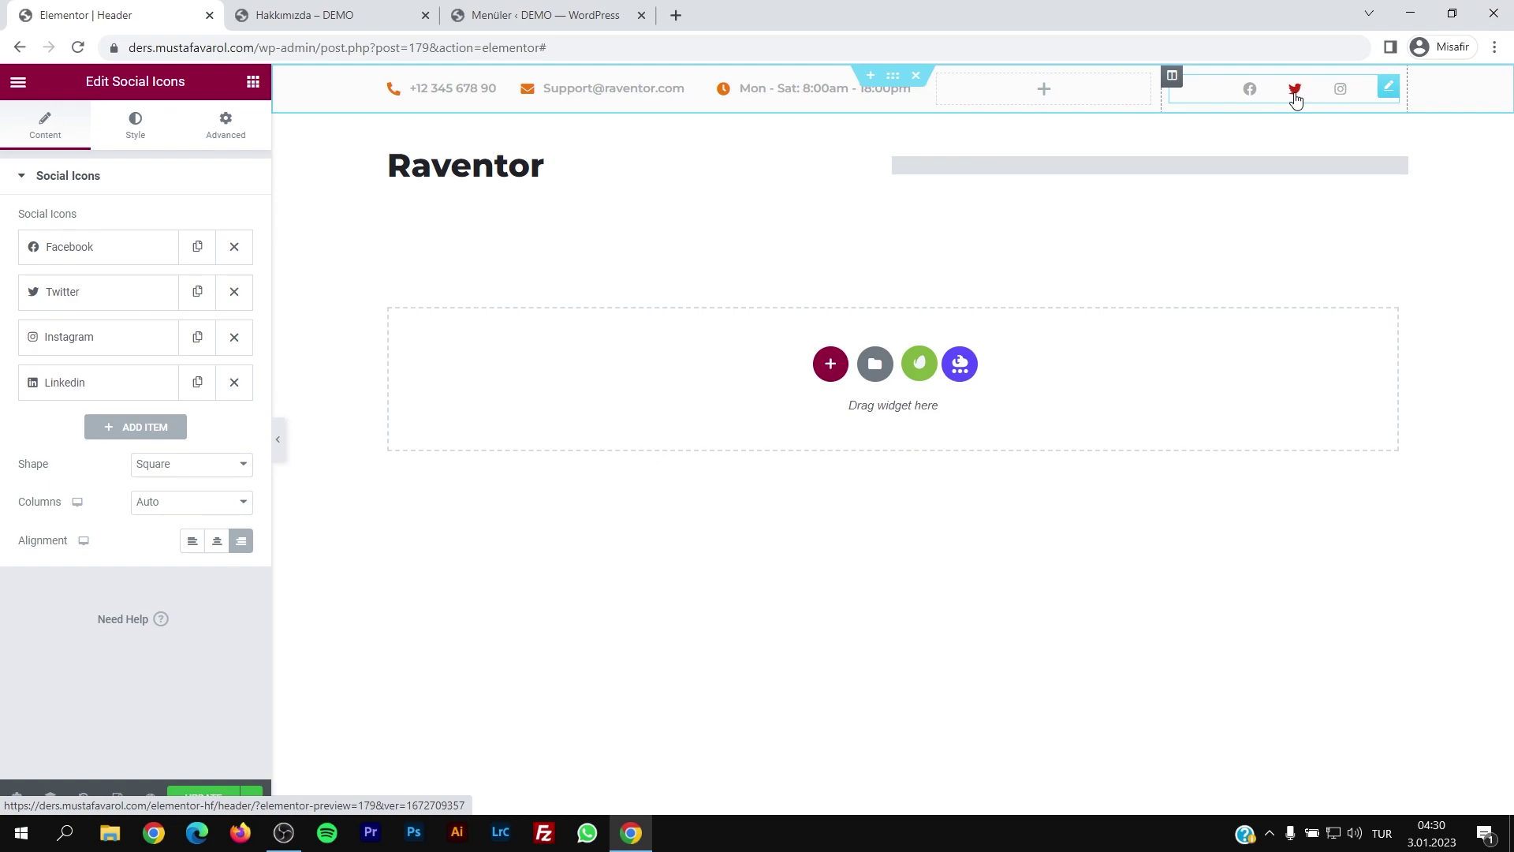
{"action": "left_click", "coordinate": [90, 260]}
{"action": "left_click", "coordinate": [35, 433]}
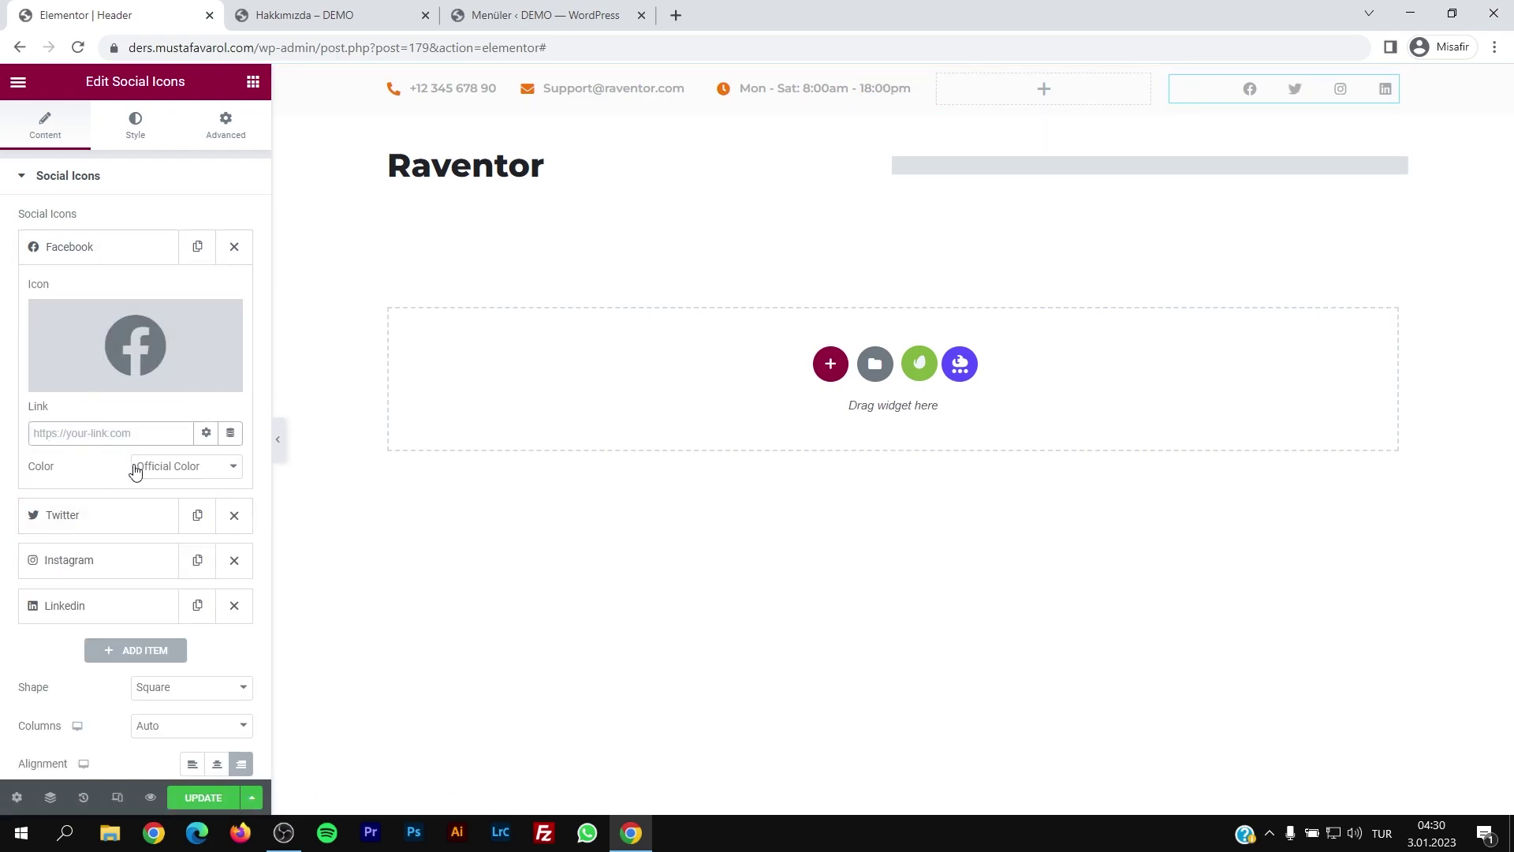
{"action": "left_click", "coordinate": [189, 473]}
{"action": "left_click", "coordinate": [186, 482]}
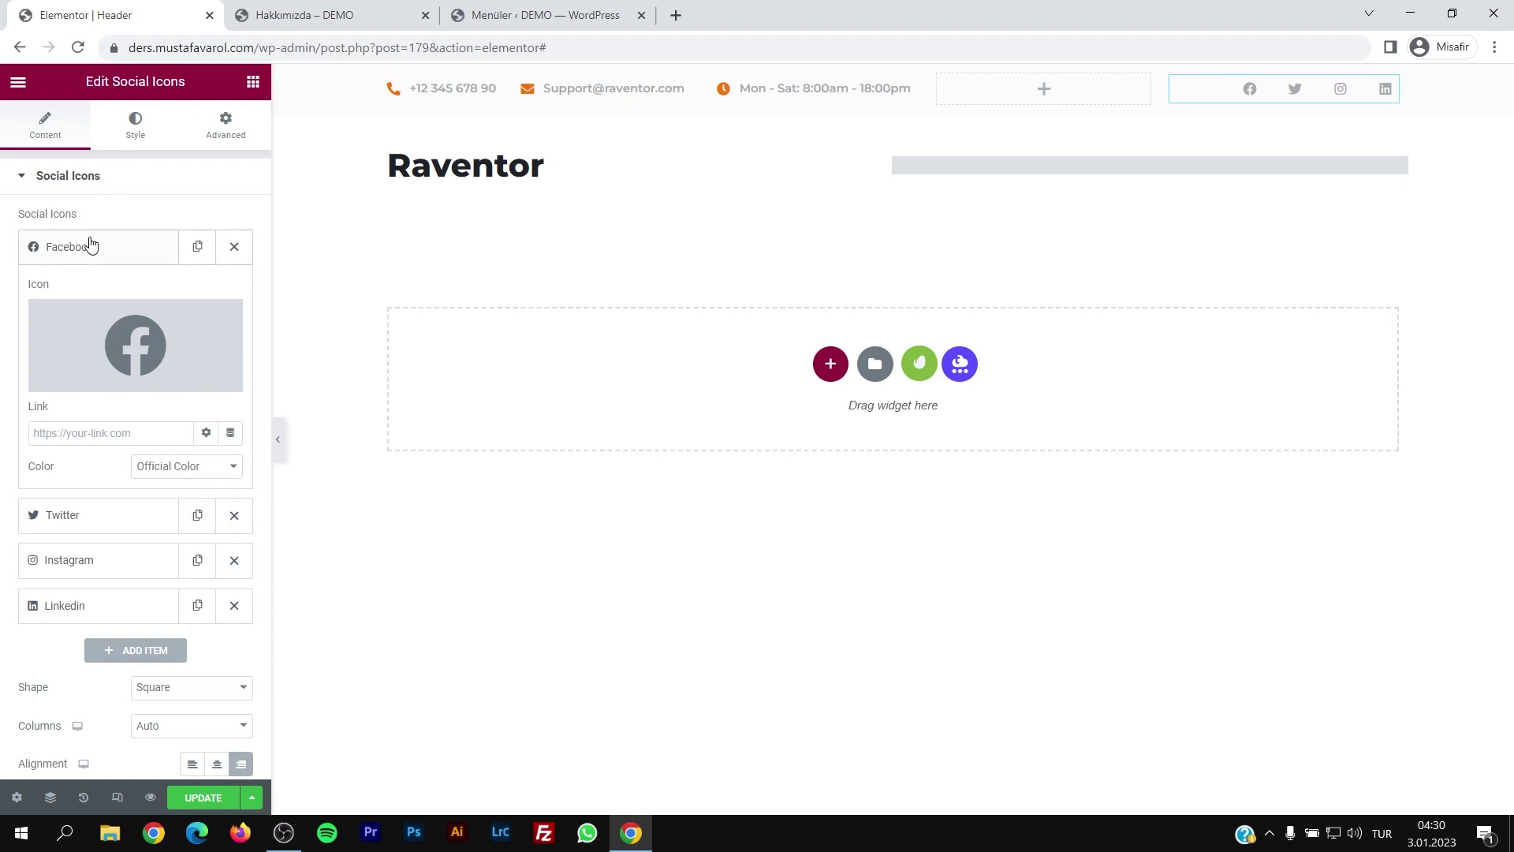
Step: Replace the top bar's phone number and support e-mail with new values, then save the header
{"action": "left_click", "coordinate": [484, 83]}
{"action": "left_click_drag", "start_coordinate": [197, 412], "coordinate": [61, 421]}
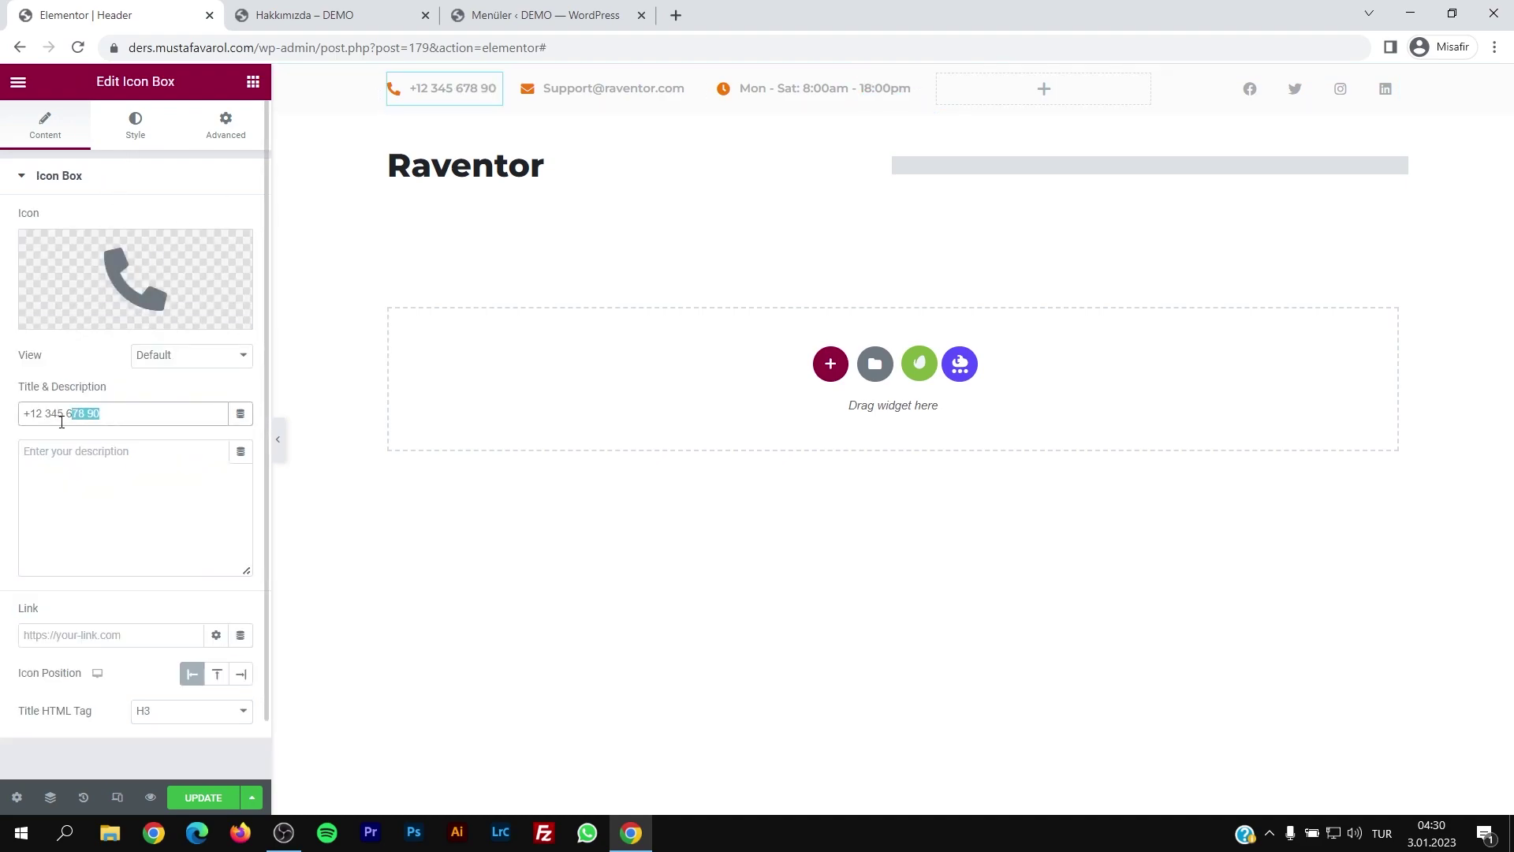
{"action": "type", "text": "4242 424 242"}
{"action": "left_click", "coordinate": [552, 86]}
{"action": "left_click_drag", "start_coordinate": [140, 422], "coordinate": [83, 423]}
{"action": "type", "text": "mv.com"}
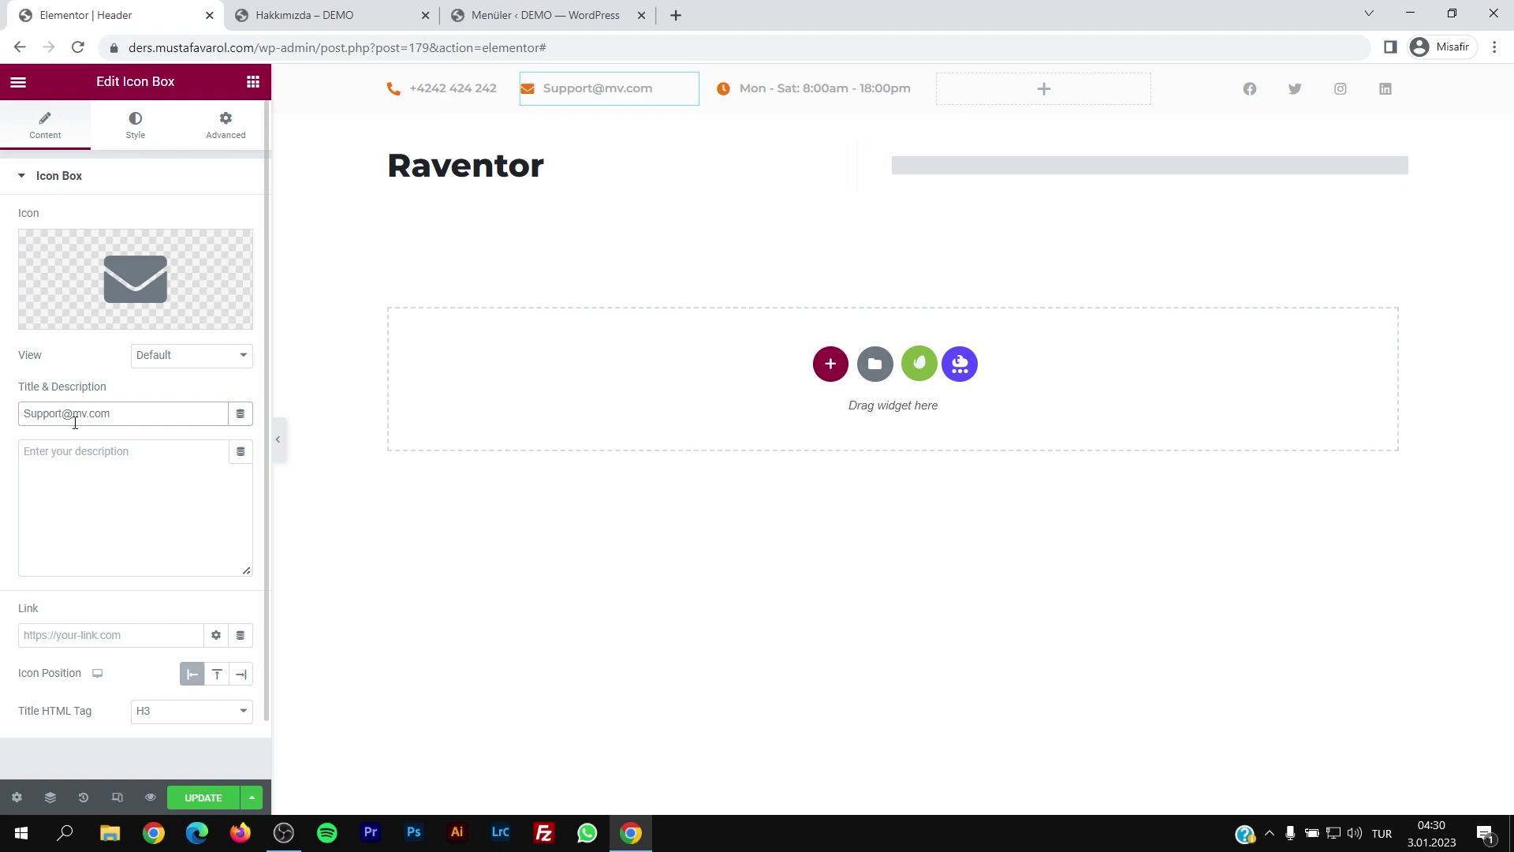
{"action": "left_click", "coordinate": [781, 87]}
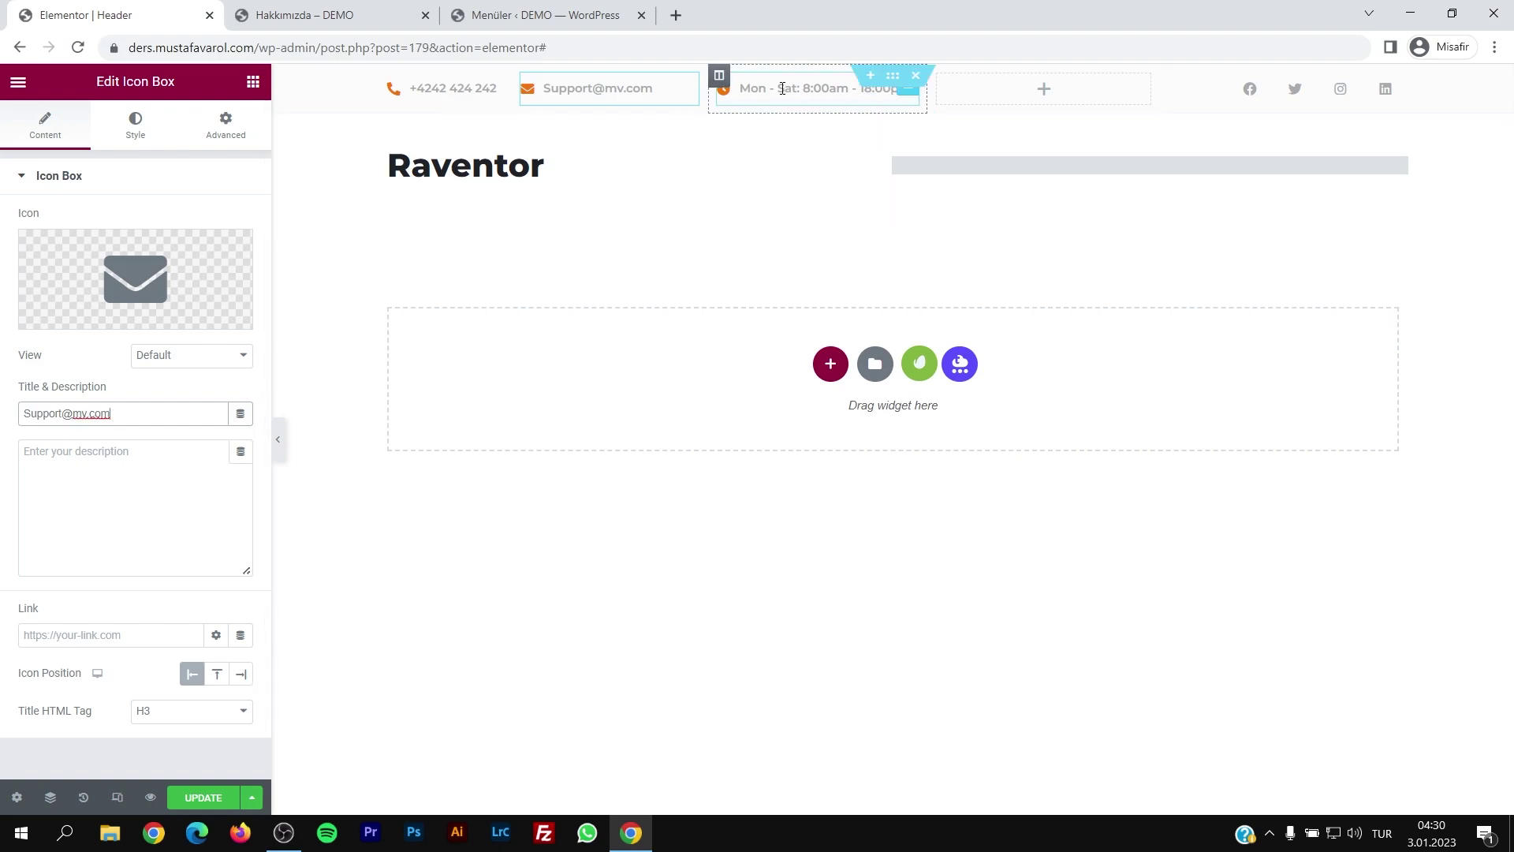
{"action": "left_click", "coordinate": [203, 799]}
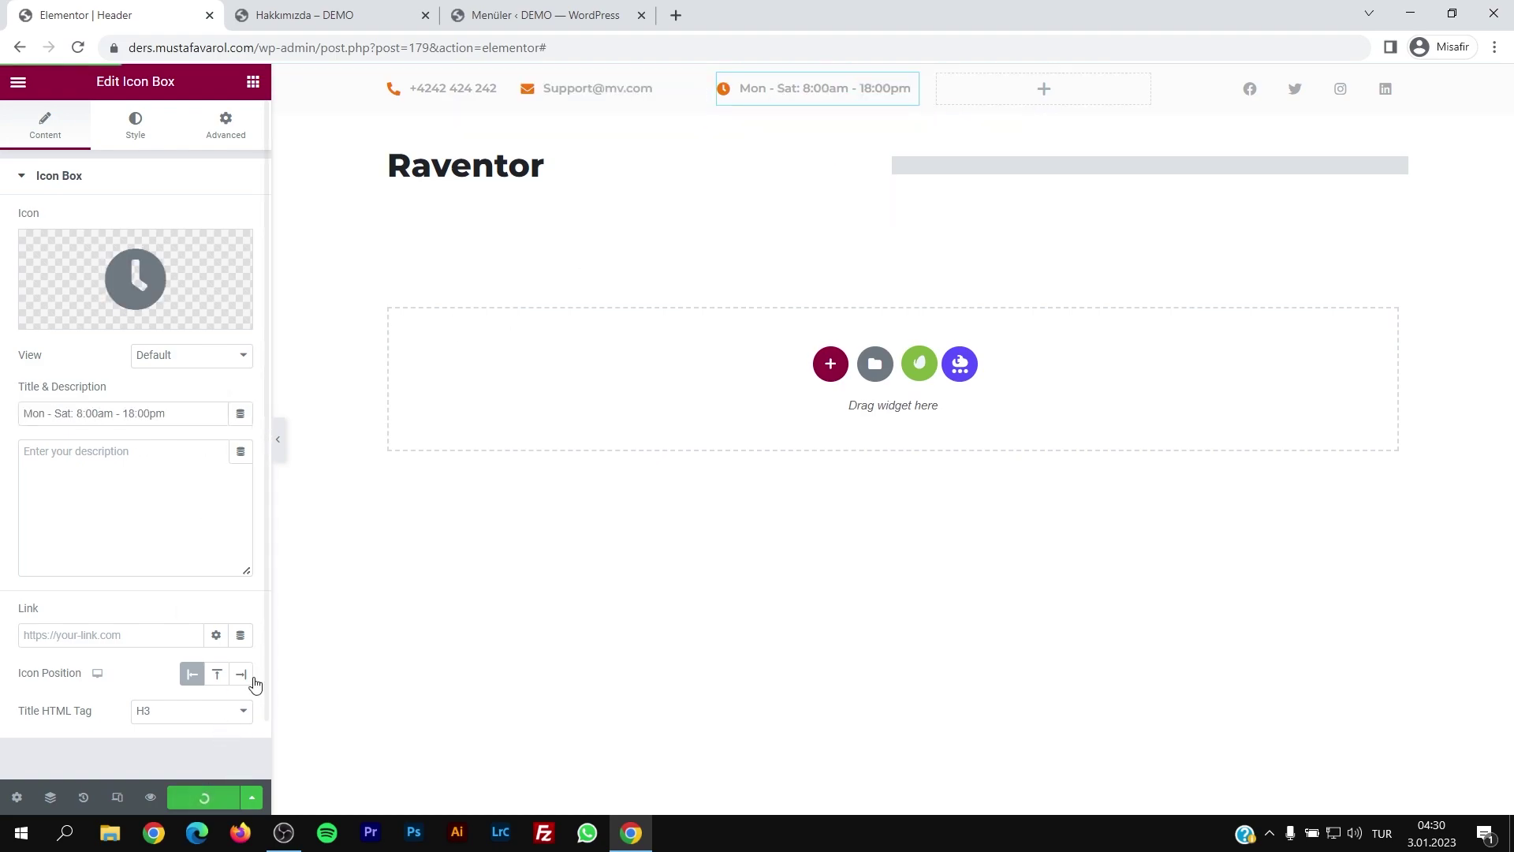
Step: Reload the Hakkımızda page to check the site header's current menu
{"action": "key", "text": "ctrl+shift+Tab"}
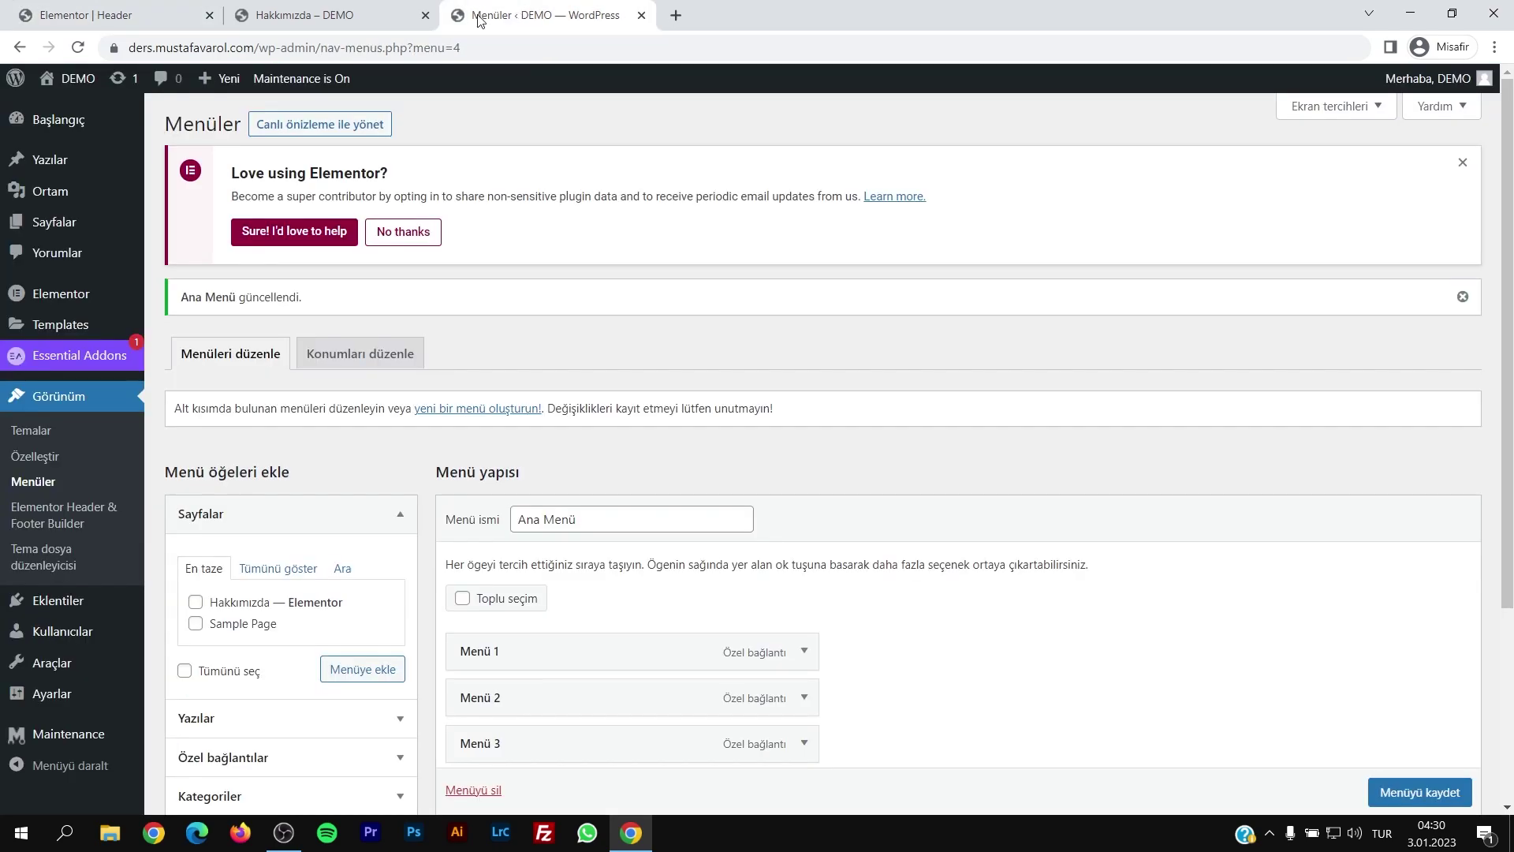
{"action": "key", "text": "ctrl+shift+Tab"}
{"action": "key", "text": "F5"}
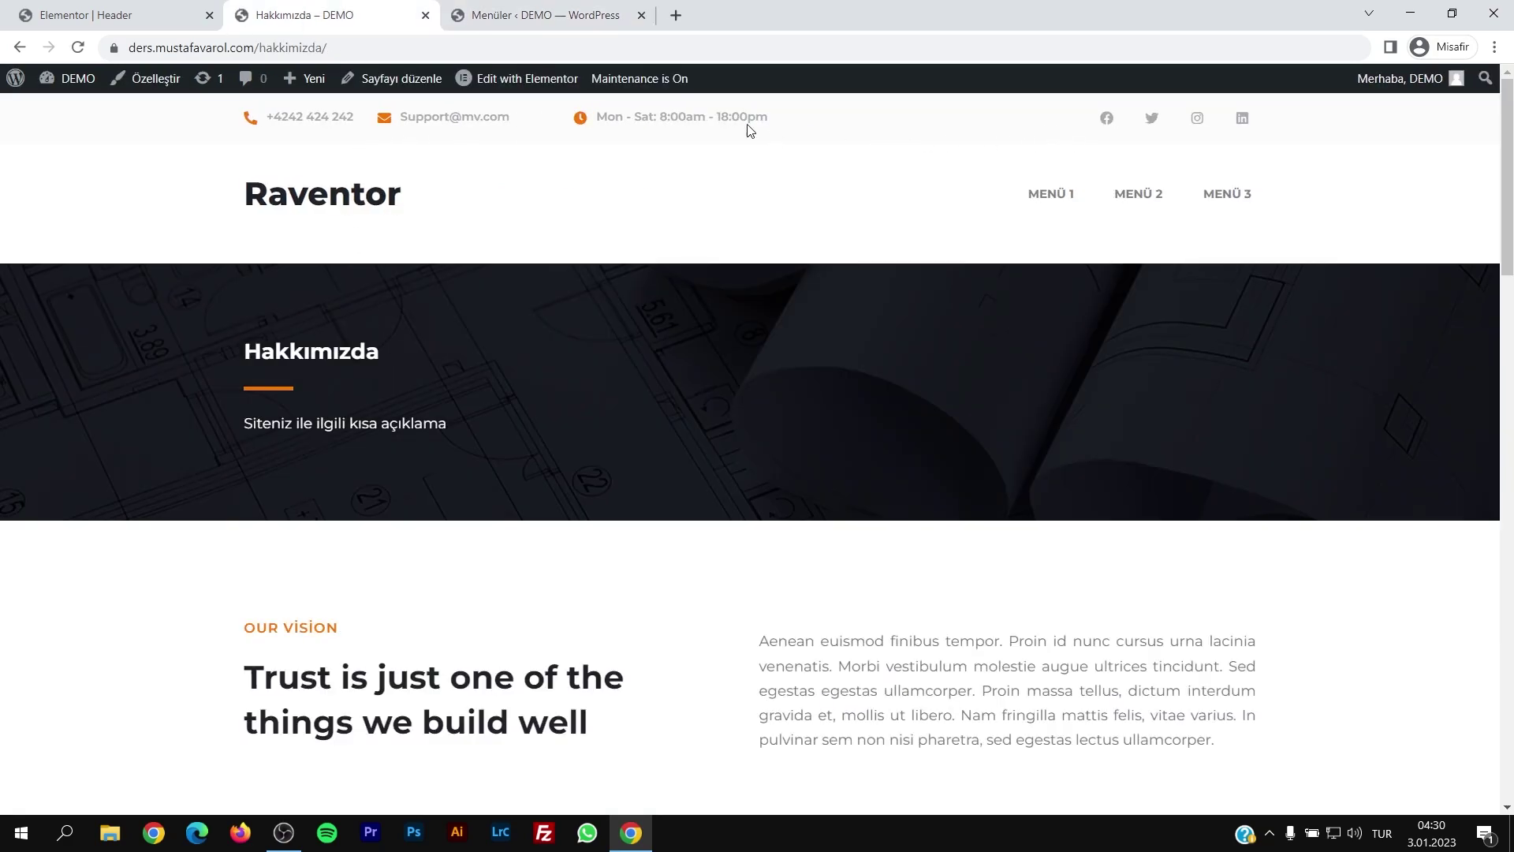
{"action": "left_click_drag", "start_coordinate": [282, 117], "coordinate": [730, 144]}
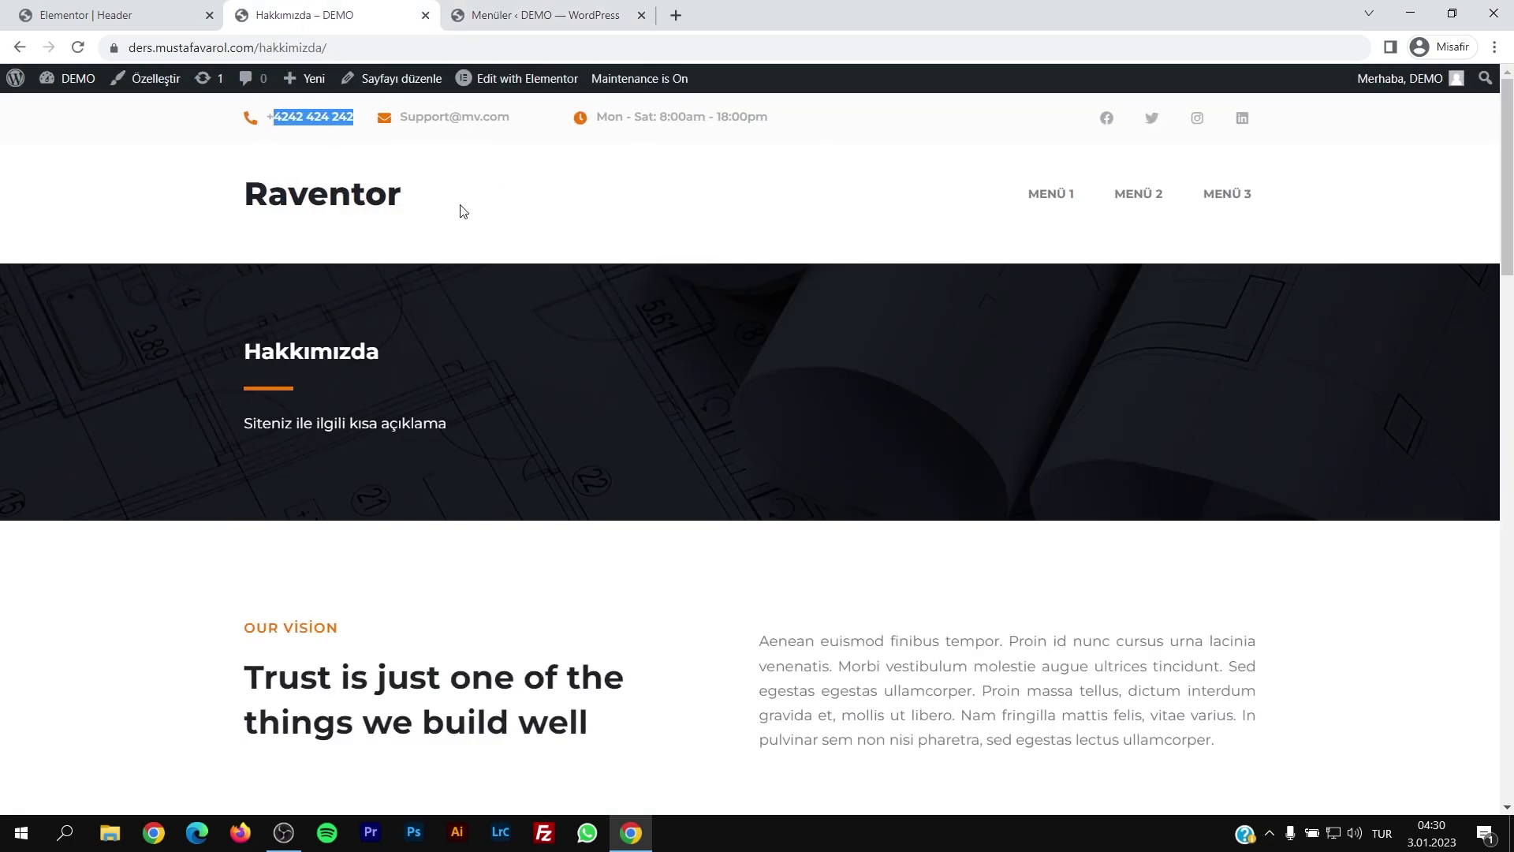
{"action": "left_click", "coordinate": [347, 203]}
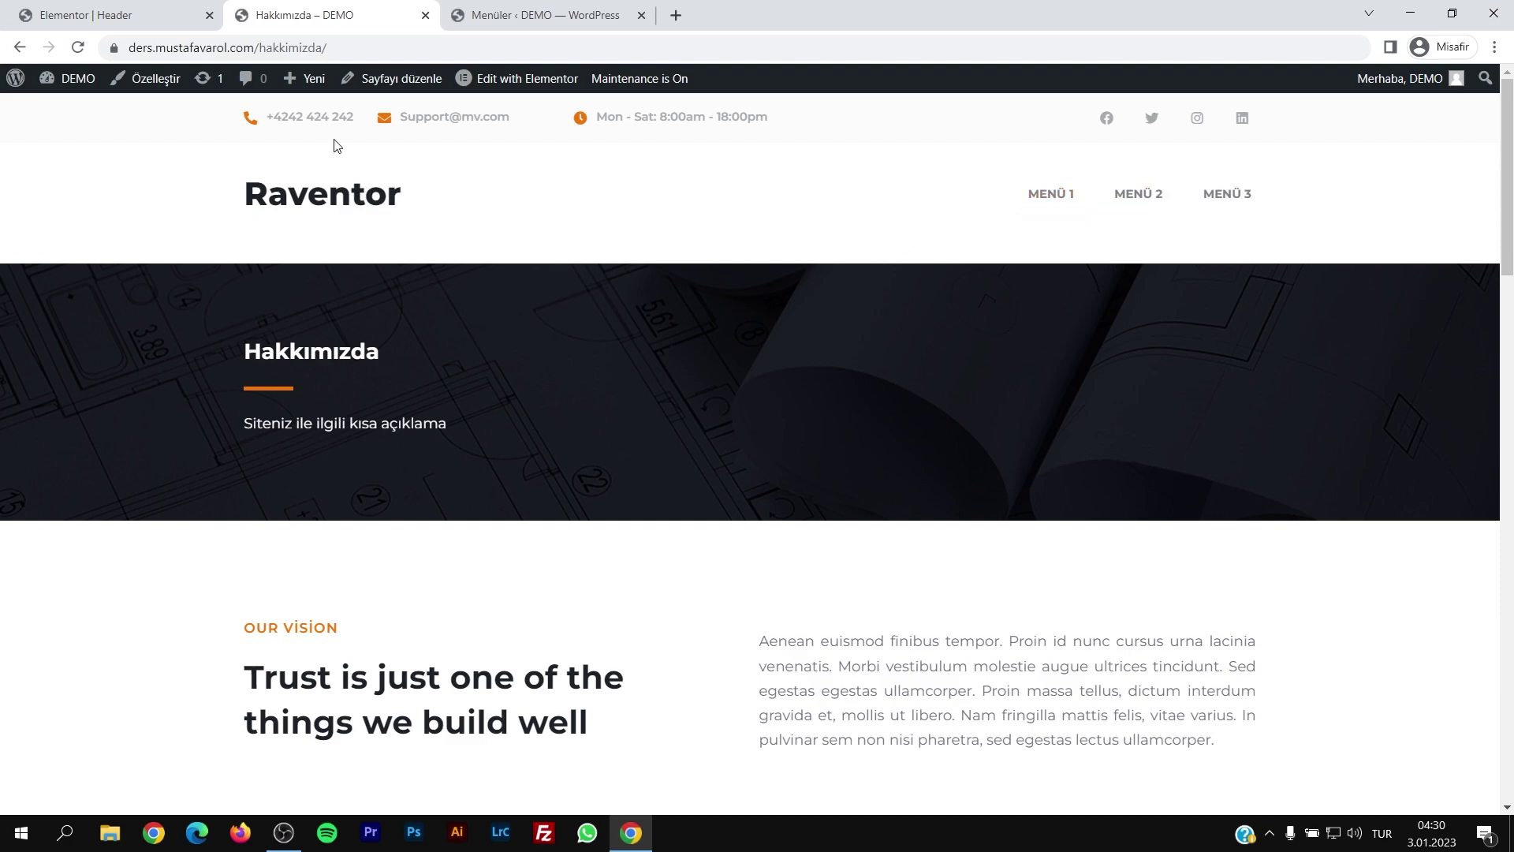
Step: Add the Anasayfa page to Ana Menü and save the menu
{"action": "left_click", "coordinate": [122, 10]}
{"action": "left_click", "coordinate": [464, 9]}
{"action": "scroll", "coordinate": [538, 509], "scroll_direction": "down", "scroll_amount": 1}
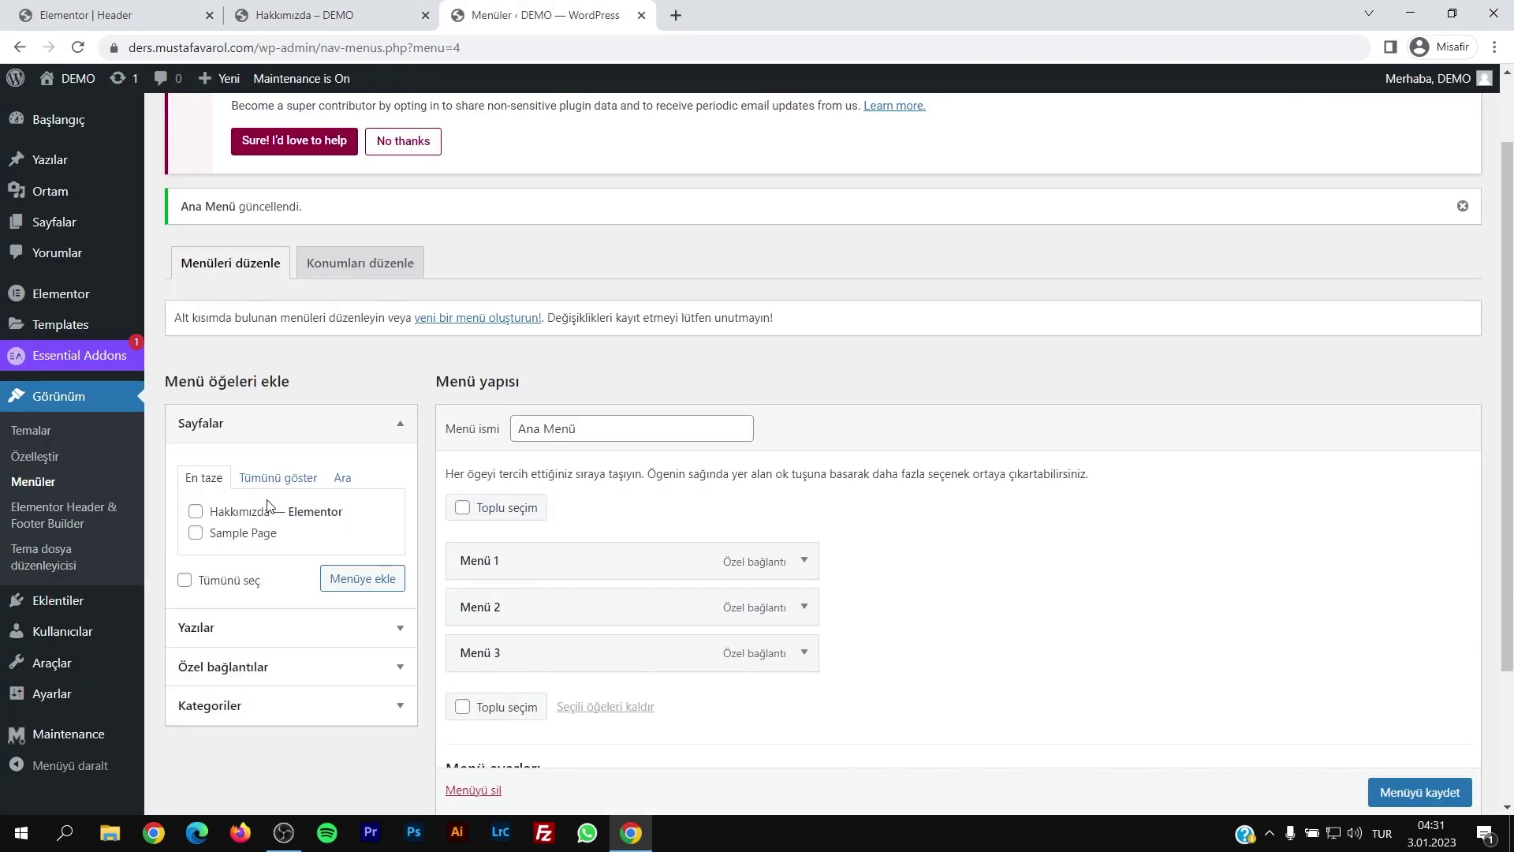
{"action": "left_click", "coordinate": [277, 477]}
{"action": "left_click", "coordinate": [235, 511]}
{"action": "left_click", "coordinate": [347, 612]}
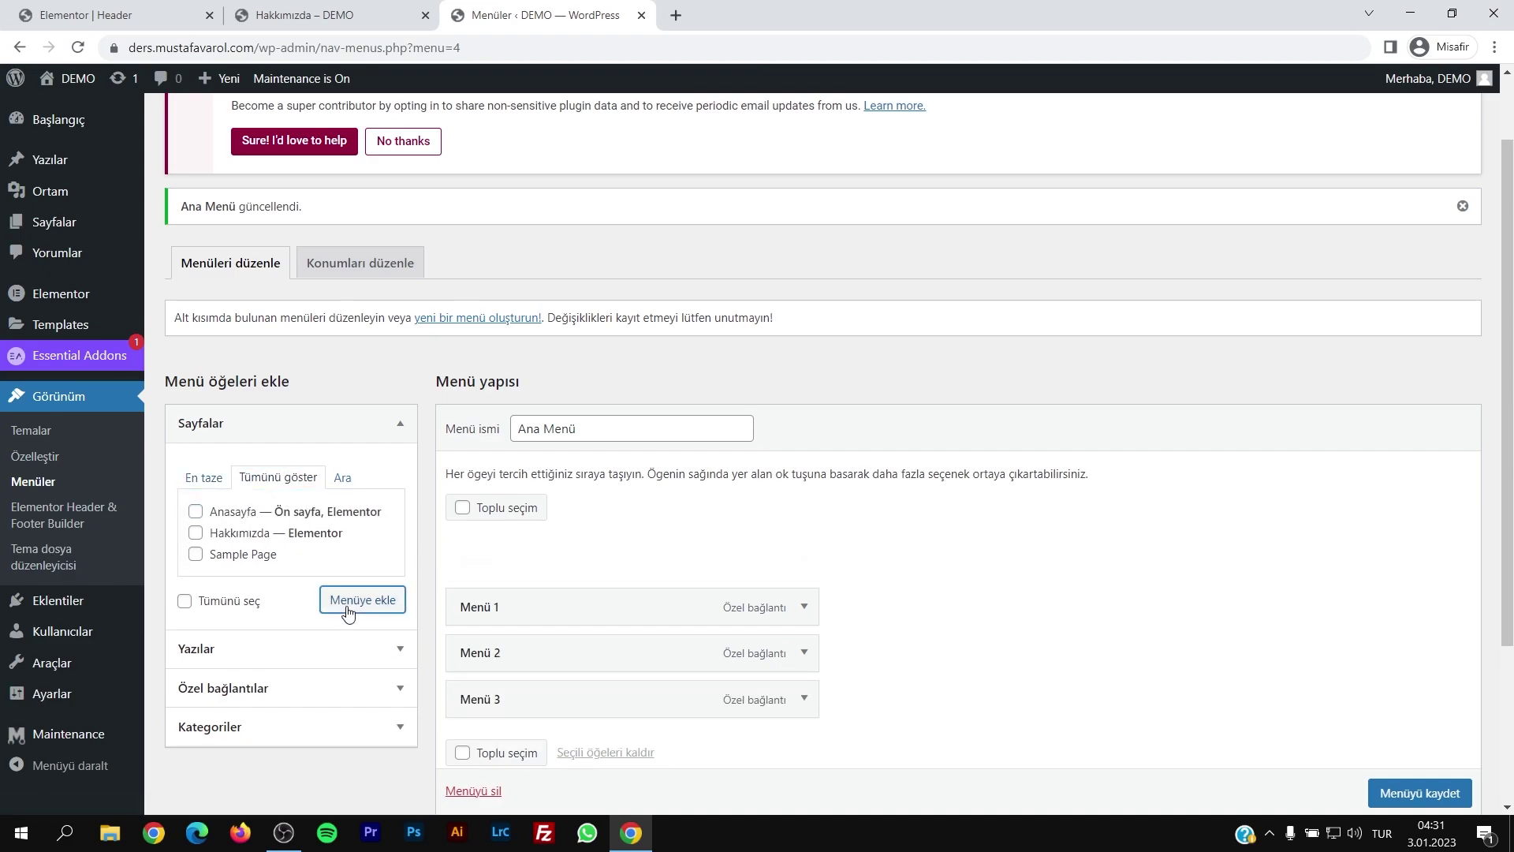
{"action": "scroll", "coordinate": [524, 575], "scroll_direction": "down", "scroll_amount": 3}
{"action": "left_click", "coordinate": [1429, 715]}
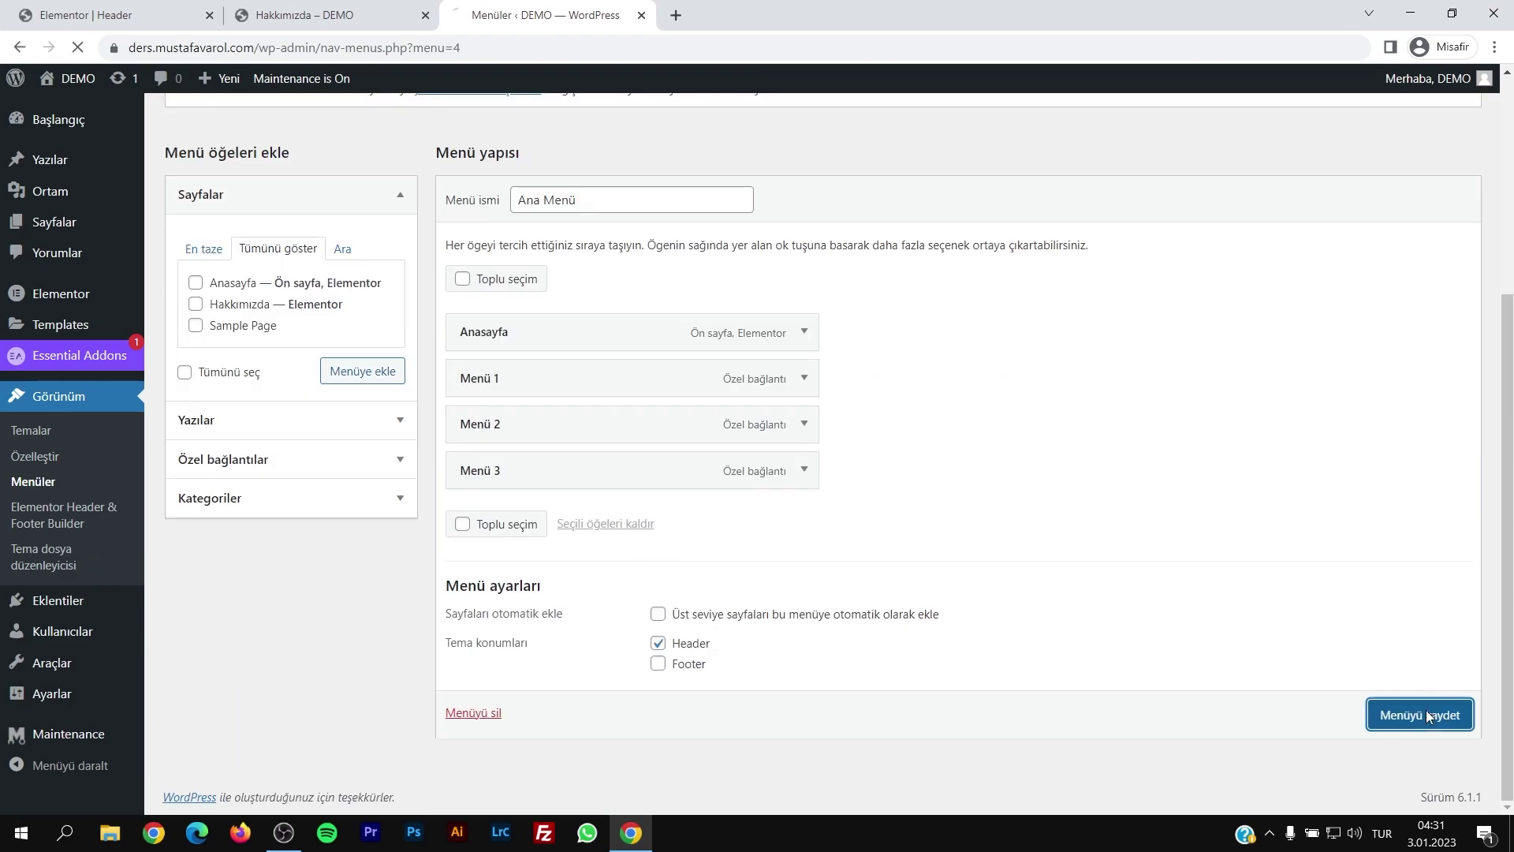
Step: Reload the site and follow the new ANASAYFA link to the homepage
{"action": "left_click", "coordinate": [355, 20]}
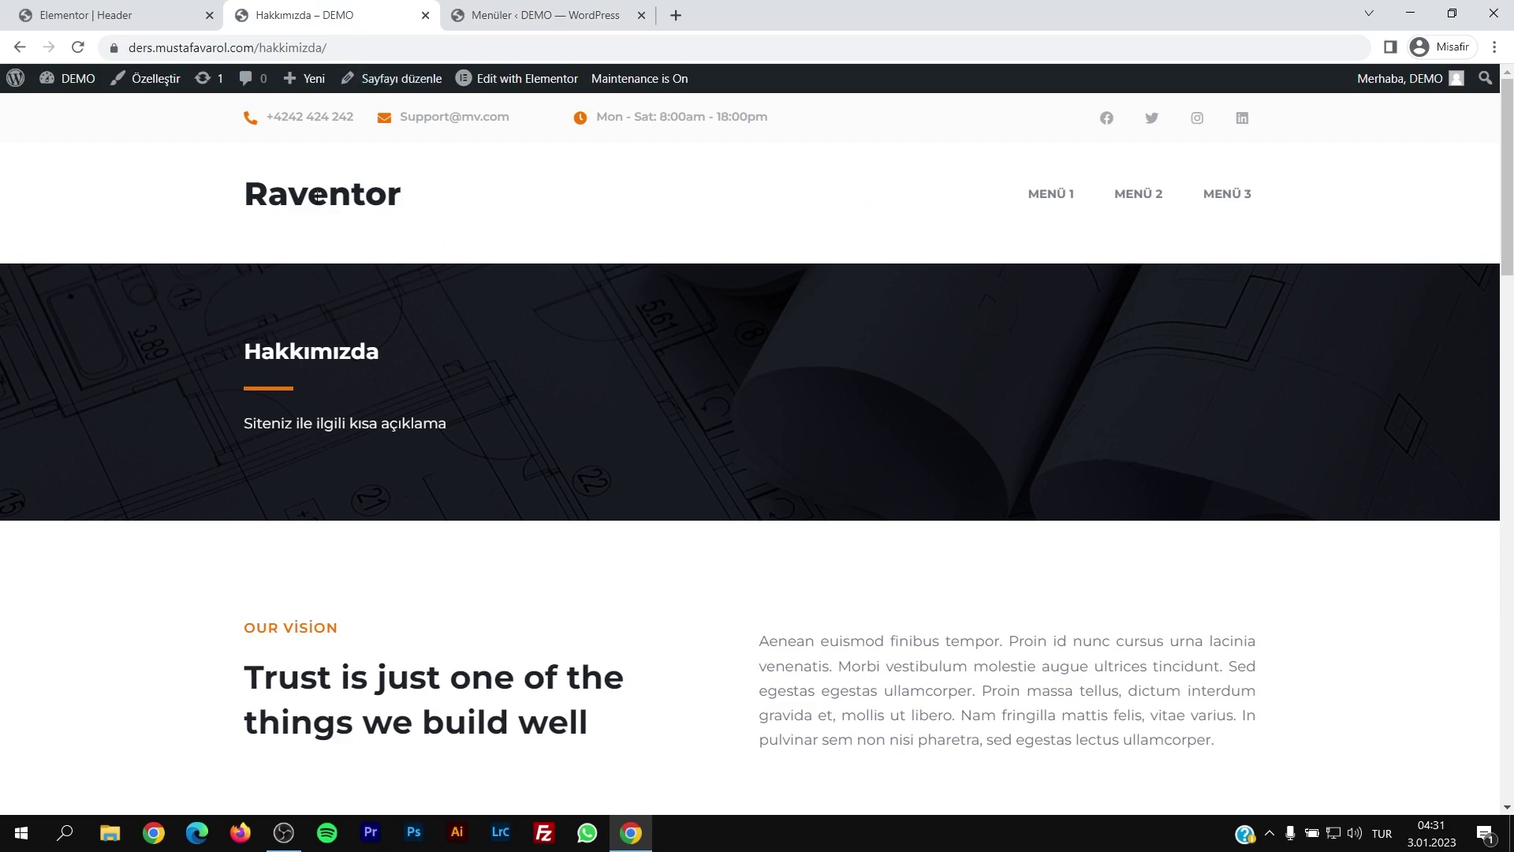
{"action": "key", "text": "F5"}
{"action": "left_click", "coordinate": [957, 197]}
{"action": "scroll", "coordinate": [617, 377], "scroll_direction": "down", "scroll_amount": 5}
{"action": "scroll", "coordinate": [694, 341], "scroll_direction": "up", "scroll_amount": 5}
Step: Add the Hakkımızda page to Ana Menü and save the menu
{"action": "left_click", "coordinate": [544, 15]}
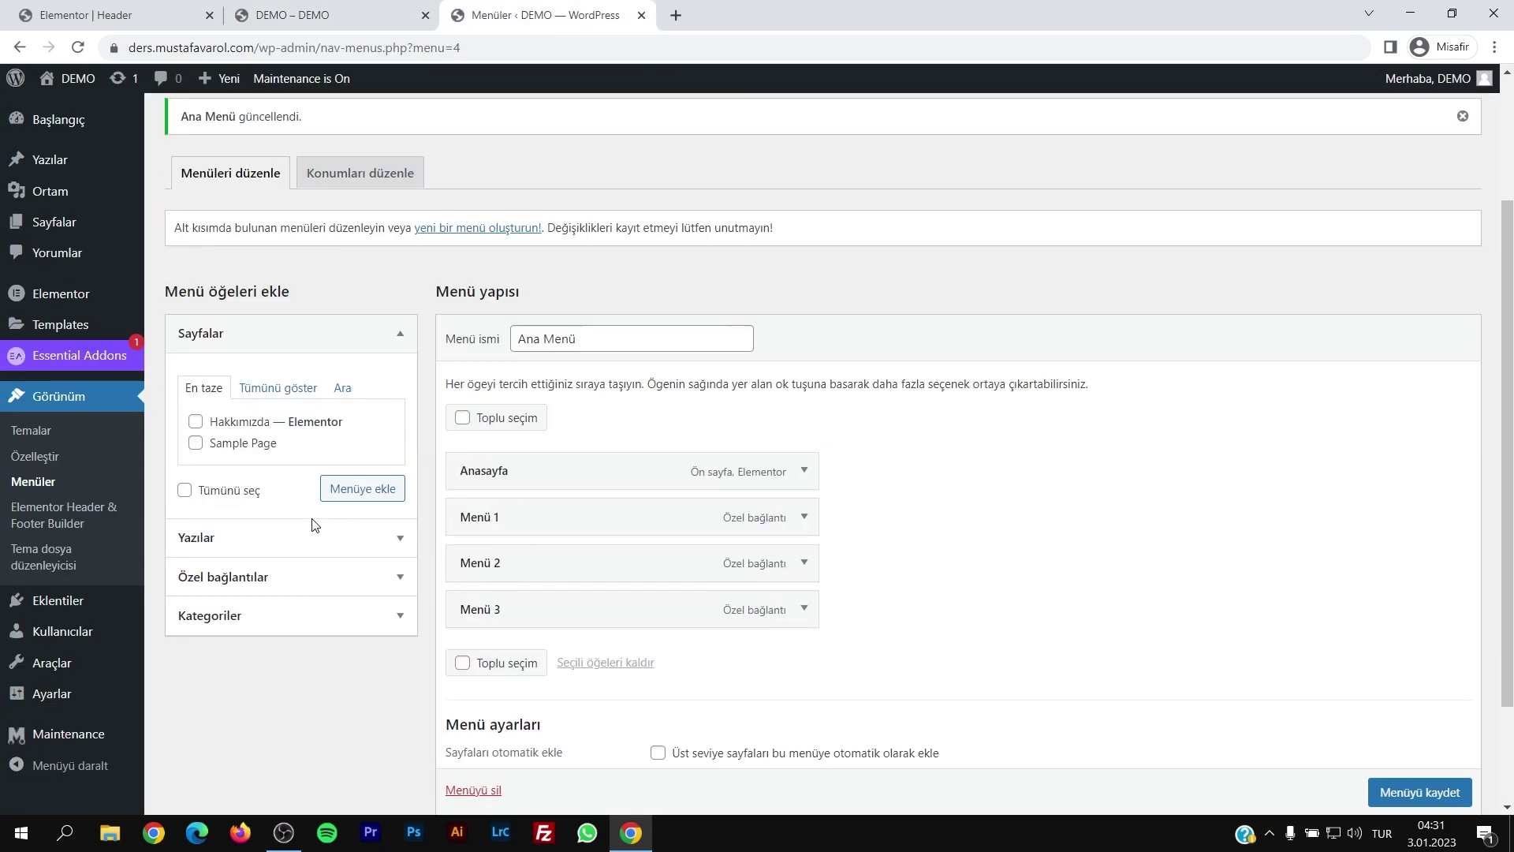
{"action": "left_click", "coordinate": [277, 387]}
{"action": "left_click", "coordinate": [196, 443]}
{"action": "left_click", "coordinate": [351, 514]}
{"action": "left_click", "coordinate": [1420, 791]}
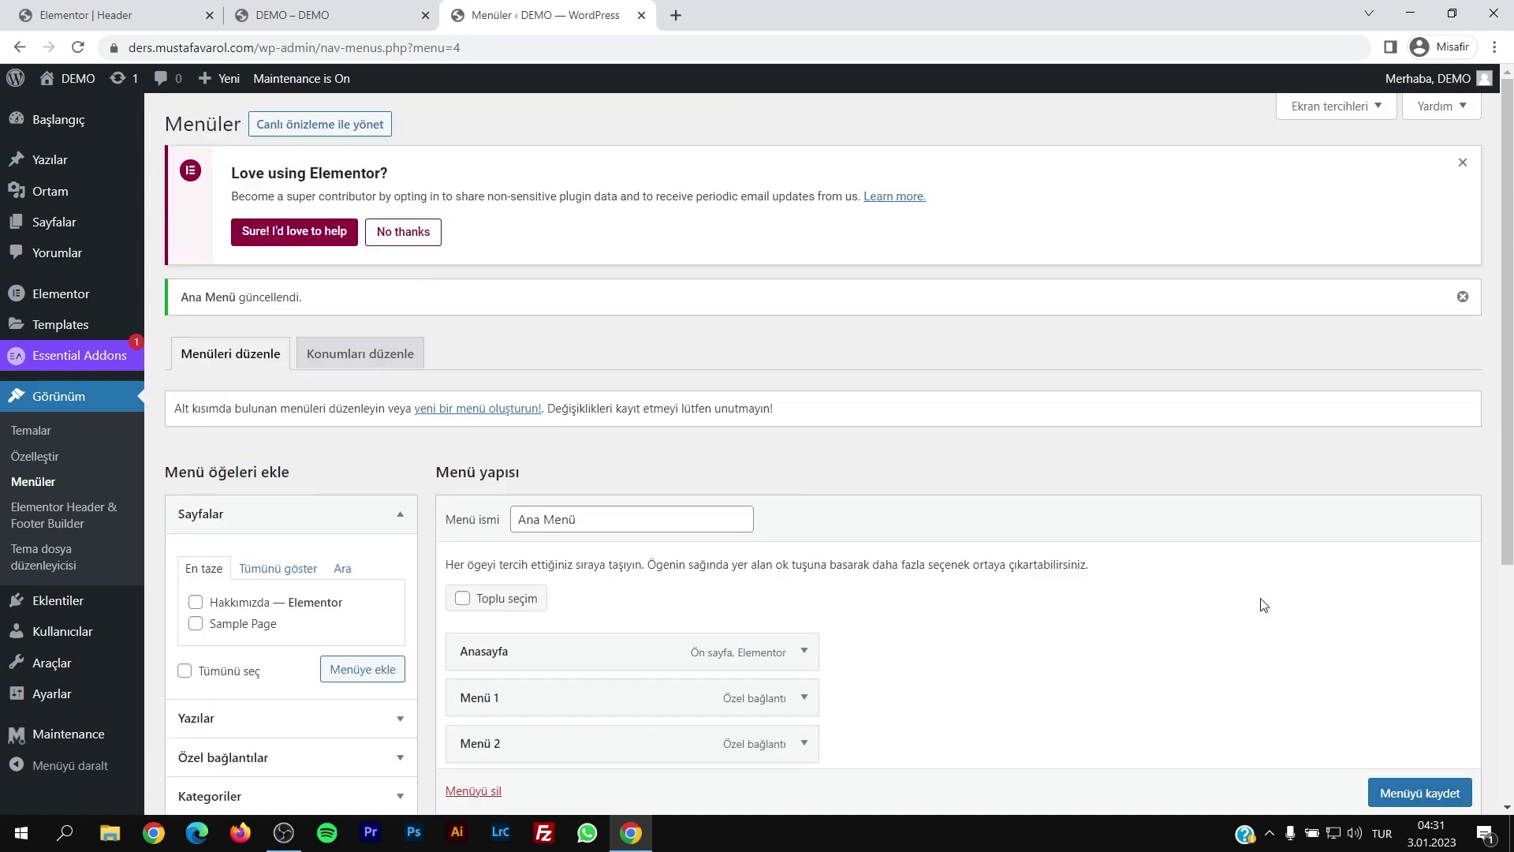
Step: Reload the homepage and confirm the new HAKKIMIZDA link opens its page
{"action": "left_click", "coordinate": [310, 22]}
{"action": "key", "text": "F5"}
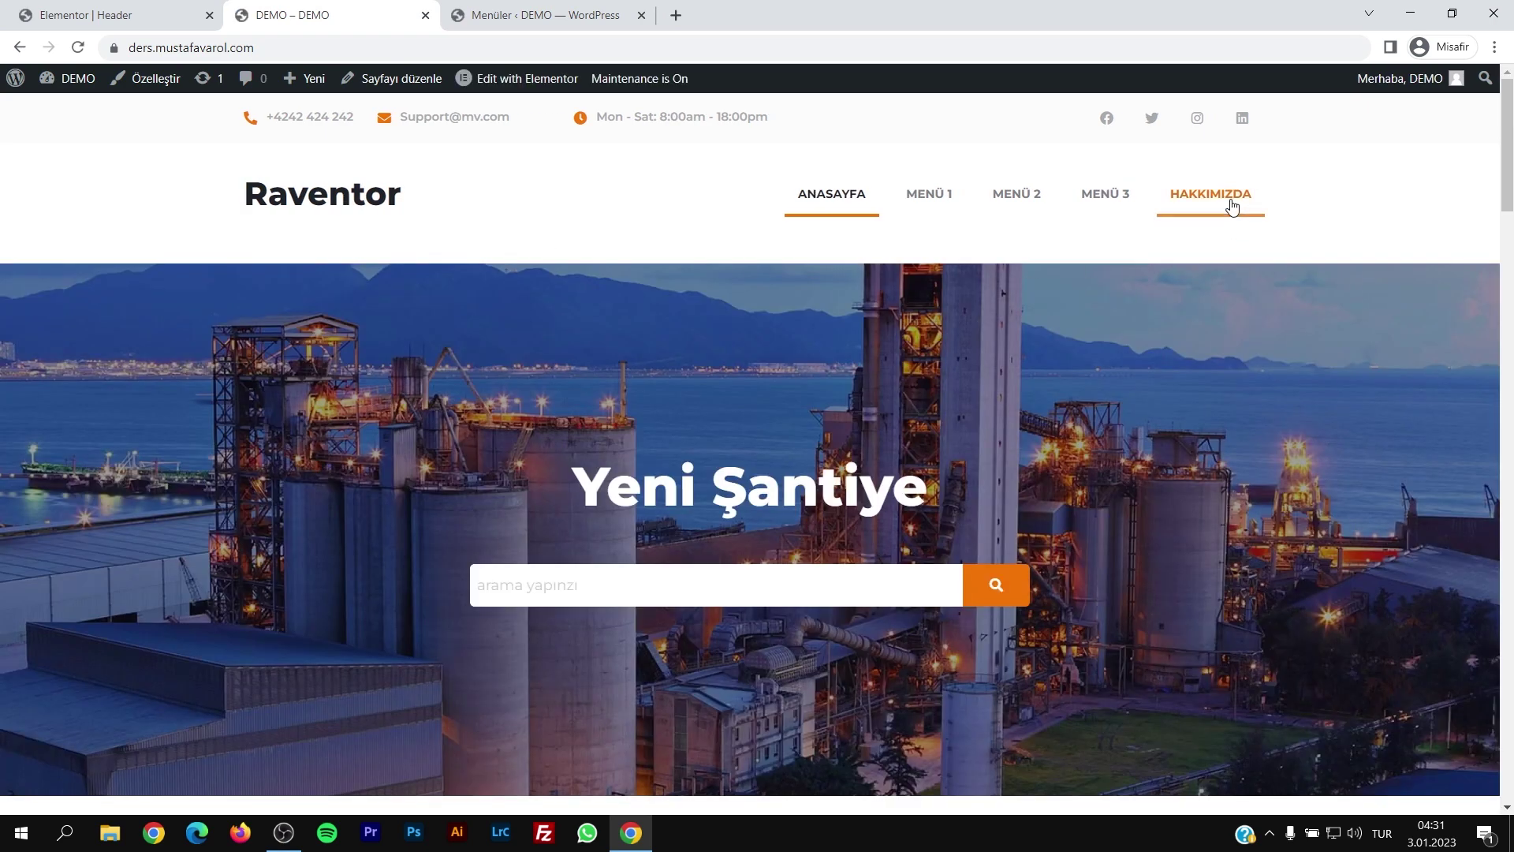
{"action": "left_click", "coordinate": [1233, 206]}
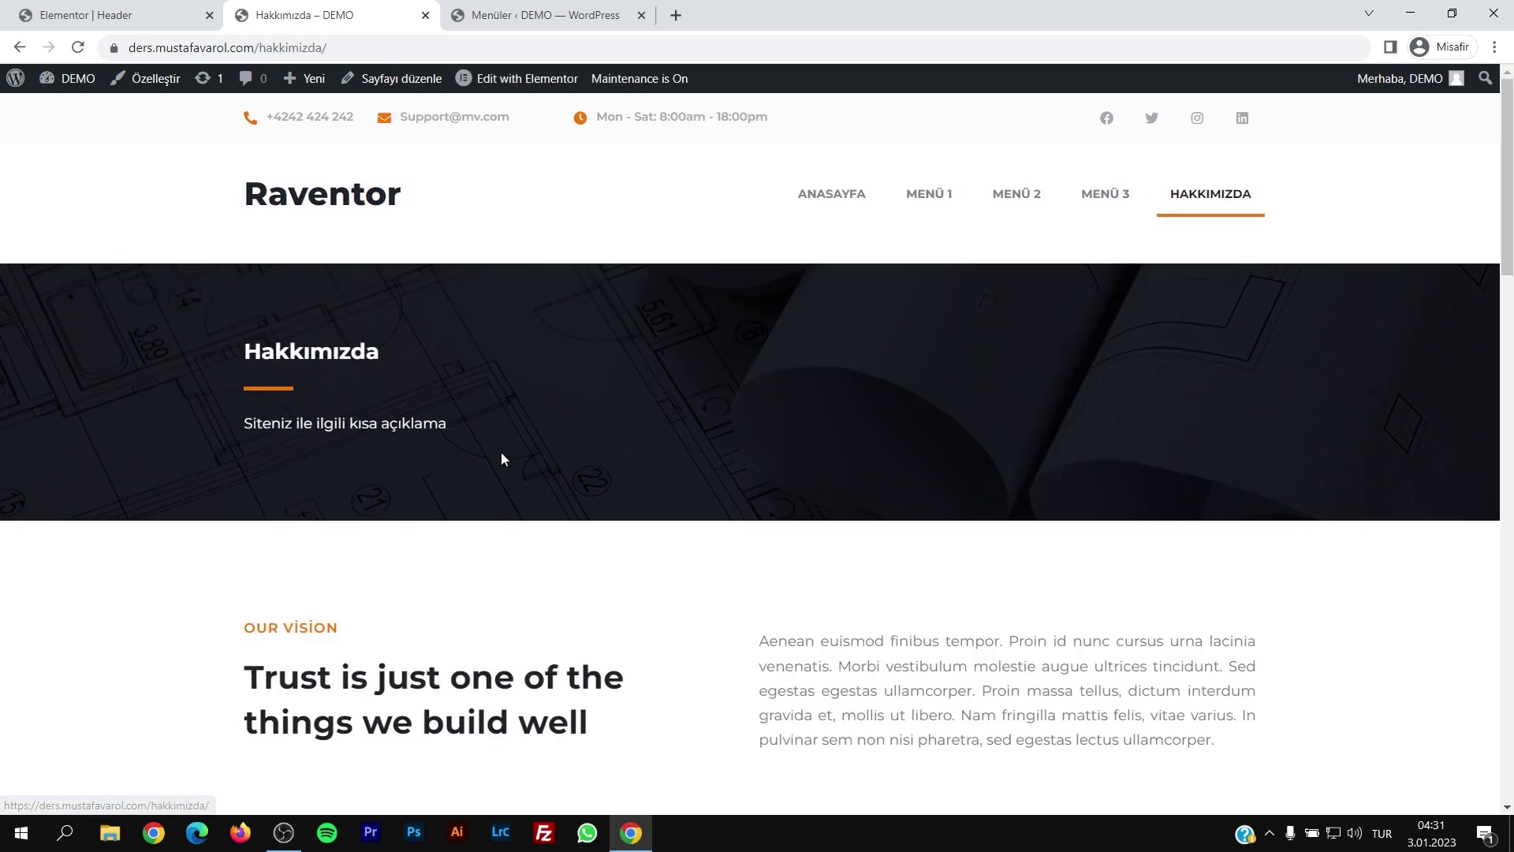
{"action": "scroll", "coordinate": [455, 225], "scroll_direction": "down", "scroll_amount": 1}
{"action": "scroll", "coordinate": [456, 224], "scroll_direction": "up", "scroll_amount": 1}
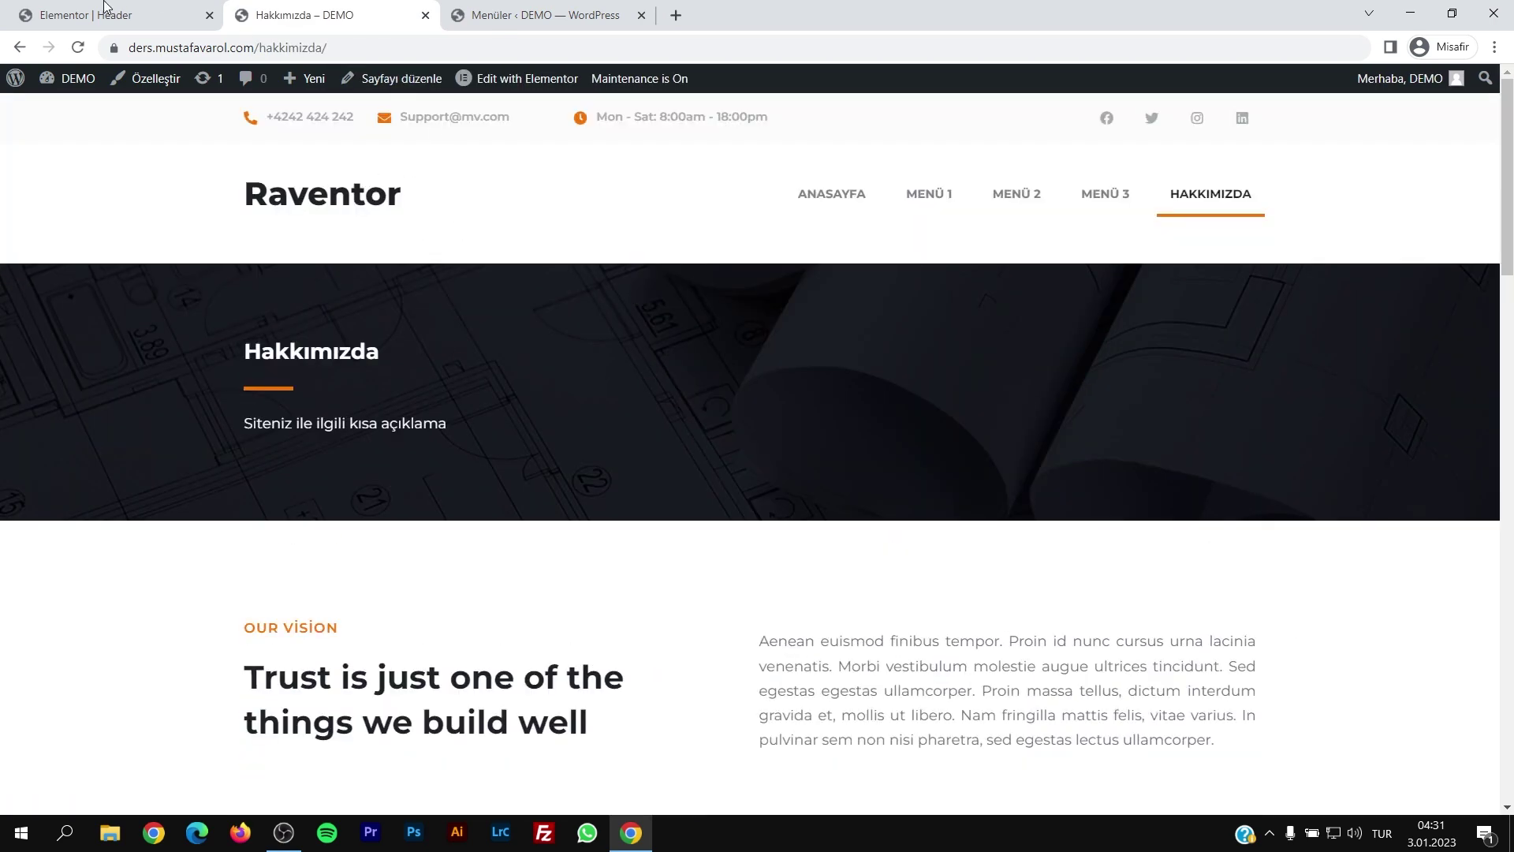
{"action": "left_click", "coordinate": [105, 11]}
Step: Start a new Header & Footer Builder template titled Footer
{"action": "left_click", "coordinate": [18, 48]}
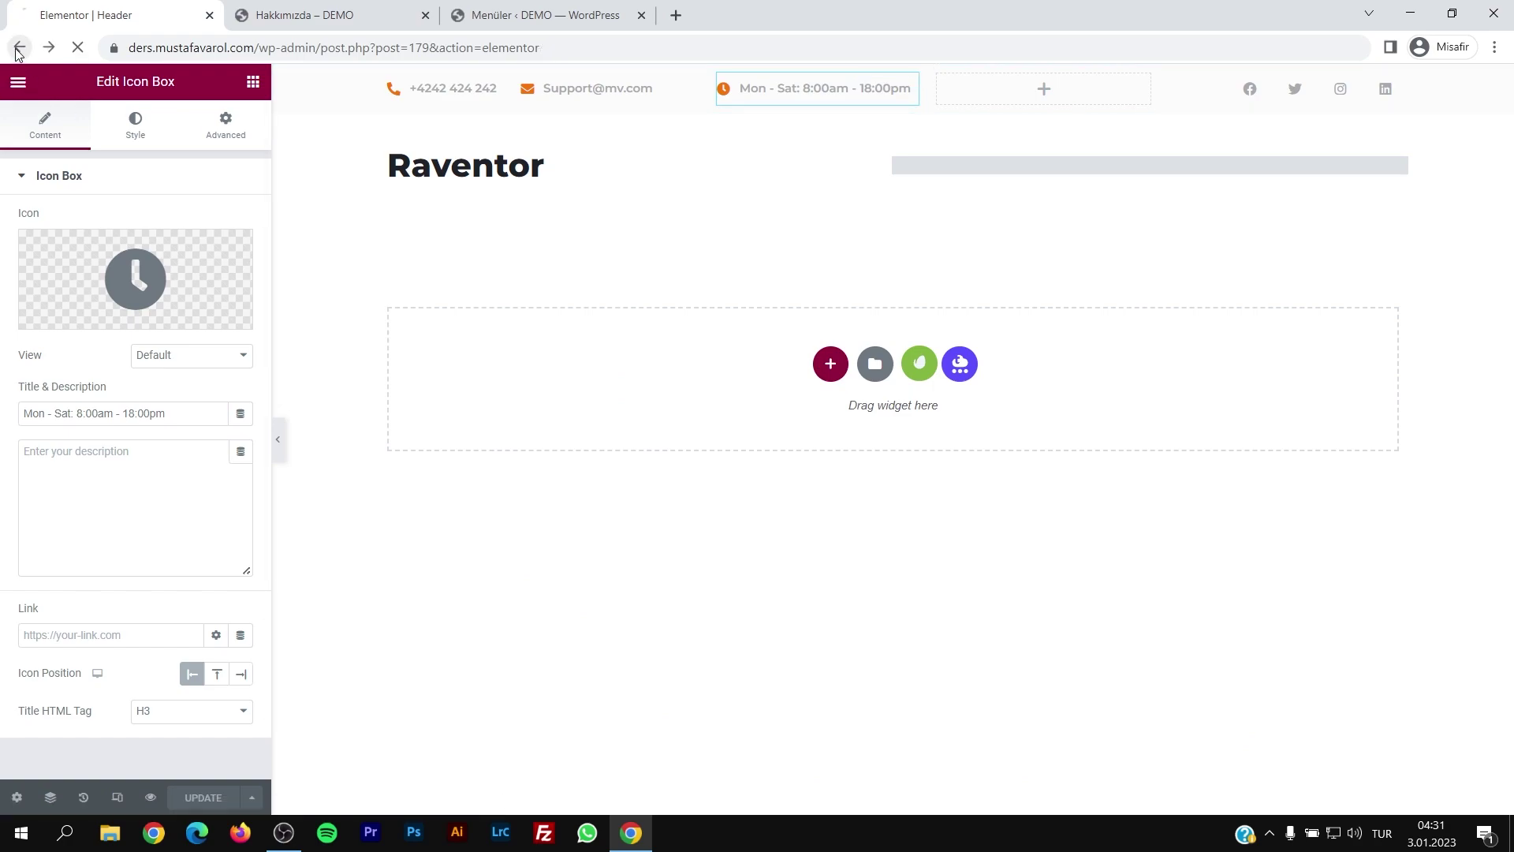
{"action": "mouse_move", "coordinate": [53, 402]}
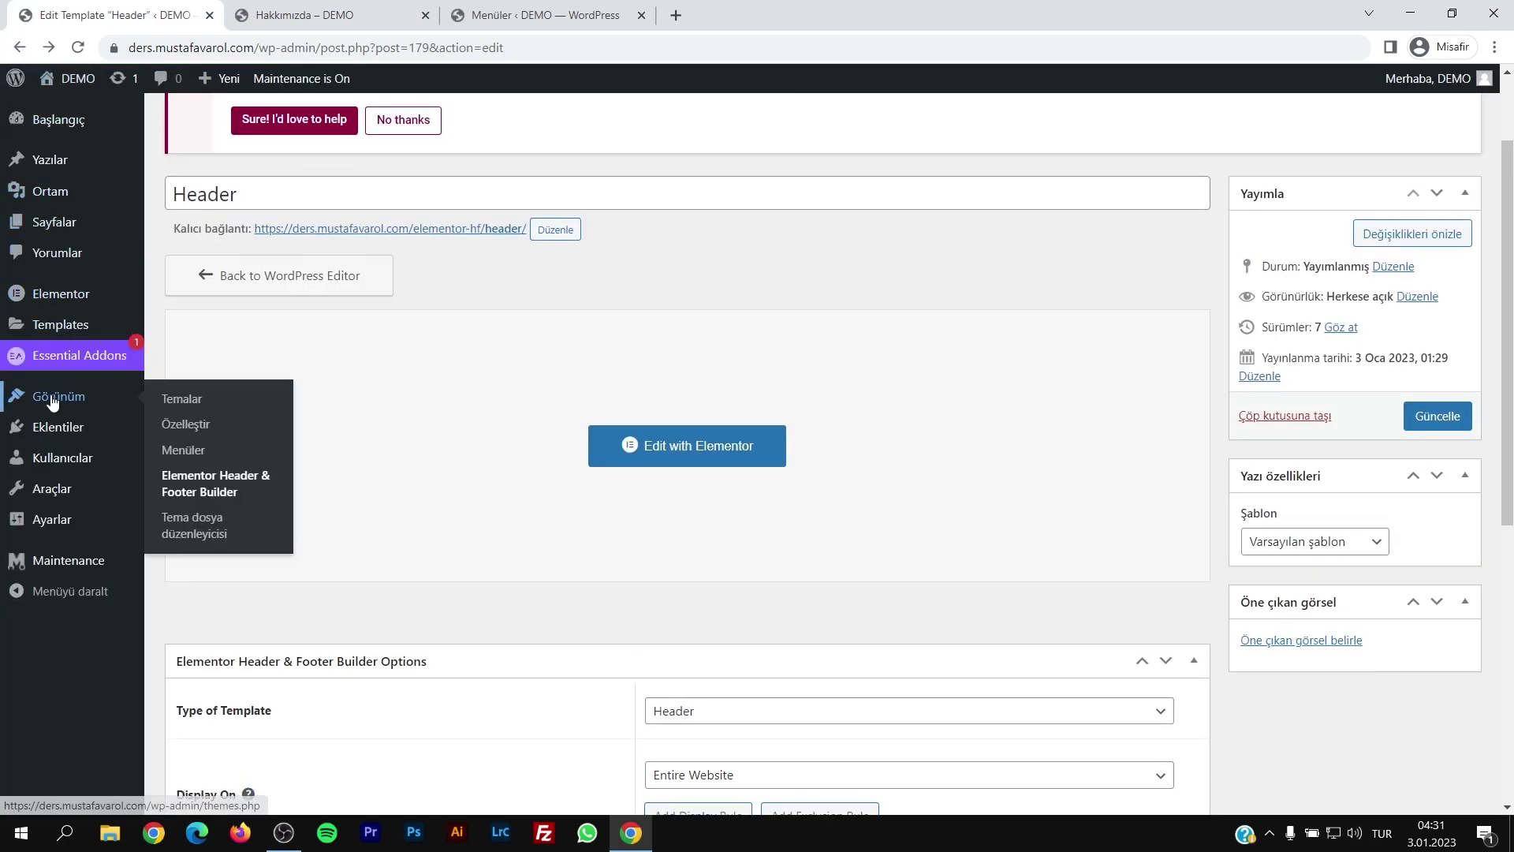
{"action": "left_click", "coordinate": [197, 489]}
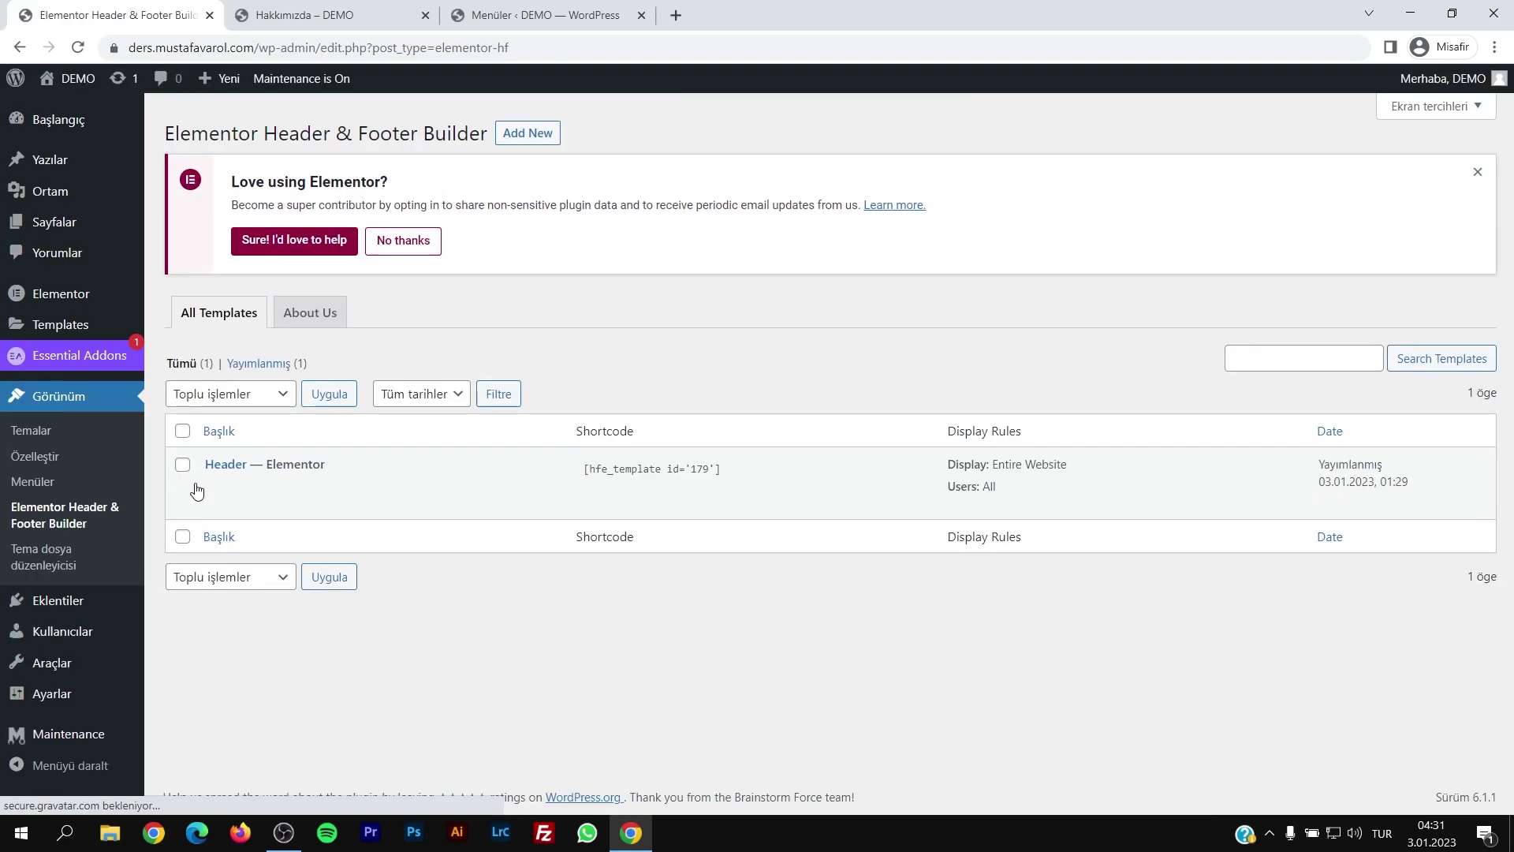
{"action": "left_click", "coordinate": [1477, 172]}
{"action": "left_click", "coordinate": [528, 136]}
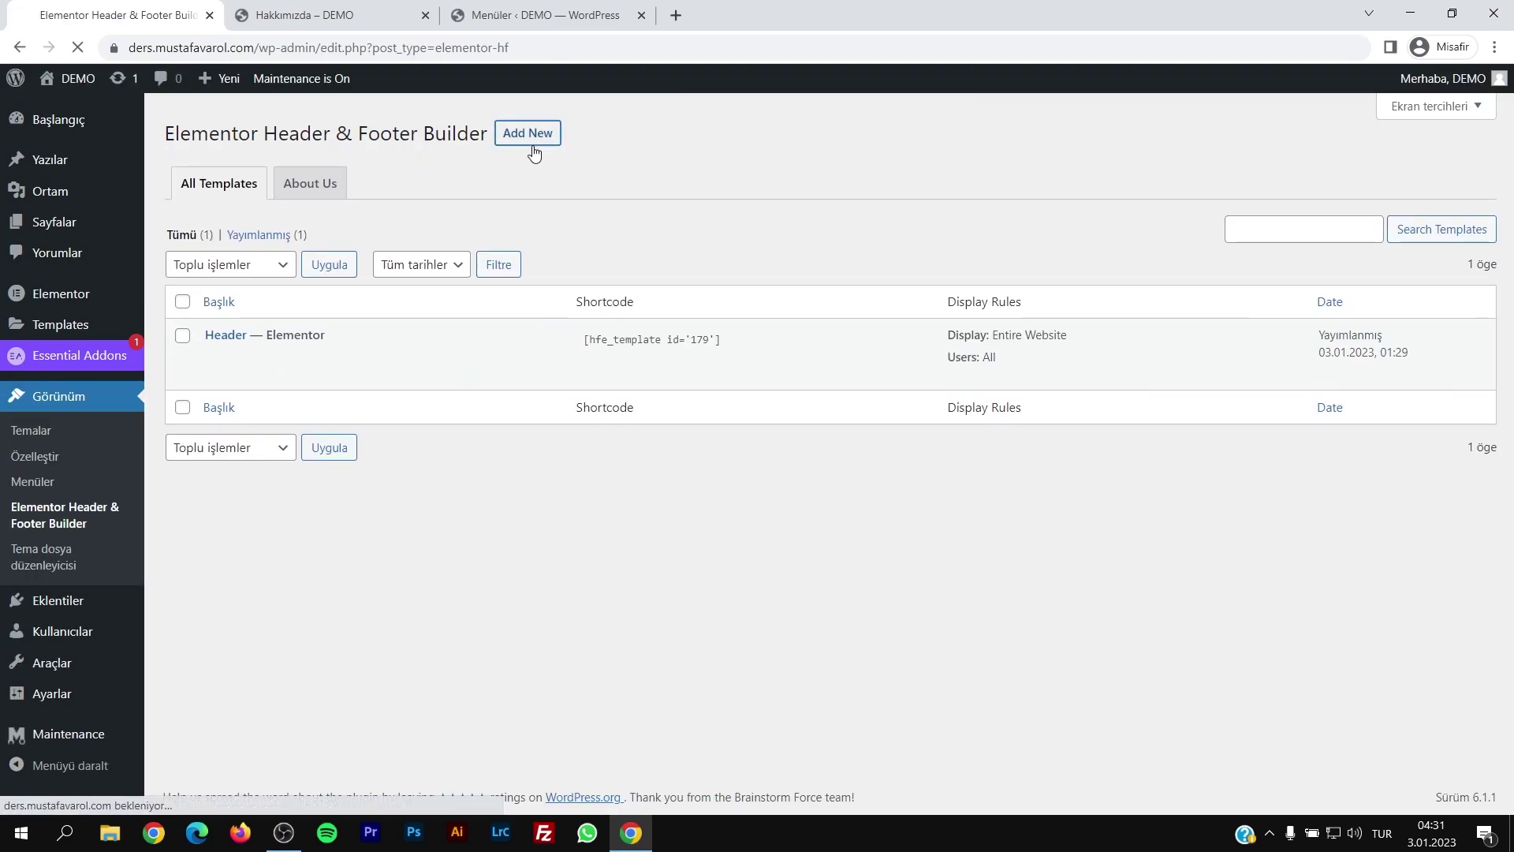
{"action": "type", "text": "Footer"}
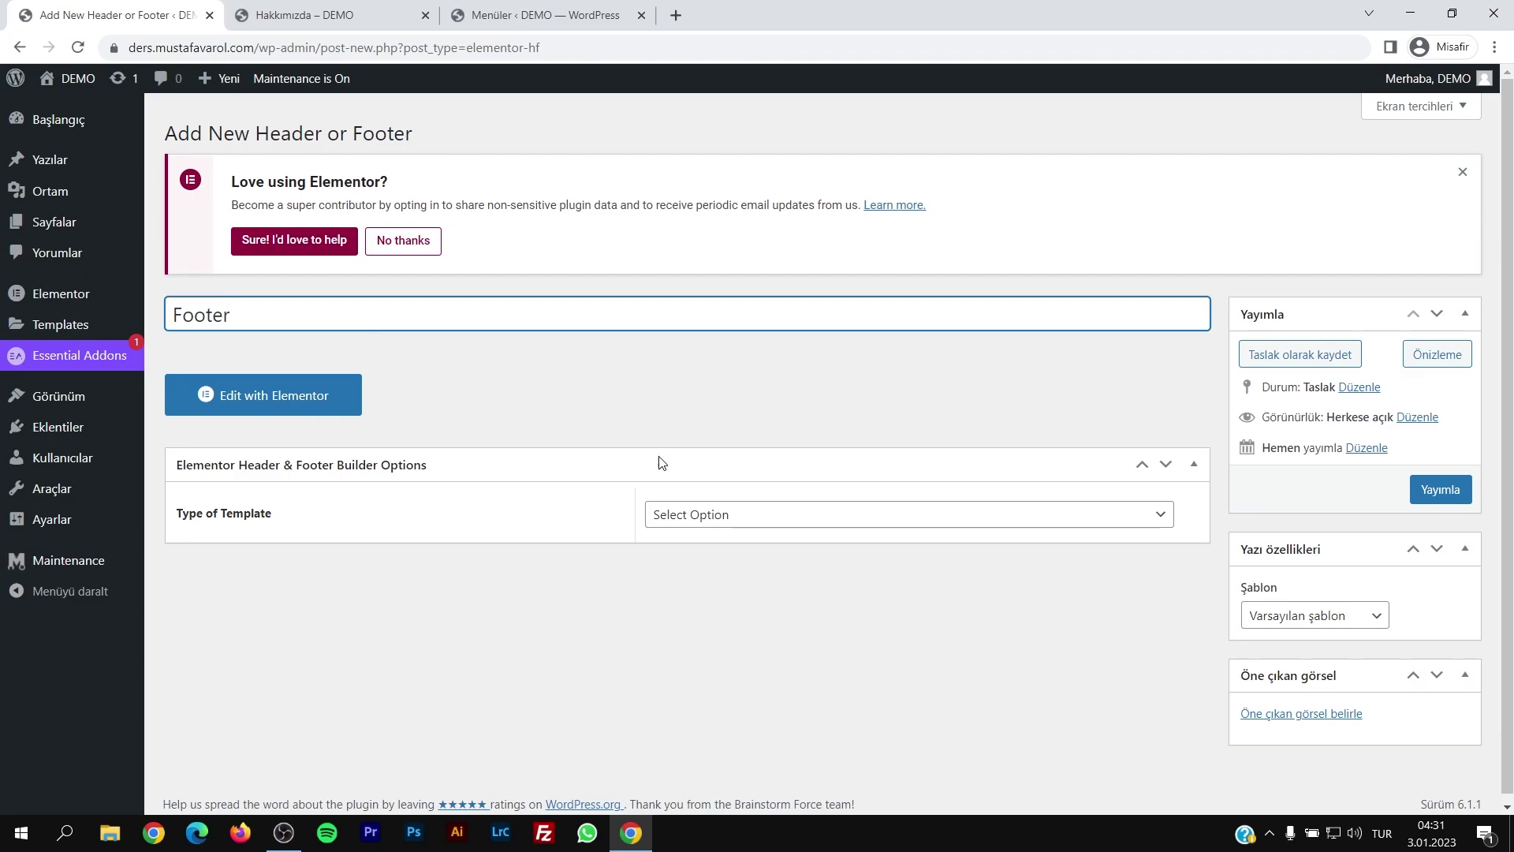
Step: Set type Footer, display on Entire Website for All users, publish, and open it in Elementor
{"action": "left_click", "coordinate": [736, 521]}
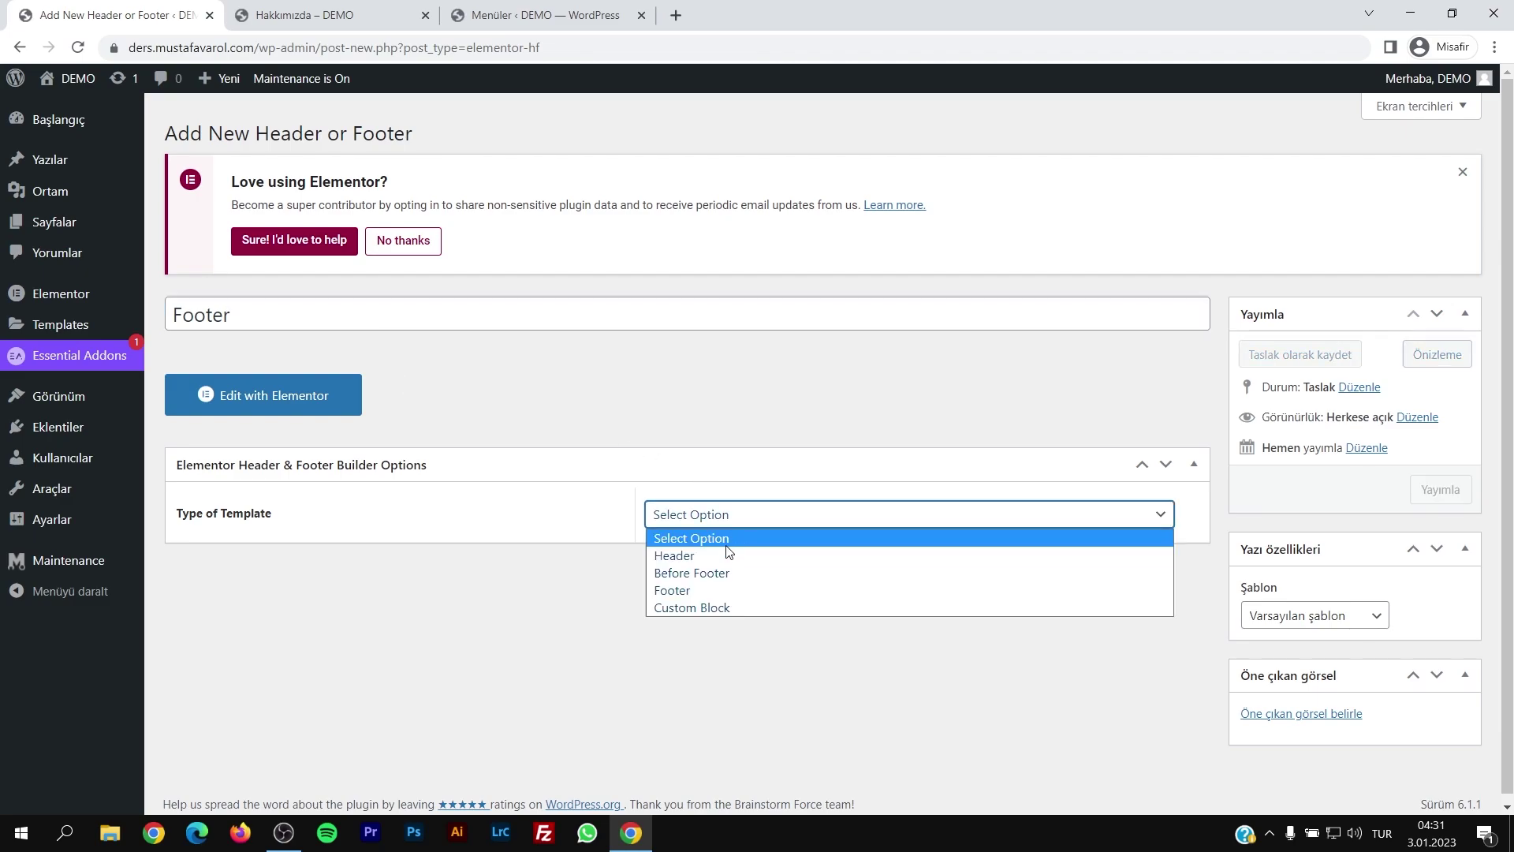
{"action": "left_click", "coordinate": [714, 556]}
{"action": "left_click", "coordinate": [699, 528]}
{"action": "left_click", "coordinate": [696, 593]}
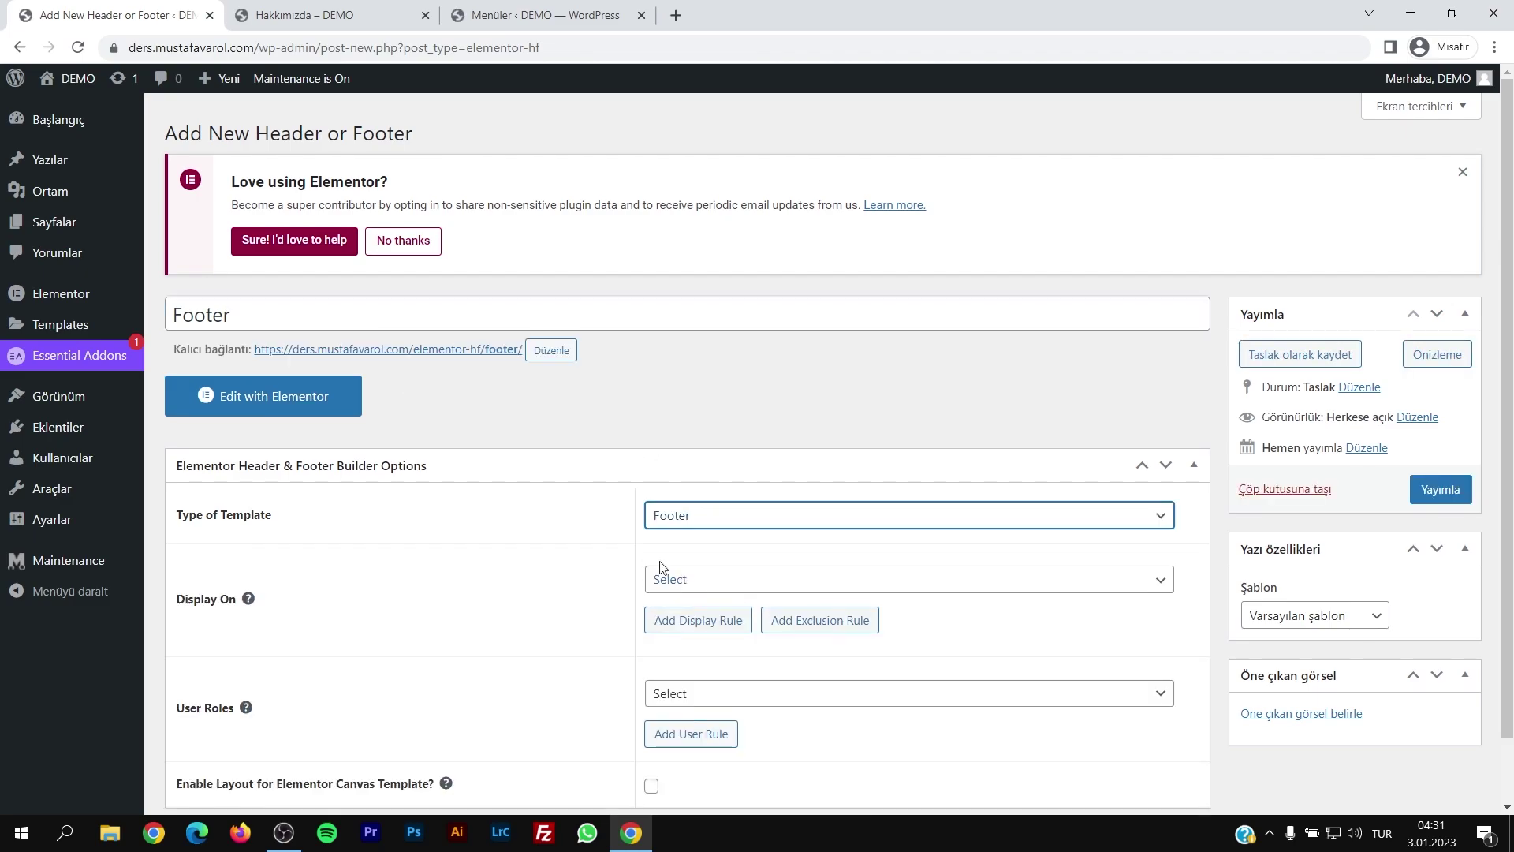
{"action": "scroll", "coordinate": [678, 537], "scroll_direction": "down", "scroll_amount": 1}
{"action": "left_click", "coordinate": [683, 508]}
{"action": "left_click", "coordinate": [704, 192]}
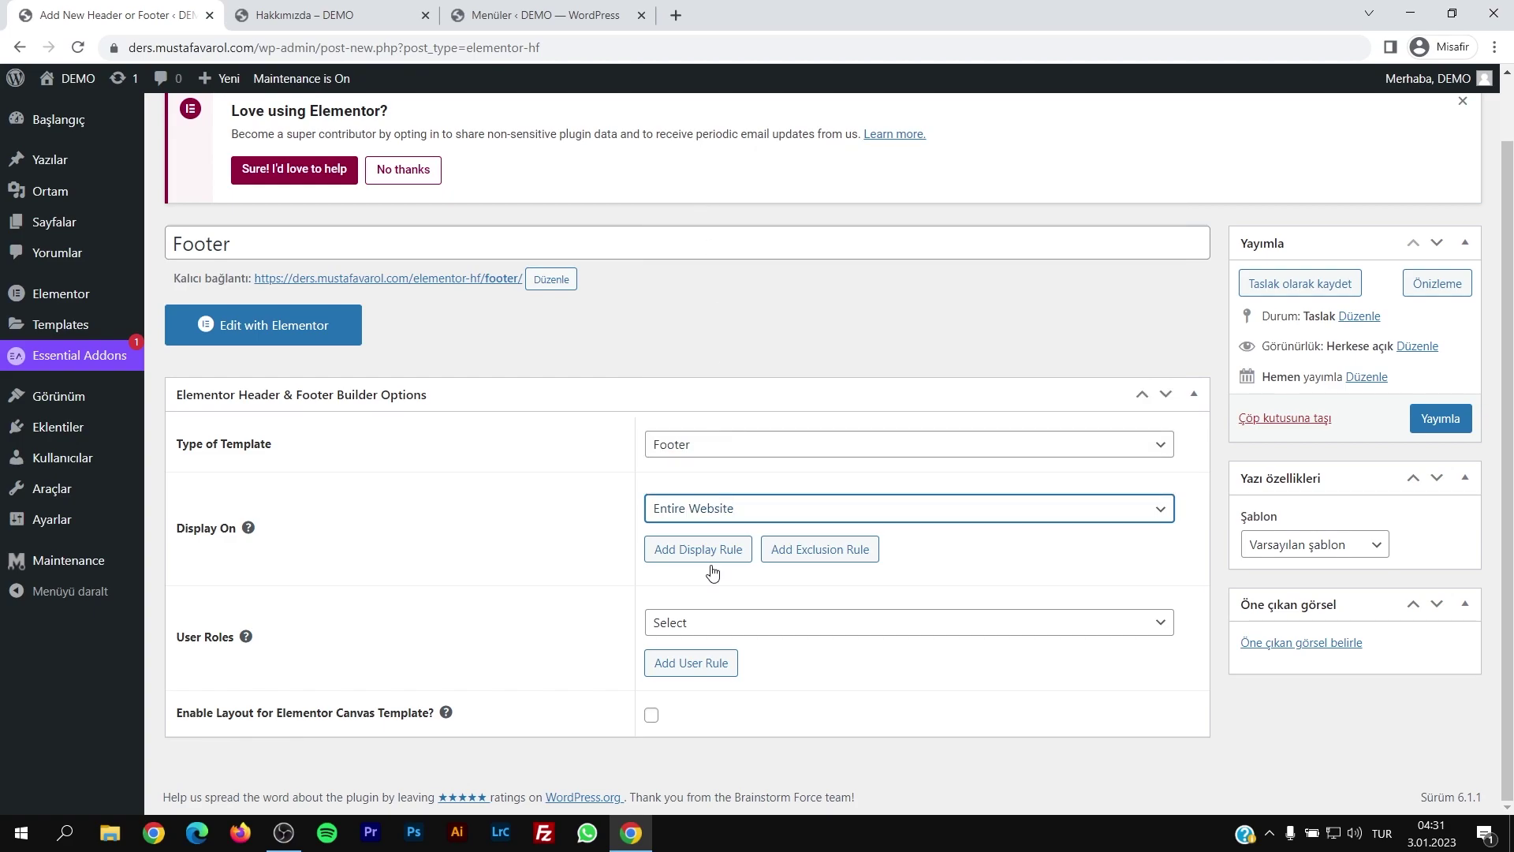
{"action": "left_click", "coordinate": [679, 623]}
{"action": "left_click", "coordinate": [694, 461]}
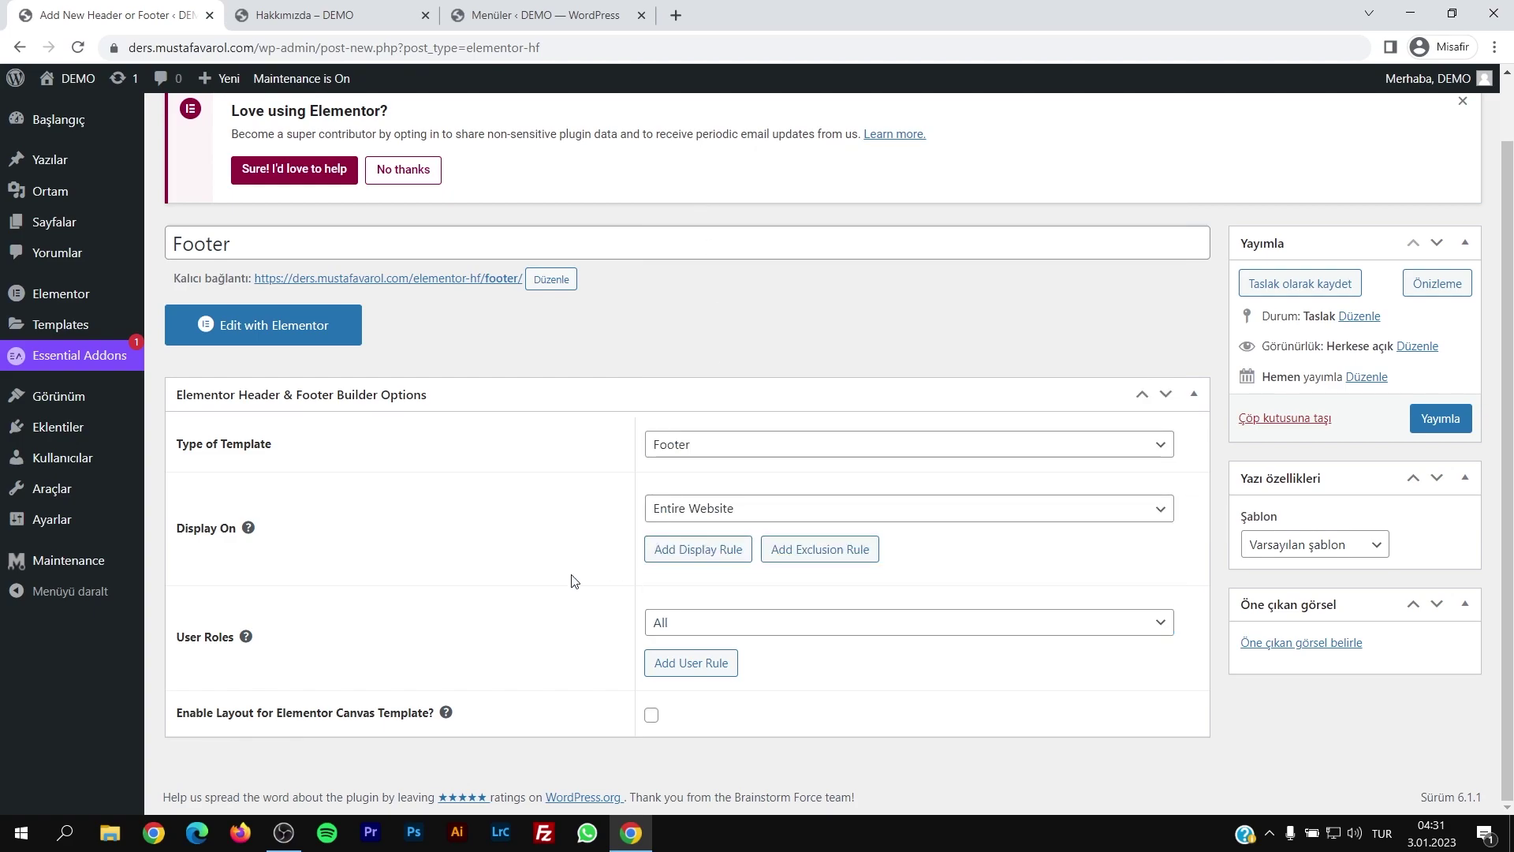
{"action": "left_click", "coordinate": [1434, 421]}
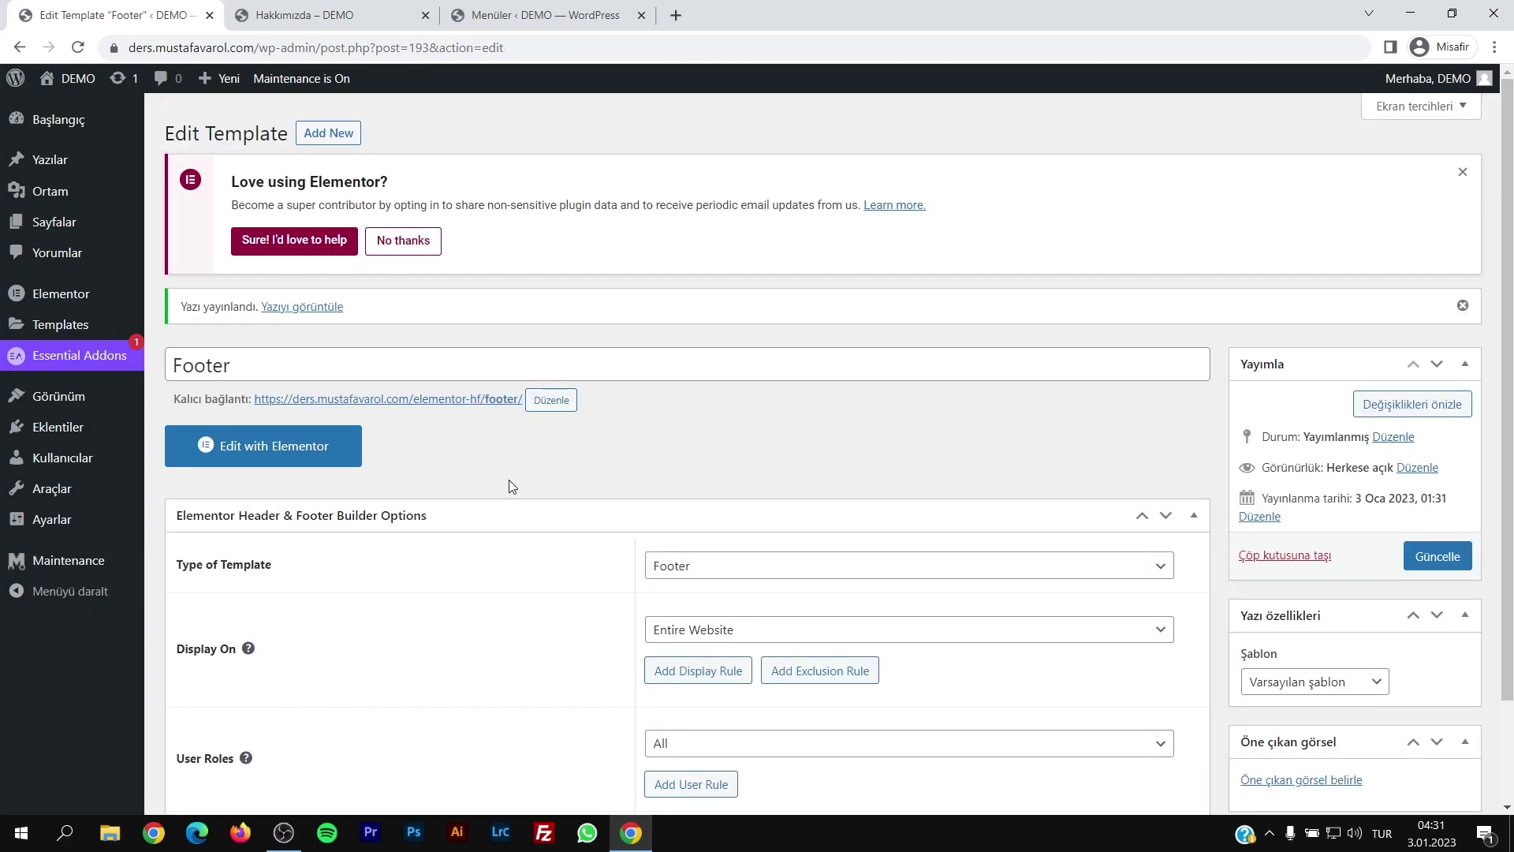
{"action": "left_click", "coordinate": [267, 451]}
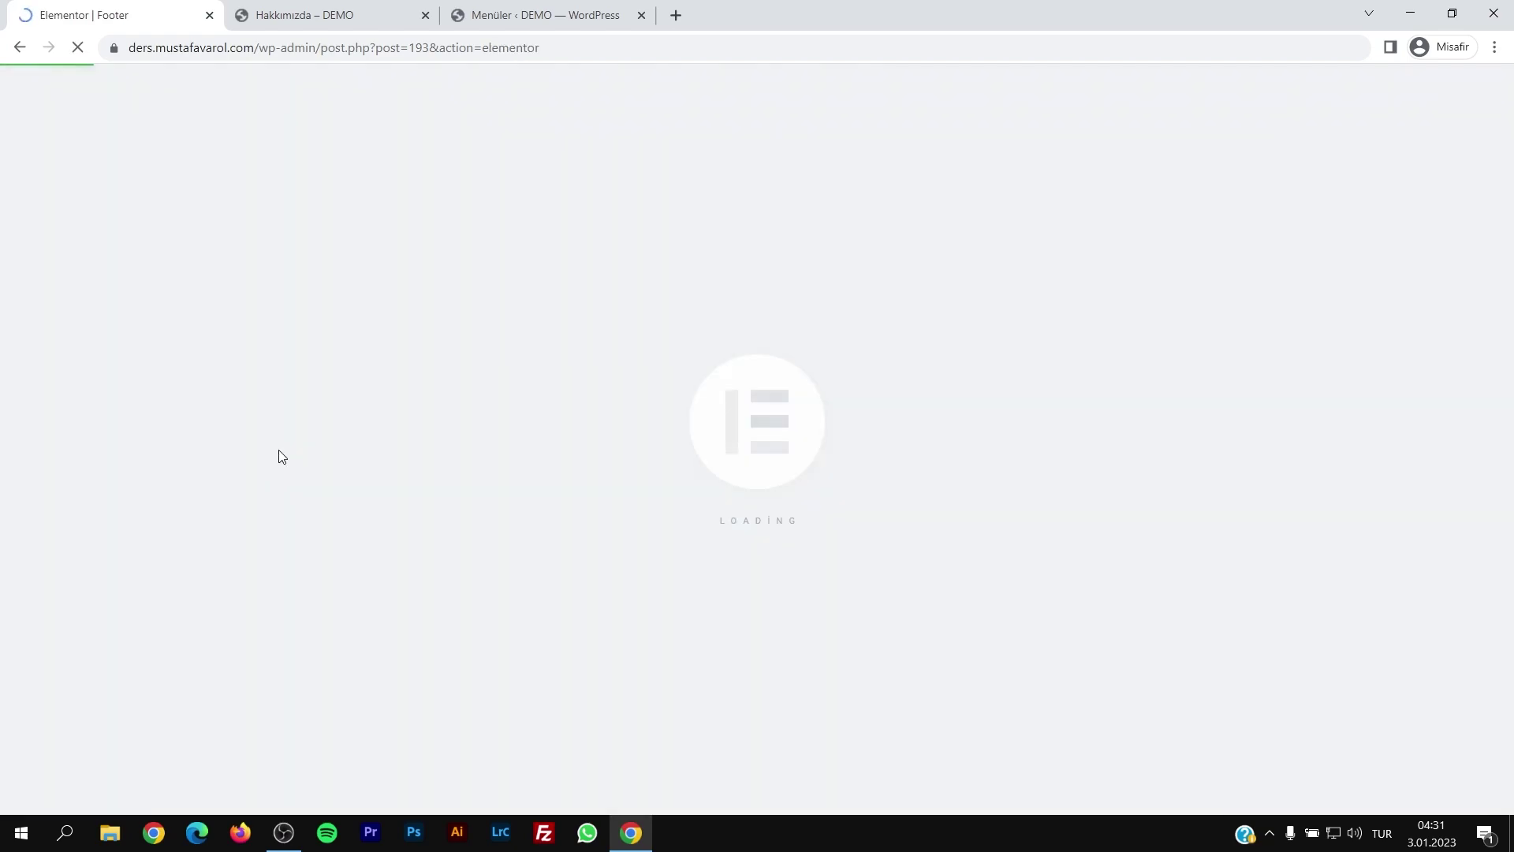
Step: Insert the saved Footer section from My Templates, applying its own settings
{"action": "left_click", "coordinate": [874, 216]}
{"action": "left_click", "coordinate": [835, 128]}
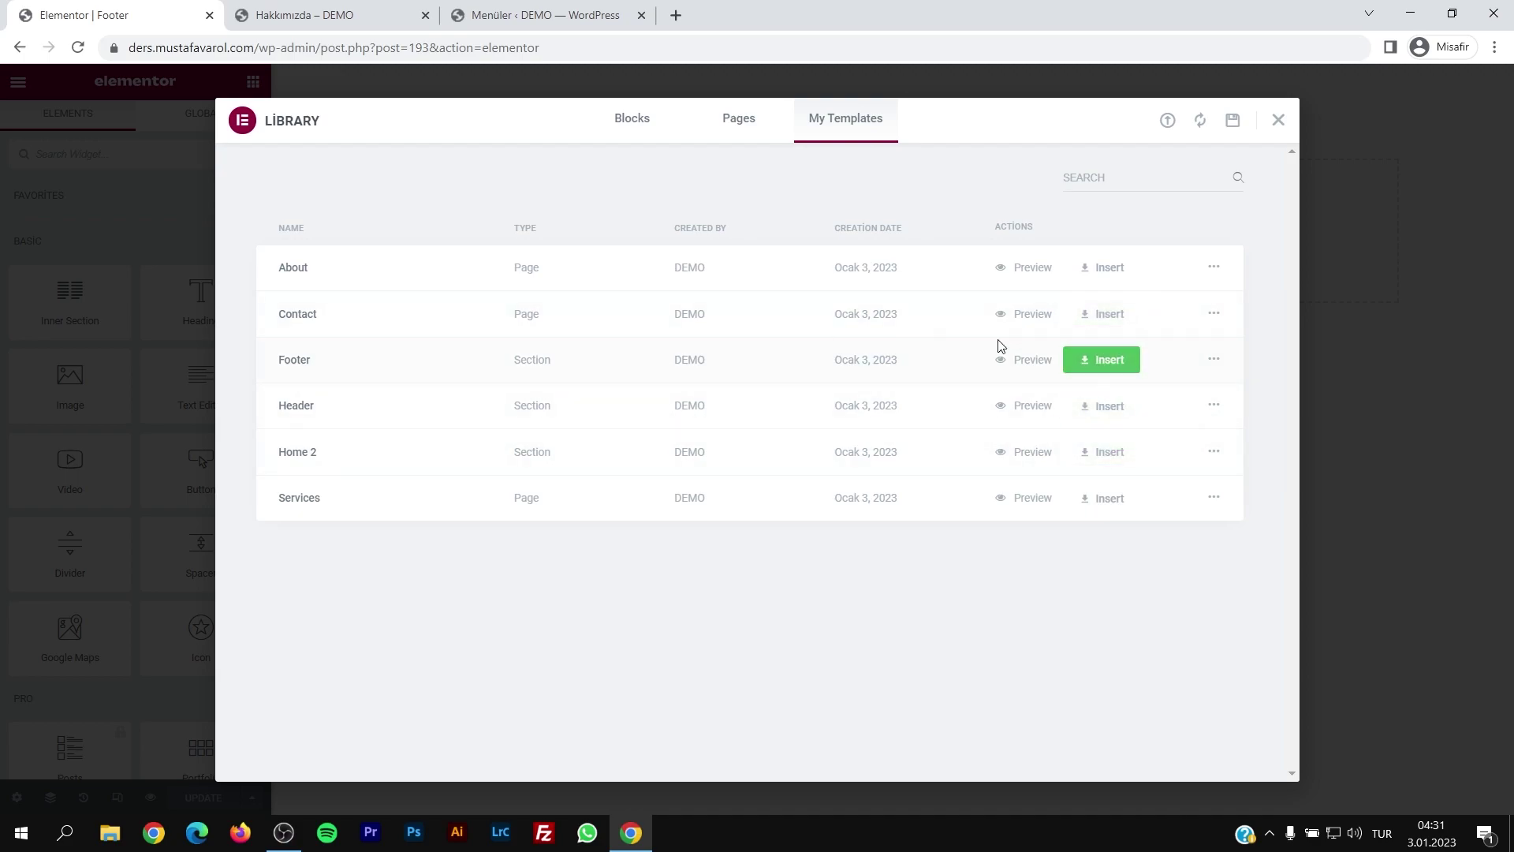
{"action": "left_click", "coordinate": [1104, 359]}
{"action": "left_click", "coordinate": [822, 490]}
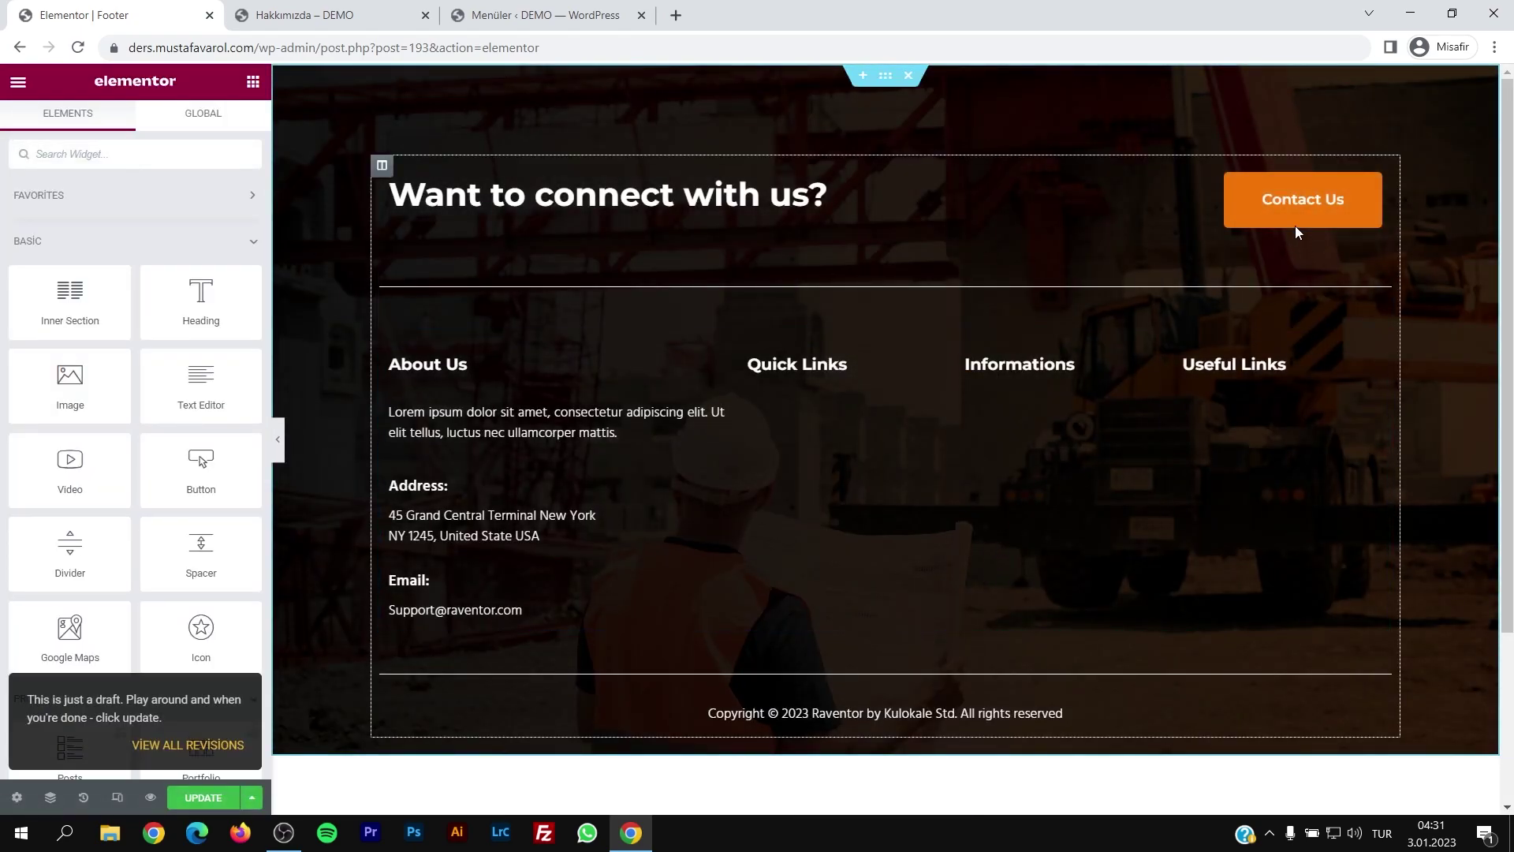
{"action": "left_click", "coordinate": [1296, 206]}
Step: Change the button to 'İletişim' and the banner heading to 'Bizimle İletişime Geçer Misin?'
{"action": "left_click_drag", "start_coordinate": [197, 258], "coordinate": [104, 275]}
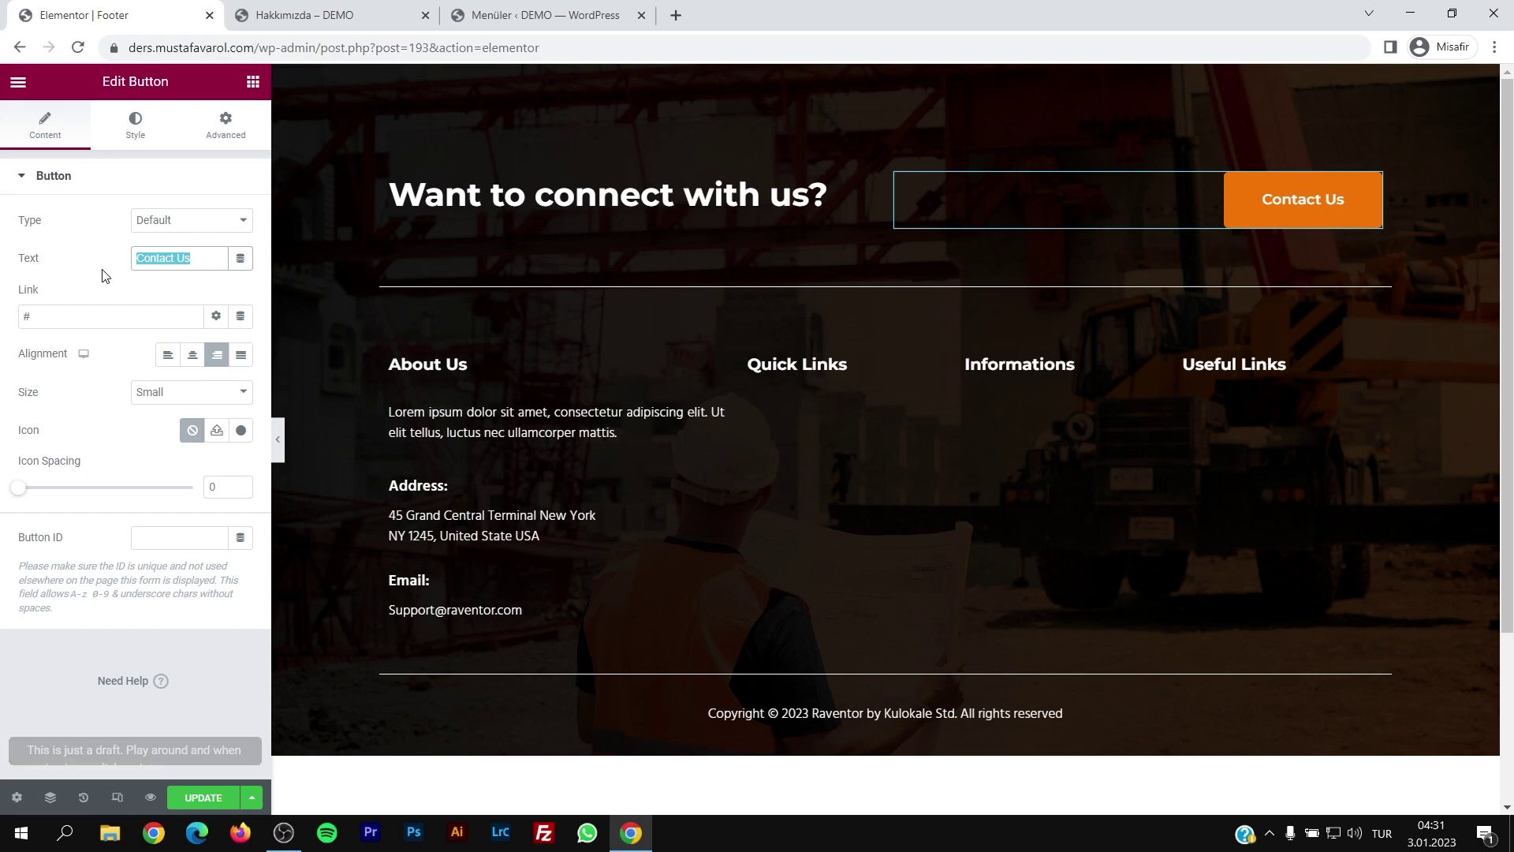
{"action": "type", "text": "İletişim"}
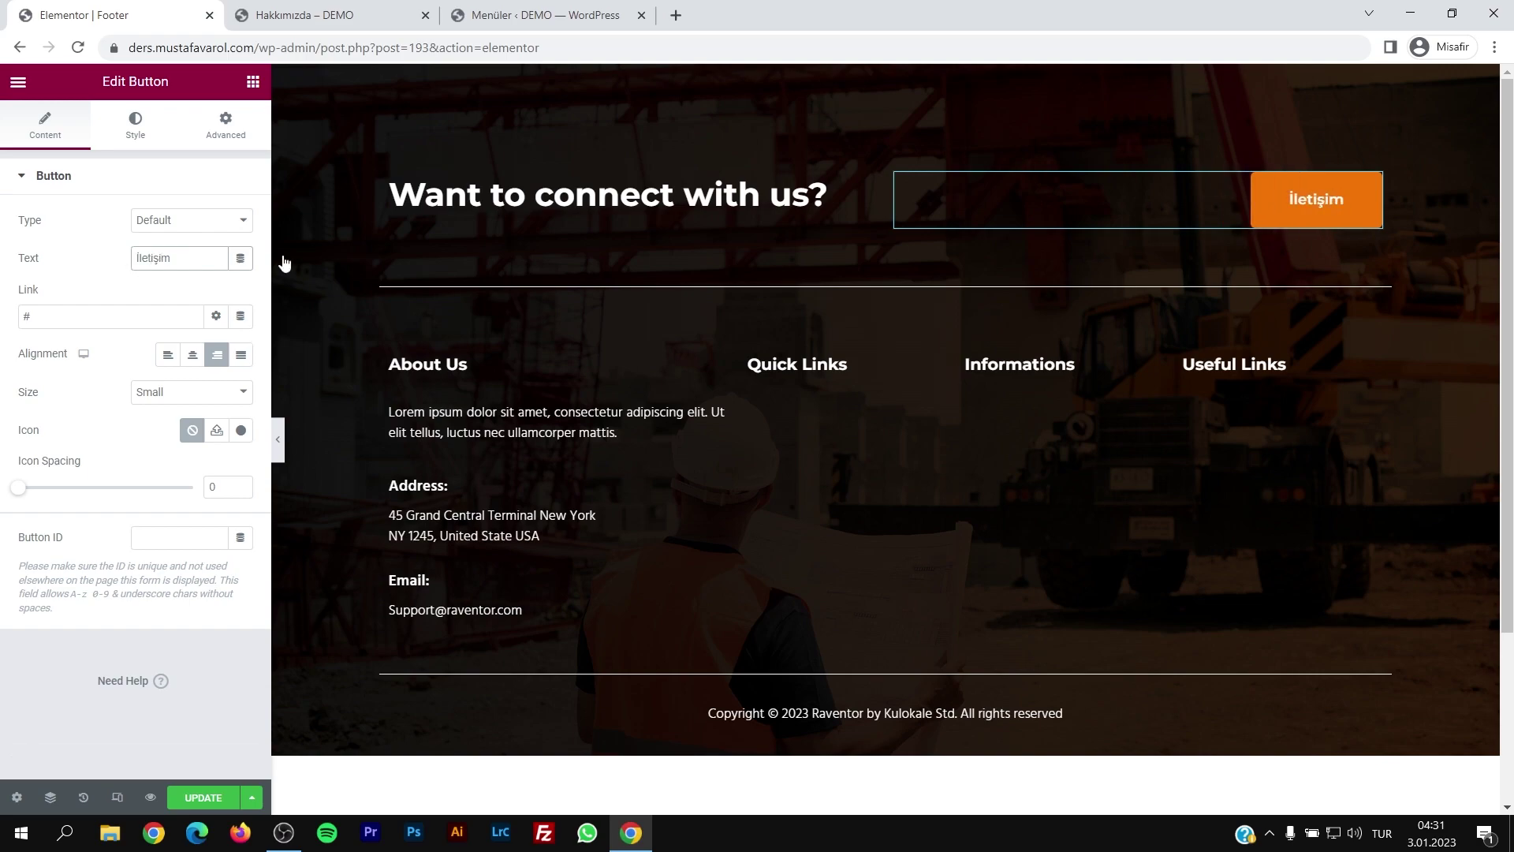
{"action": "left_click", "coordinate": [859, 188]}
{"action": "left_click_drag", "start_coordinate": [154, 241], "coordinate": [4, 275]}
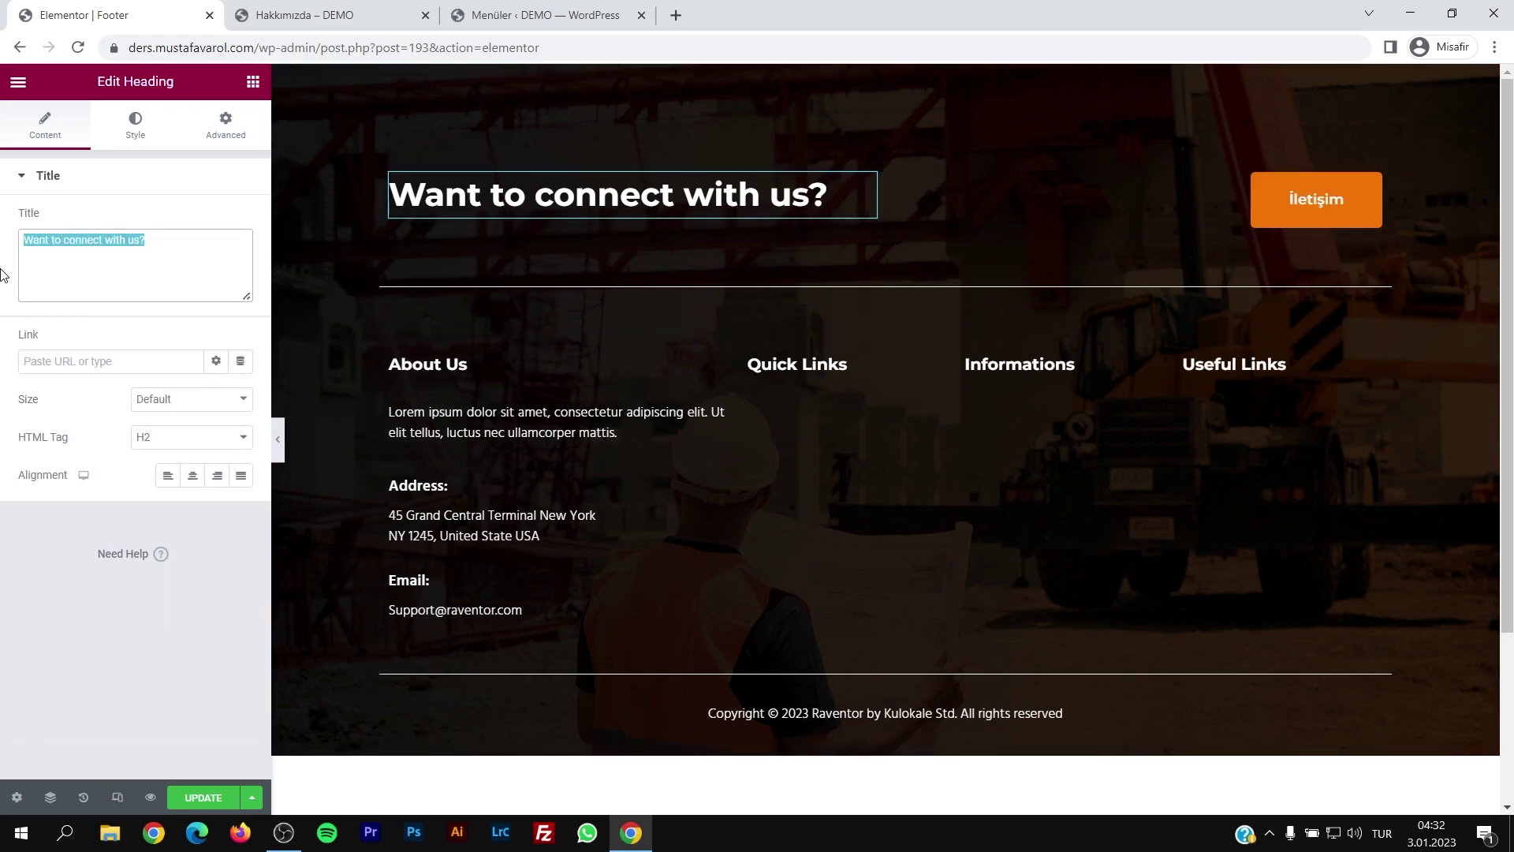
{"action": "type", "text": "Bizimle İletişi"}
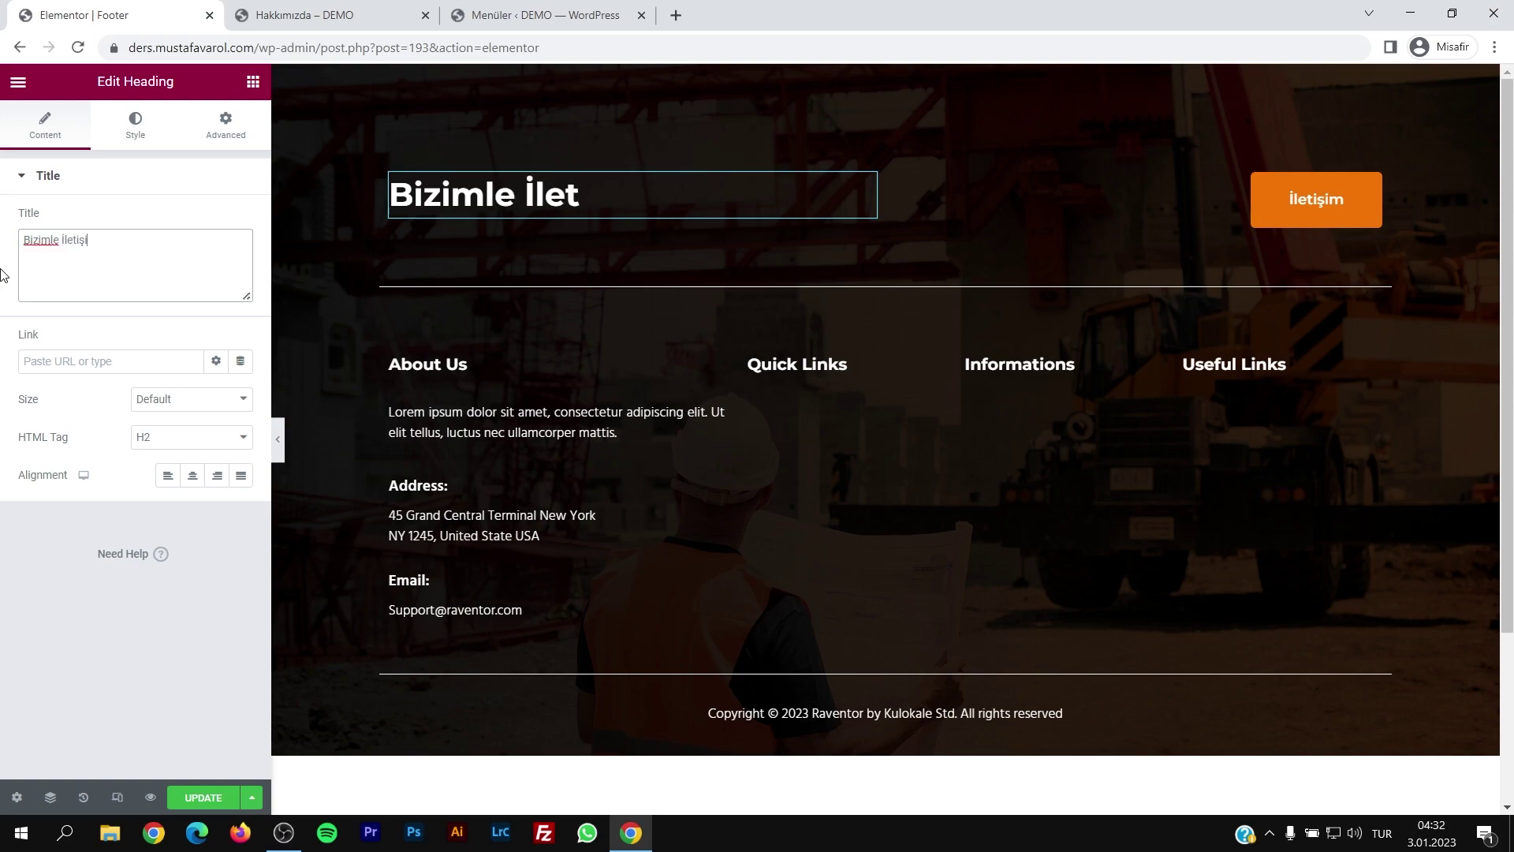
{"action": "type", "text": "me Geçer Misin?"}
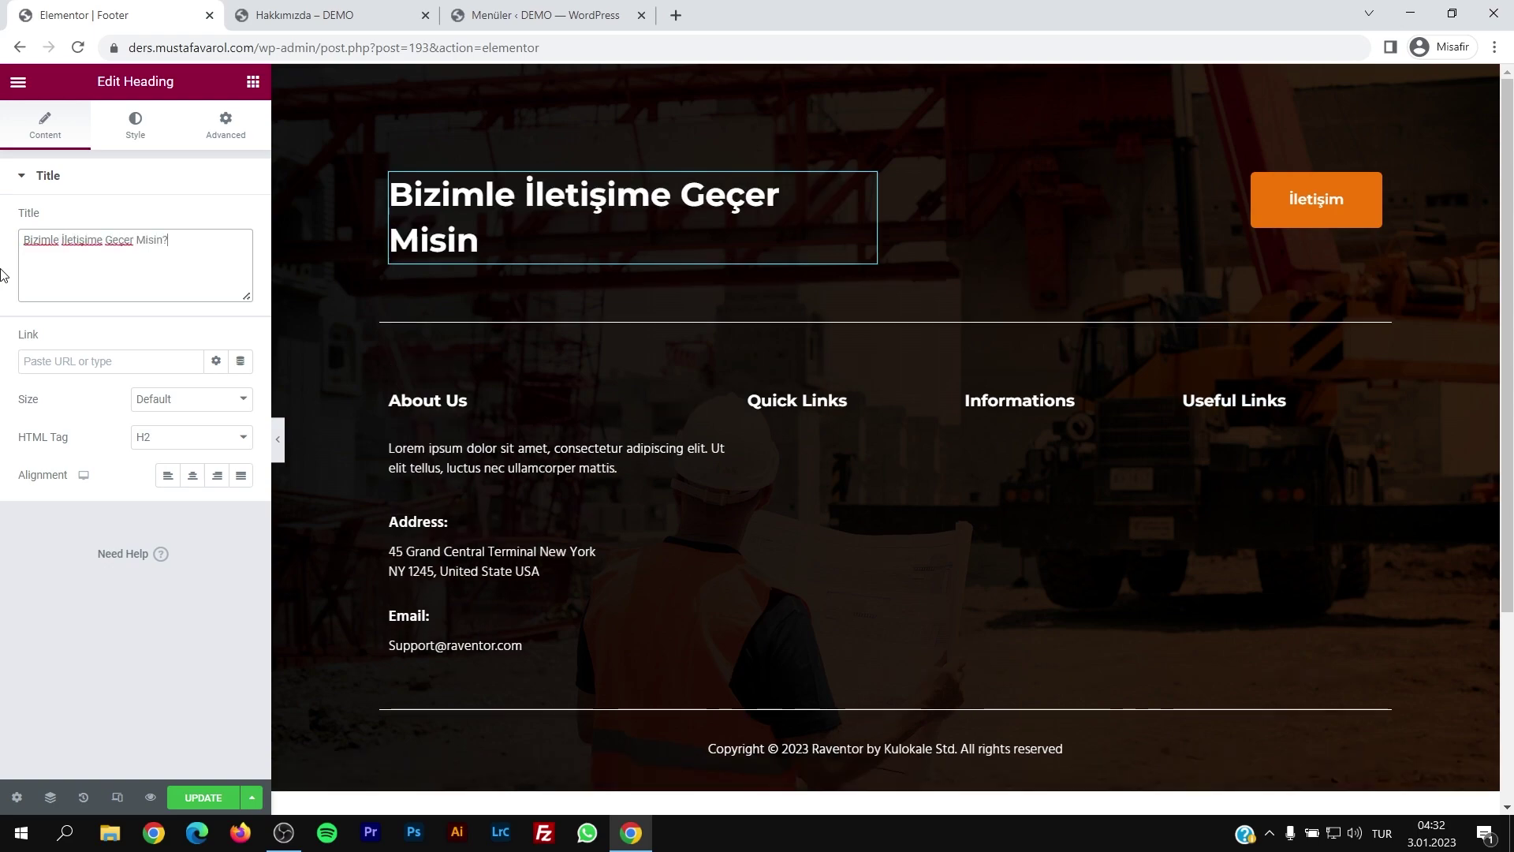
Step: Rename the About Us column heading to Hakkımızda
{"action": "left_click", "coordinate": [426, 400]}
{"action": "left_click_drag", "start_coordinate": [186, 299], "coordinate": [10, 243]}
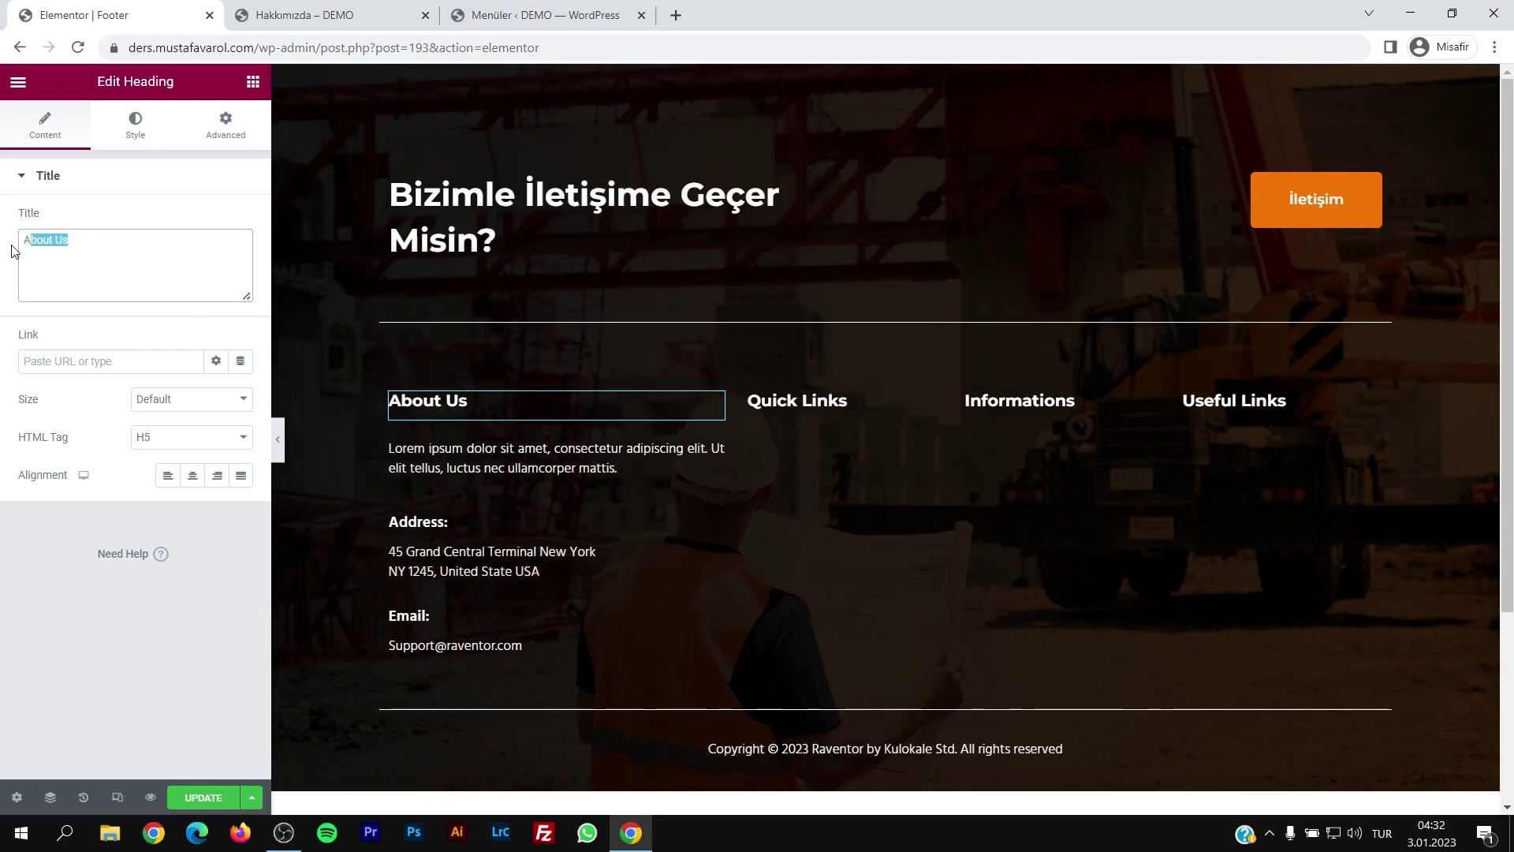
{"action": "type", "text": "AH"}
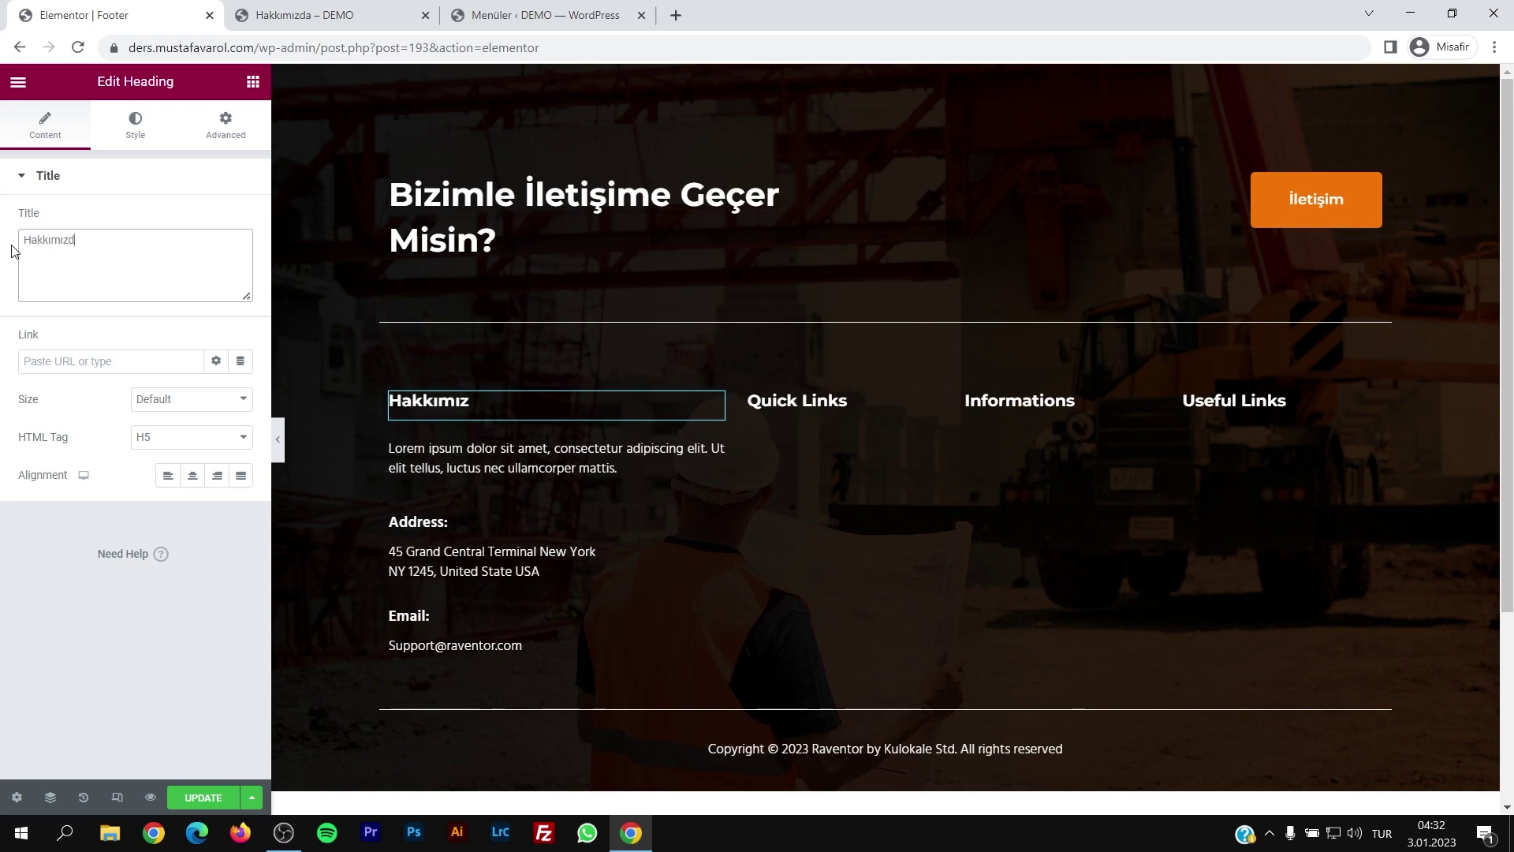
{"action": "type", "text": "ağlantılar"}
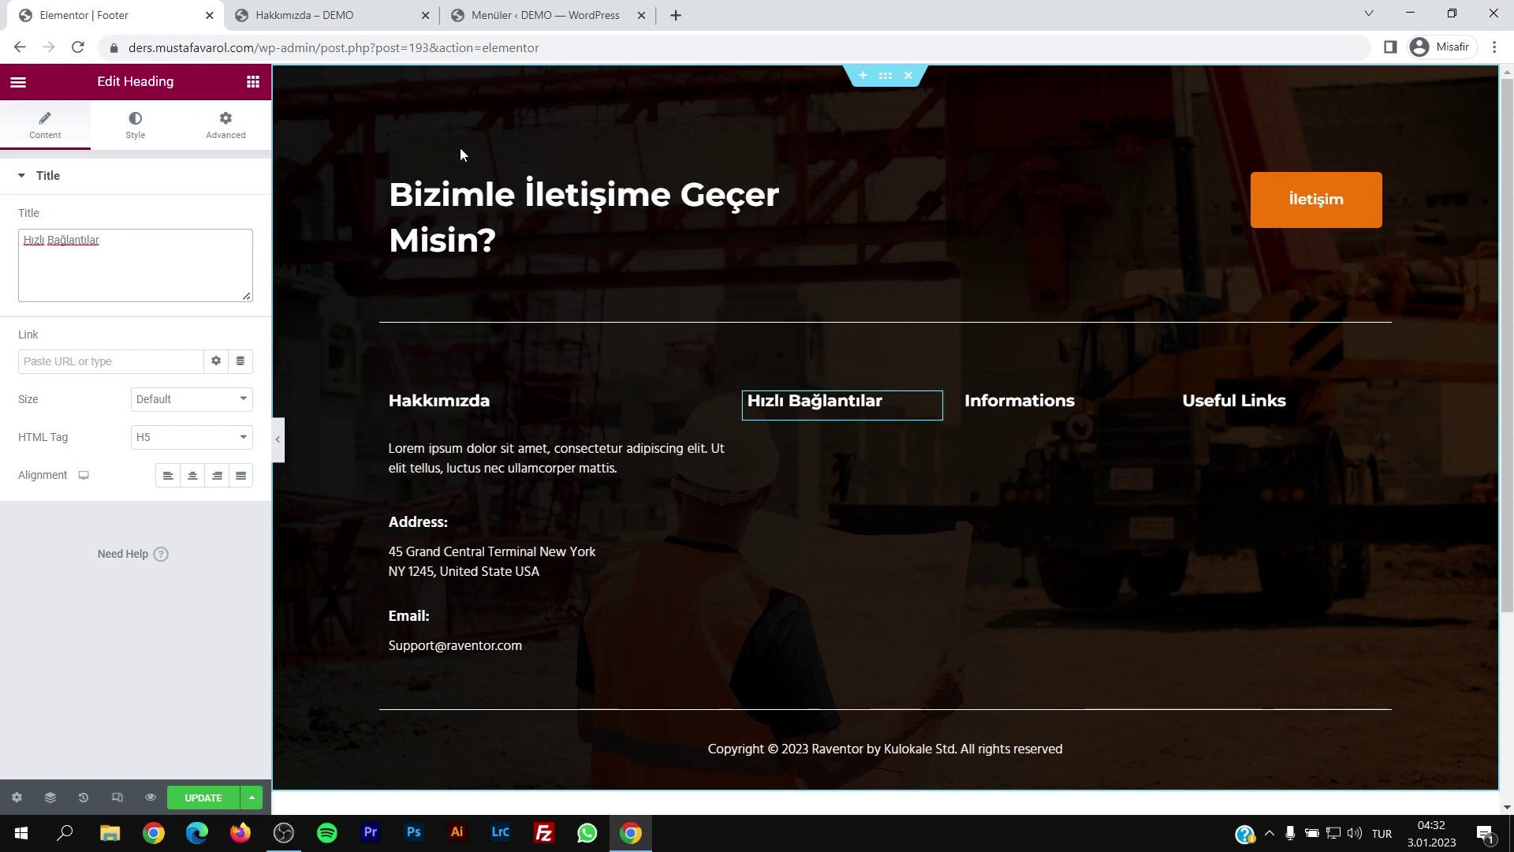
Step: Search widgets for 'list' and drag an Icon List into the footer
{"action": "left_click", "coordinate": [253, 82]}
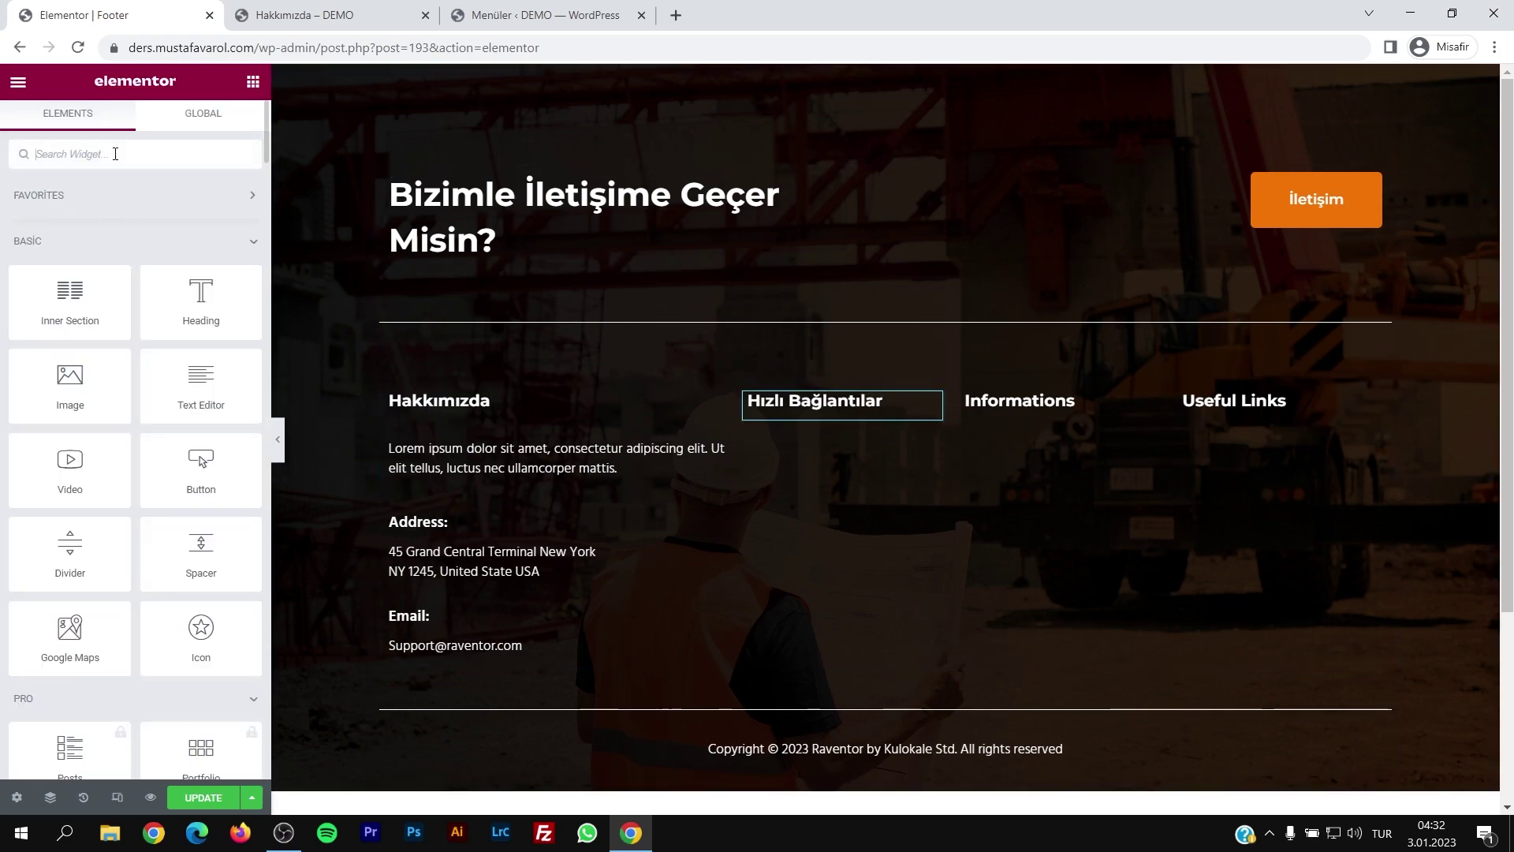
{"action": "type", "text": "list"}
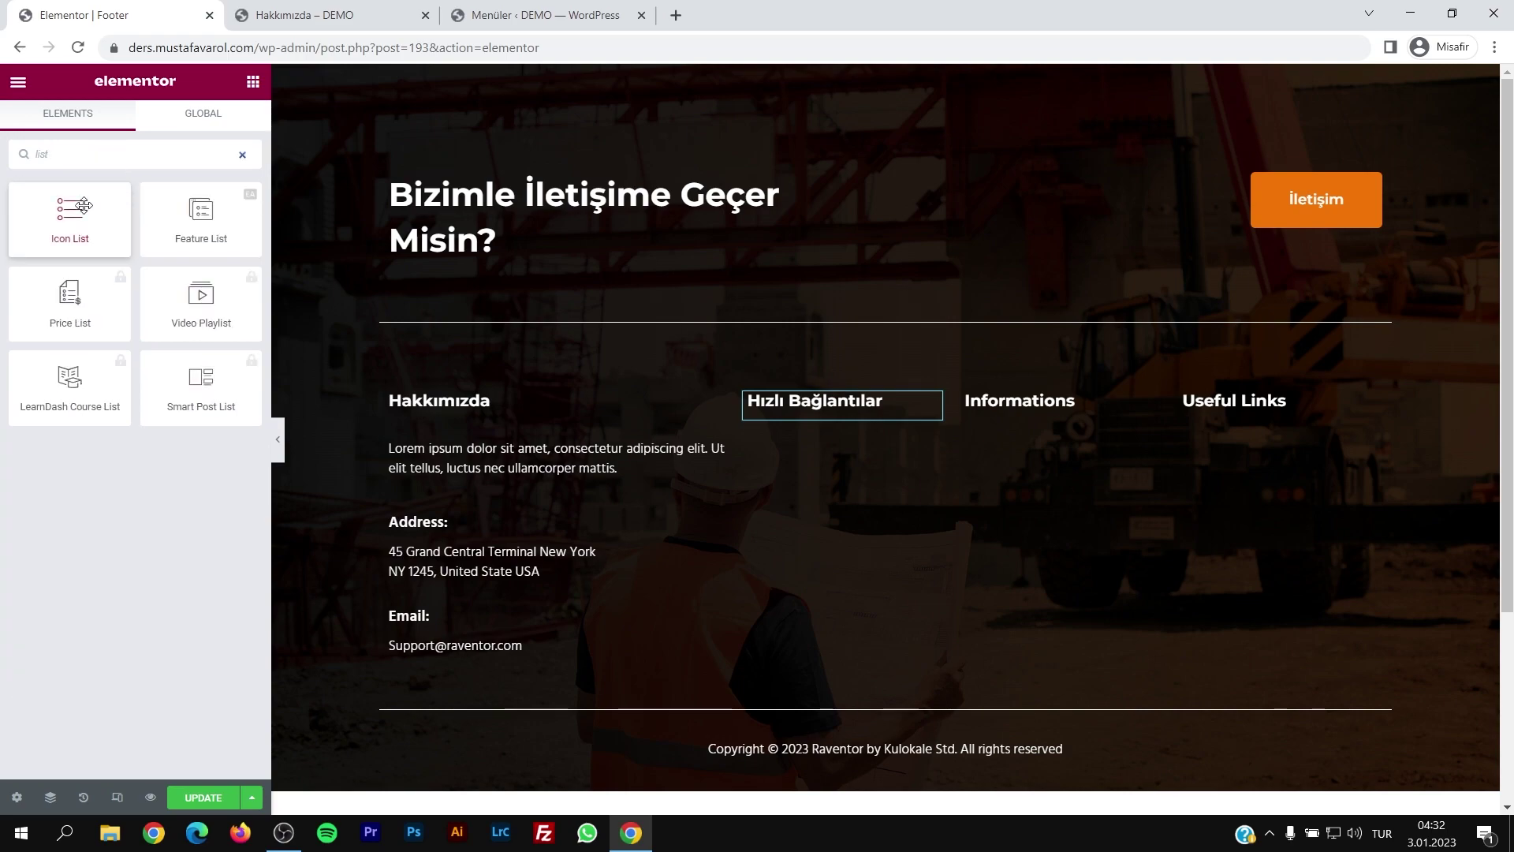
{"action": "left_click_drag", "start_coordinate": [114, 249], "coordinate": [198, 786]}
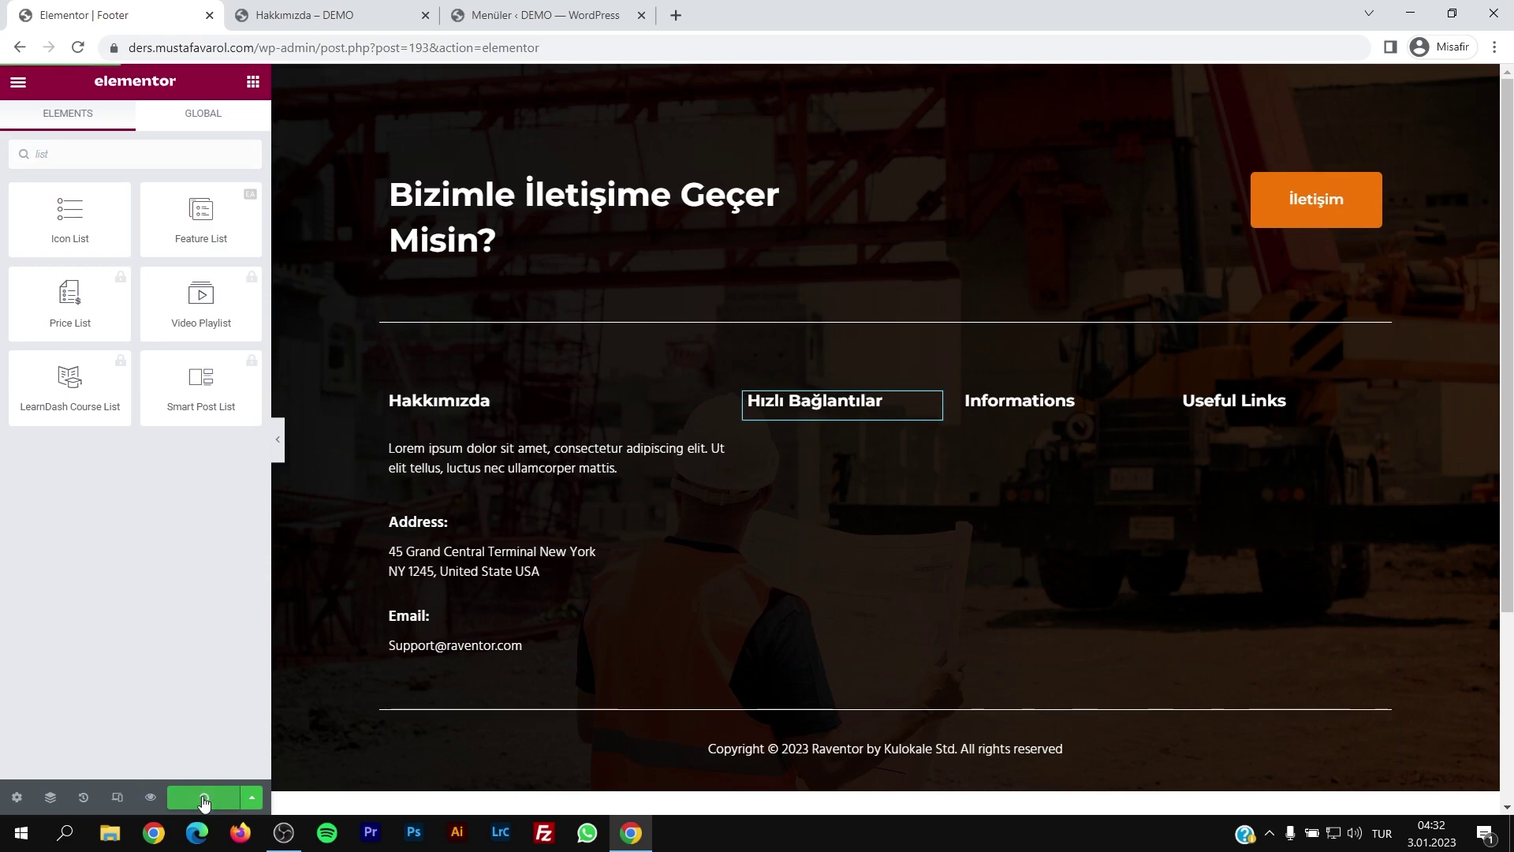
{"action": "key", "text": "ctrl+Tab"}
{"action": "scroll", "coordinate": [1458, 262], "scroll_direction": "down", "scroll_amount": 10}
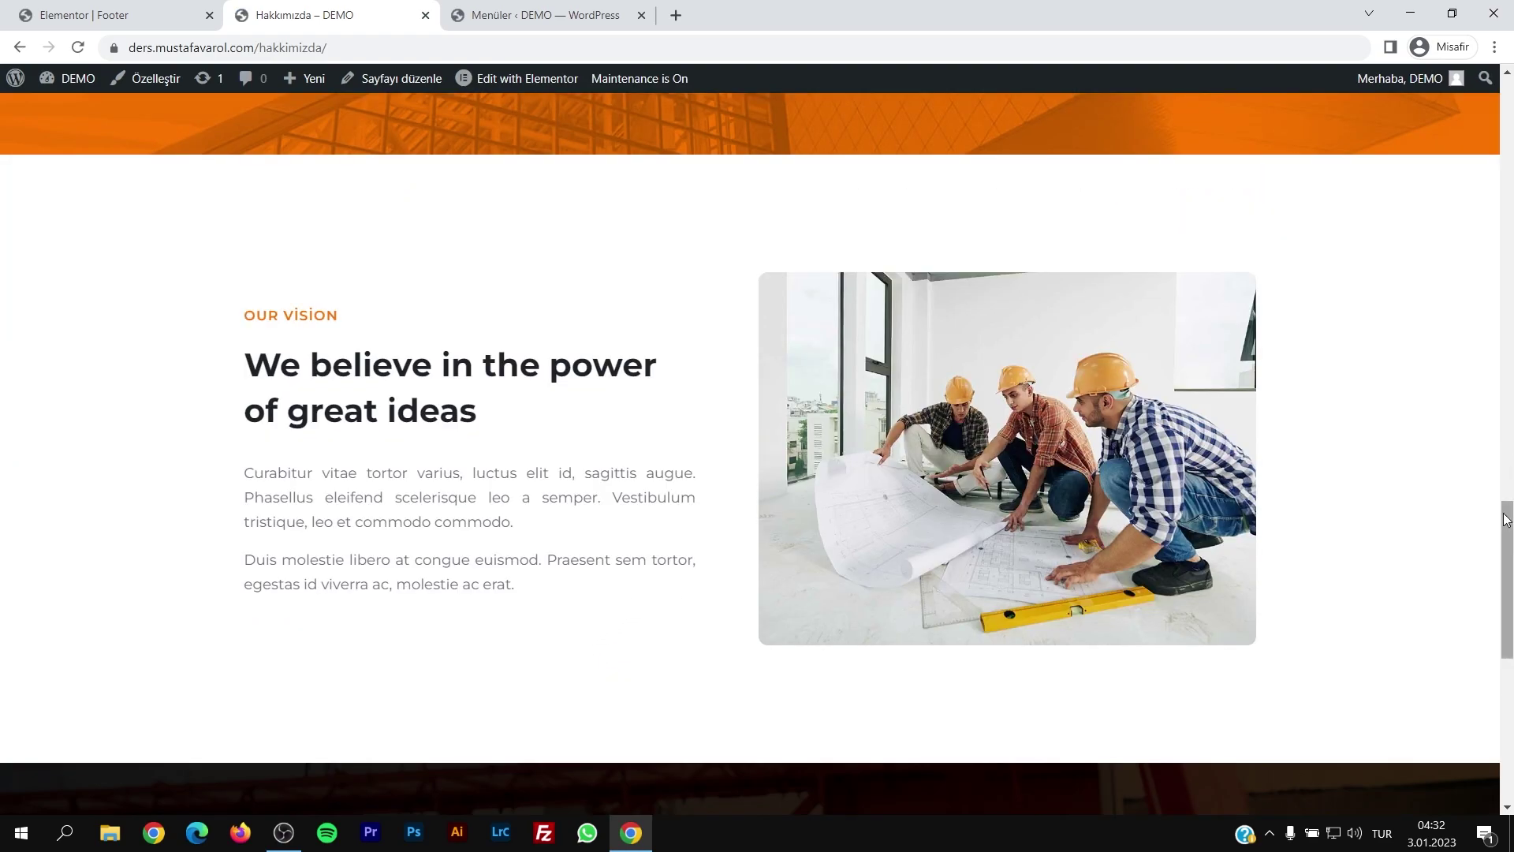
{"action": "left_click_drag", "start_coordinate": [1507, 552], "coordinate": [1508, 686]}
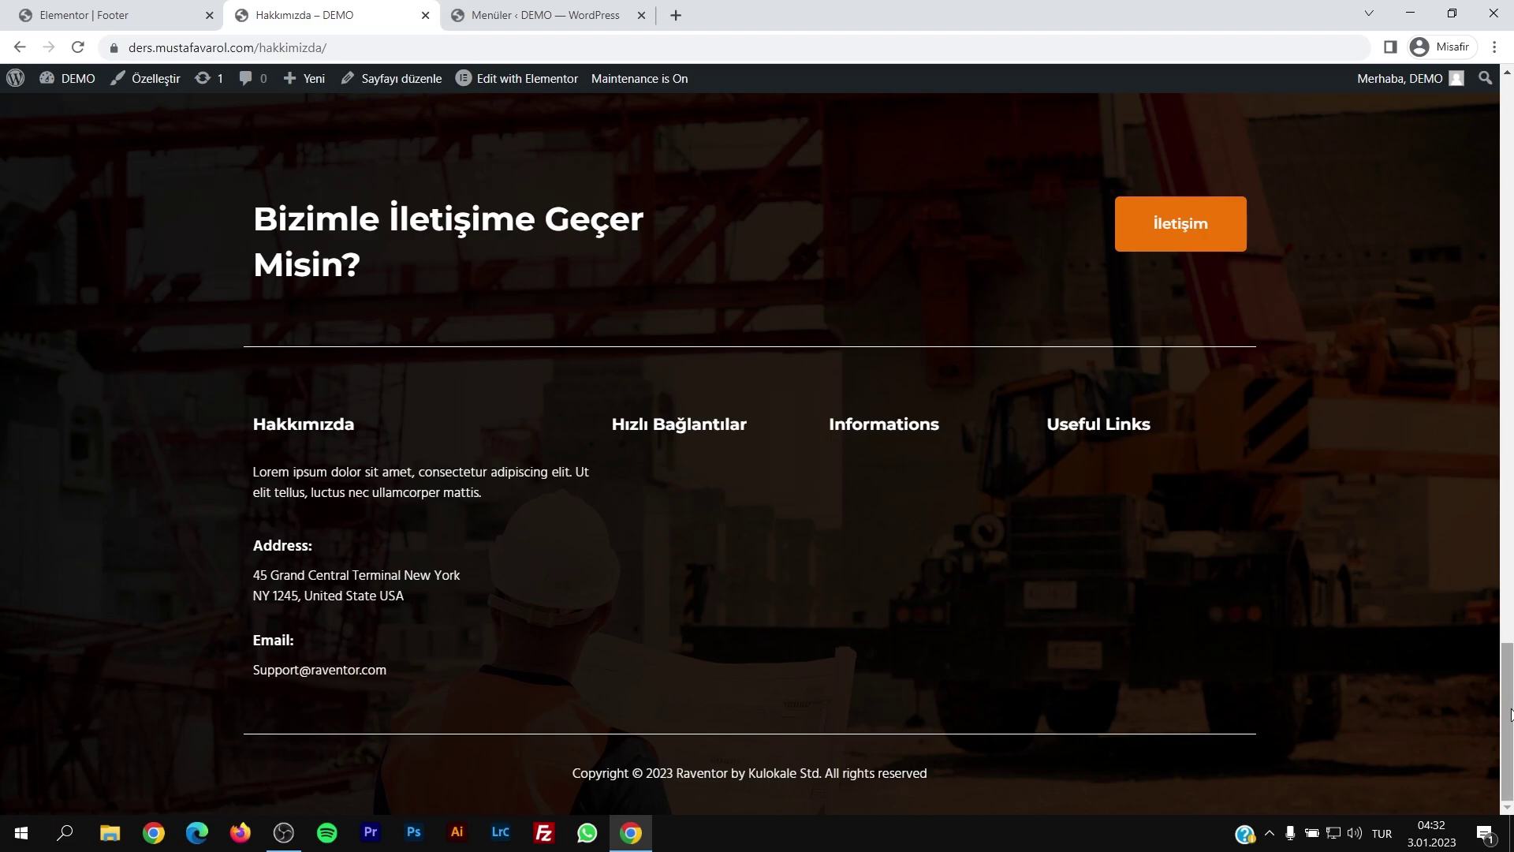
{"action": "left_click_drag", "start_coordinate": [1508, 709], "coordinate": [1476, 162]}
{"action": "scroll", "coordinate": [1477, 162], "scroll_direction": "up", "scroll_amount": 2}
{"action": "left_click", "coordinate": [803, 197]}
{"action": "scroll", "coordinate": [1469, 587], "scroll_direction": "down", "scroll_amount": 10}
{"action": "scroll", "coordinate": [1464, 765], "scroll_direction": "down", "scroll_amount": 5}
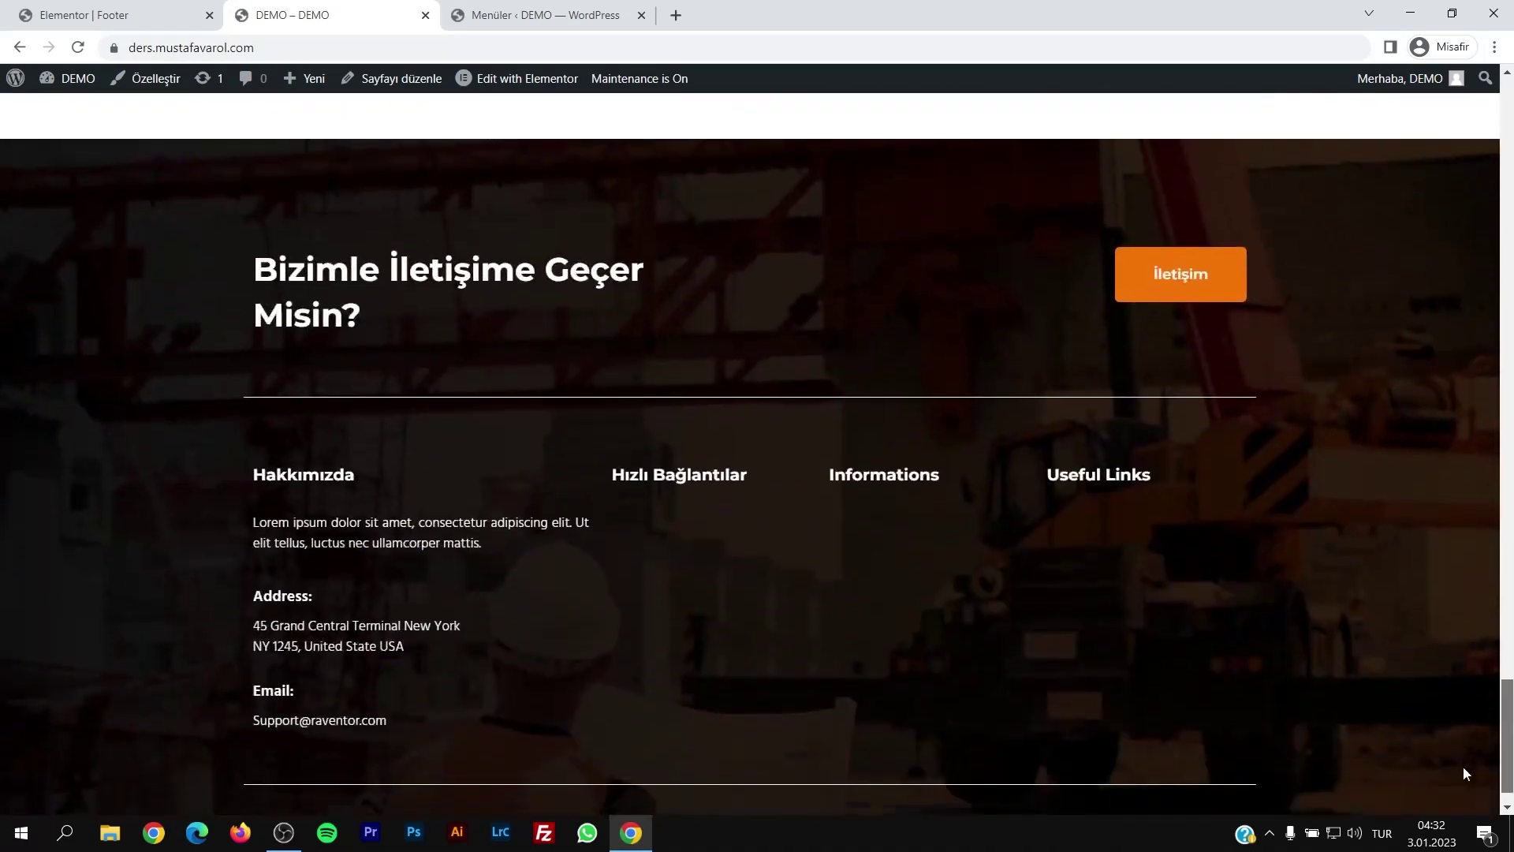
{"action": "scroll", "coordinate": [1475, 750], "scroll_direction": "up", "scroll_amount": 5}
{"action": "scroll", "coordinate": [1482, 414], "scroll_direction": "up", "scroll_amount": 6}
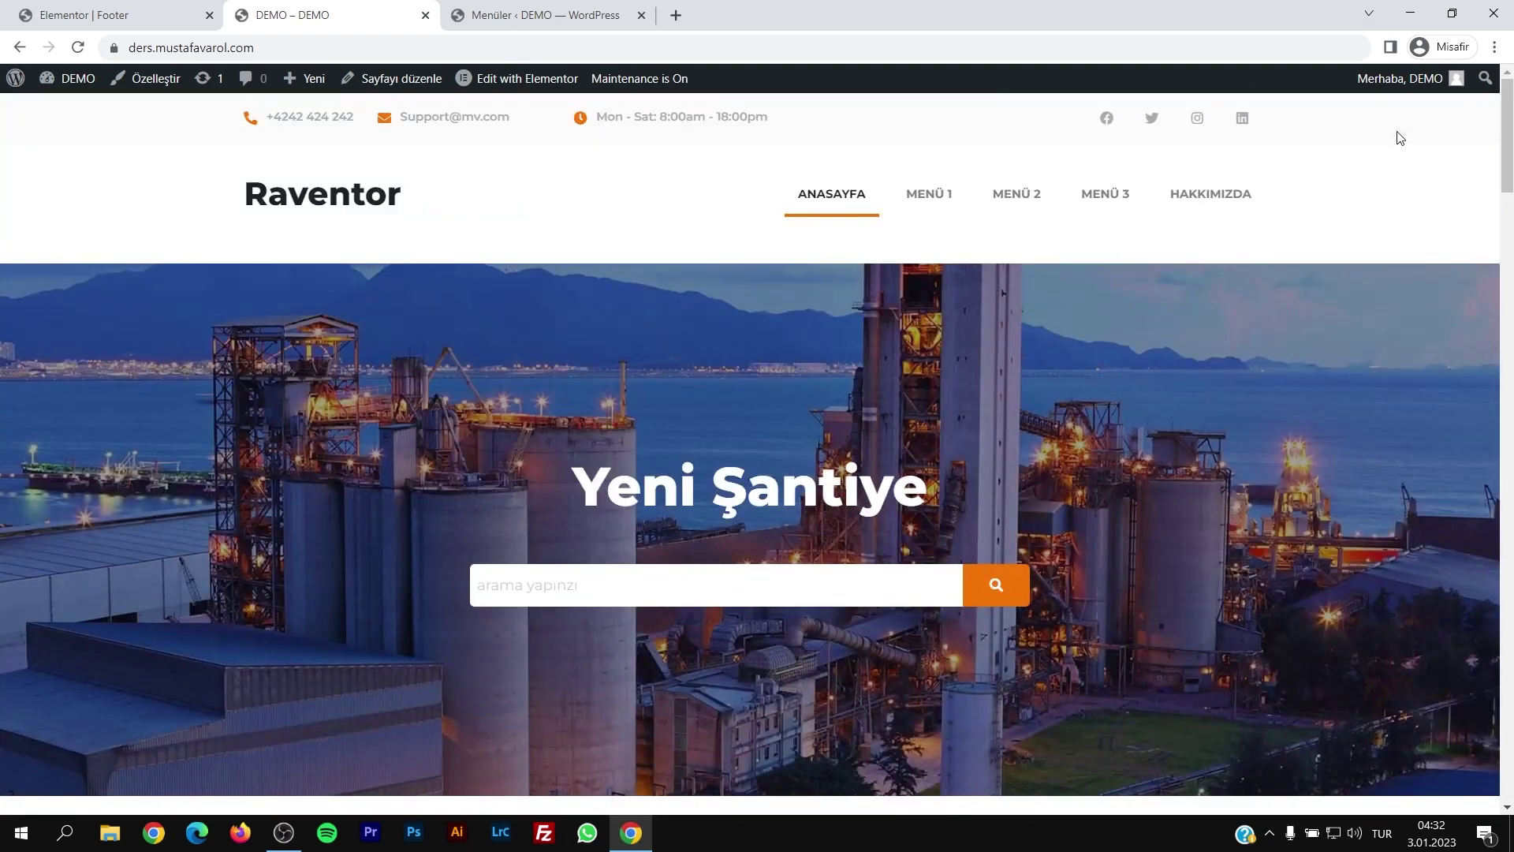
{"action": "left_click", "coordinate": [1201, 194]}
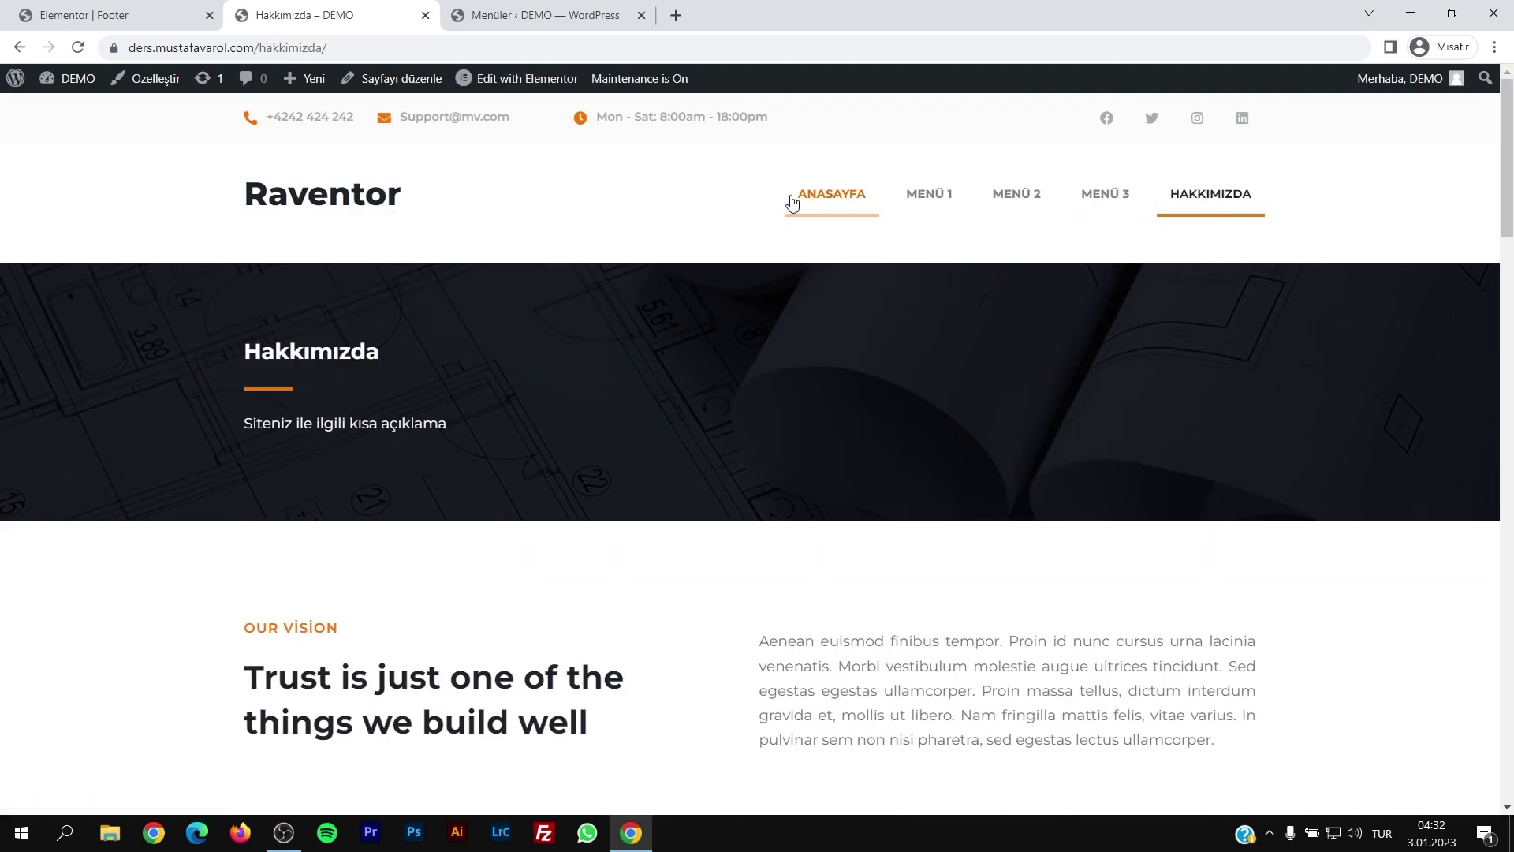
{"action": "left_click", "coordinate": [796, 201]}
{"action": "left_click", "coordinate": [118, 15]}
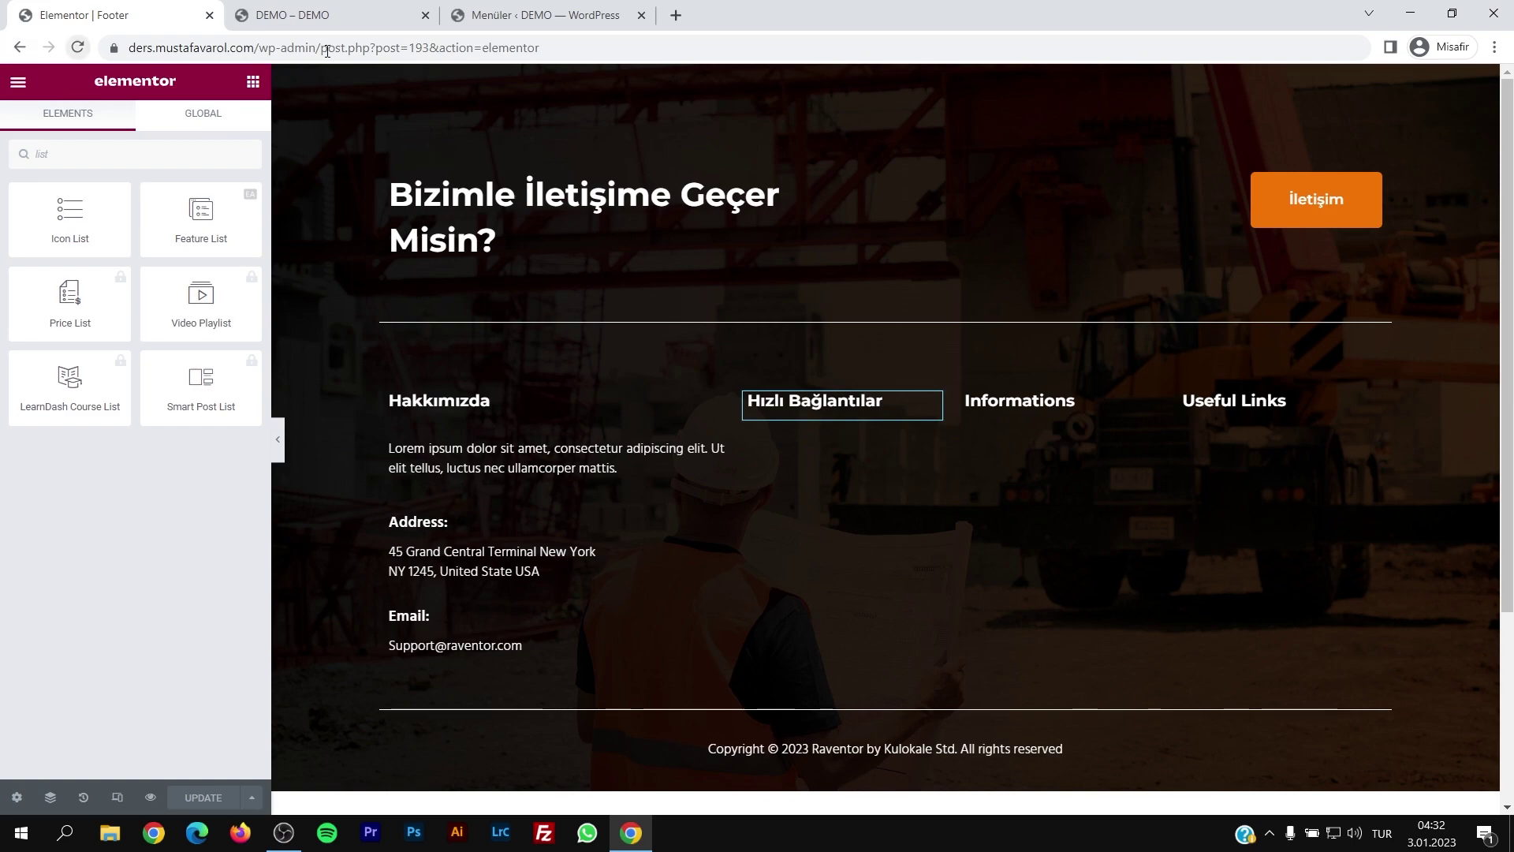
{"action": "left_click", "coordinate": [315, 15]}
Step: Leave the footer editor for its template page, then open the installed plugins list
{"action": "left_click", "coordinate": [19, 47]}
{"action": "left_click", "coordinate": [79, 15]}
{"action": "left_click", "coordinate": [18, 46]}
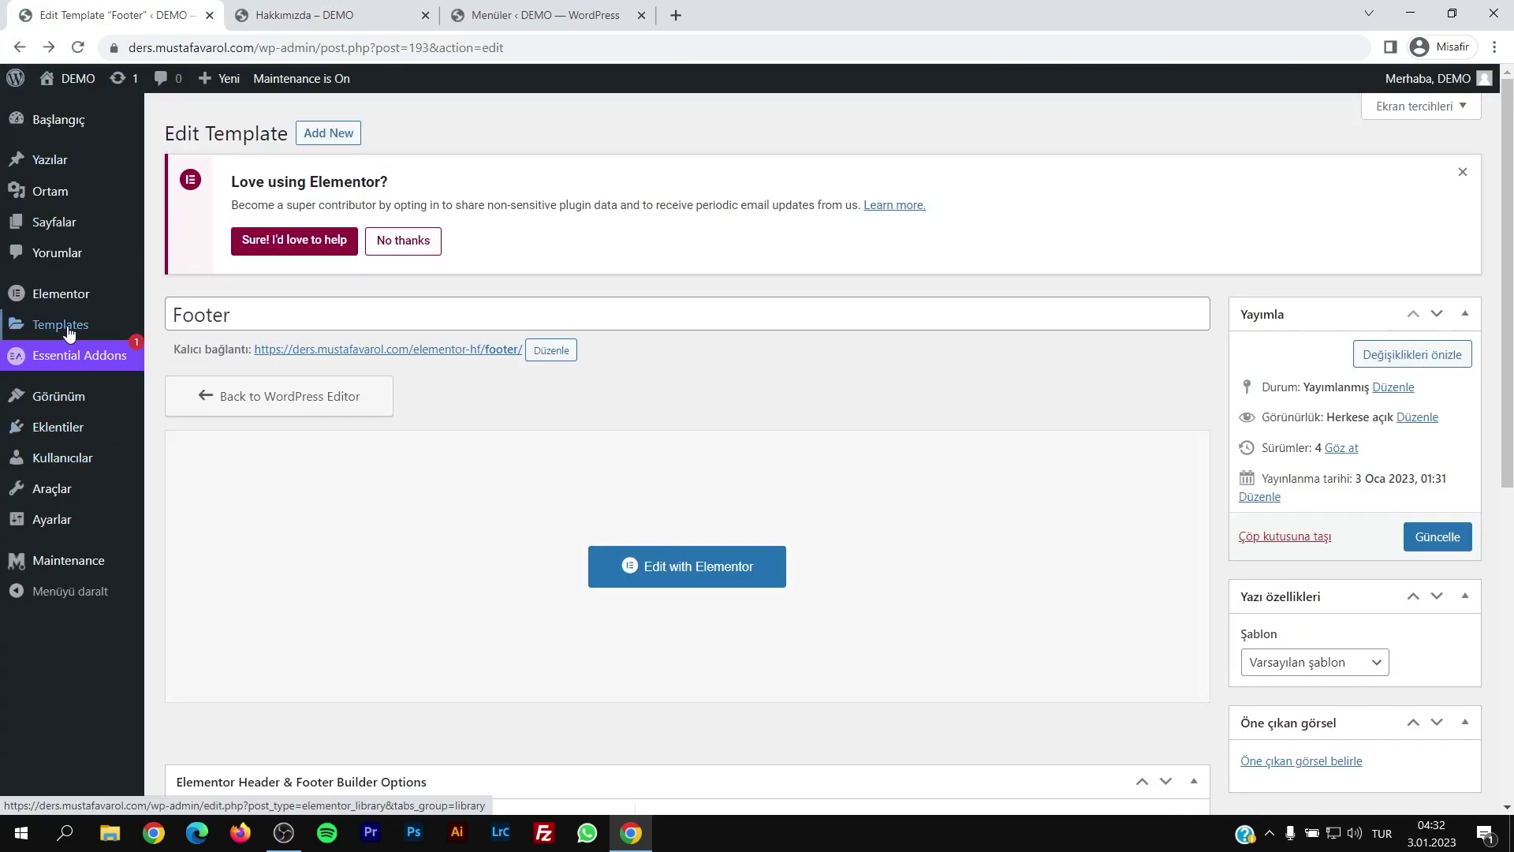
{"action": "left_click", "coordinate": [57, 430]}
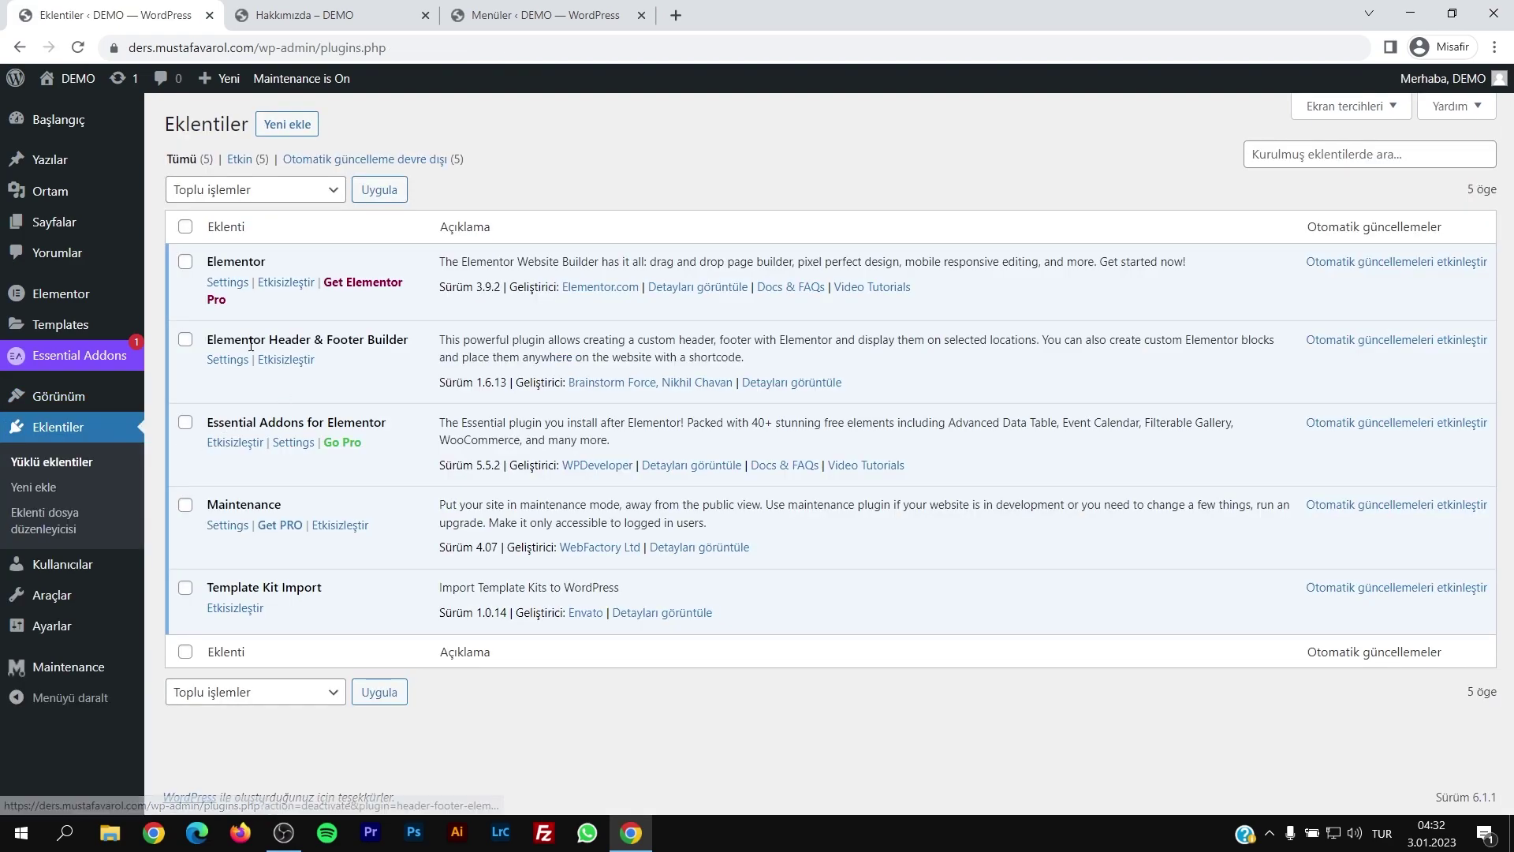
Step: Select the Elementor Header & Footer Builder plugin name, checking the home page in between
{"action": "left_click_drag", "start_coordinate": [207, 341], "coordinate": [418, 348]}
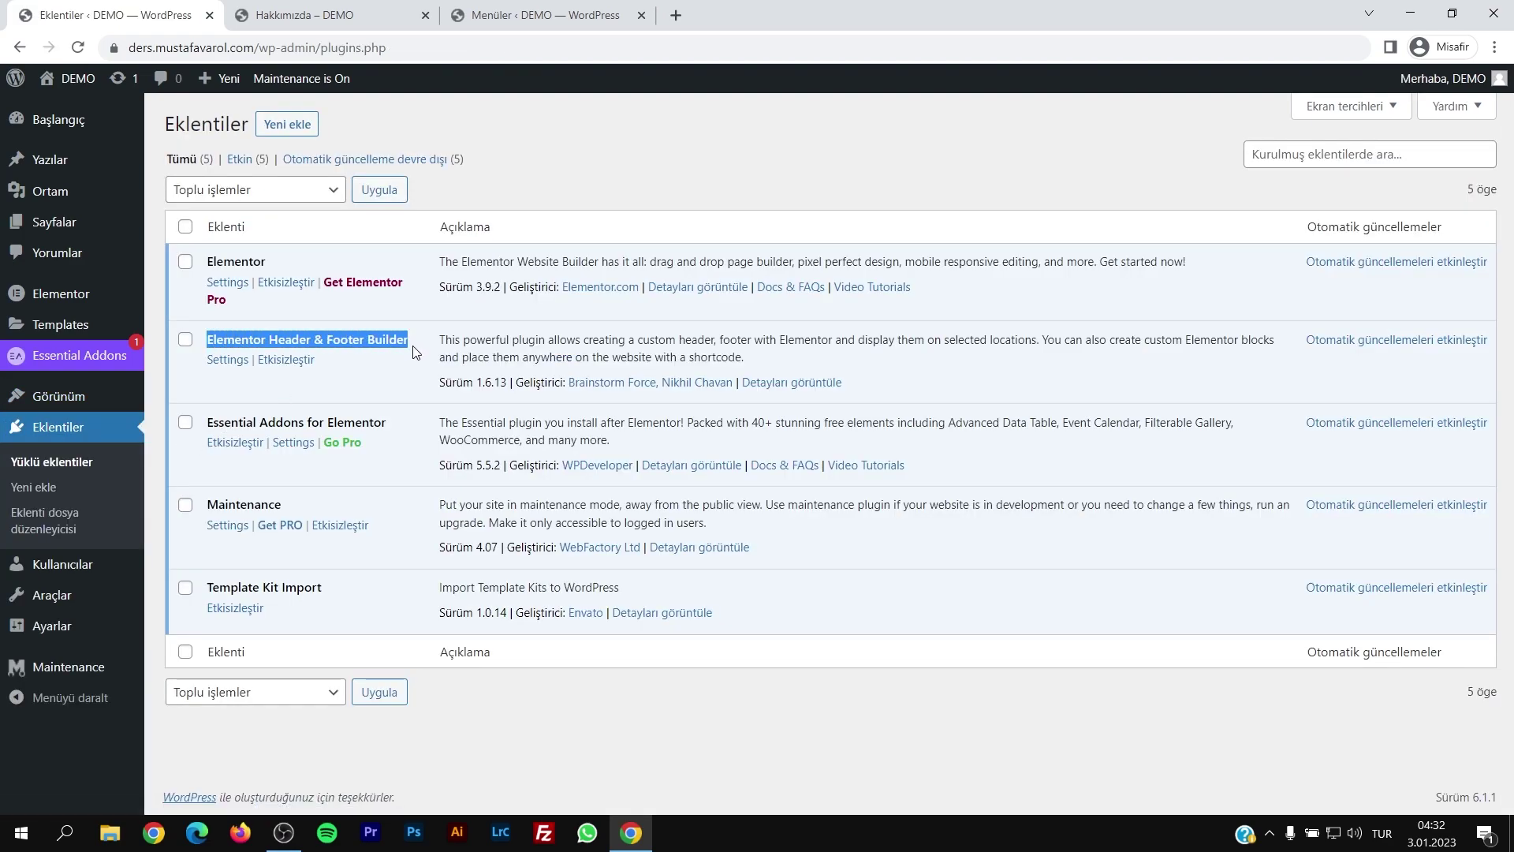
{"action": "left_click", "coordinate": [368, 347]}
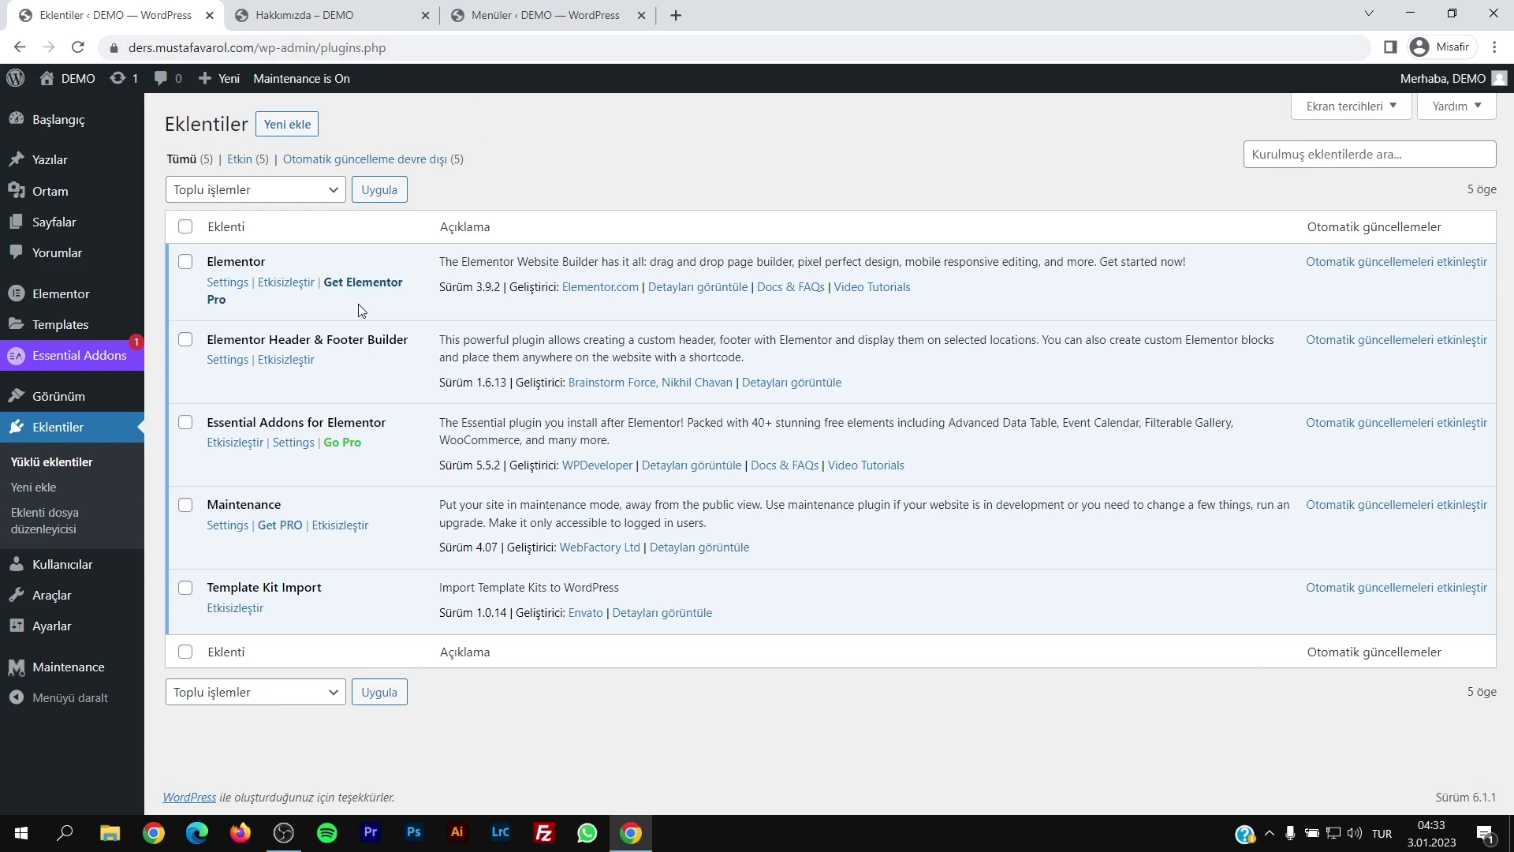
{"action": "left_click_drag", "start_coordinate": [211, 340], "coordinate": [406, 334]}
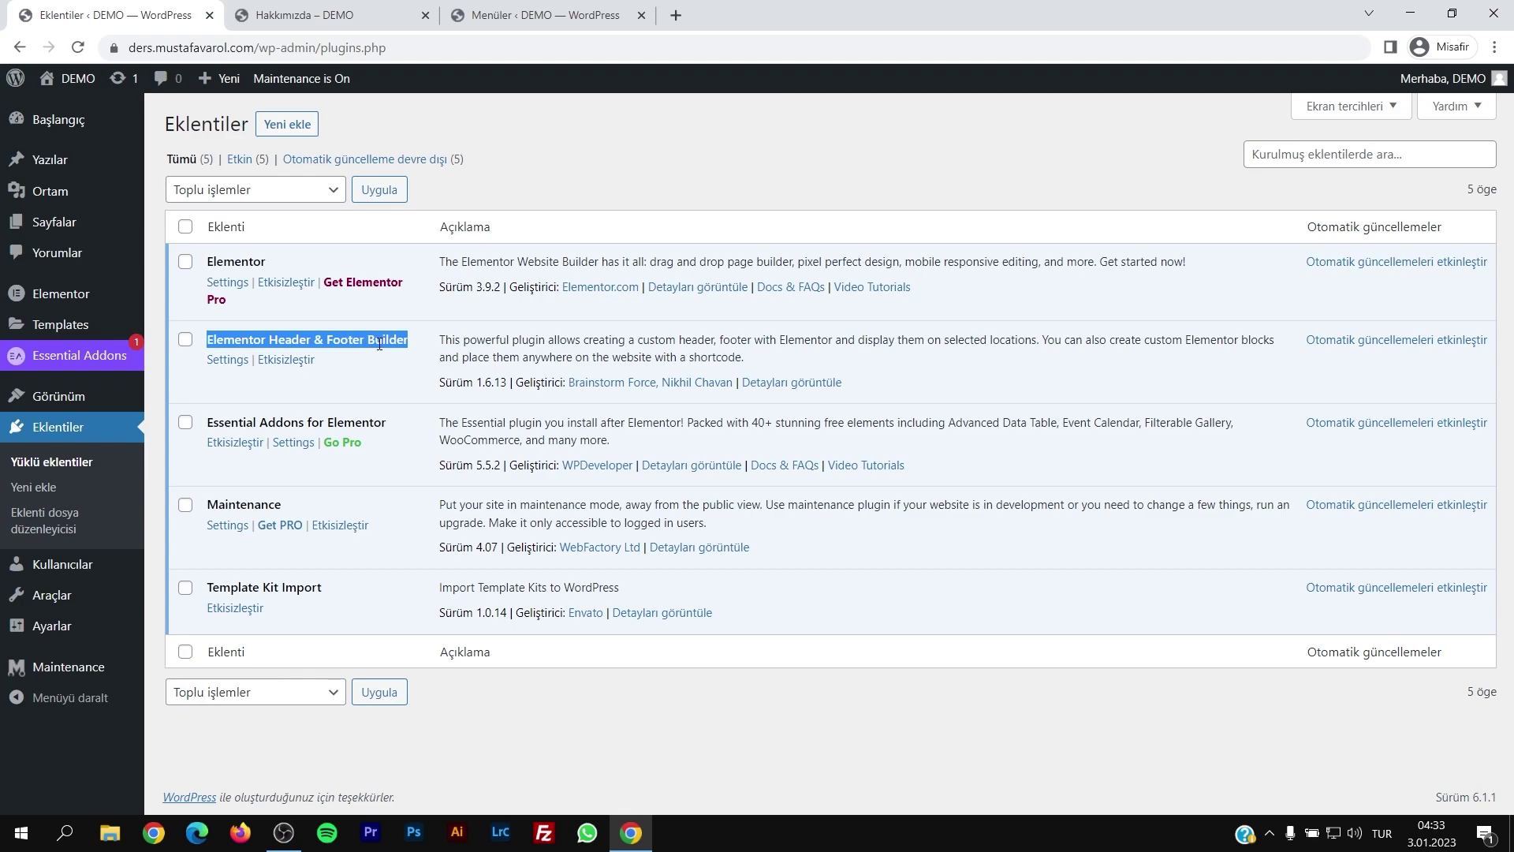
{"action": "left_click", "coordinate": [396, 9]}
{"action": "left_click", "coordinate": [835, 199]}
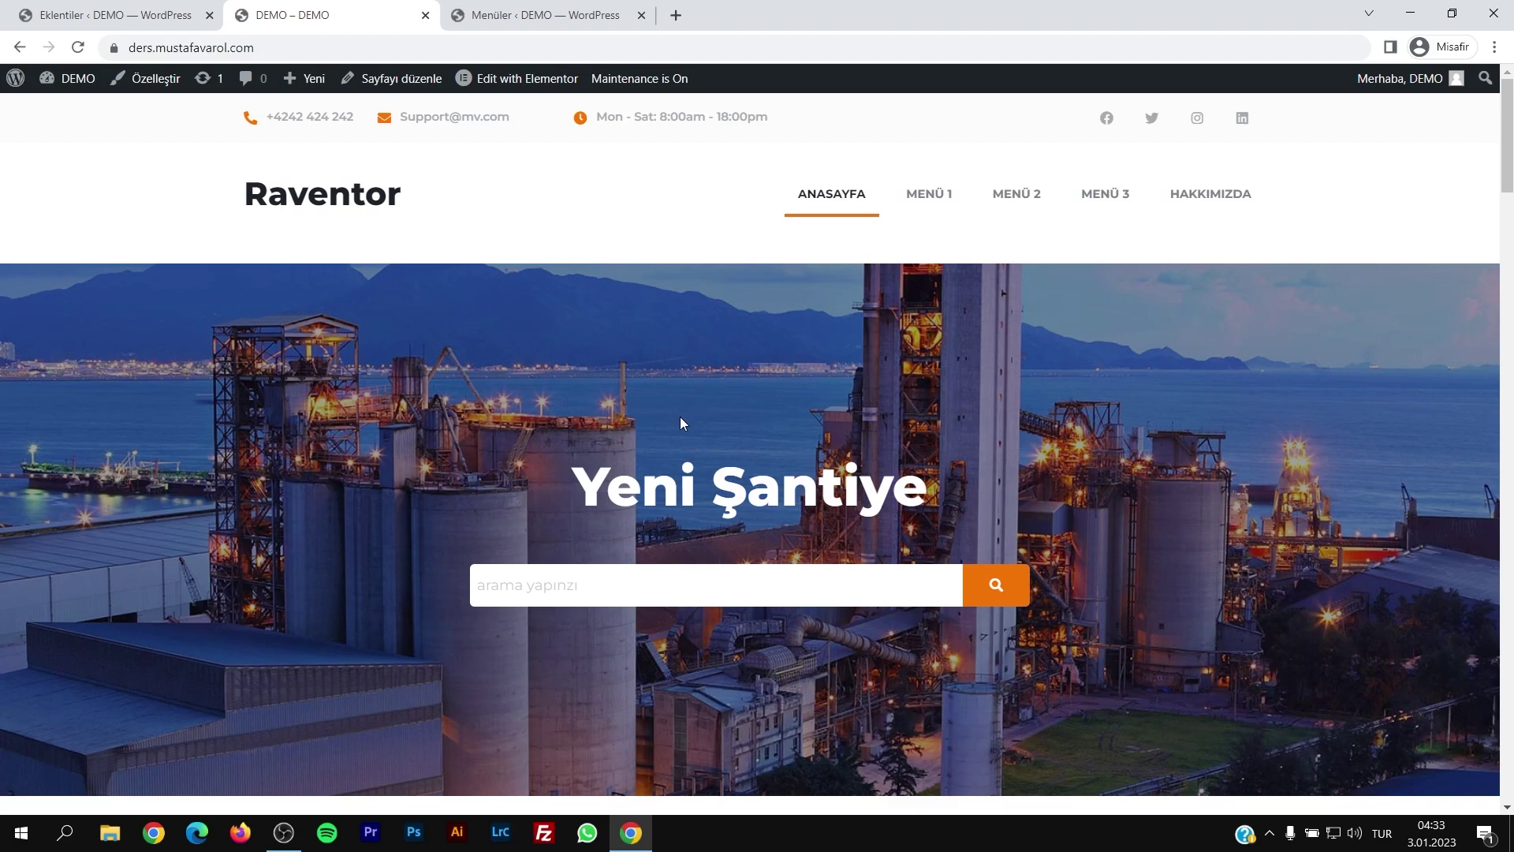
{"action": "key", "text": "ctrl+shift+Tab"}
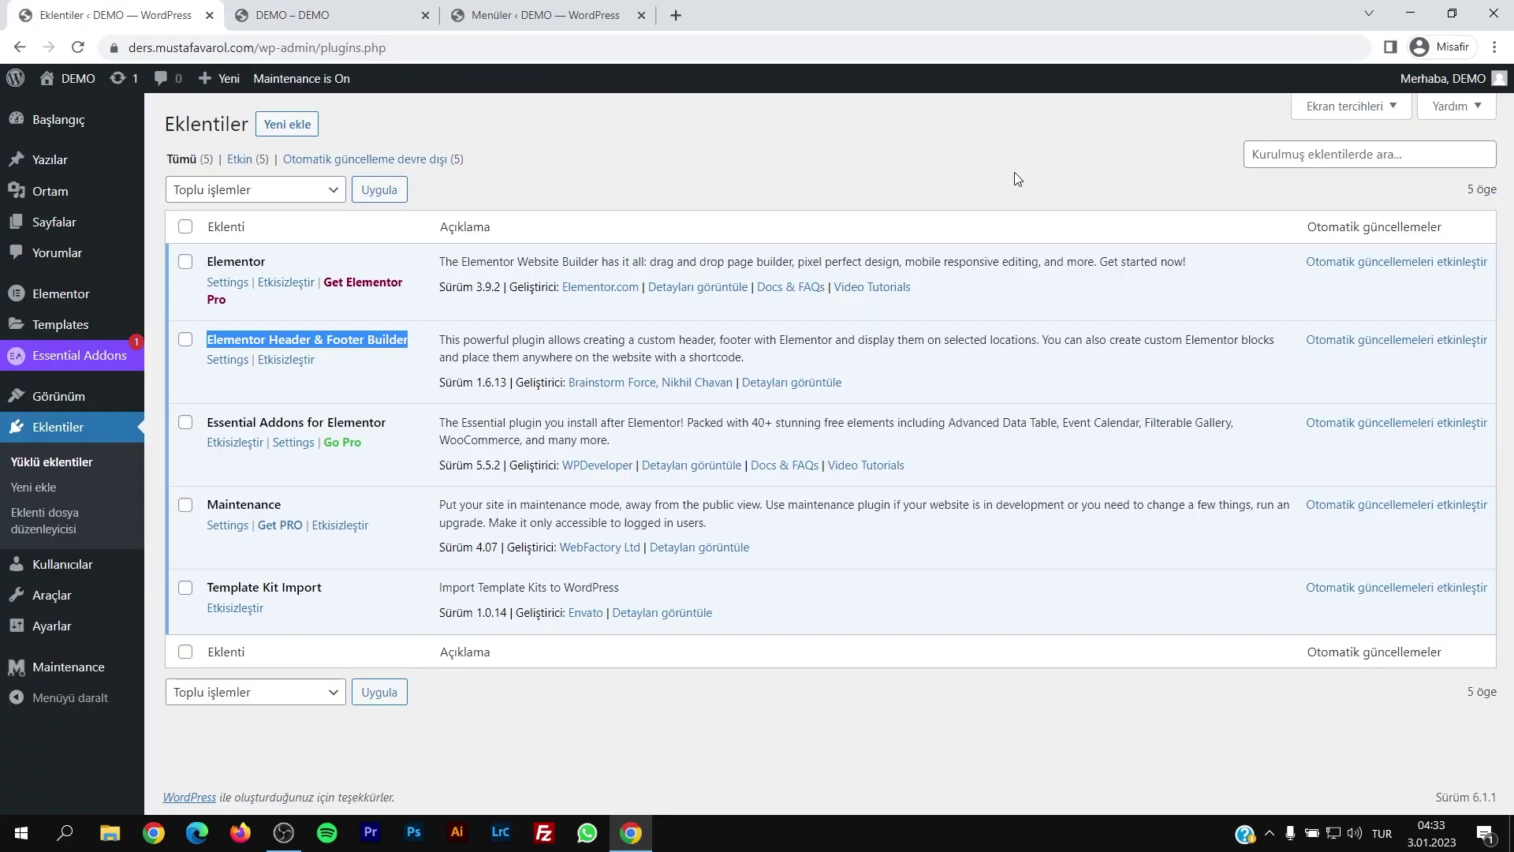
{"action": "left_click_drag", "start_coordinate": [210, 341], "coordinate": [389, 335]}
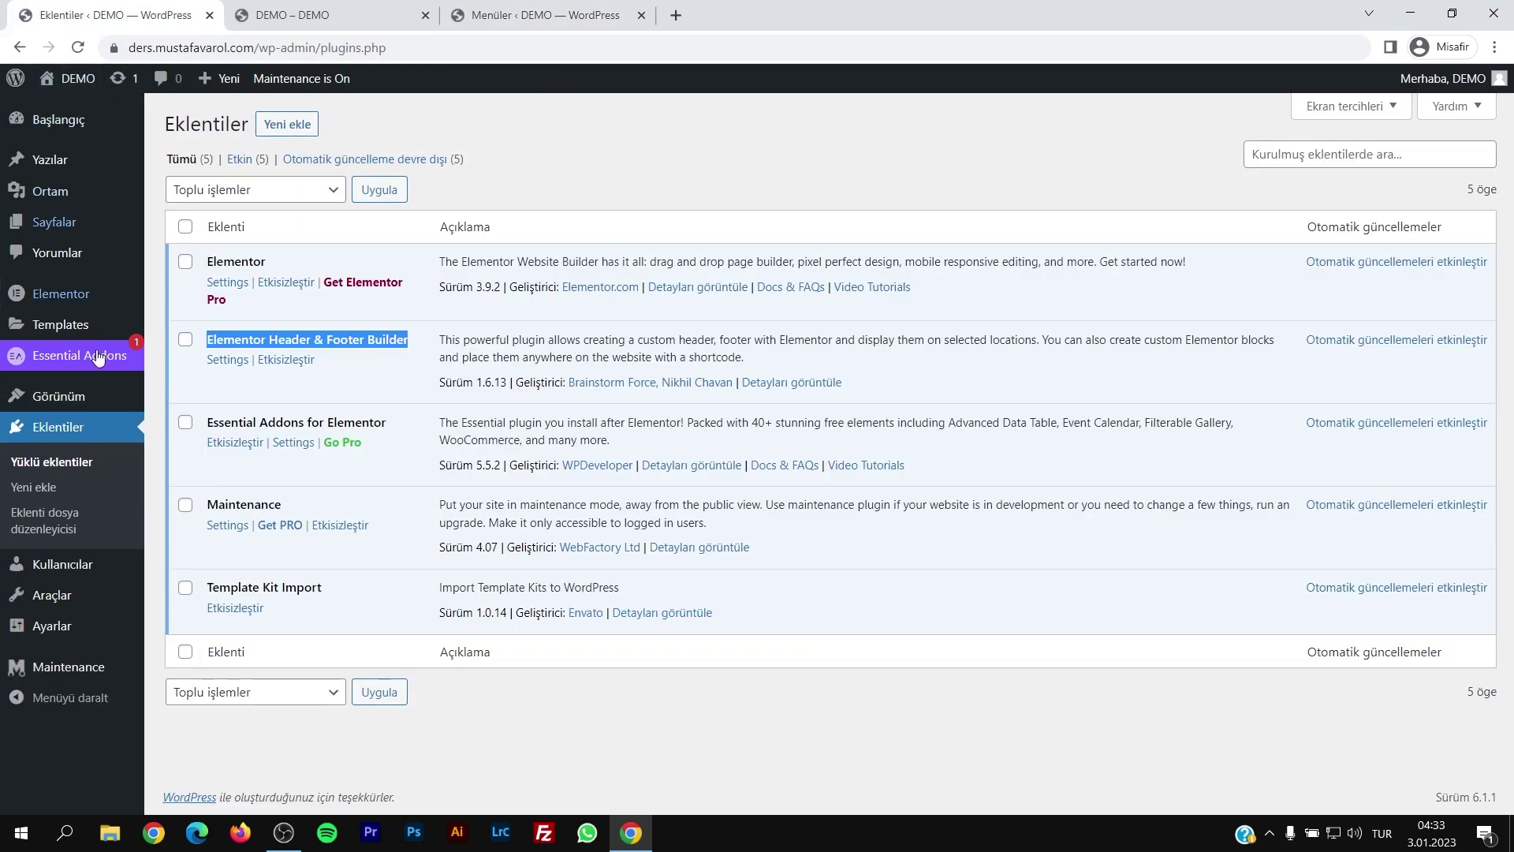
Step: Return to Eklentiler > Yüklü eklentiler to list the installed plugins
{"action": "mouse_move", "coordinate": [79, 396]}
Step: From Saved Templates, view the Services template on the live site
{"action": "left_click", "coordinate": [24, 123]}
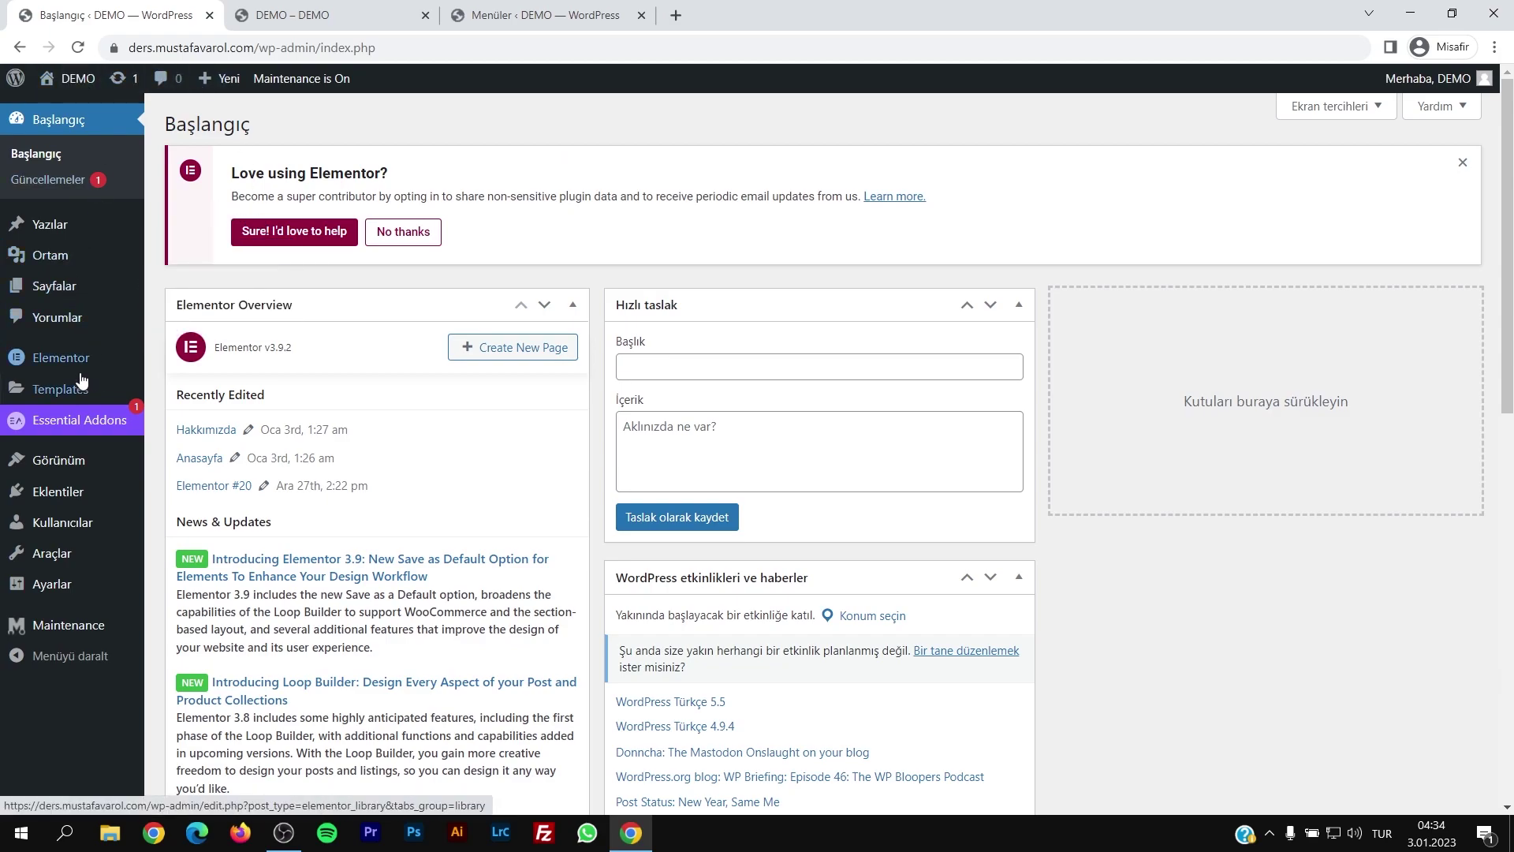
{"action": "left_click", "coordinate": [64, 394]}
{"action": "scroll", "coordinate": [213, 418], "scroll_direction": "down", "scroll_amount": 3}
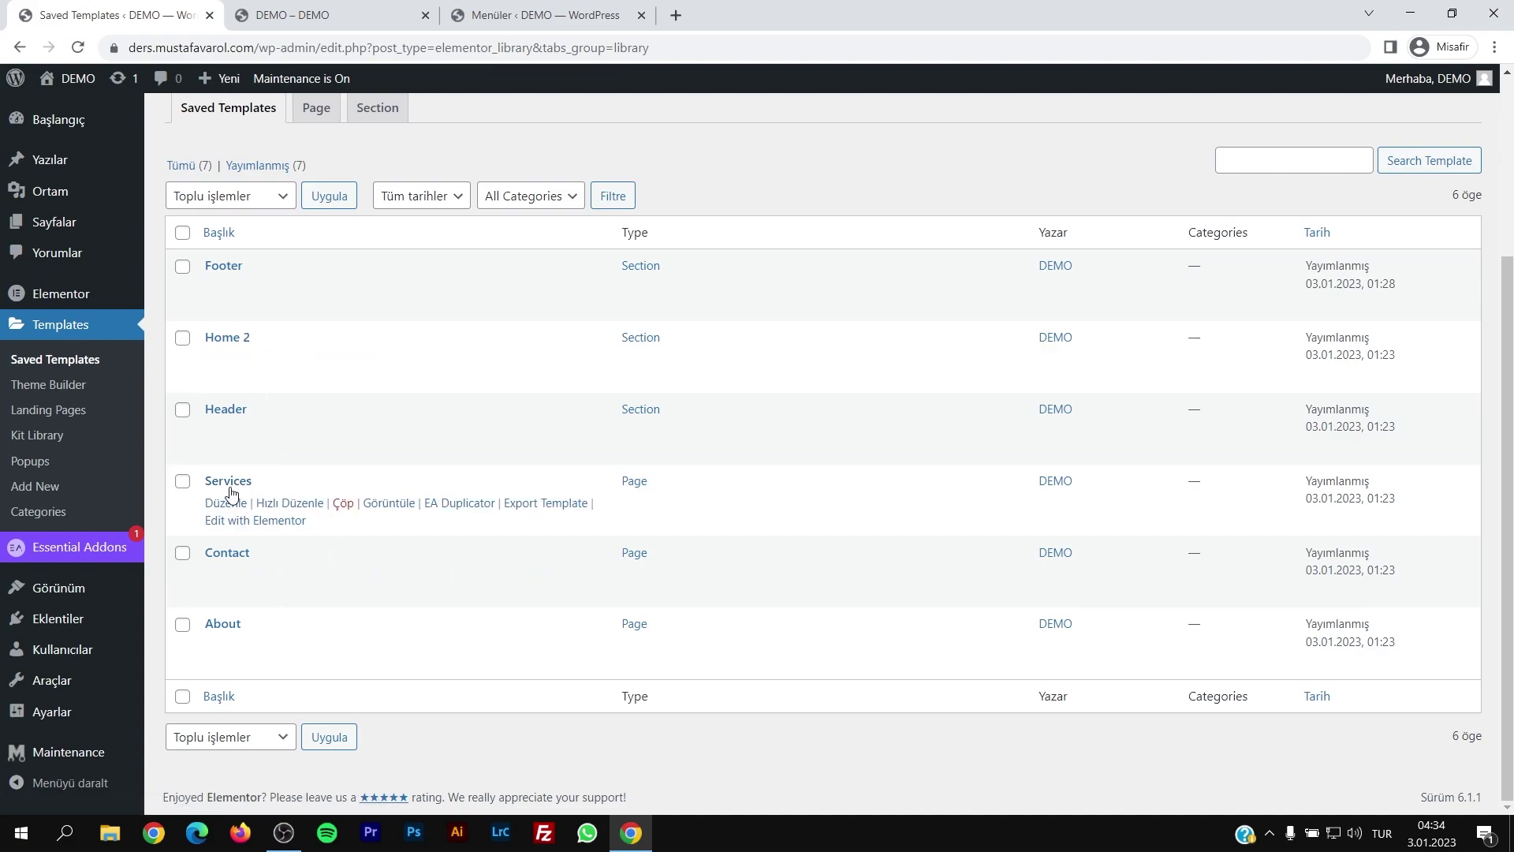
{"action": "left_click", "coordinate": [396, 507]}
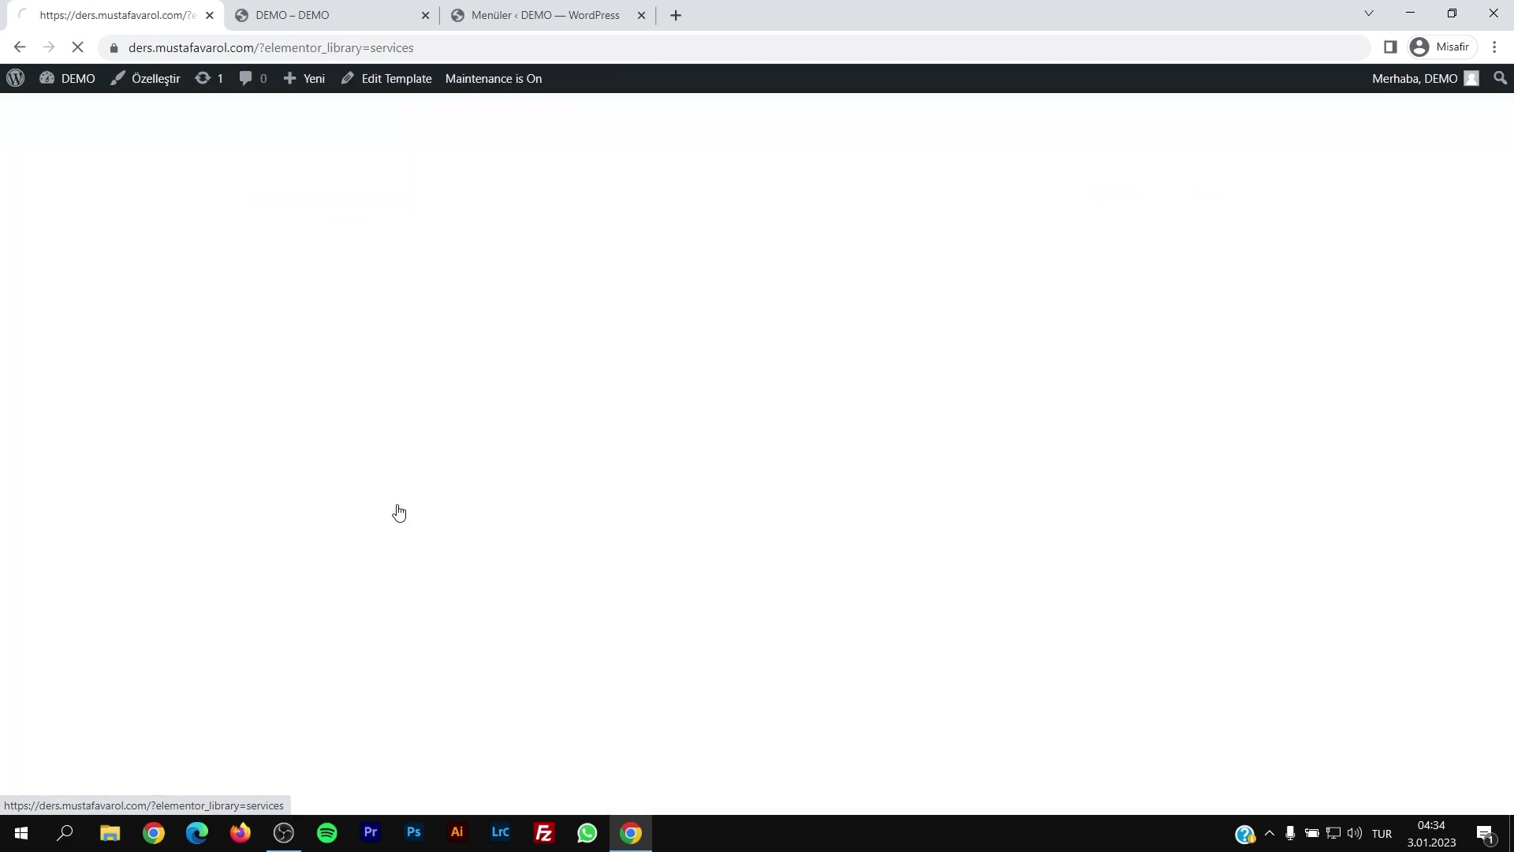
Step: Browse the Services page, toggling Interior Design, then visit HAKKIMIZDA and the home page
{"action": "scroll", "coordinate": [417, 500], "scroll_direction": "down", "scroll_amount": 5}
{"action": "scroll", "coordinate": [473, 495], "scroll_direction": "down", "scroll_amount": 2}
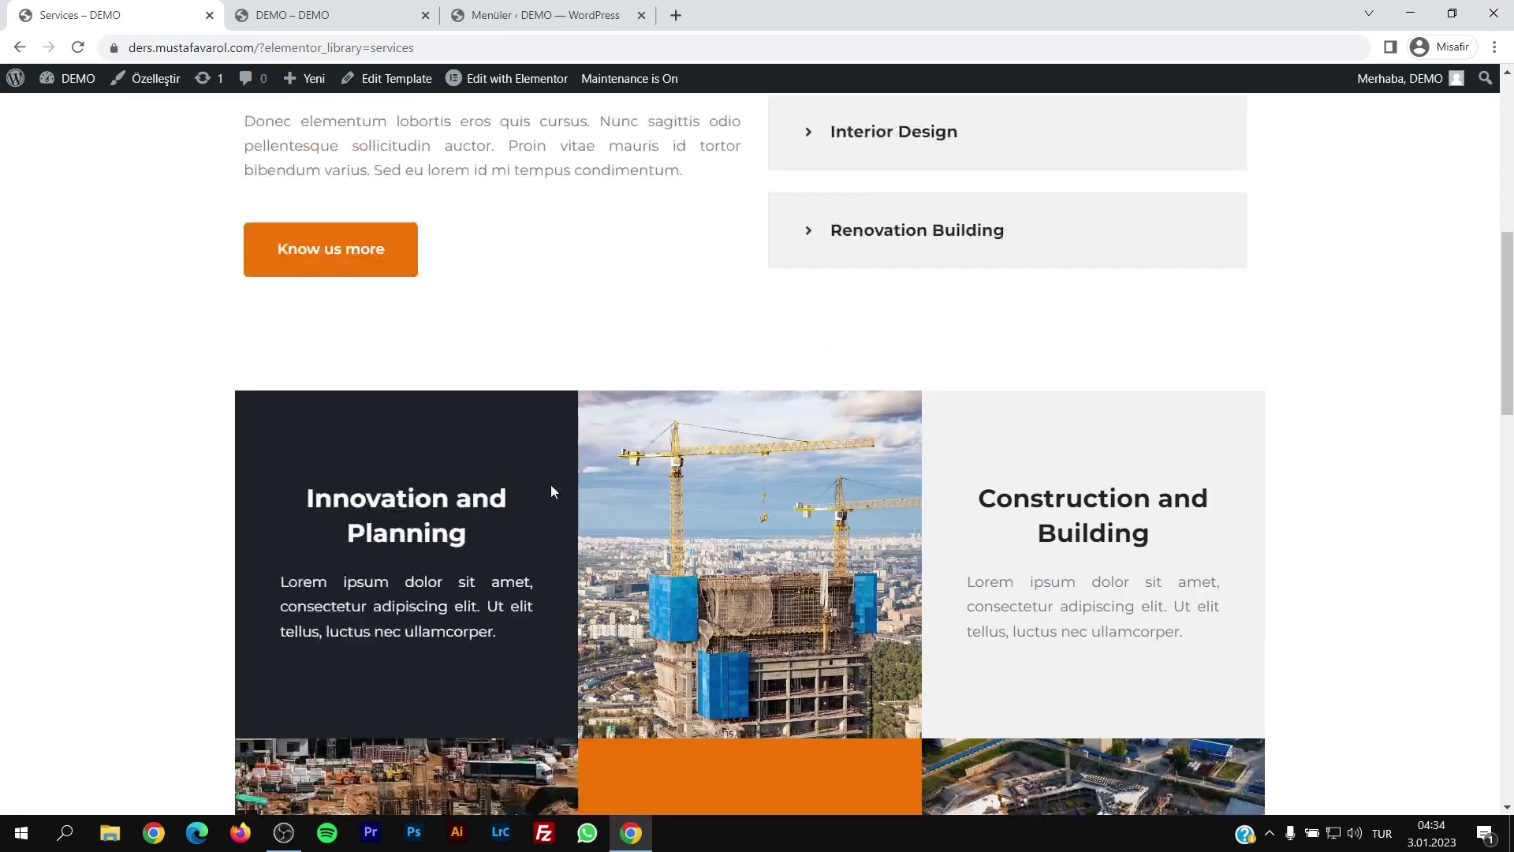
{"action": "scroll", "coordinate": [883, 261], "scroll_direction": "up", "scroll_amount": 1}
{"action": "left_click", "coordinate": [874, 186]}
{"action": "left_click", "coordinate": [873, 186]}
{"action": "scroll", "coordinate": [693, 348], "scroll_direction": "up", "scroll_amount": 7}
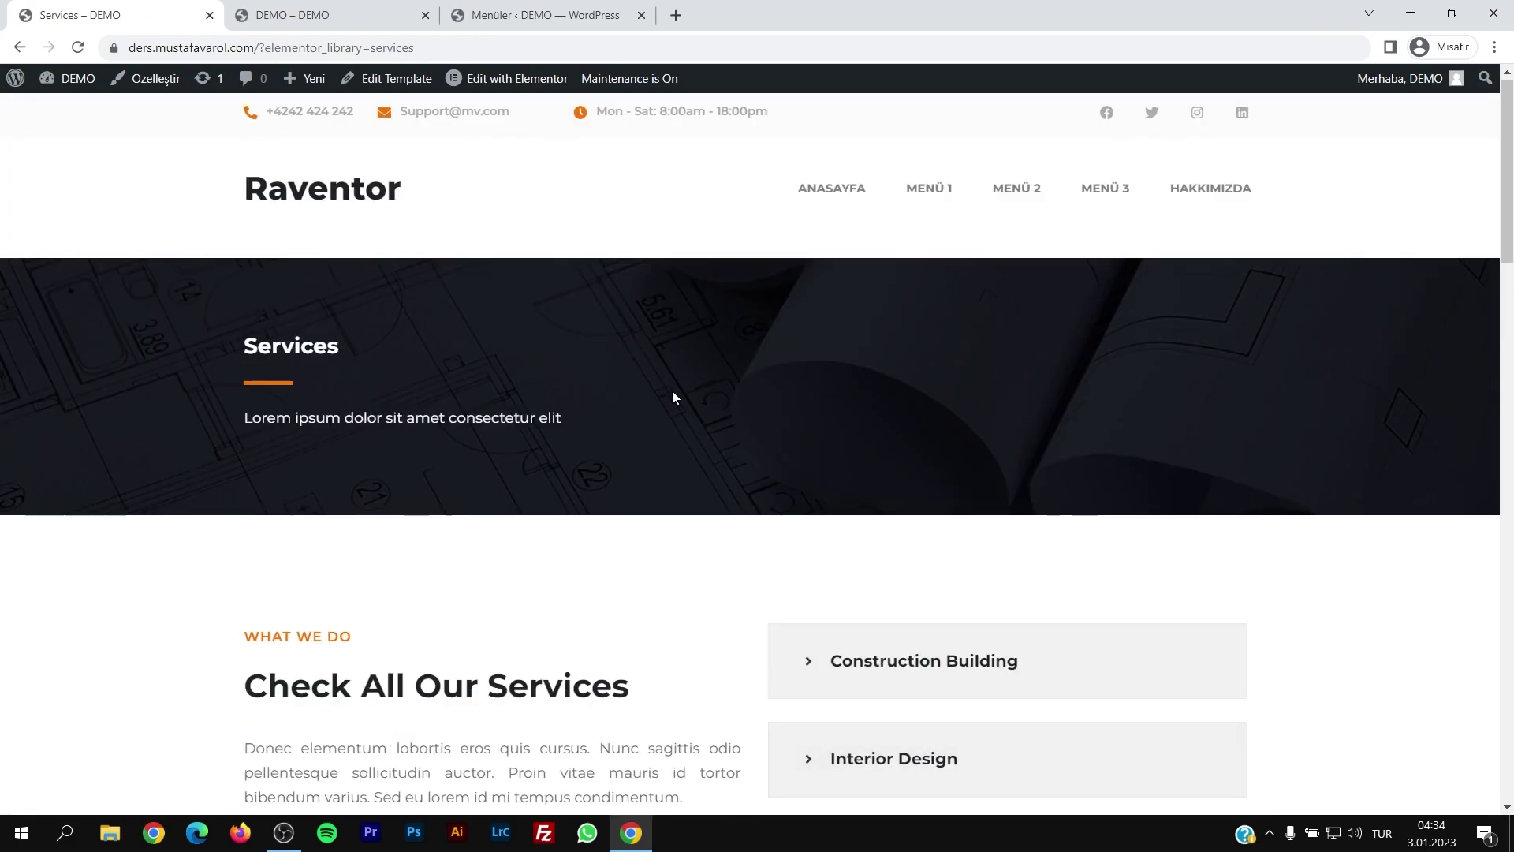
{"action": "scroll", "coordinate": [662, 418], "scroll_direction": "down", "scroll_amount": 5}
{"action": "scroll", "coordinate": [1477, 625], "scroll_direction": "down", "scroll_amount": 15}
{"action": "scroll", "coordinate": [1490, 761], "scroll_direction": "up", "scroll_amount": 20}
{"action": "left_click", "coordinate": [1191, 197]}
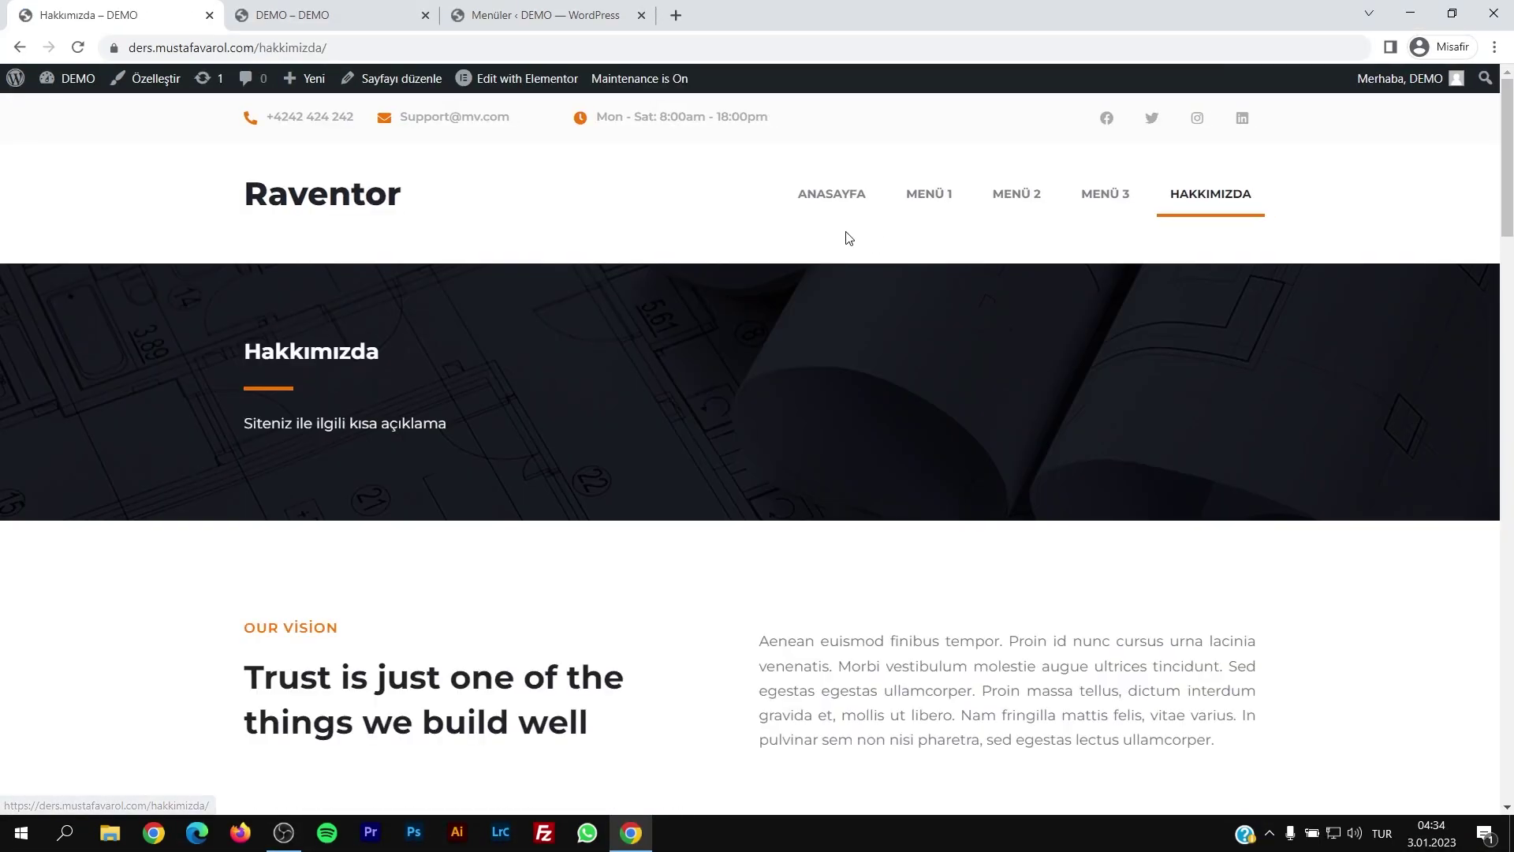
{"action": "left_click", "coordinate": [828, 197]}
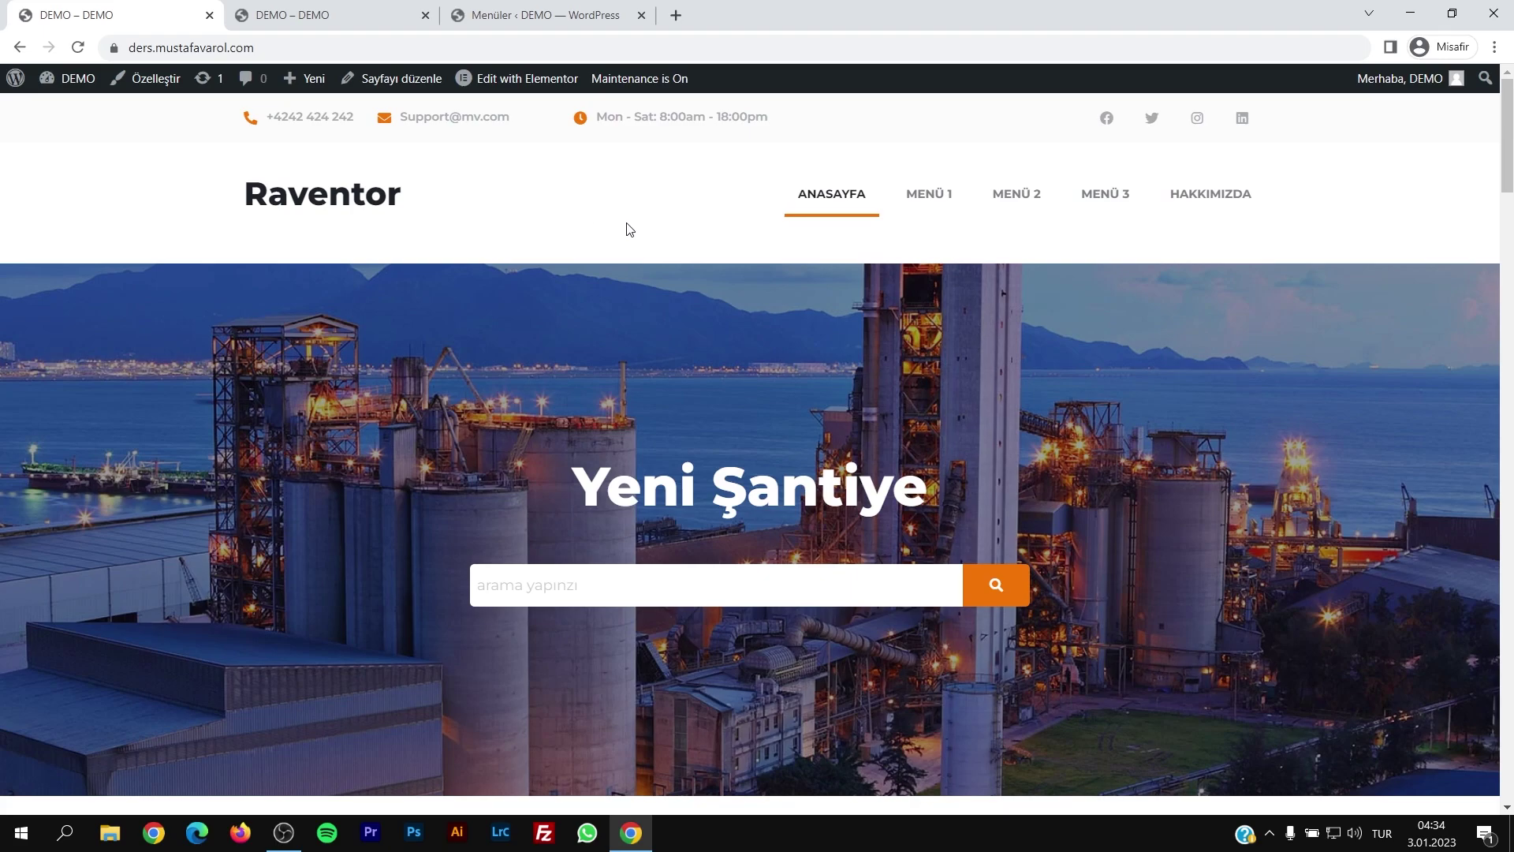